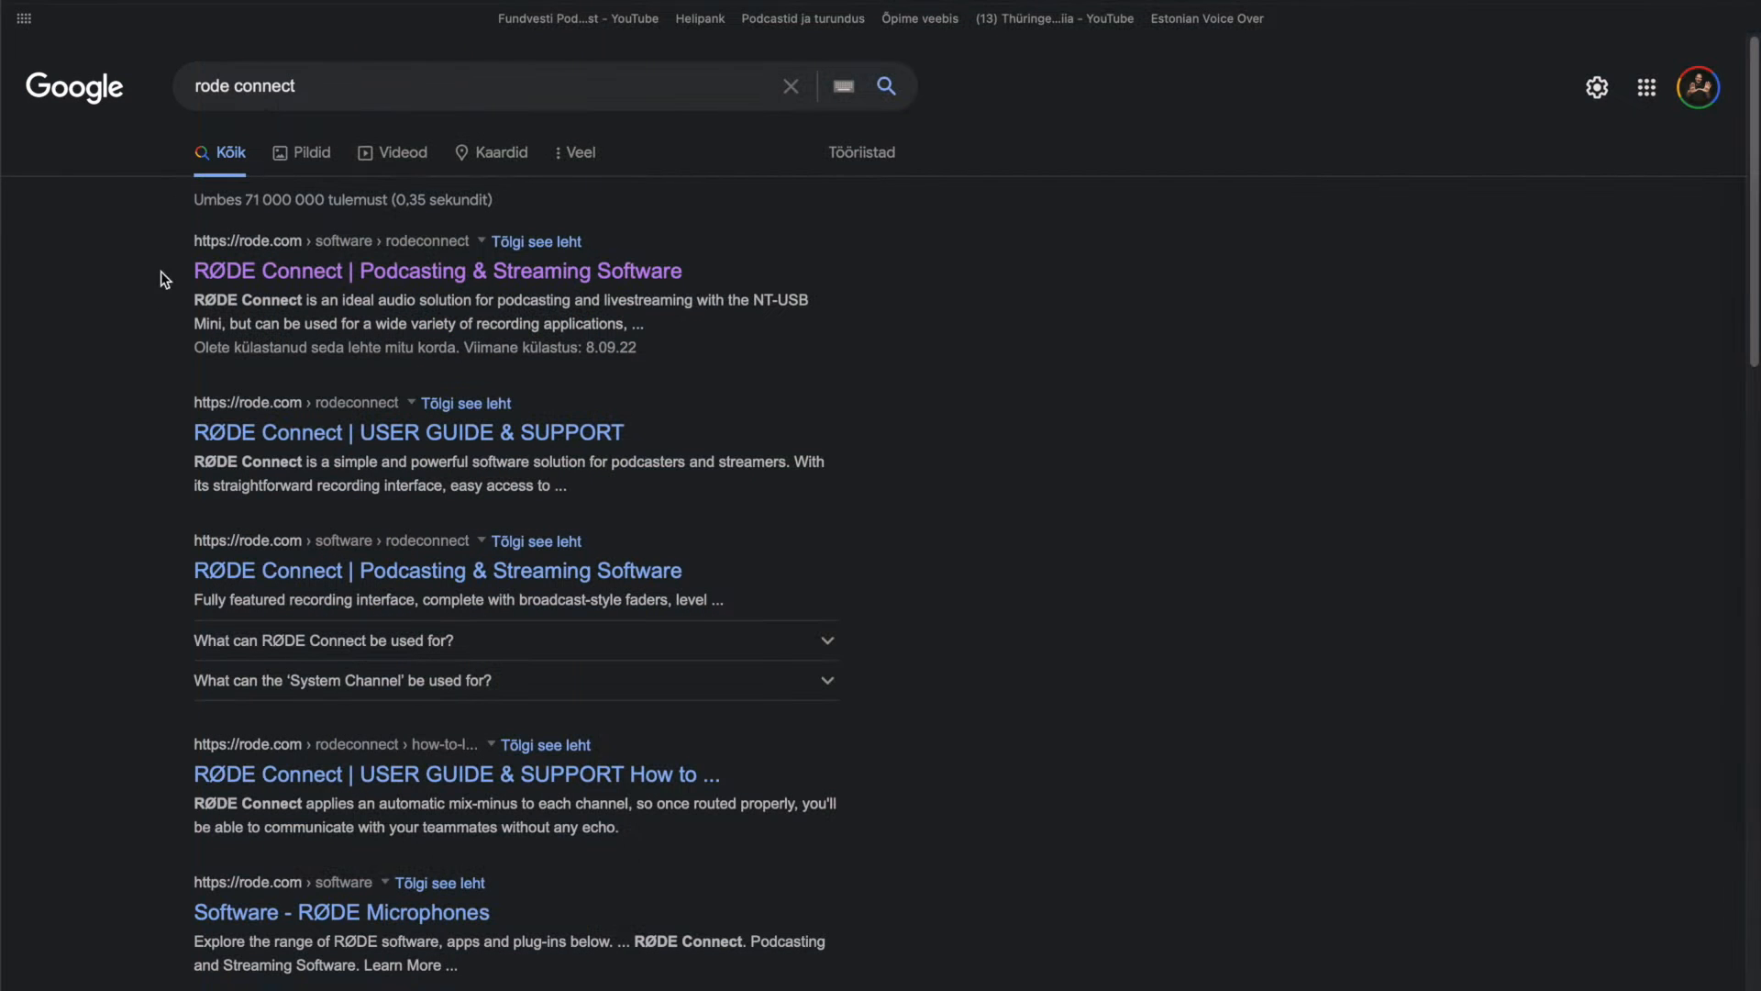
{"action": "left_click", "coordinate": [209, 89]}
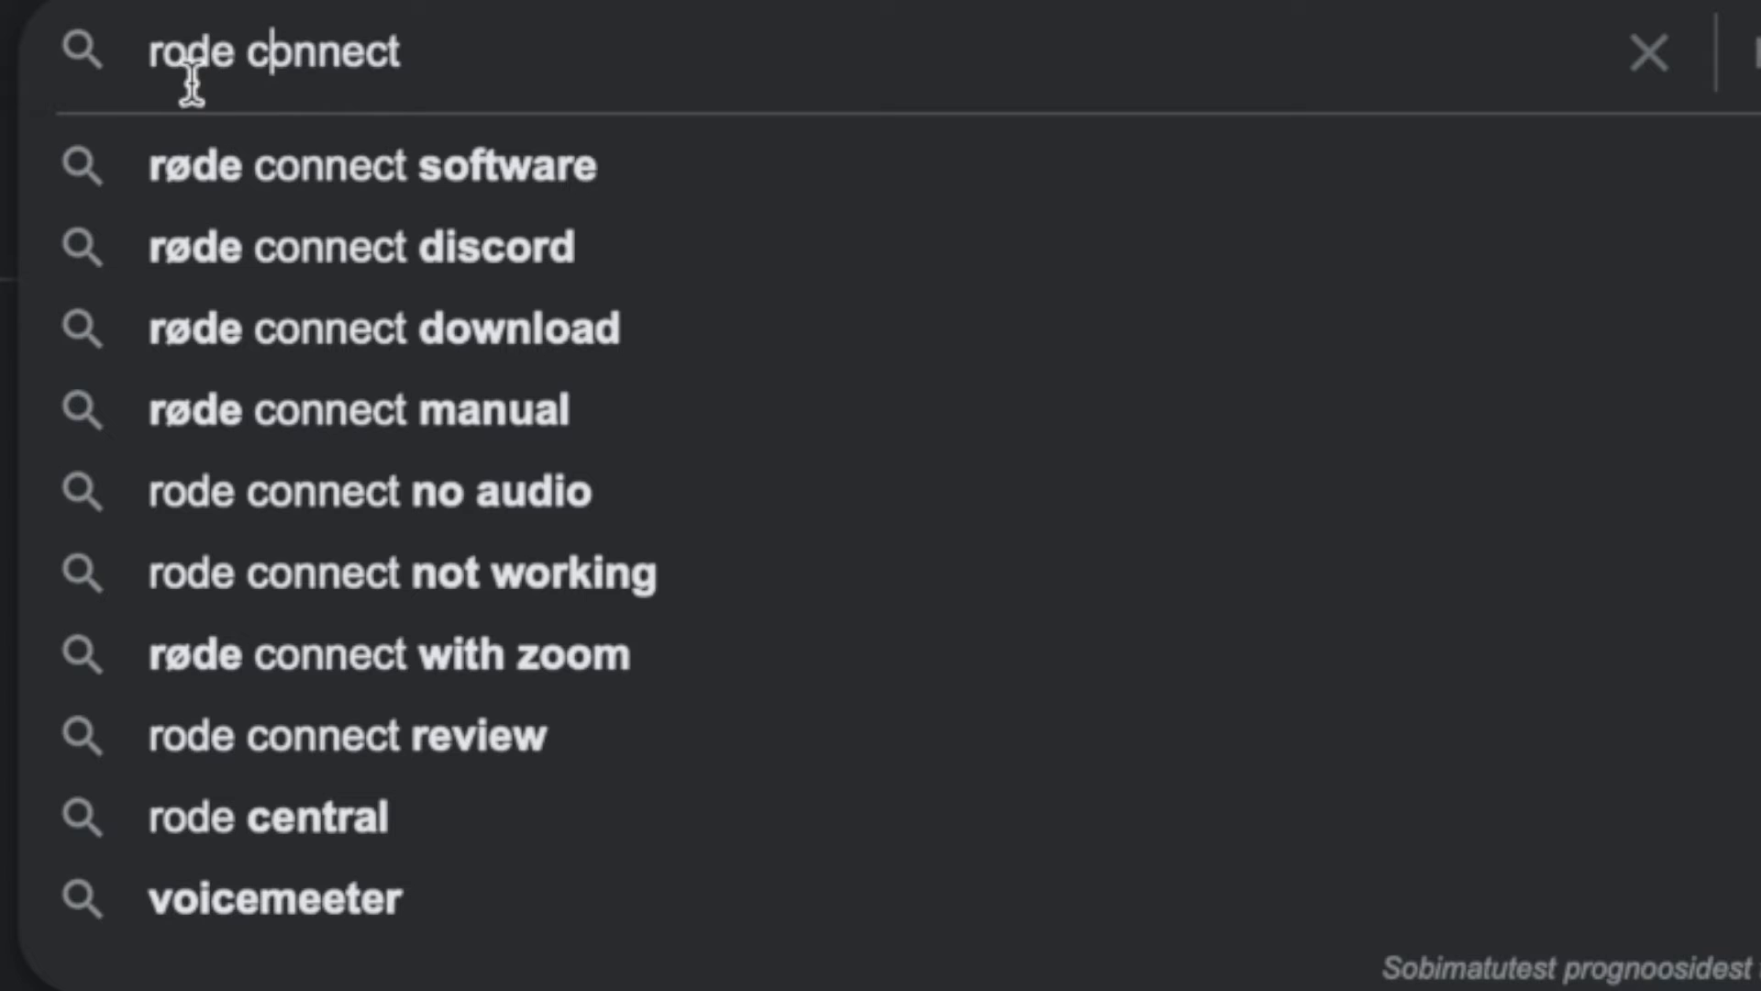
{"action": "left_click_drag", "start_coordinate": [416, 55], "coordinate": [110, 60]}
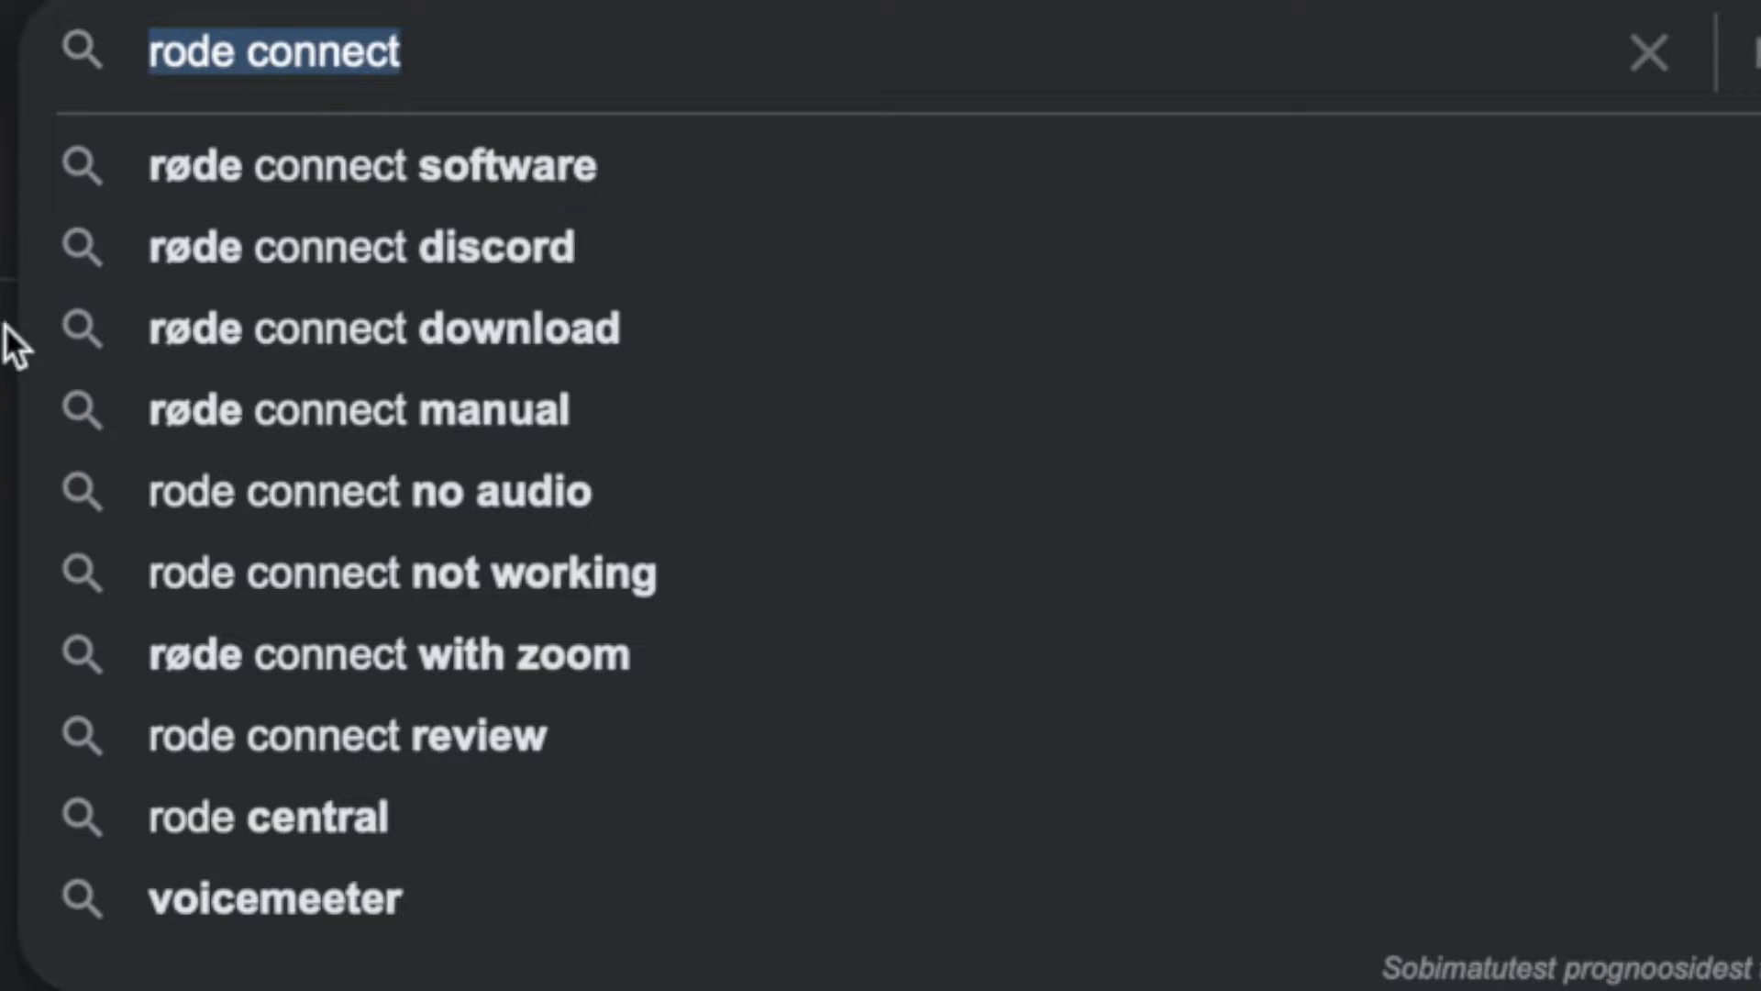
{"action": "key", "text": "Escape"}
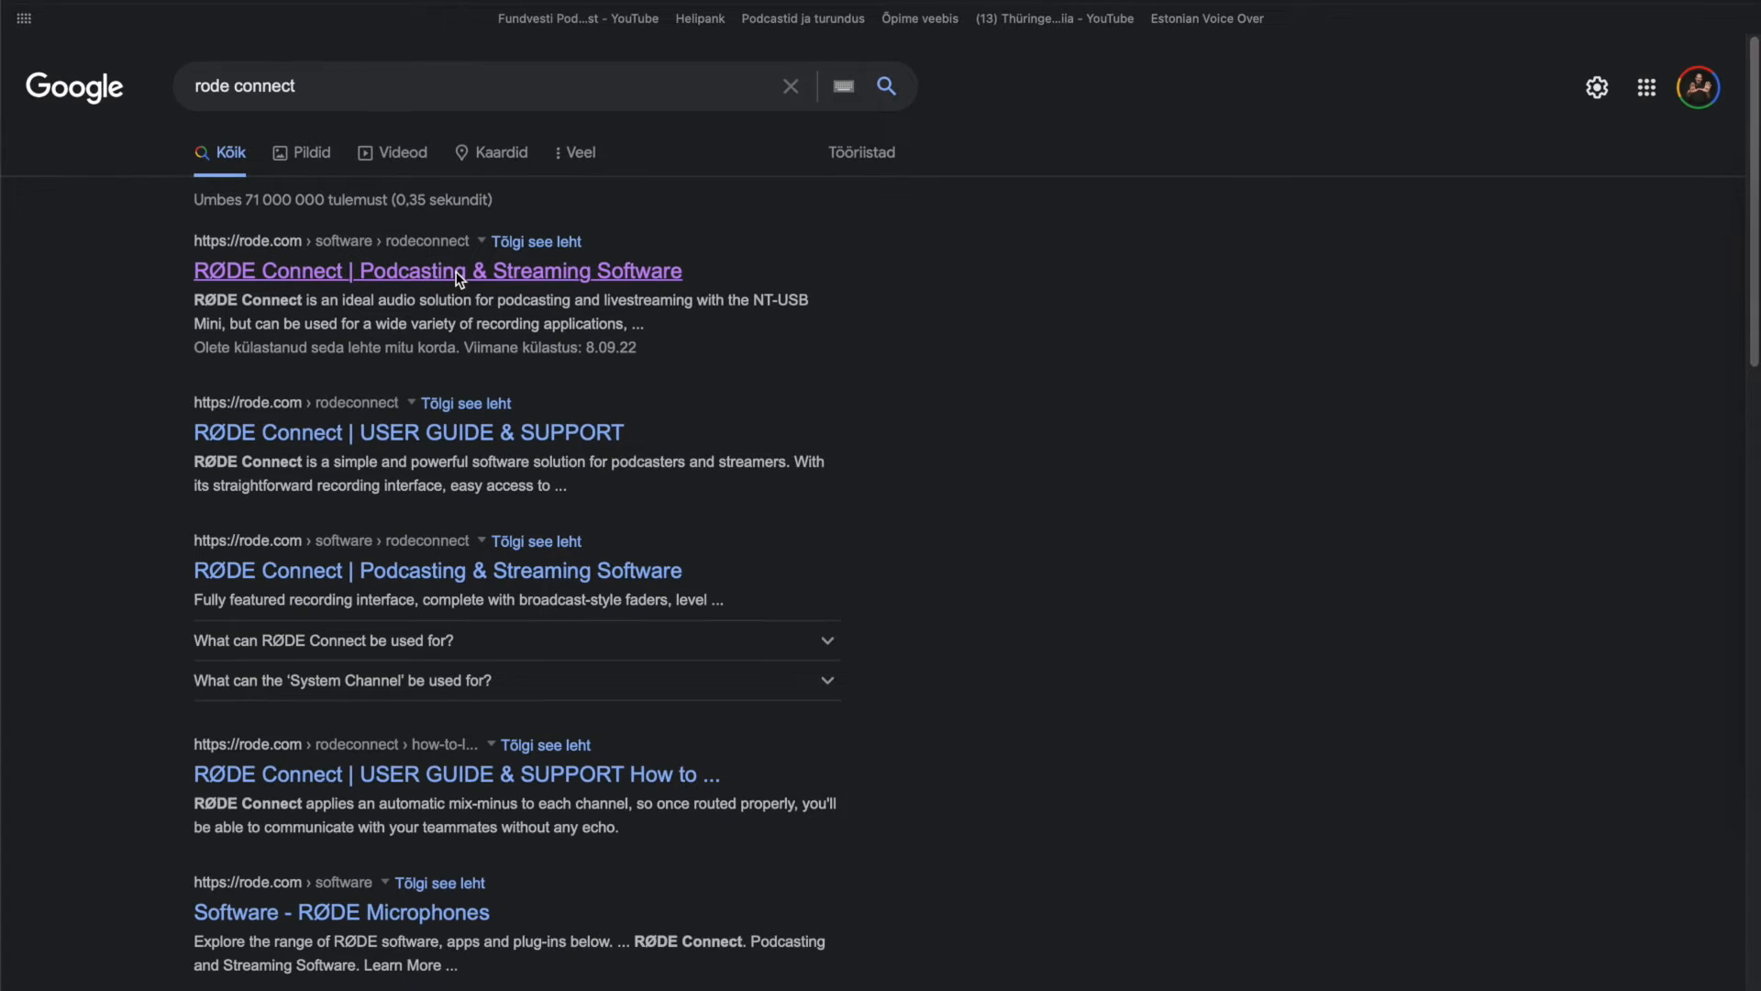
Step: Open the RØDE Connect product page from the search results and download the Mac installer (App v1.3.6)
{"action": "left_click", "coordinate": [470, 272]}
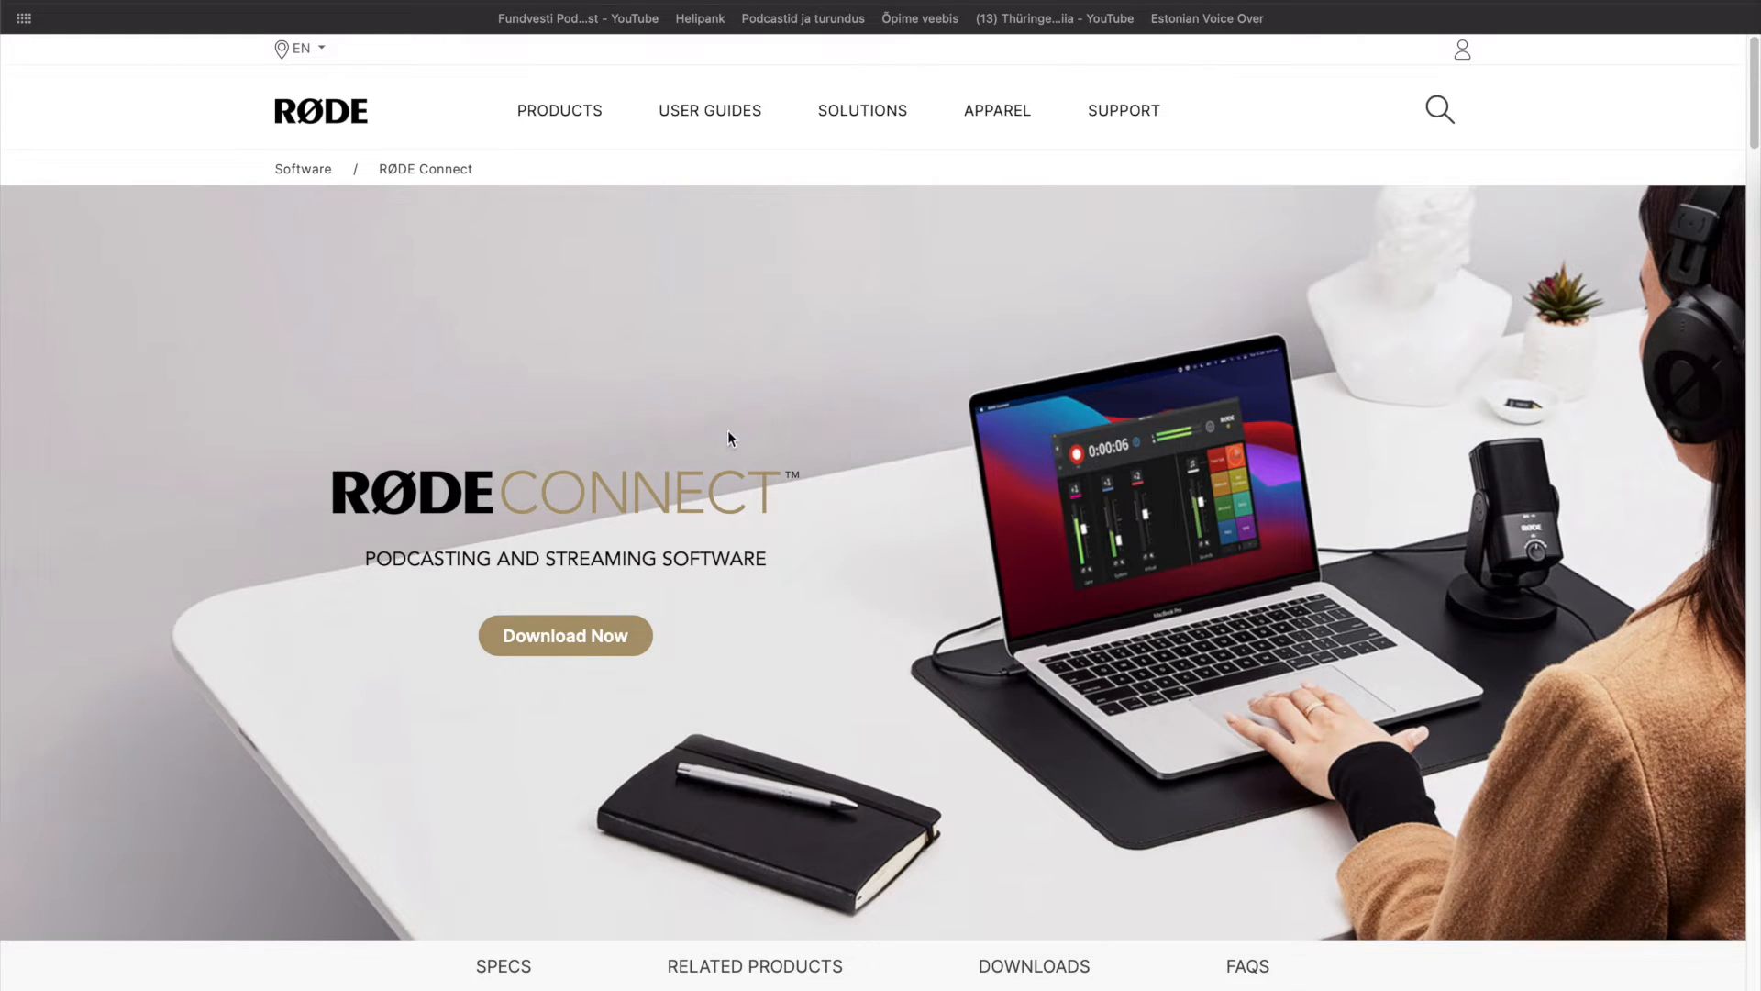
{"action": "left_click", "coordinate": [569, 638]}
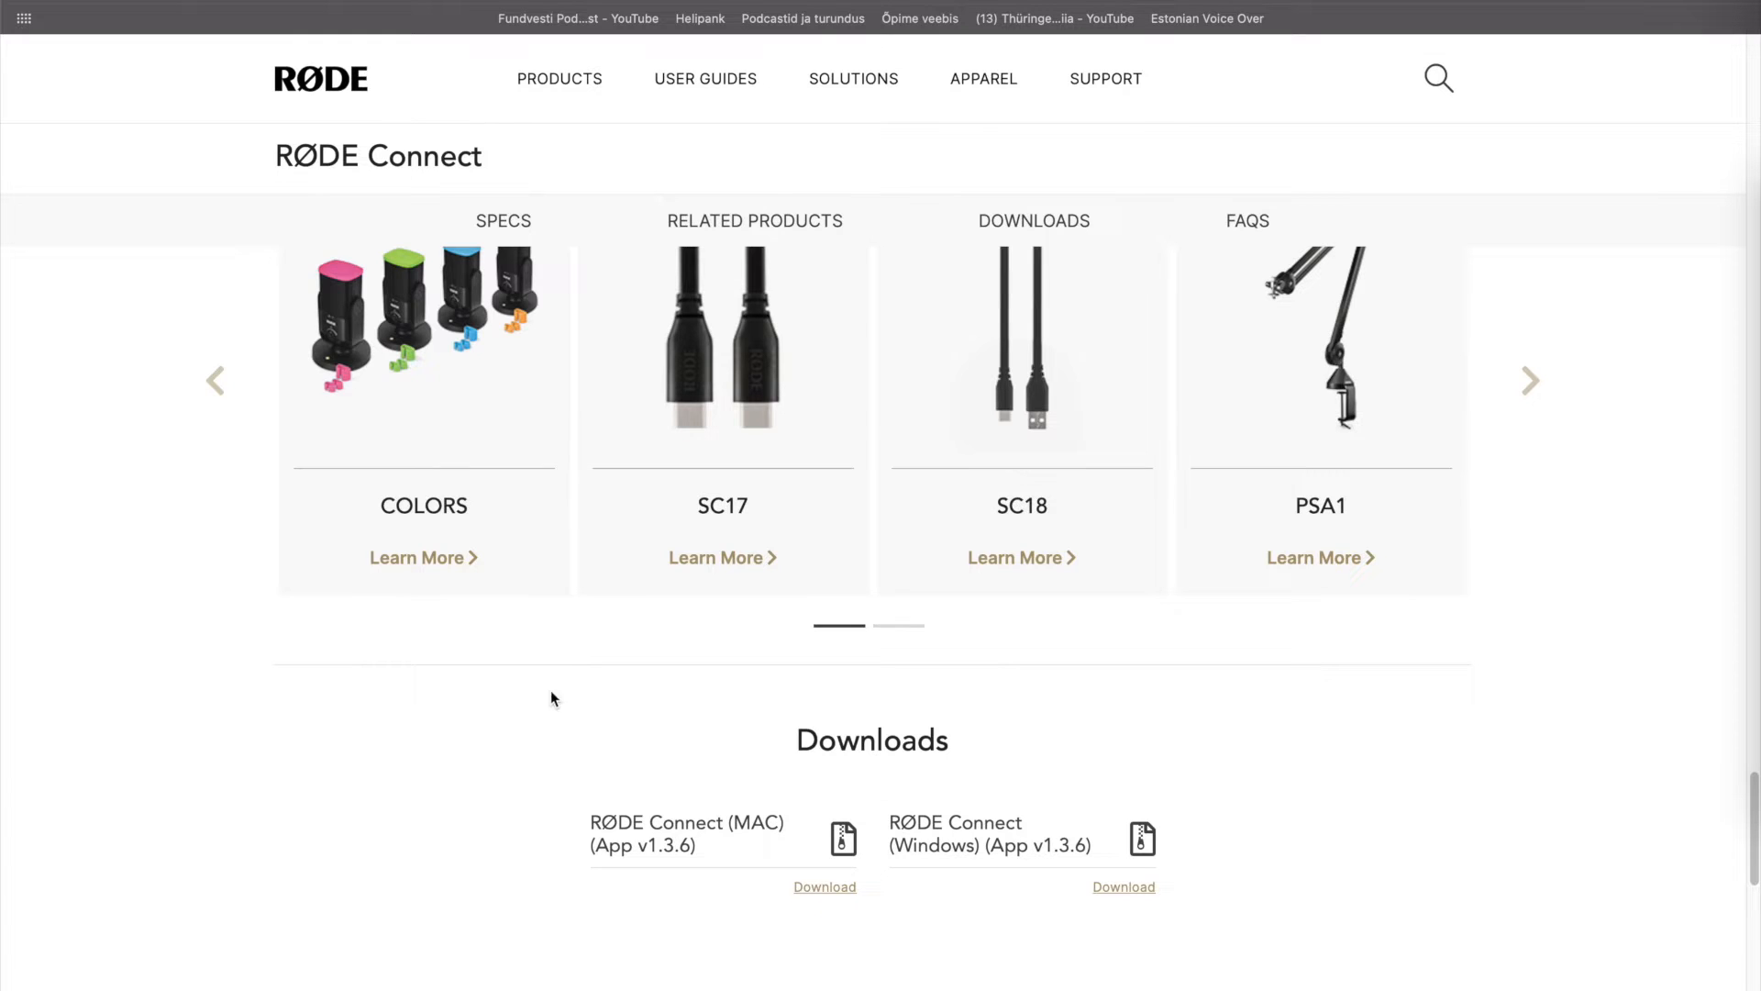
{"action": "scroll", "coordinate": [555, 697], "scroll_direction": "down", "scroll_amount": 4}
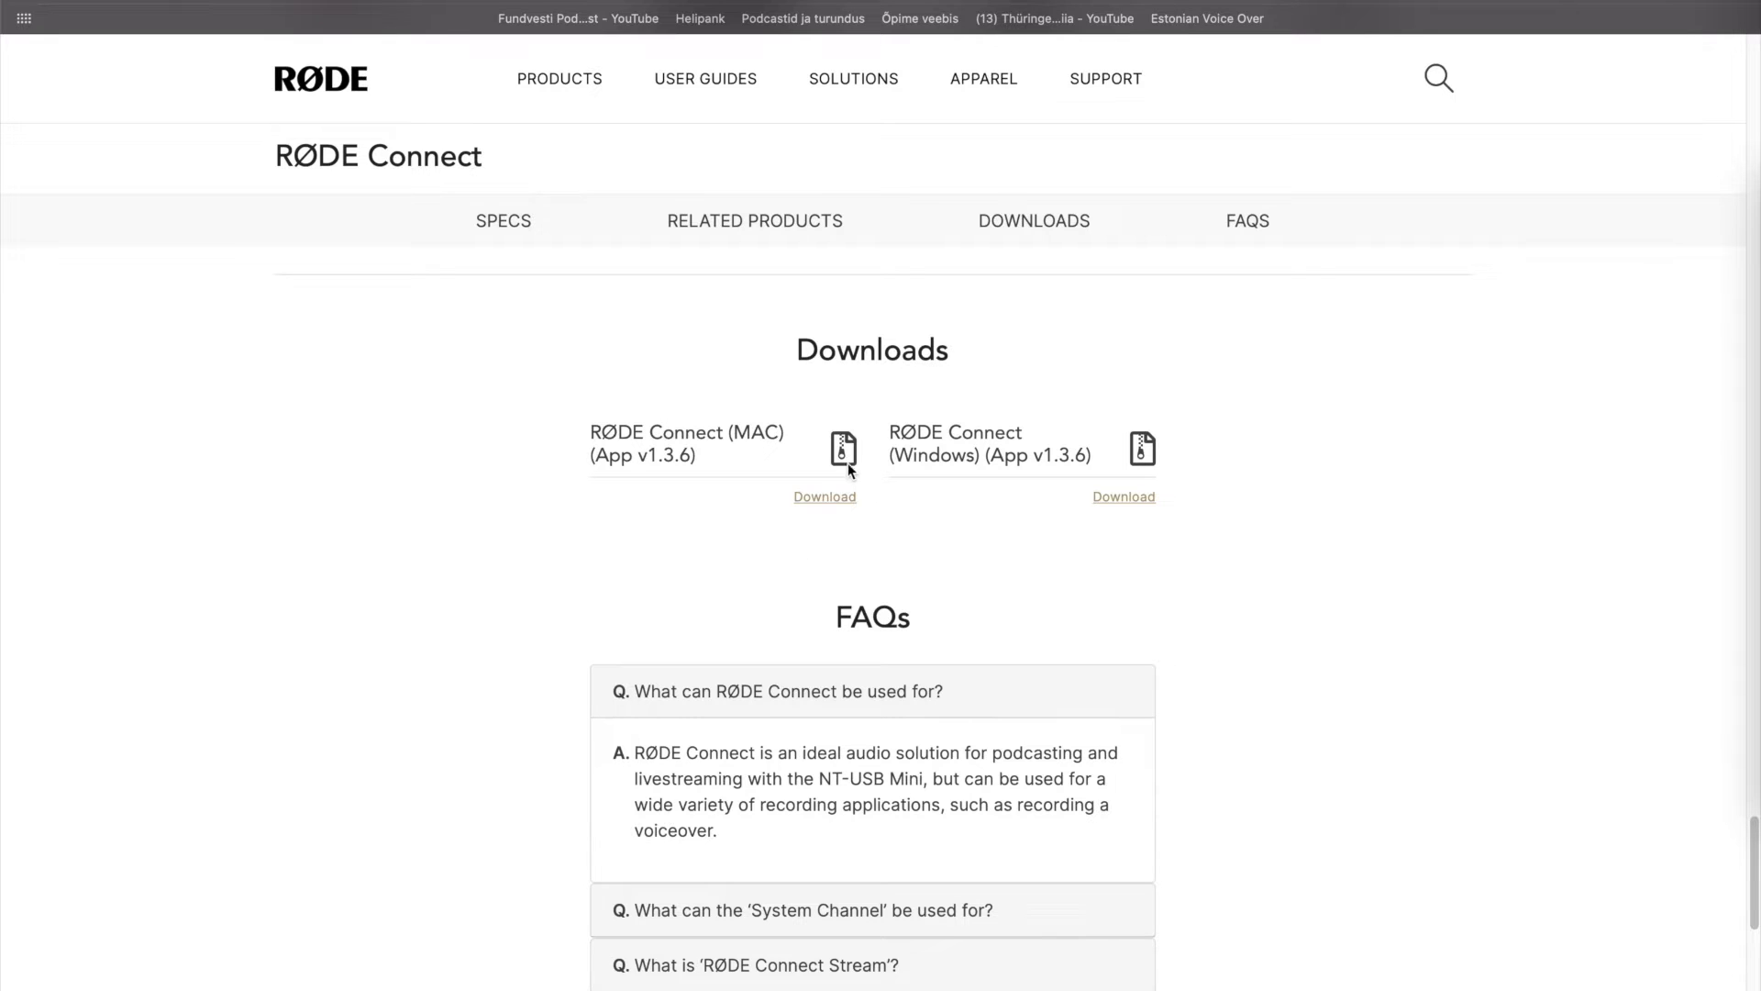
{"action": "left_click", "coordinate": [822, 498]}
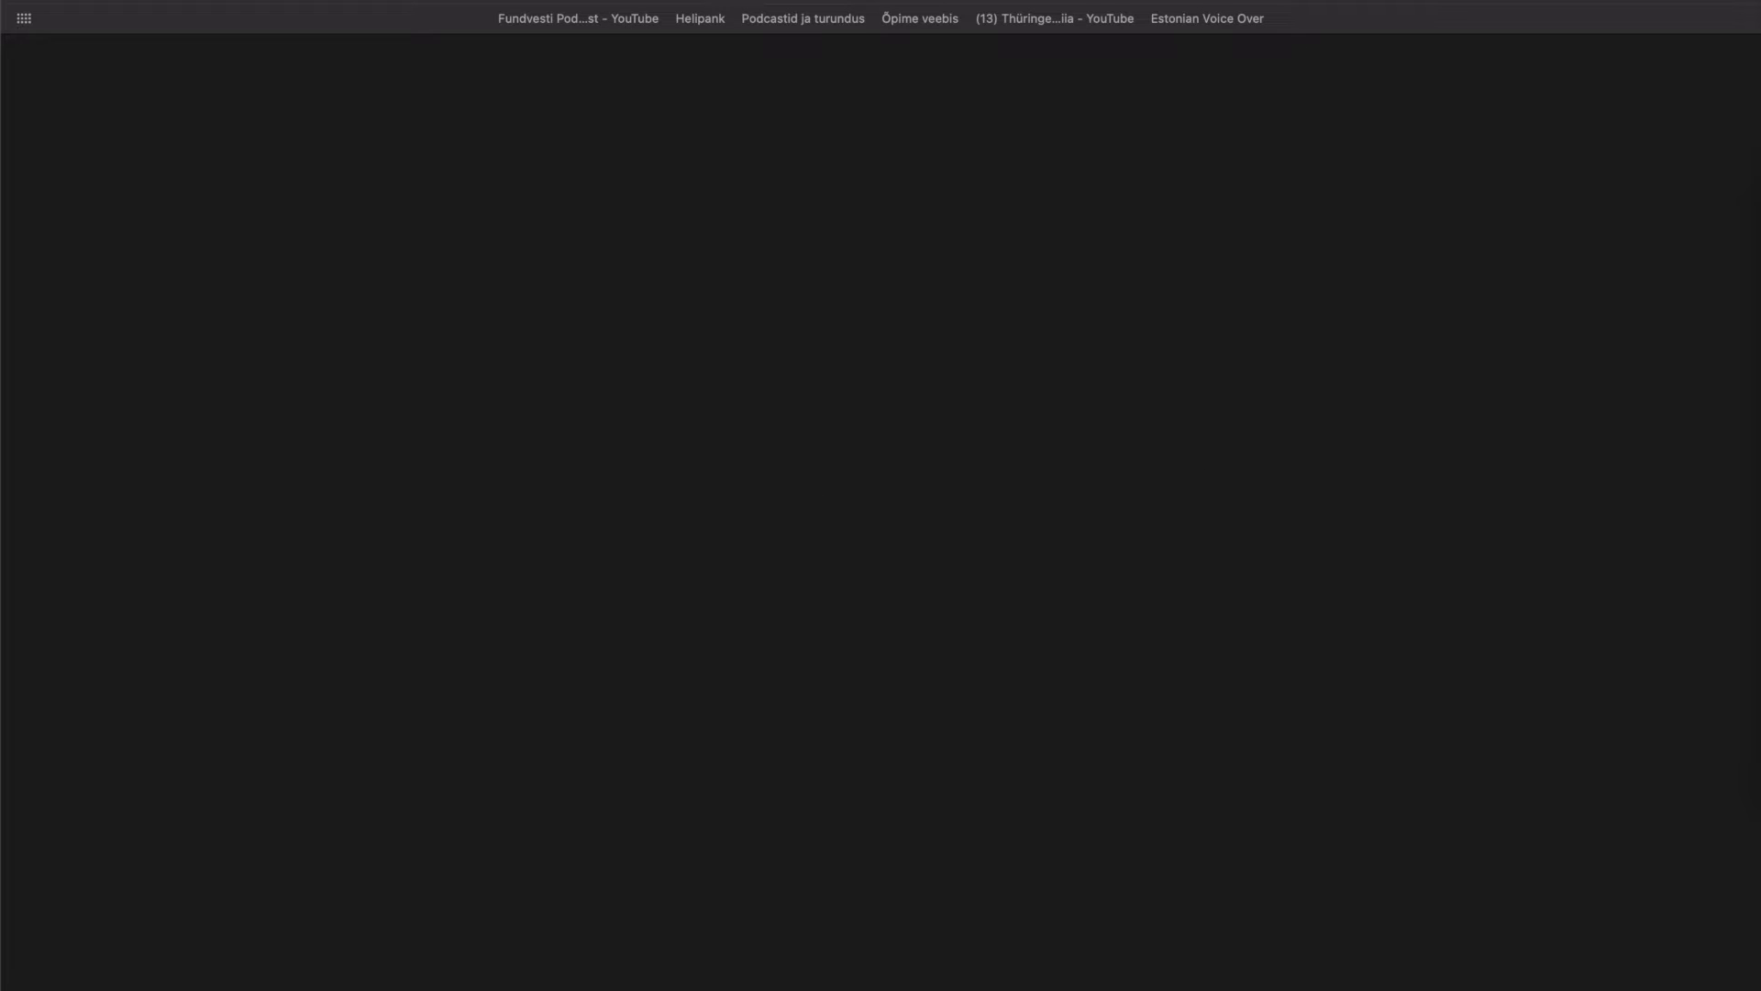
Step: Switch to Finder and launch the RODE Connect - 1.3.6.pkg installer from the Downloads folder
{"action": "left_click", "coordinate": [1748, 193]}
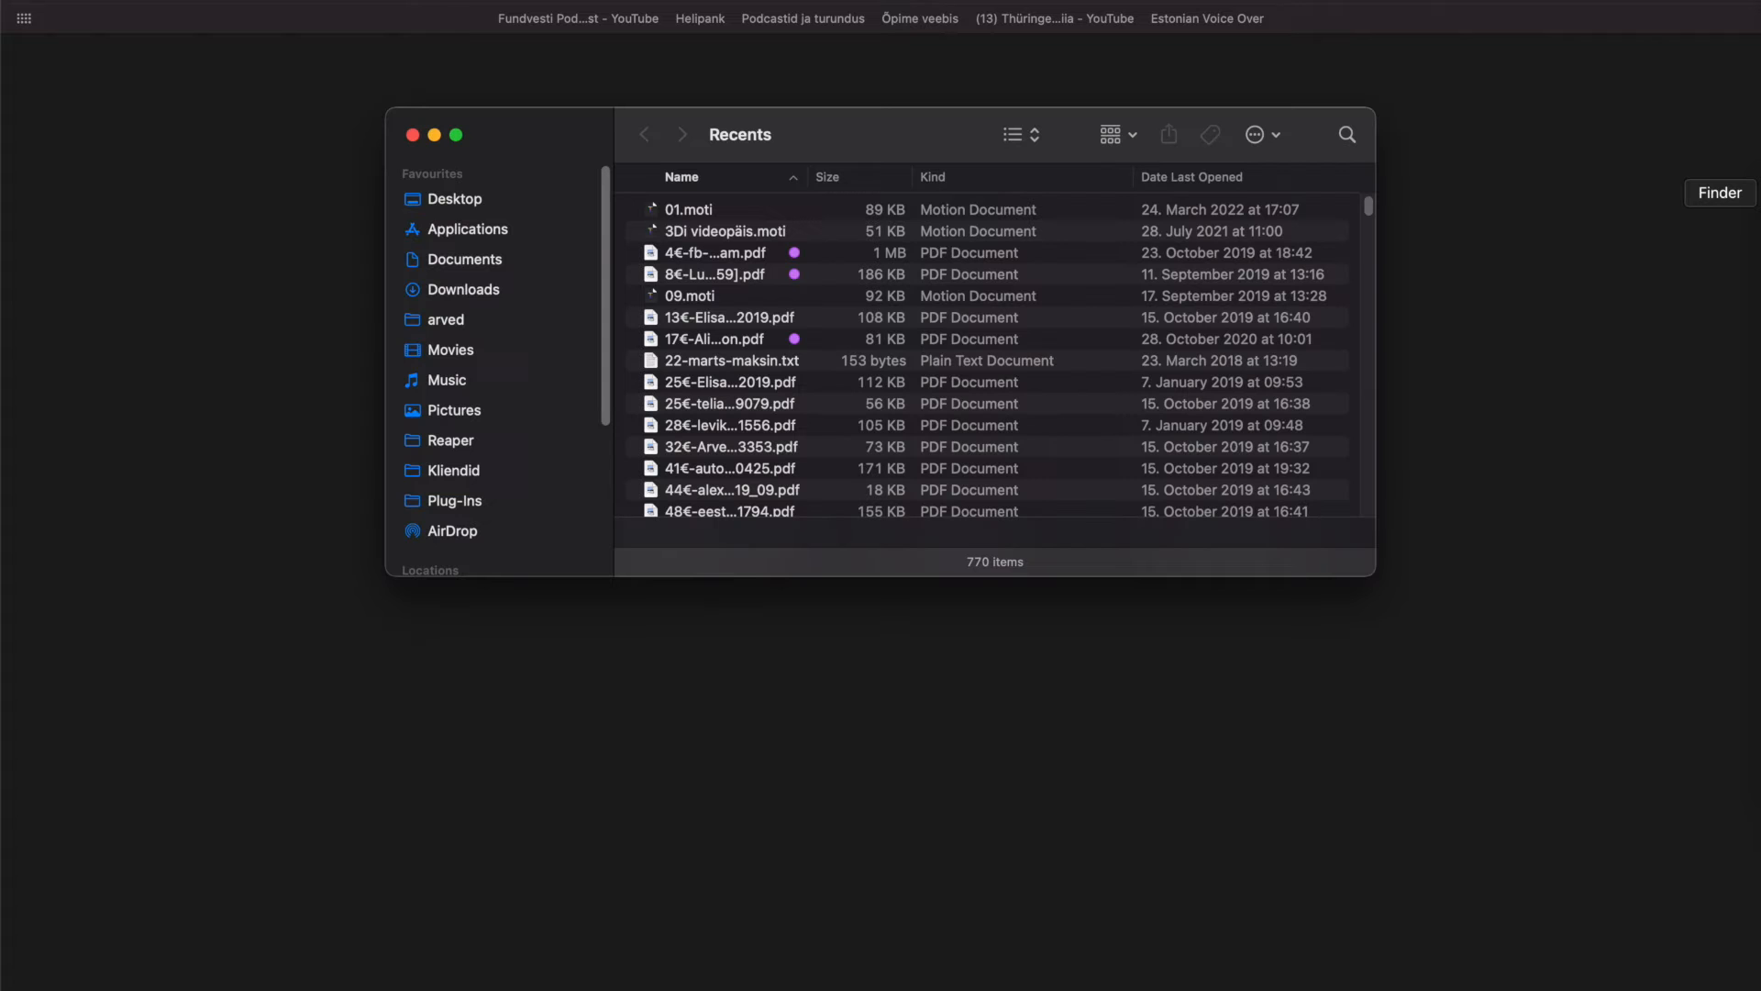
{"action": "left_click", "coordinate": [503, 286]}
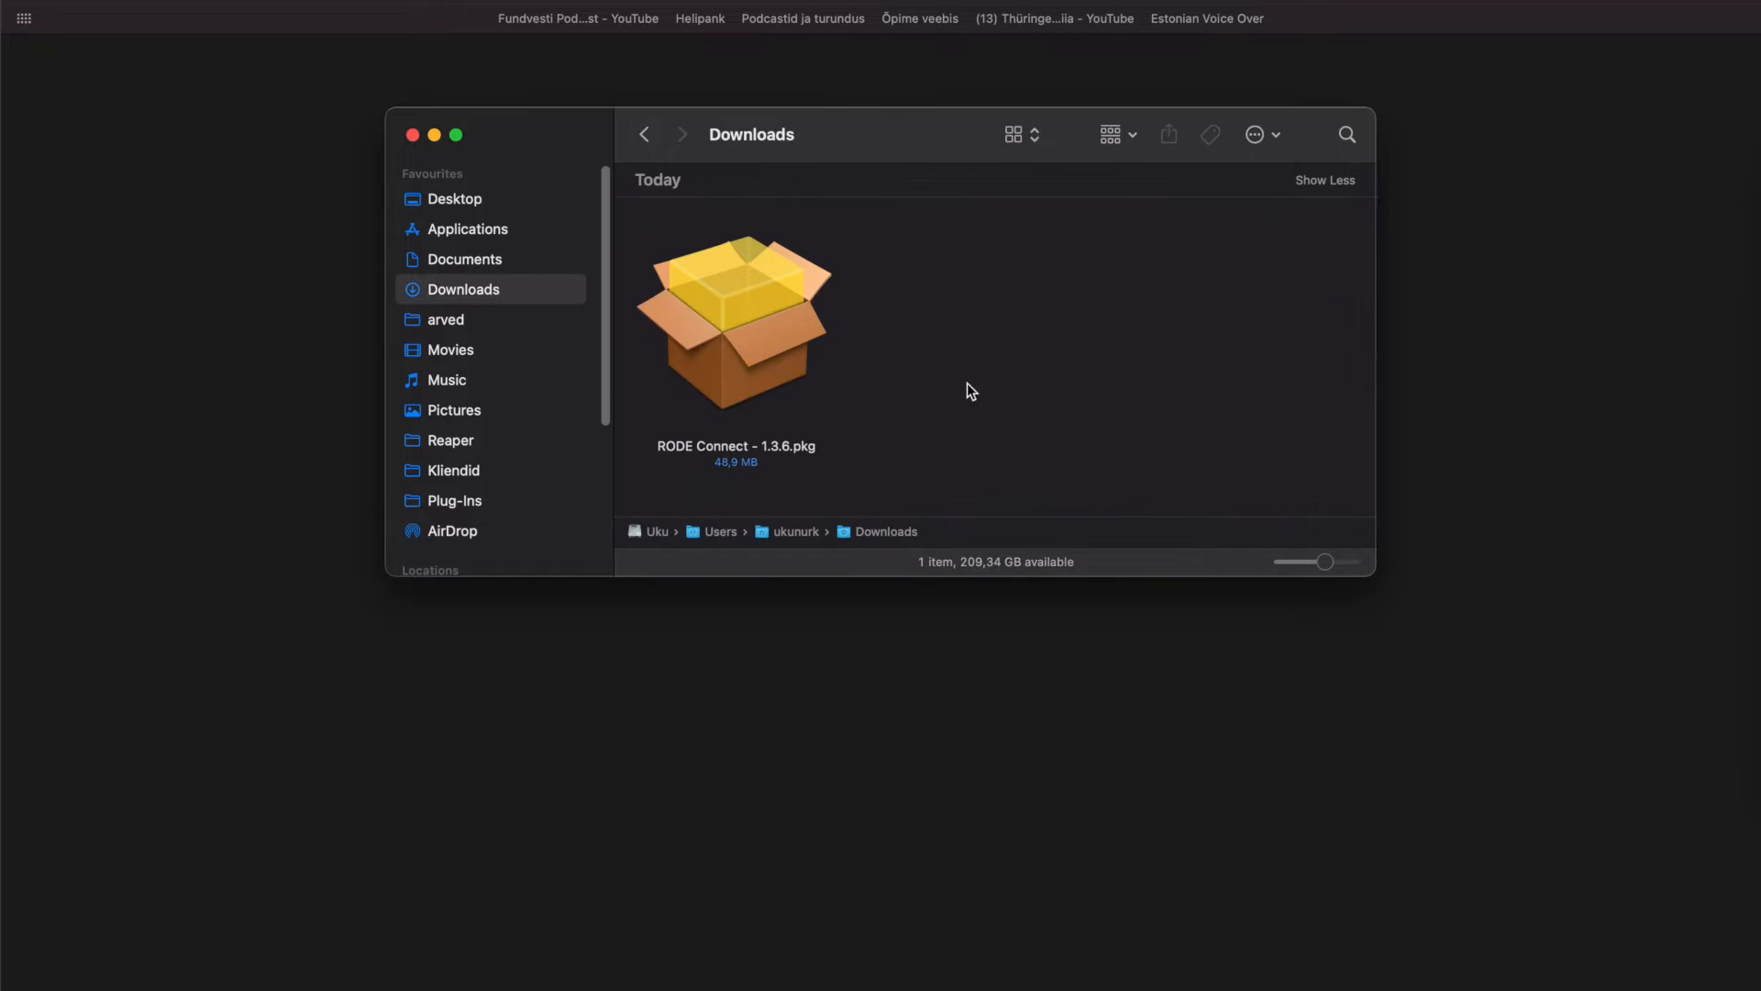
{"action": "left_click_drag", "start_coordinate": [1374, 574], "coordinate": [1375, 724]}
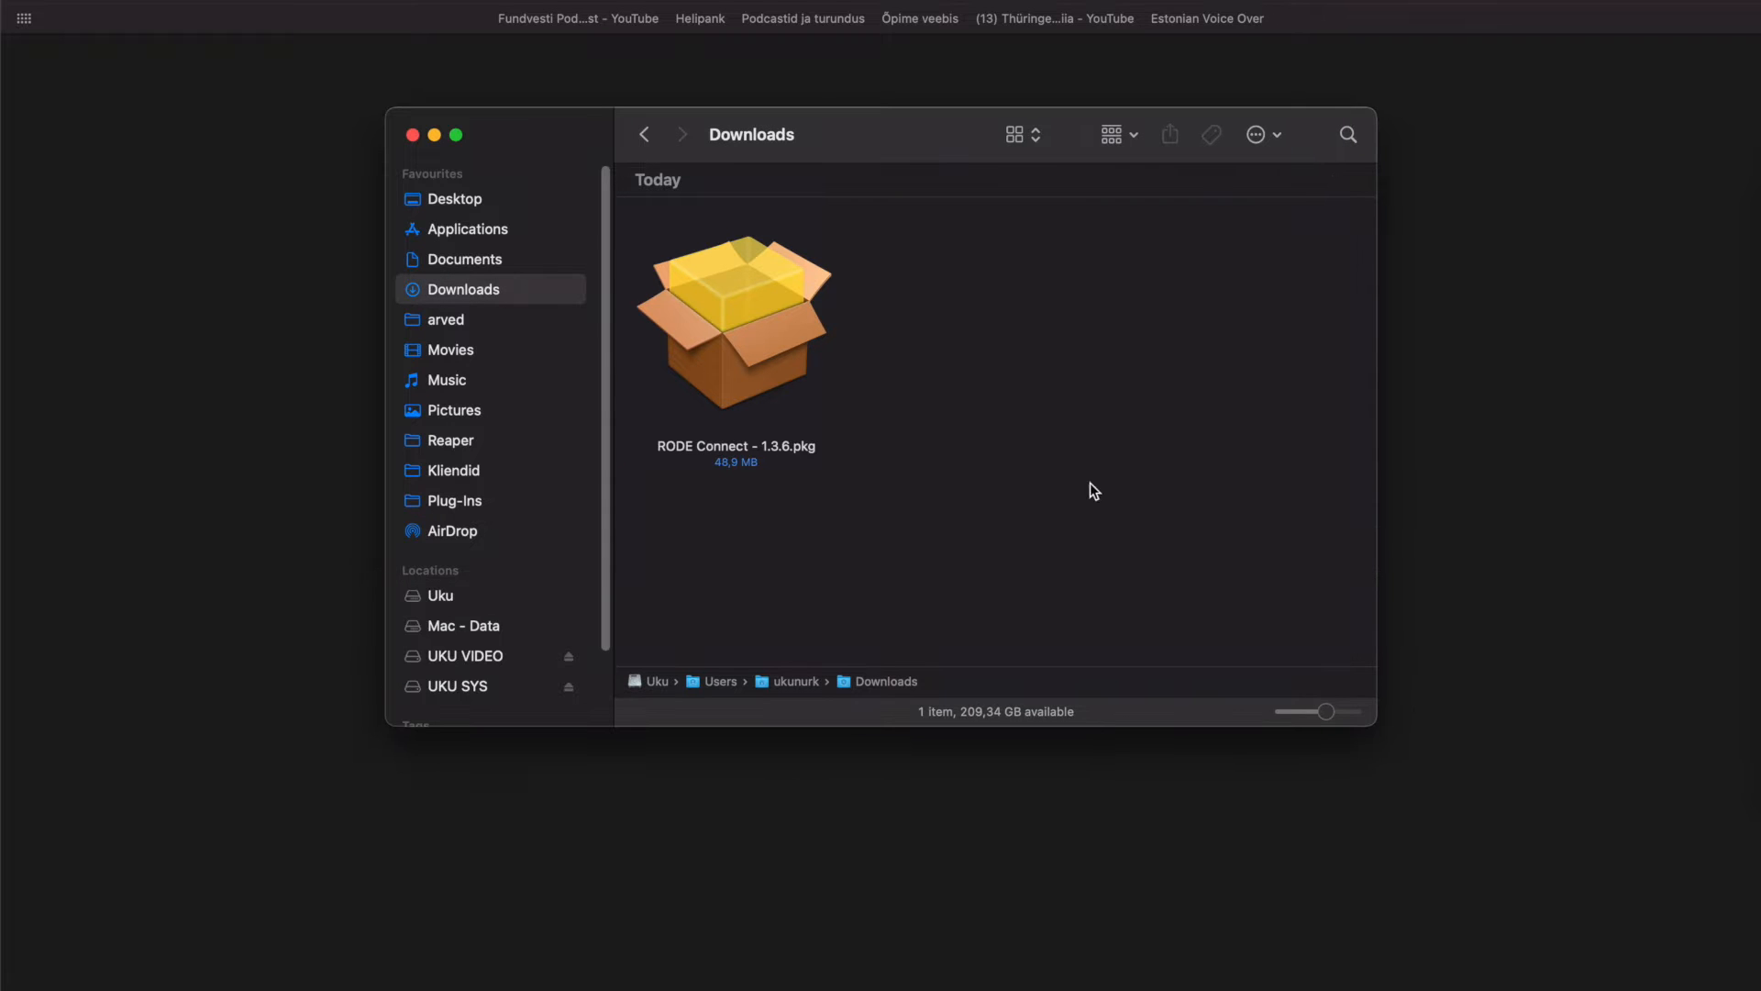
{"action": "left_click", "coordinate": [721, 333]}
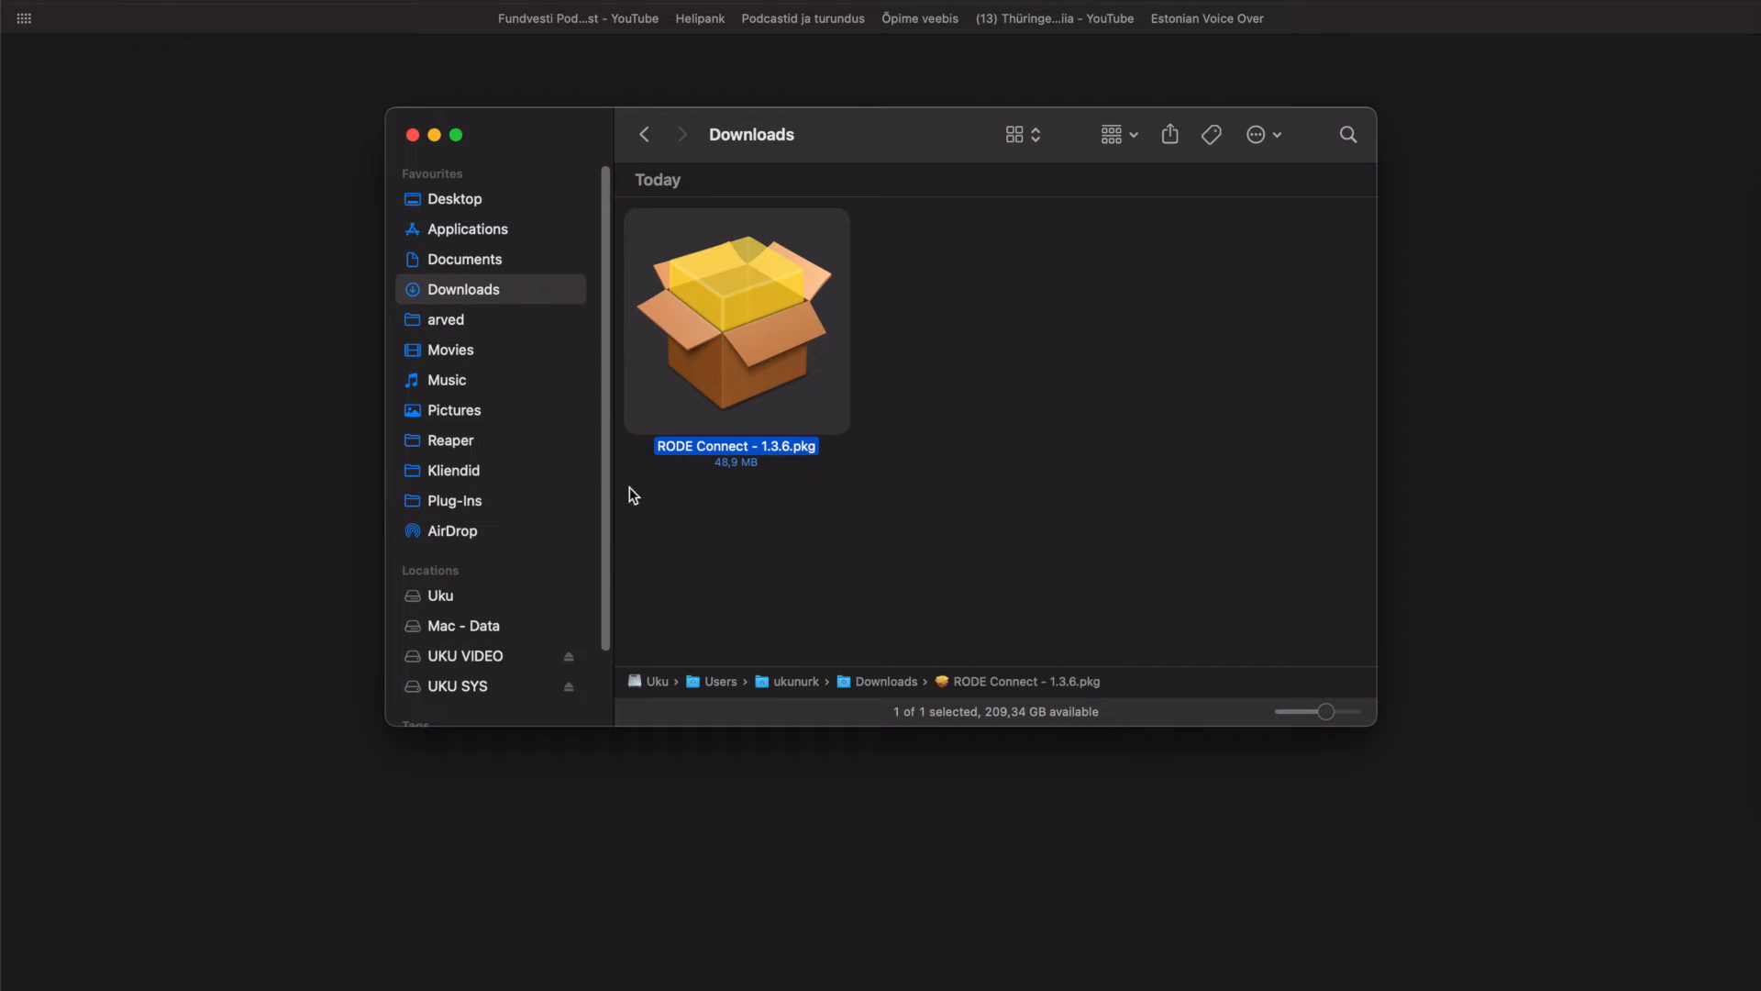
{"action": "double_click", "coordinate": [730, 317]}
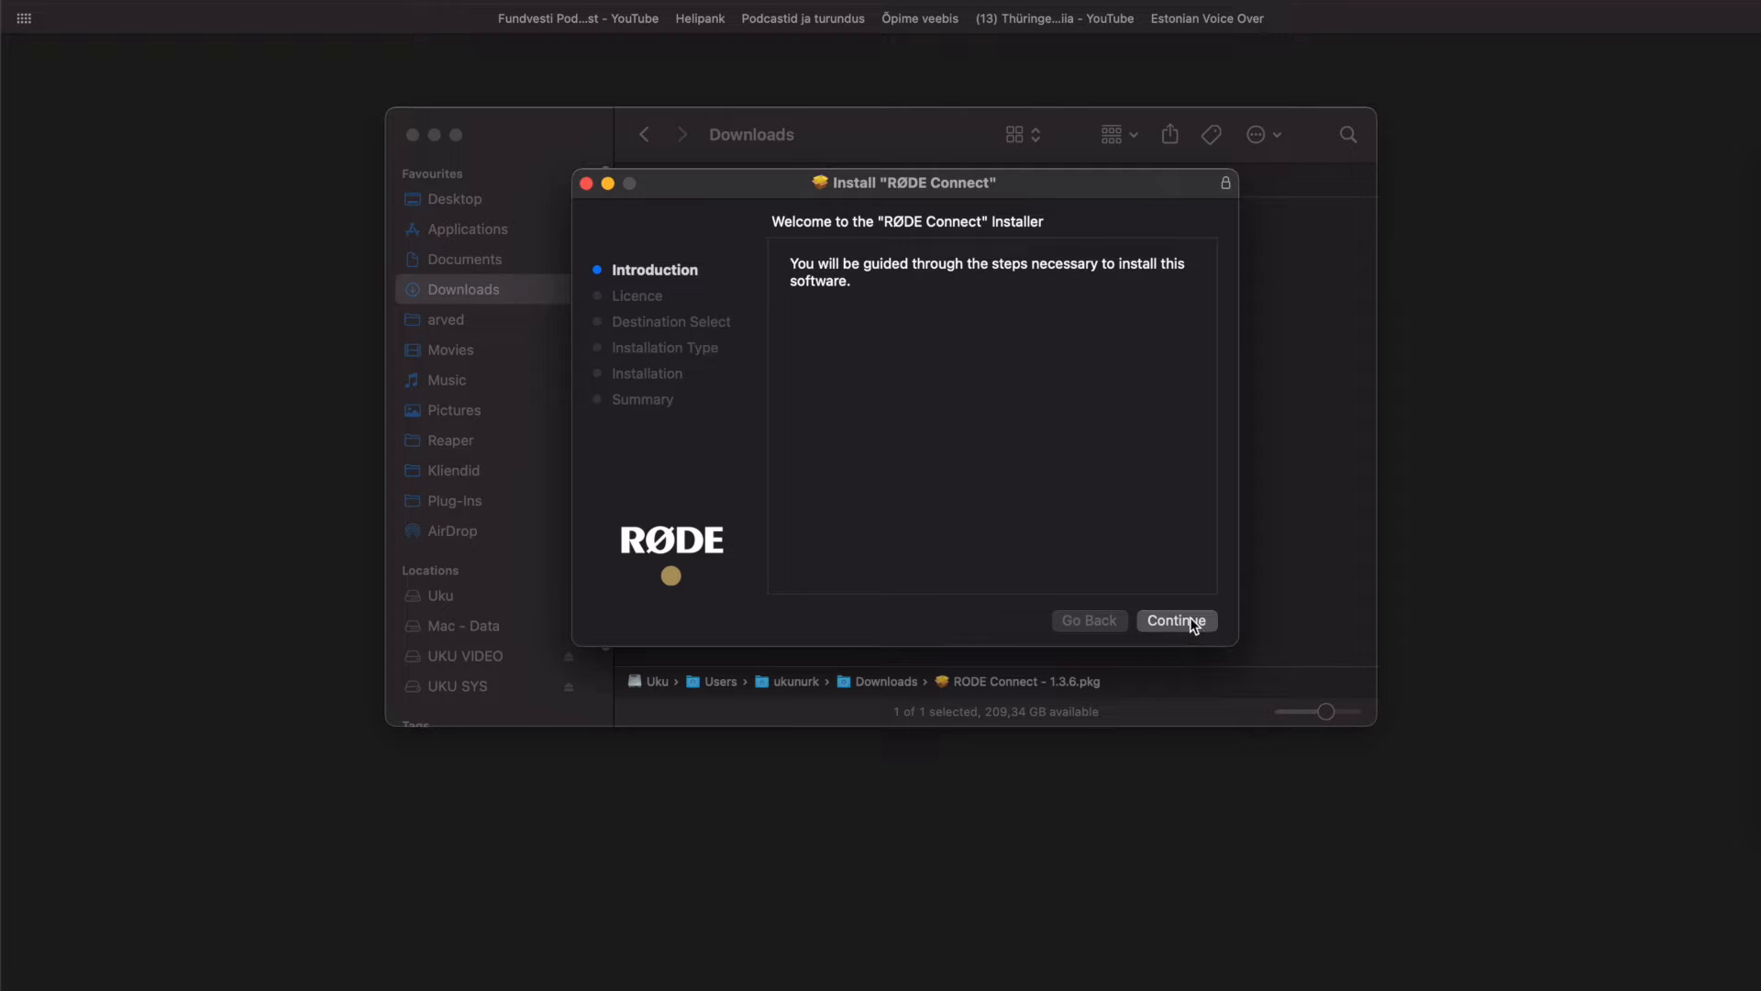
Step: Accept the software licence agreement and start the RØDE Connect installation, authorising it with the account password
{"action": "left_click", "coordinate": [1181, 617]}
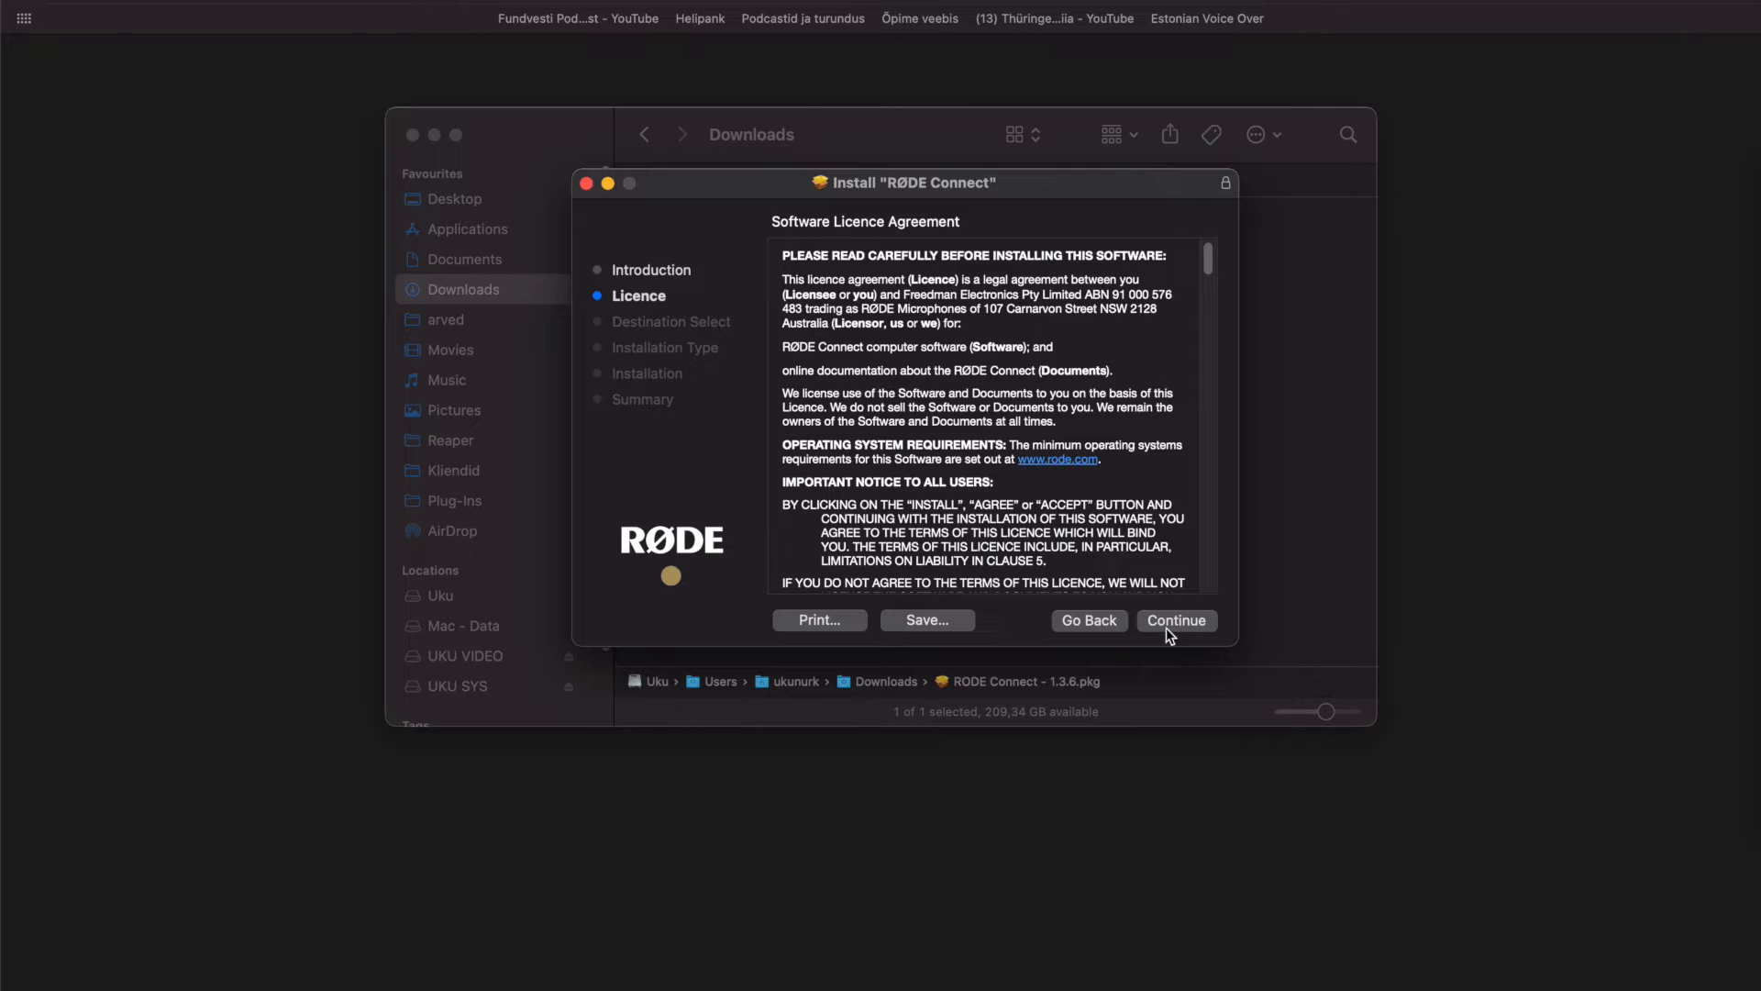
{"action": "left_click", "coordinate": [1177, 622]}
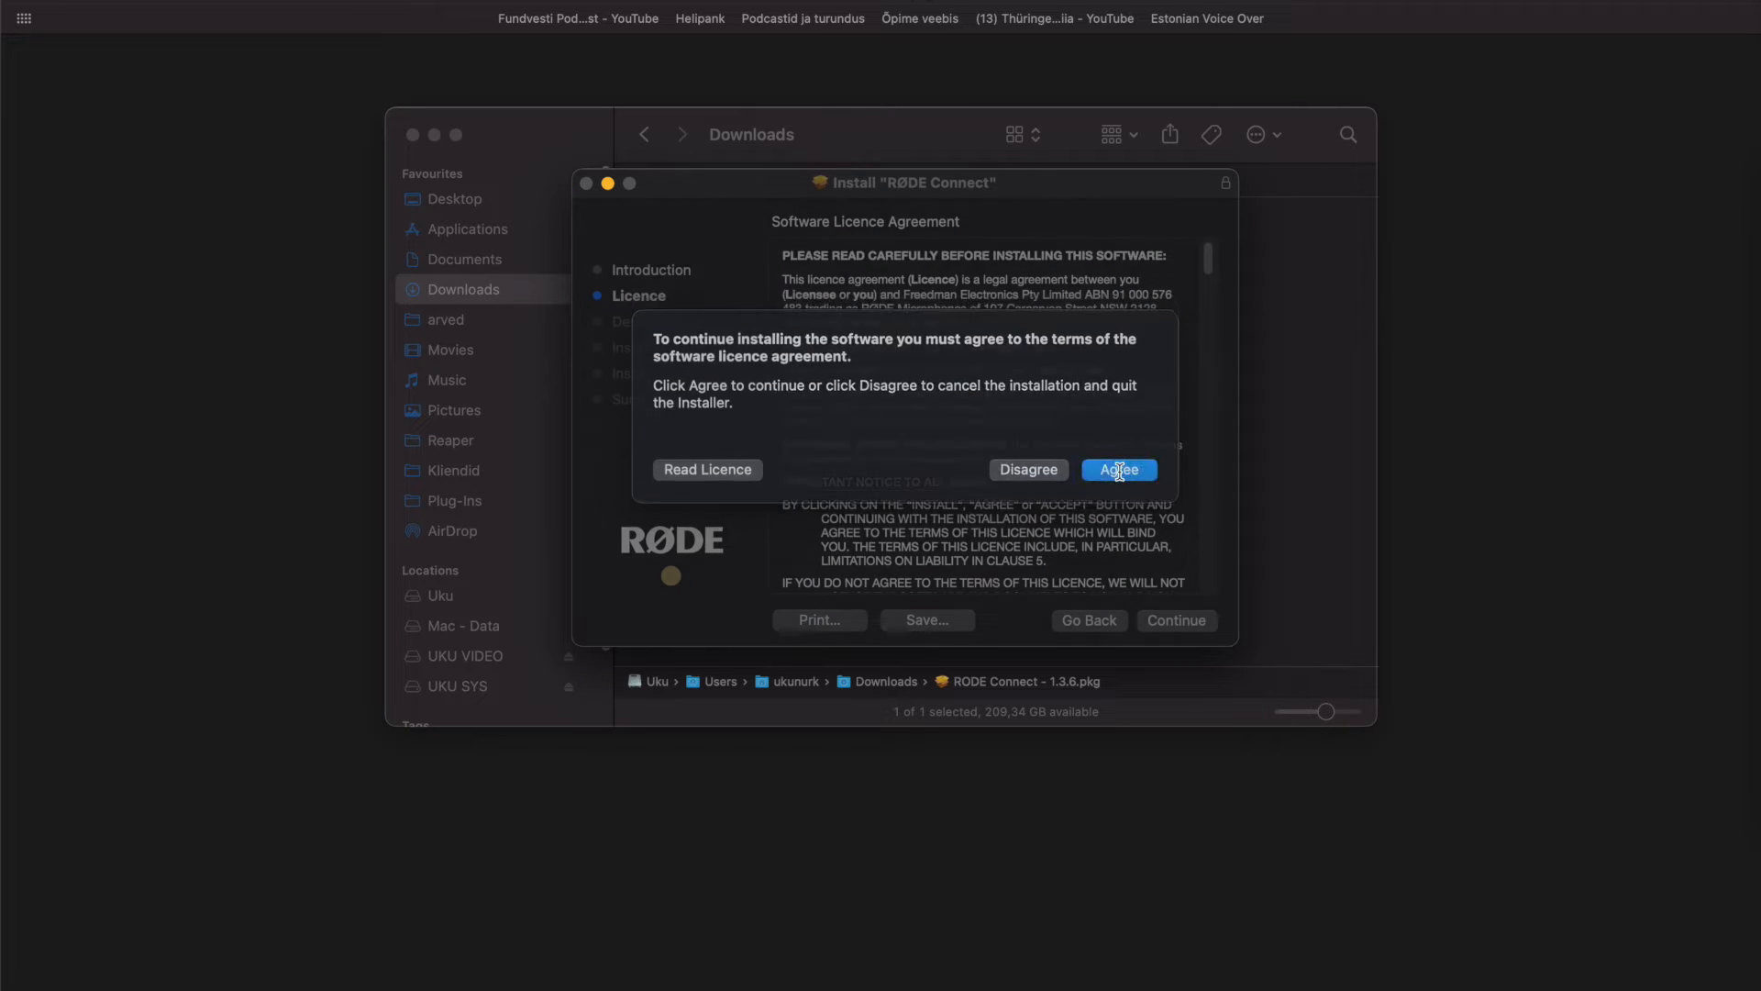
{"action": "left_click", "coordinate": [1119, 470]}
{"action": "left_click", "coordinate": [1185, 619]}
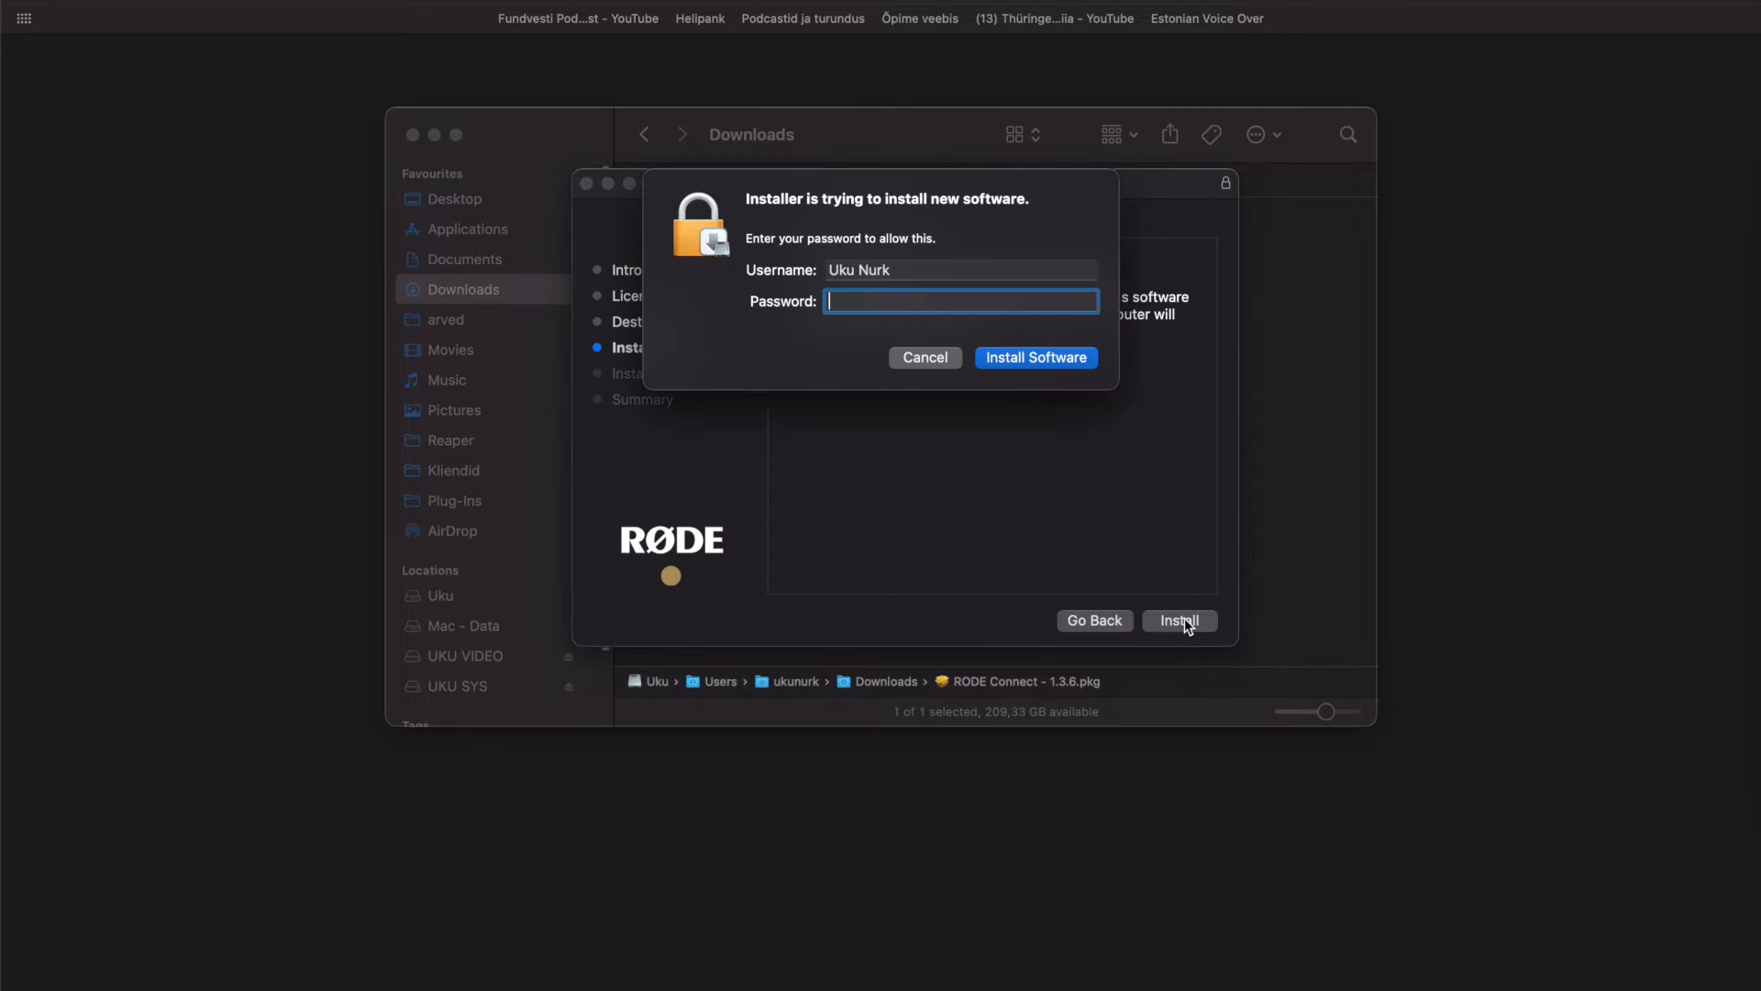
{"action": "type", "text": "•••••••••"}
{"action": "key", "text": "Return"}
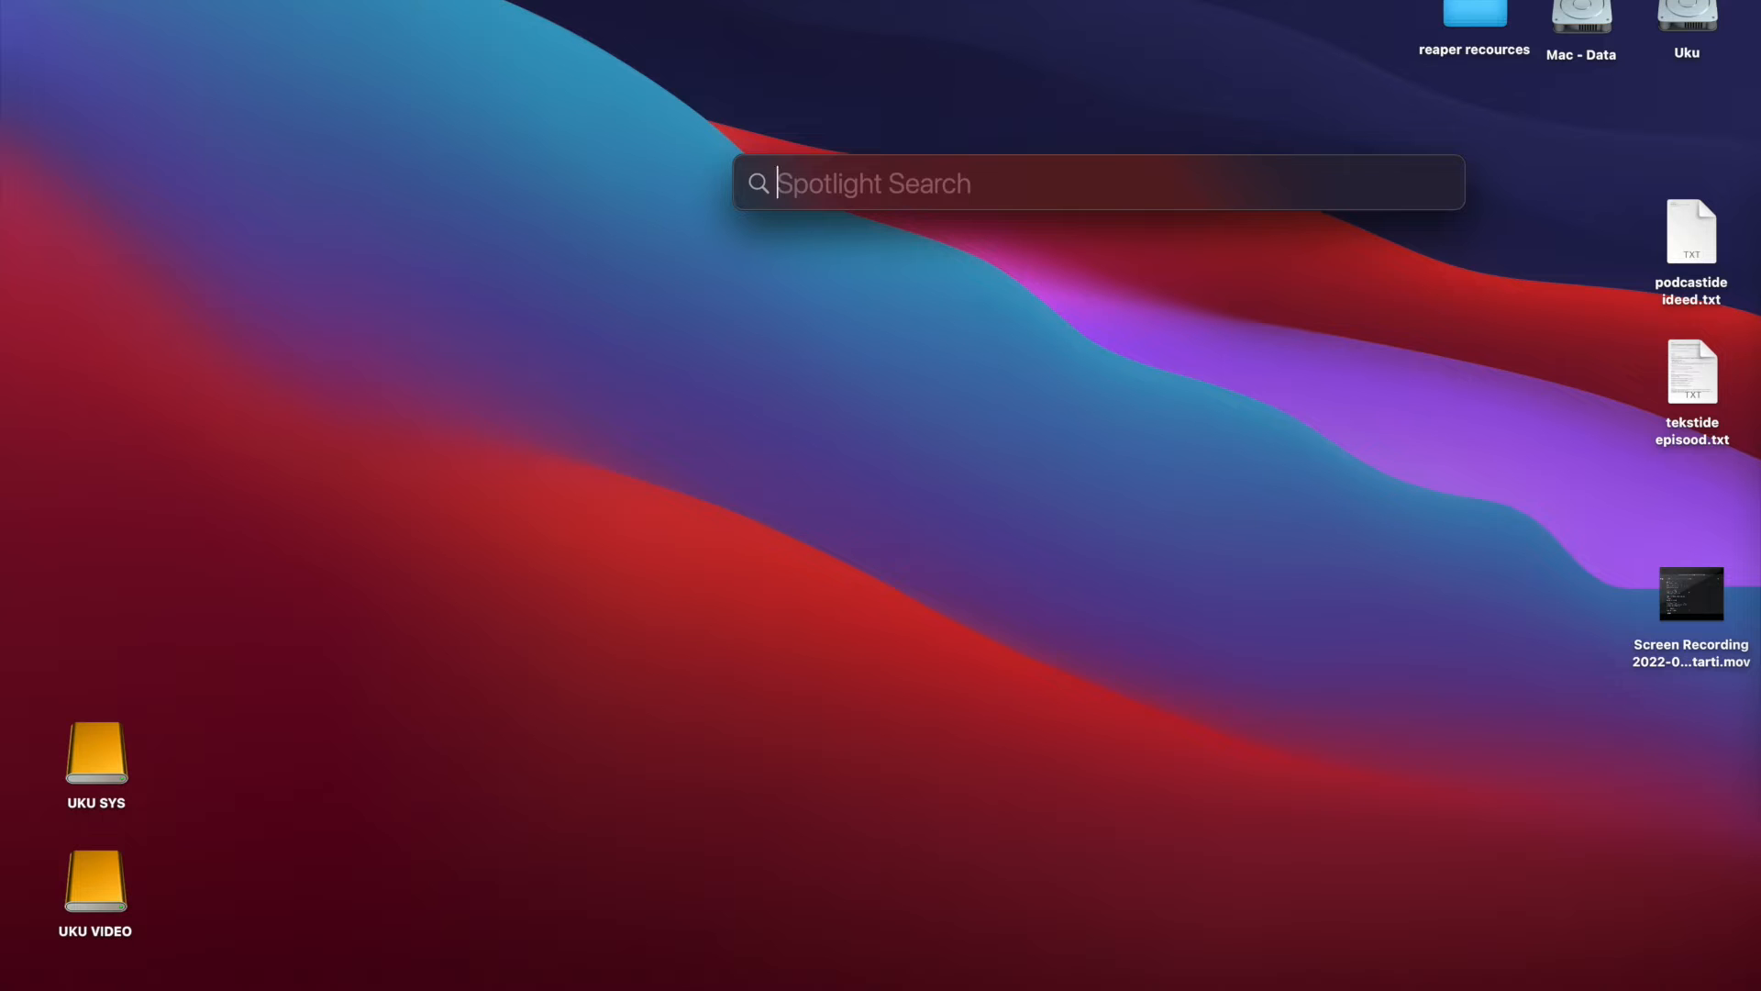
Step: Find RODE Connect.app through Spotlight, launch it and move its window higher on the desktop
{"action": "type", "text": "rode "}
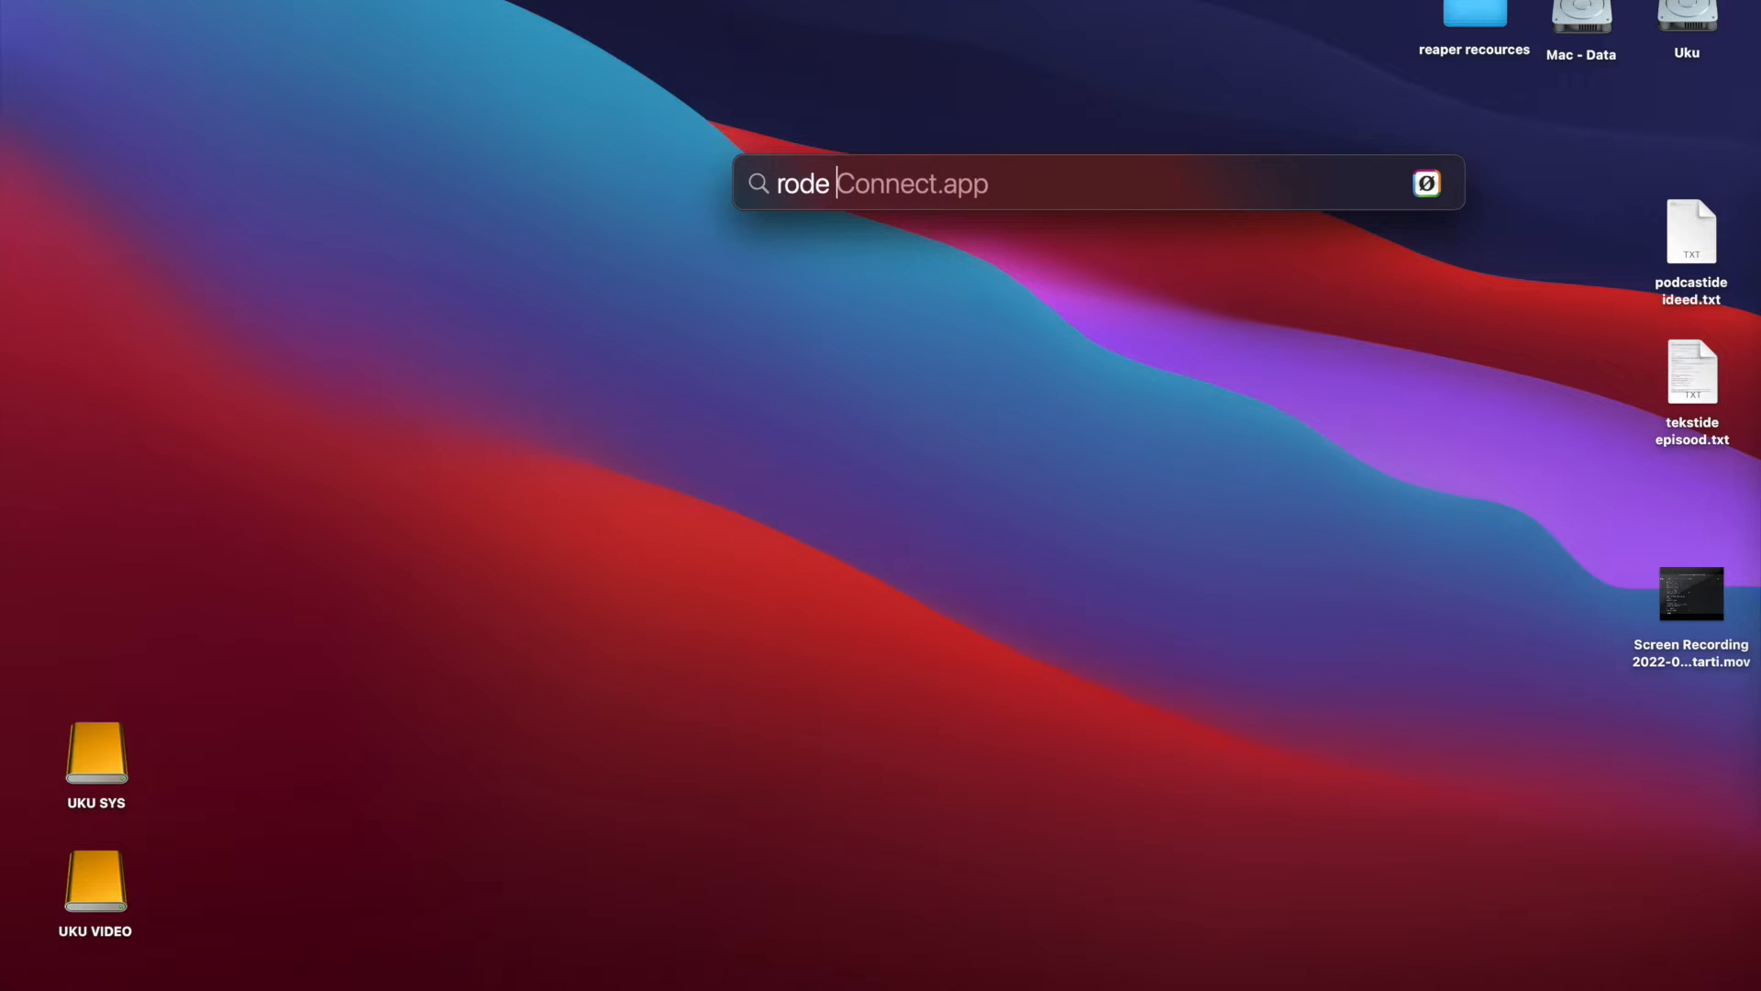
{"action": "type", "text": "connect"}
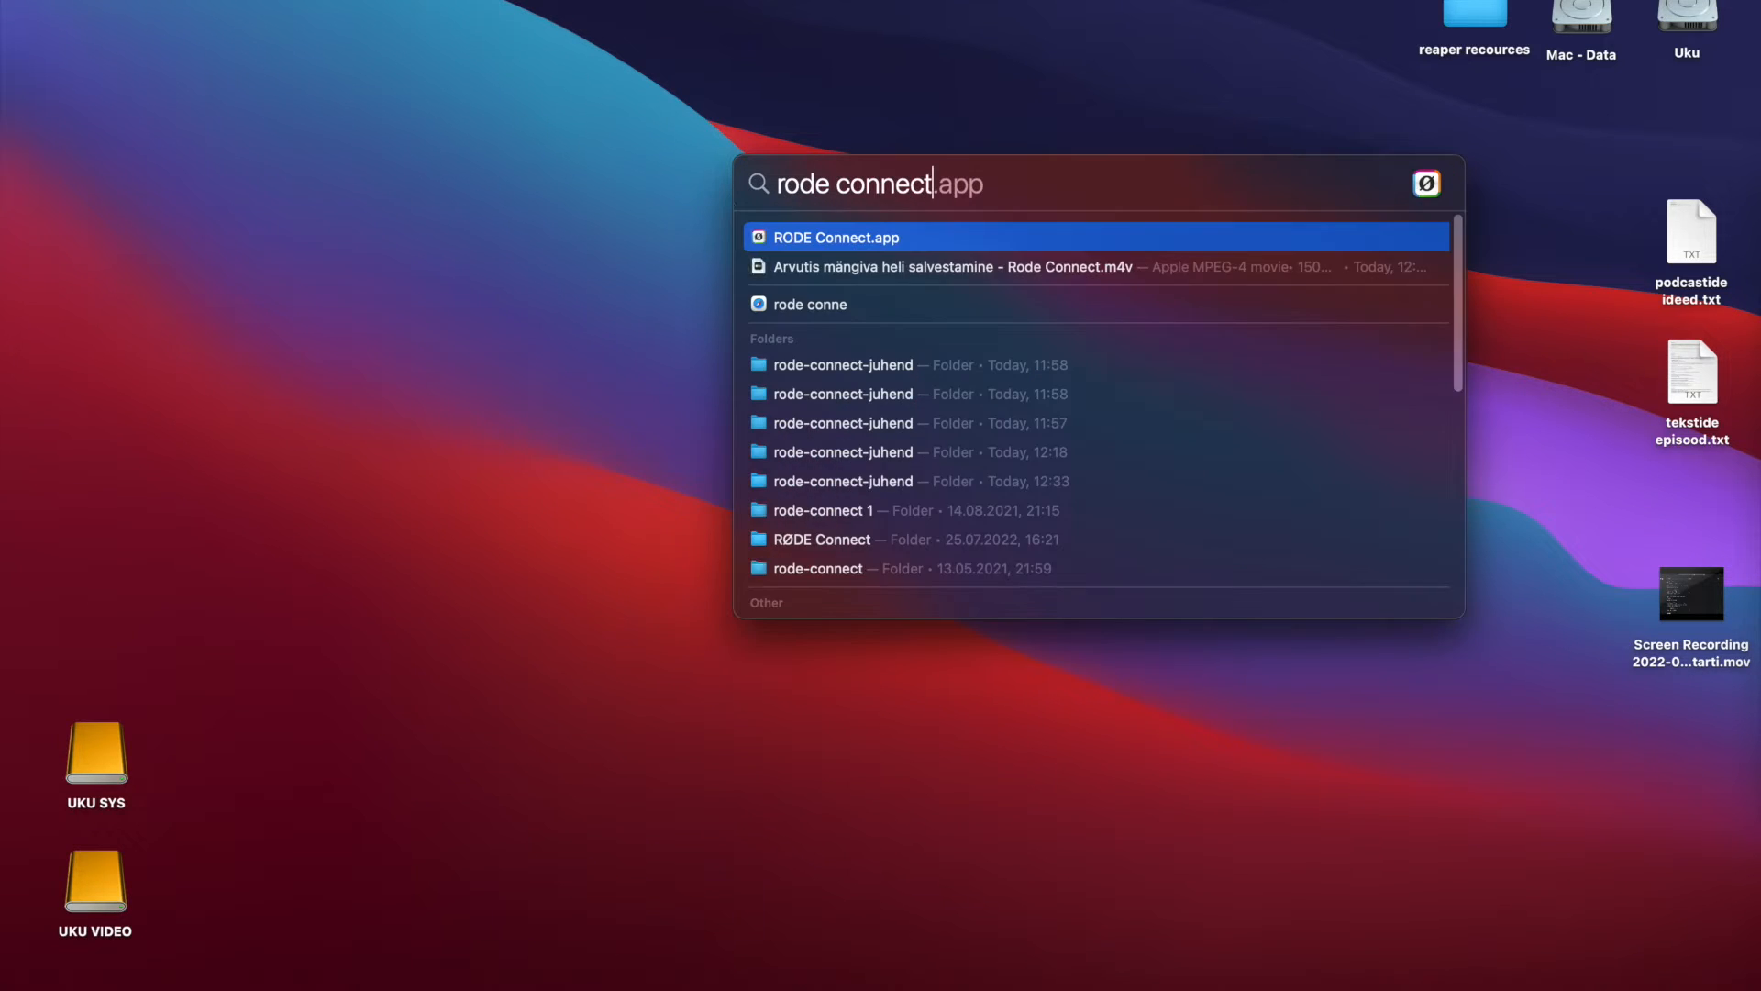
{"action": "key", "text": "Return"}
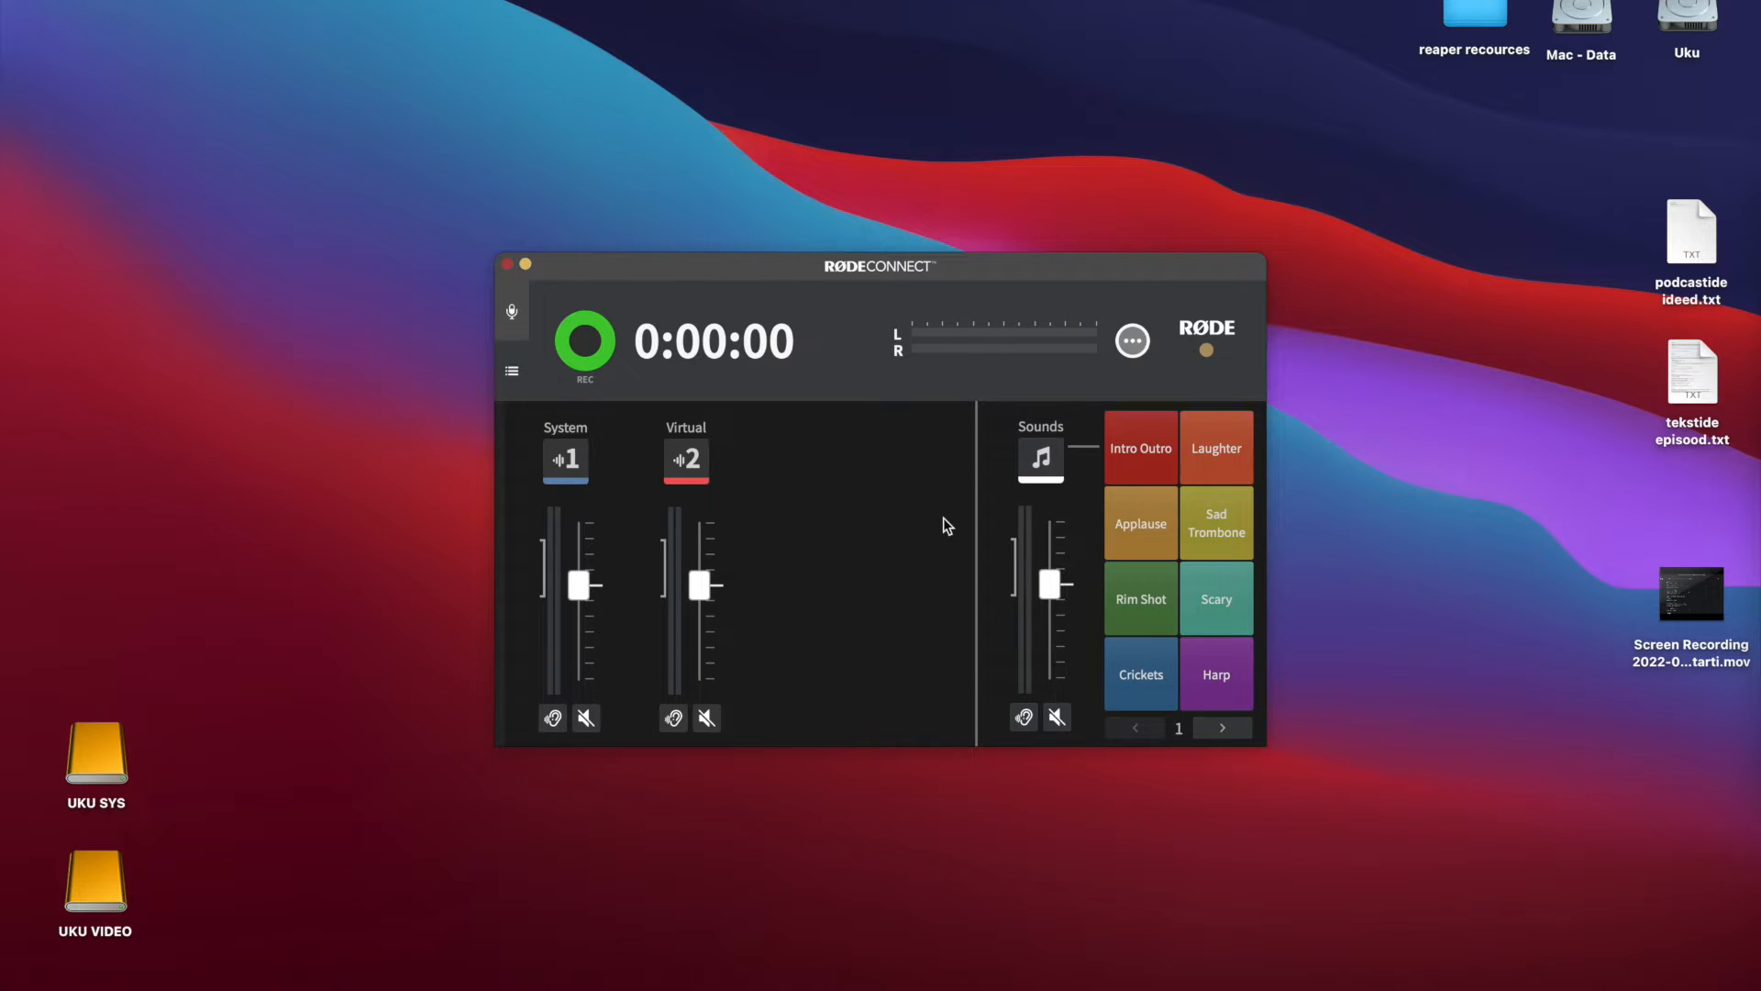
{"action": "left_click_drag", "start_coordinate": [1002, 266], "coordinate": [949, 118]}
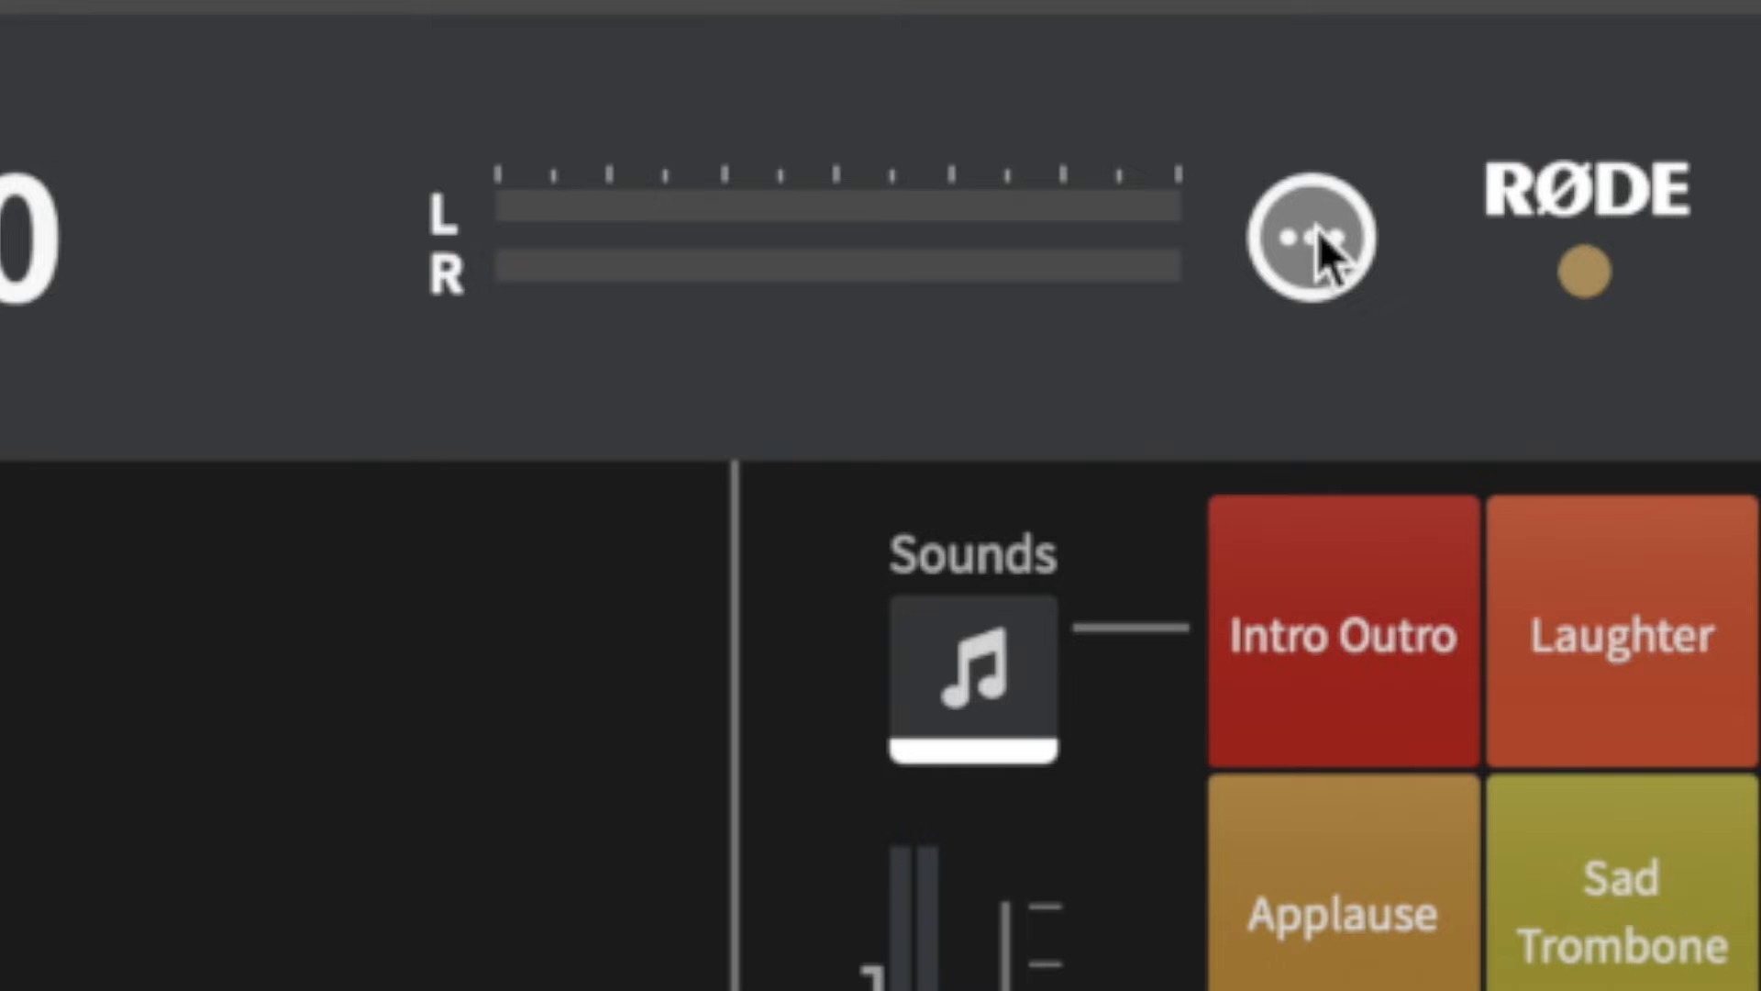
Step: Open the Setup Assistant and return the System and Virtual devices from channels 1 and 2 to the available virtual channels
{"action": "left_click", "coordinate": [1313, 238]}
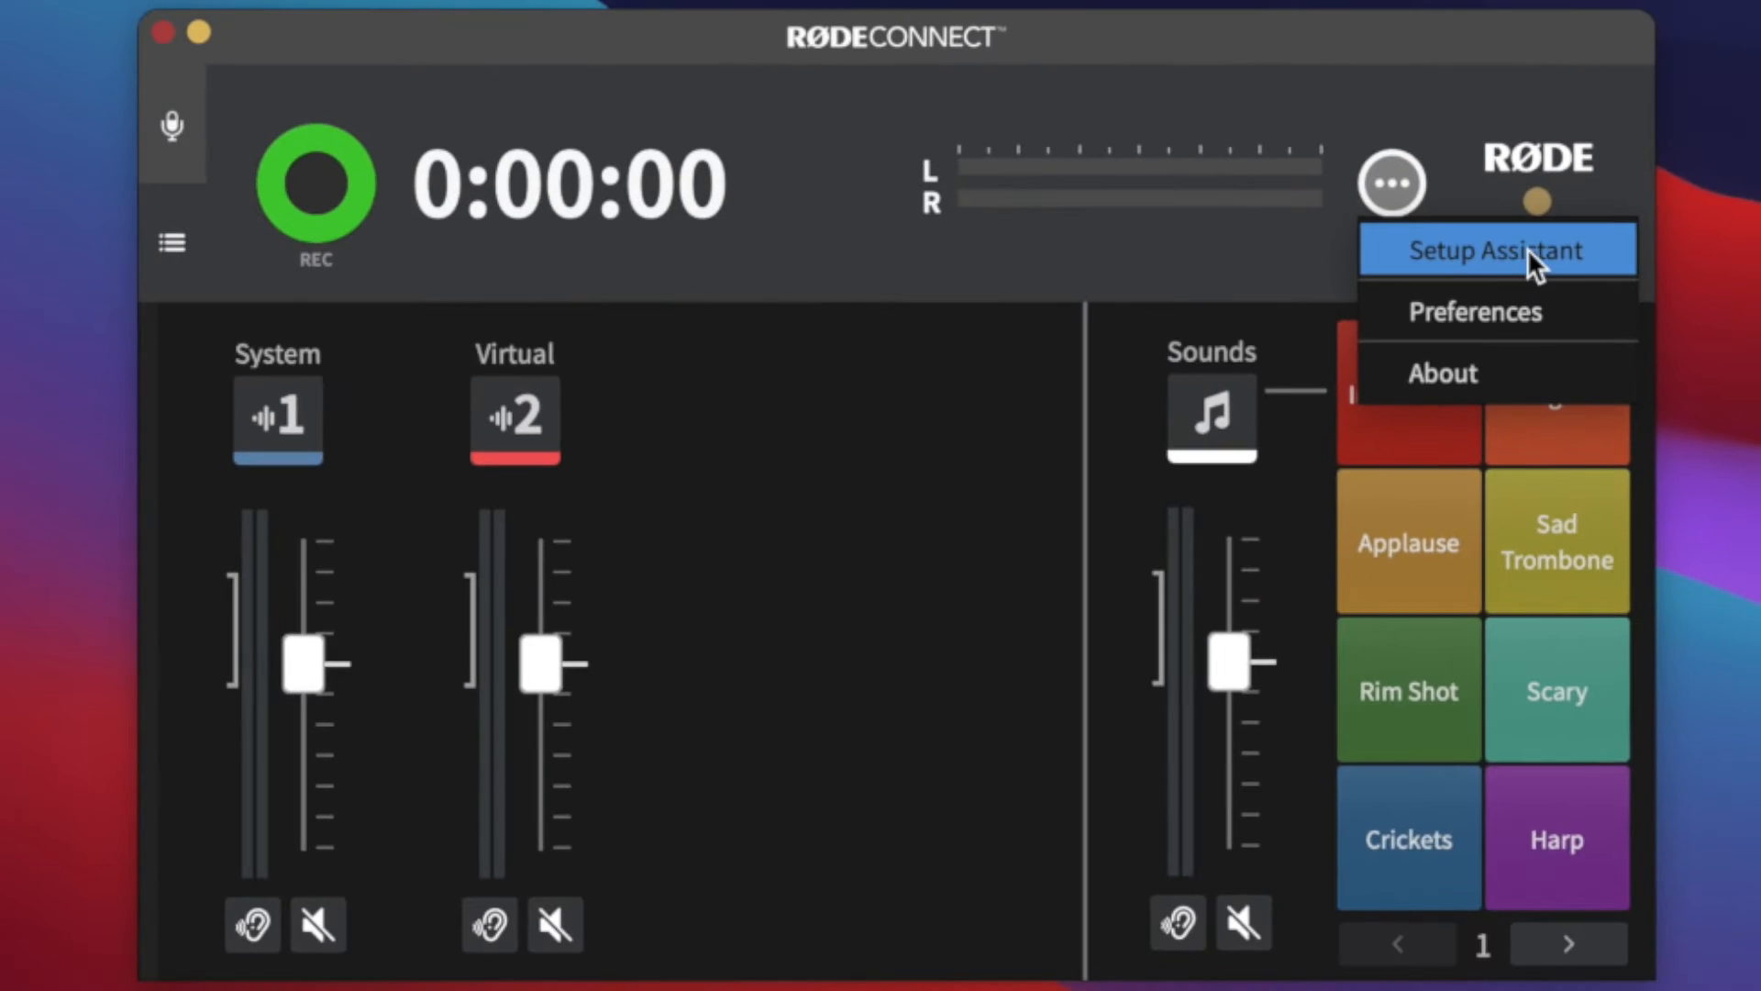
{"action": "left_click", "coordinate": [1468, 366]}
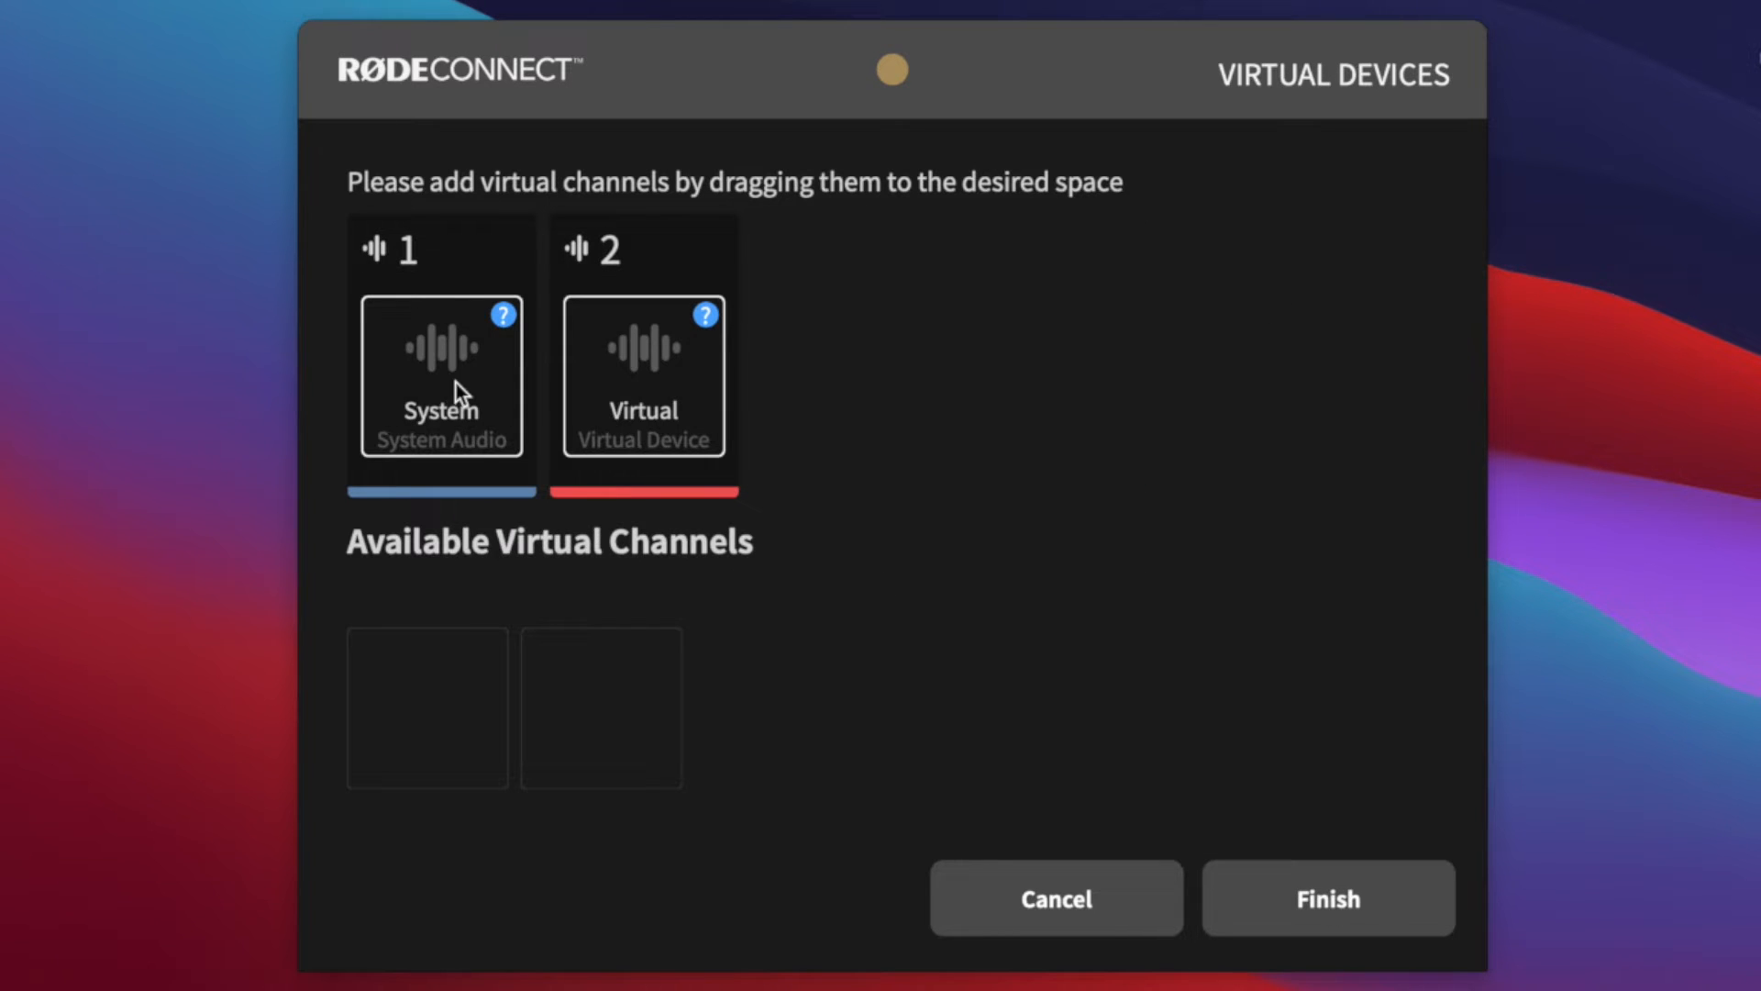
{"action": "left_click_drag", "start_coordinate": [457, 382], "coordinate": [422, 713]}
{"action": "left_click_drag", "start_coordinate": [647, 411], "coordinate": [598, 724]}
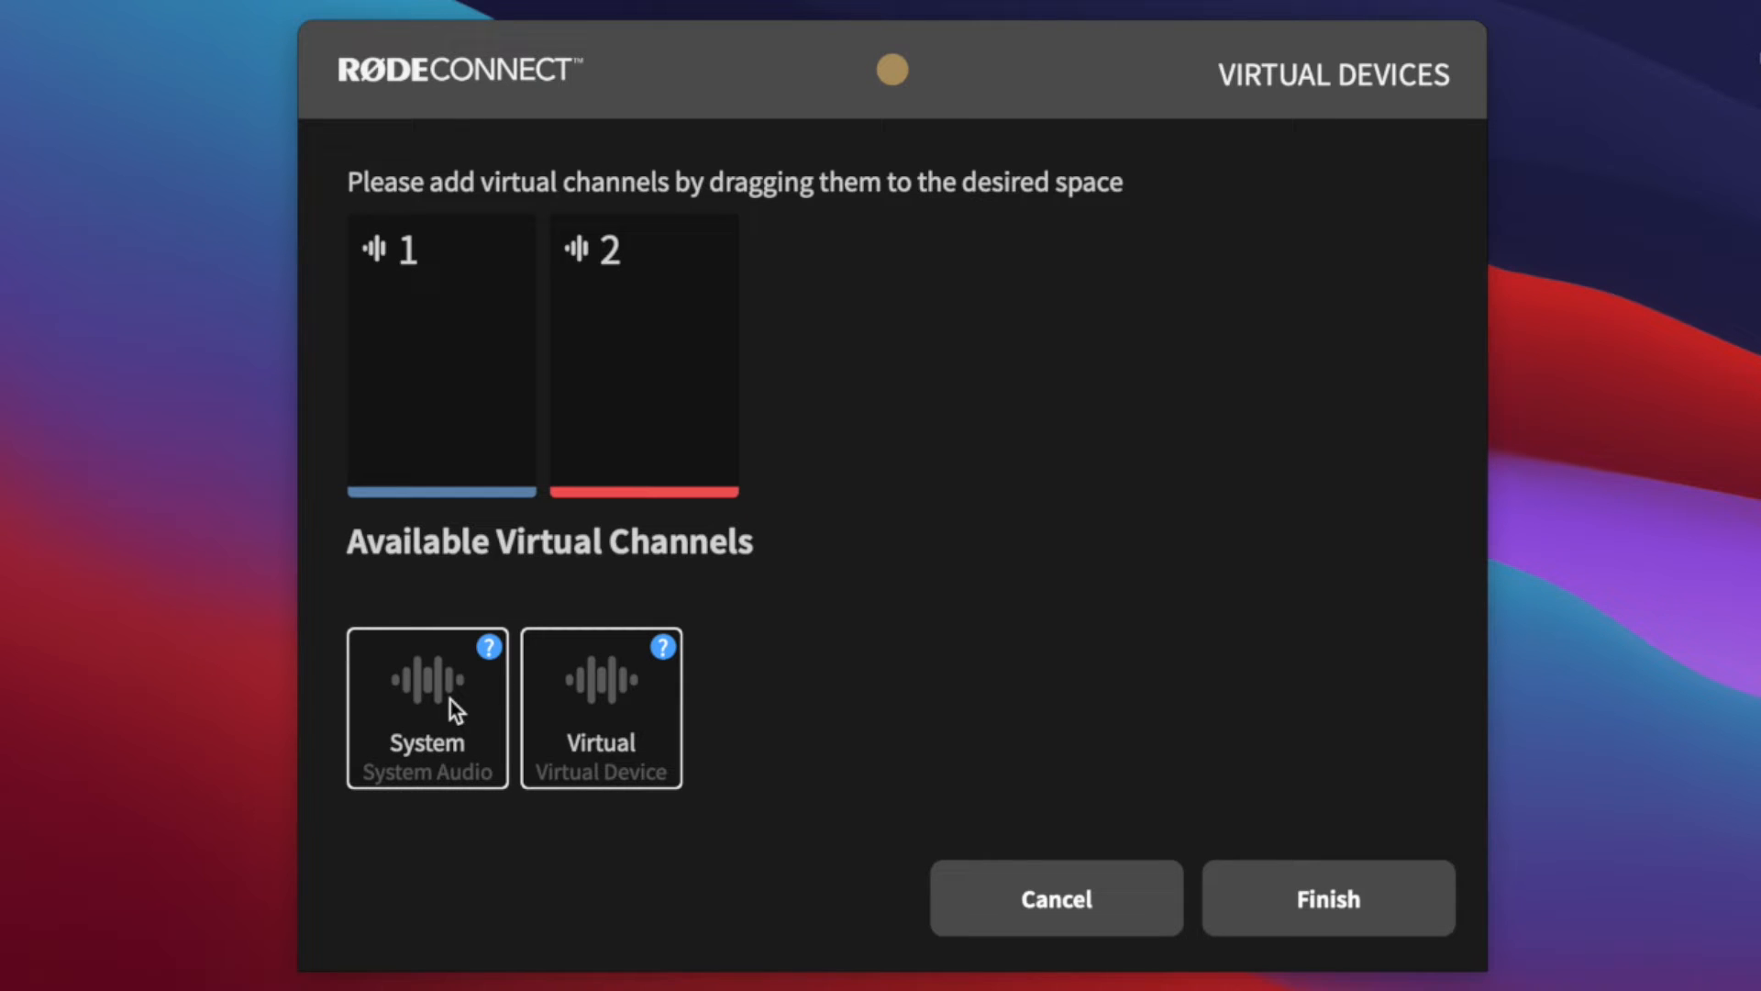
Step: Assign System to channel 1 and Virtual to channel 2, and finish the virtual device setup
{"action": "left_click_drag", "start_coordinate": [421, 739], "coordinate": [438, 393]}
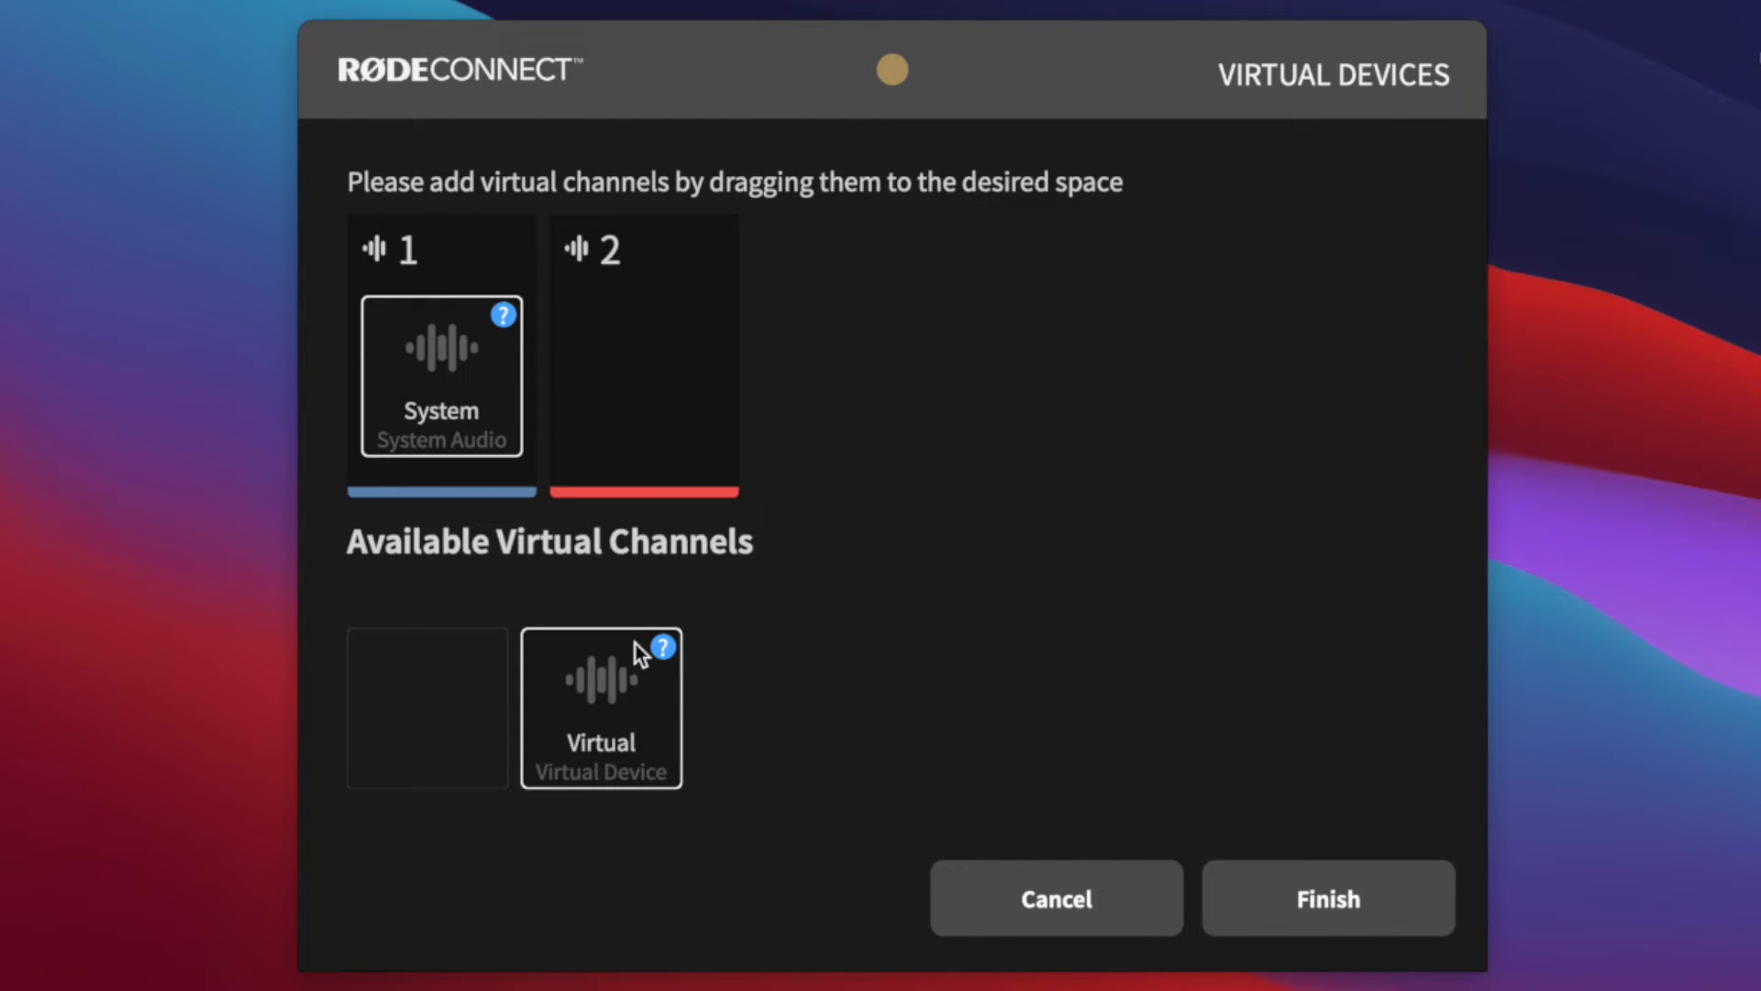
{"action": "left_click_drag", "start_coordinate": [591, 713], "coordinate": [635, 378]}
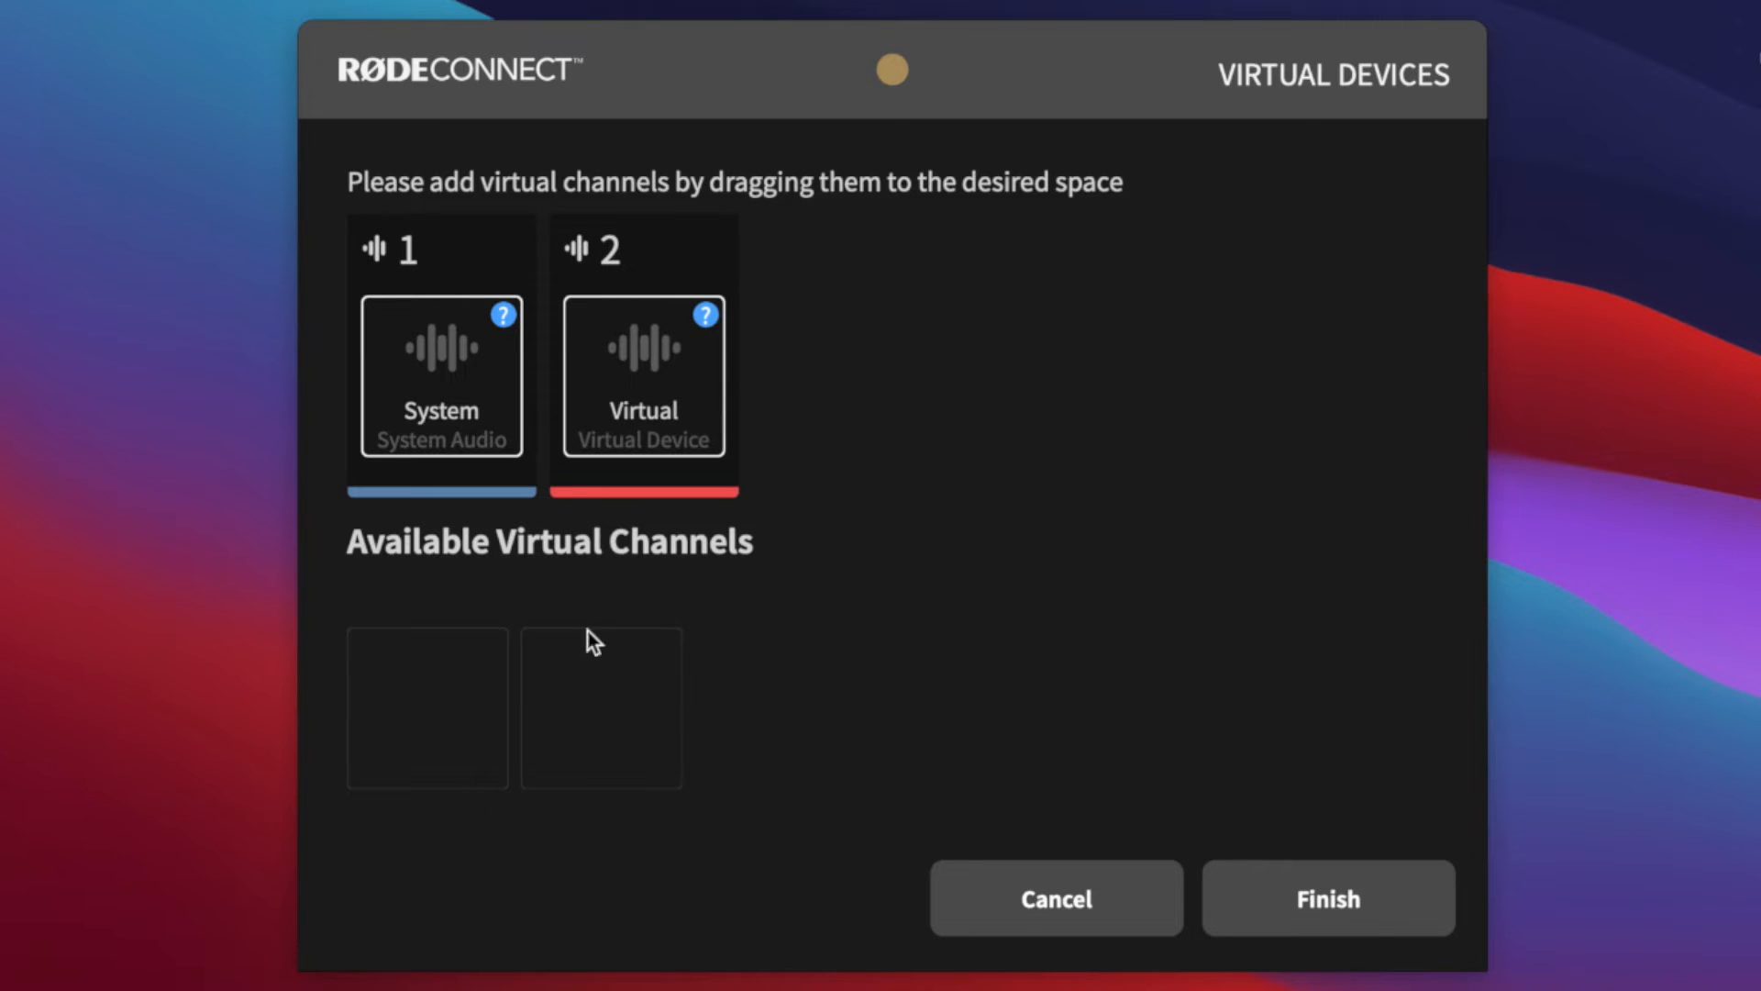
{"action": "left_click", "coordinate": [1349, 908]}
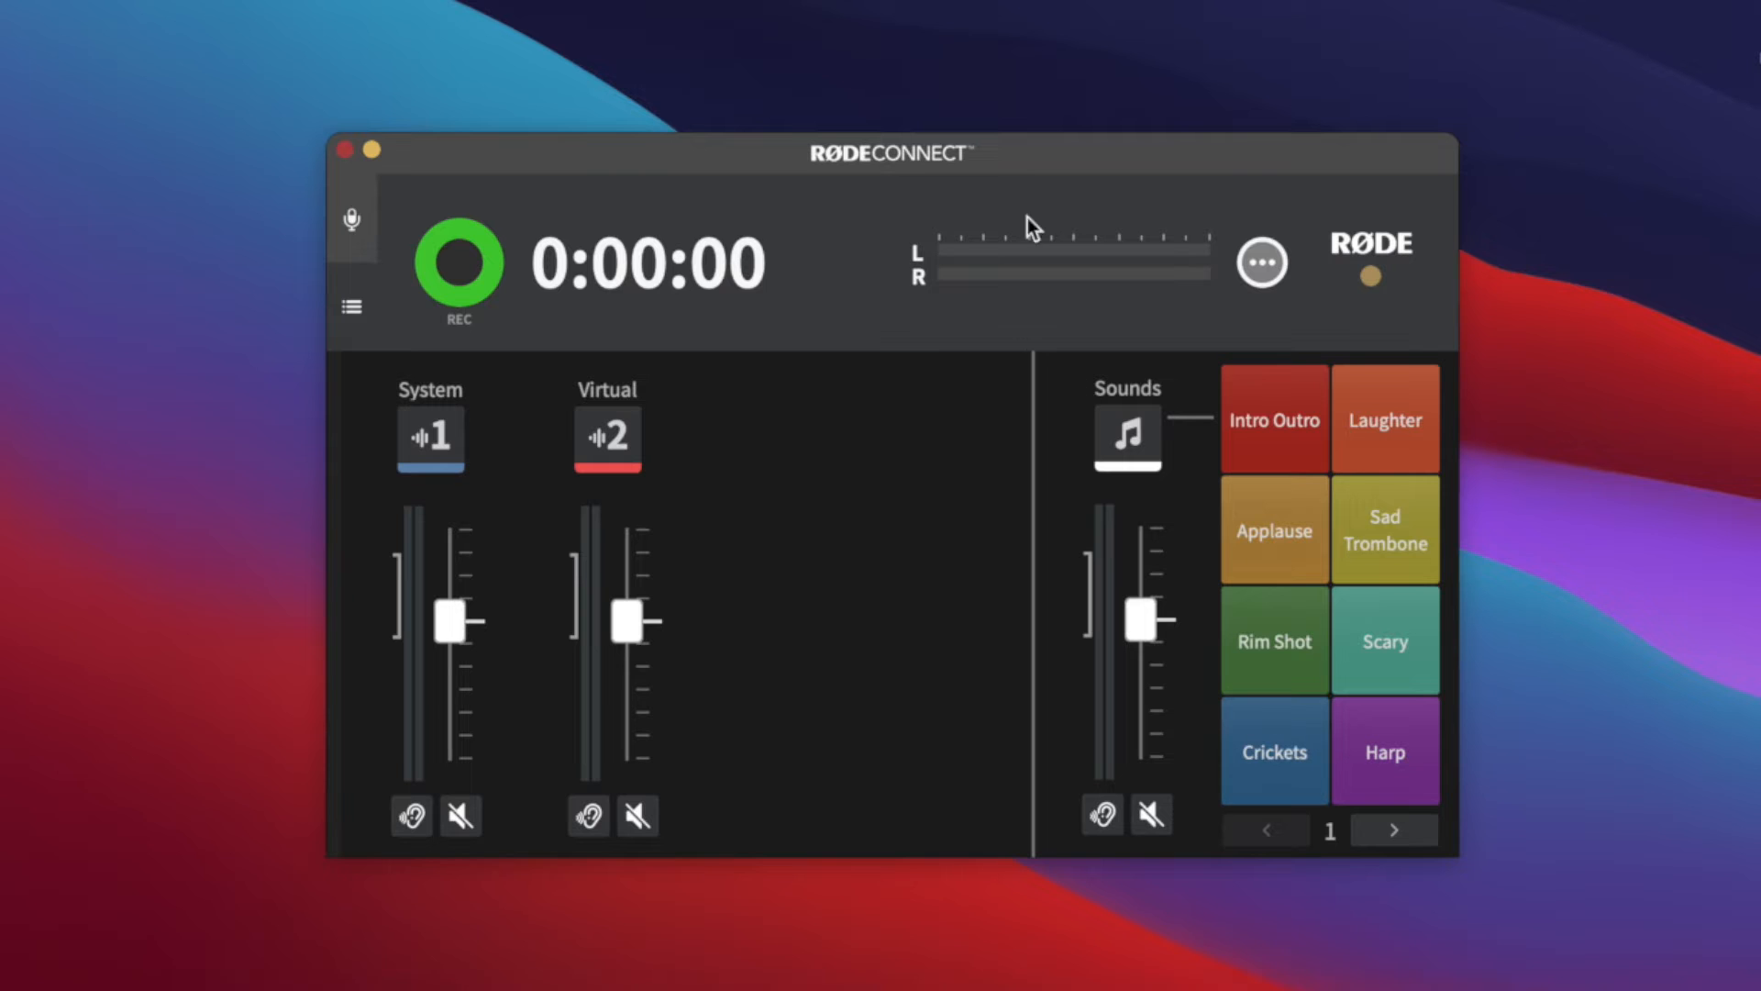
Step: Page through the banks of sound pads and return to the first bank
{"action": "left_click_drag", "start_coordinate": [1045, 146], "coordinate": [1020, 159]}
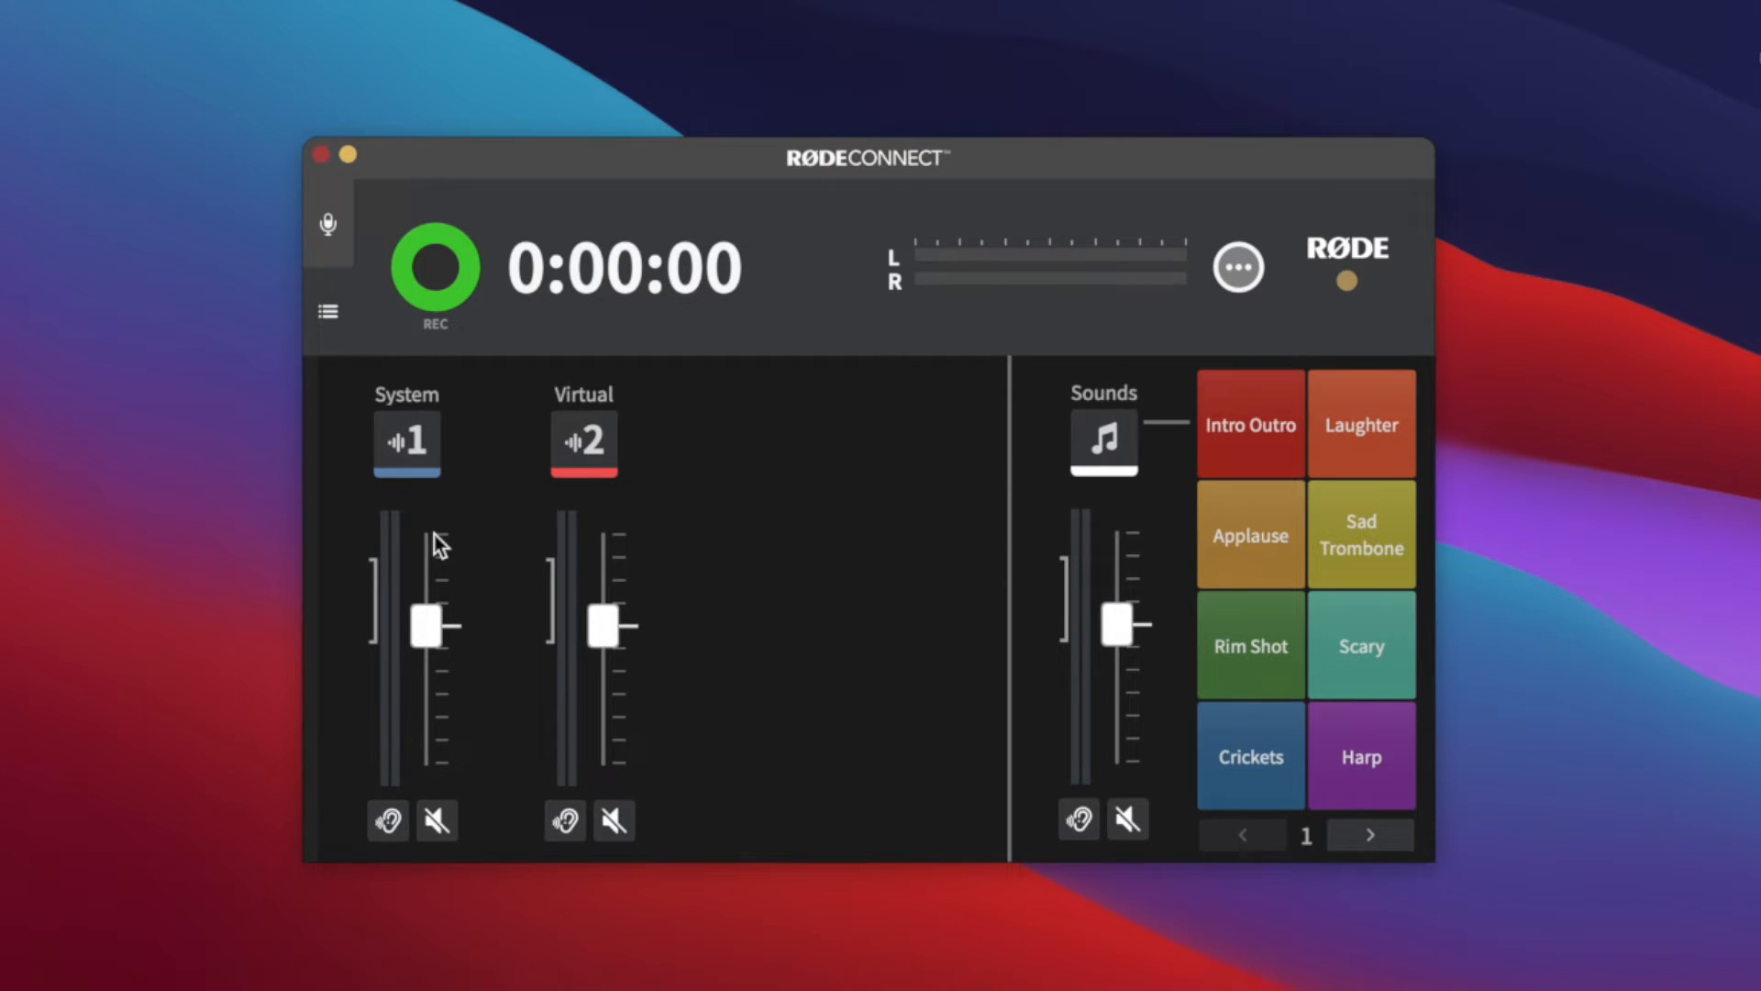
{"action": "mouse_move", "coordinate": [1237, 415]}
{"action": "mouse_move", "coordinate": [1400, 472]}
{"action": "left_click", "coordinate": [1404, 837]}
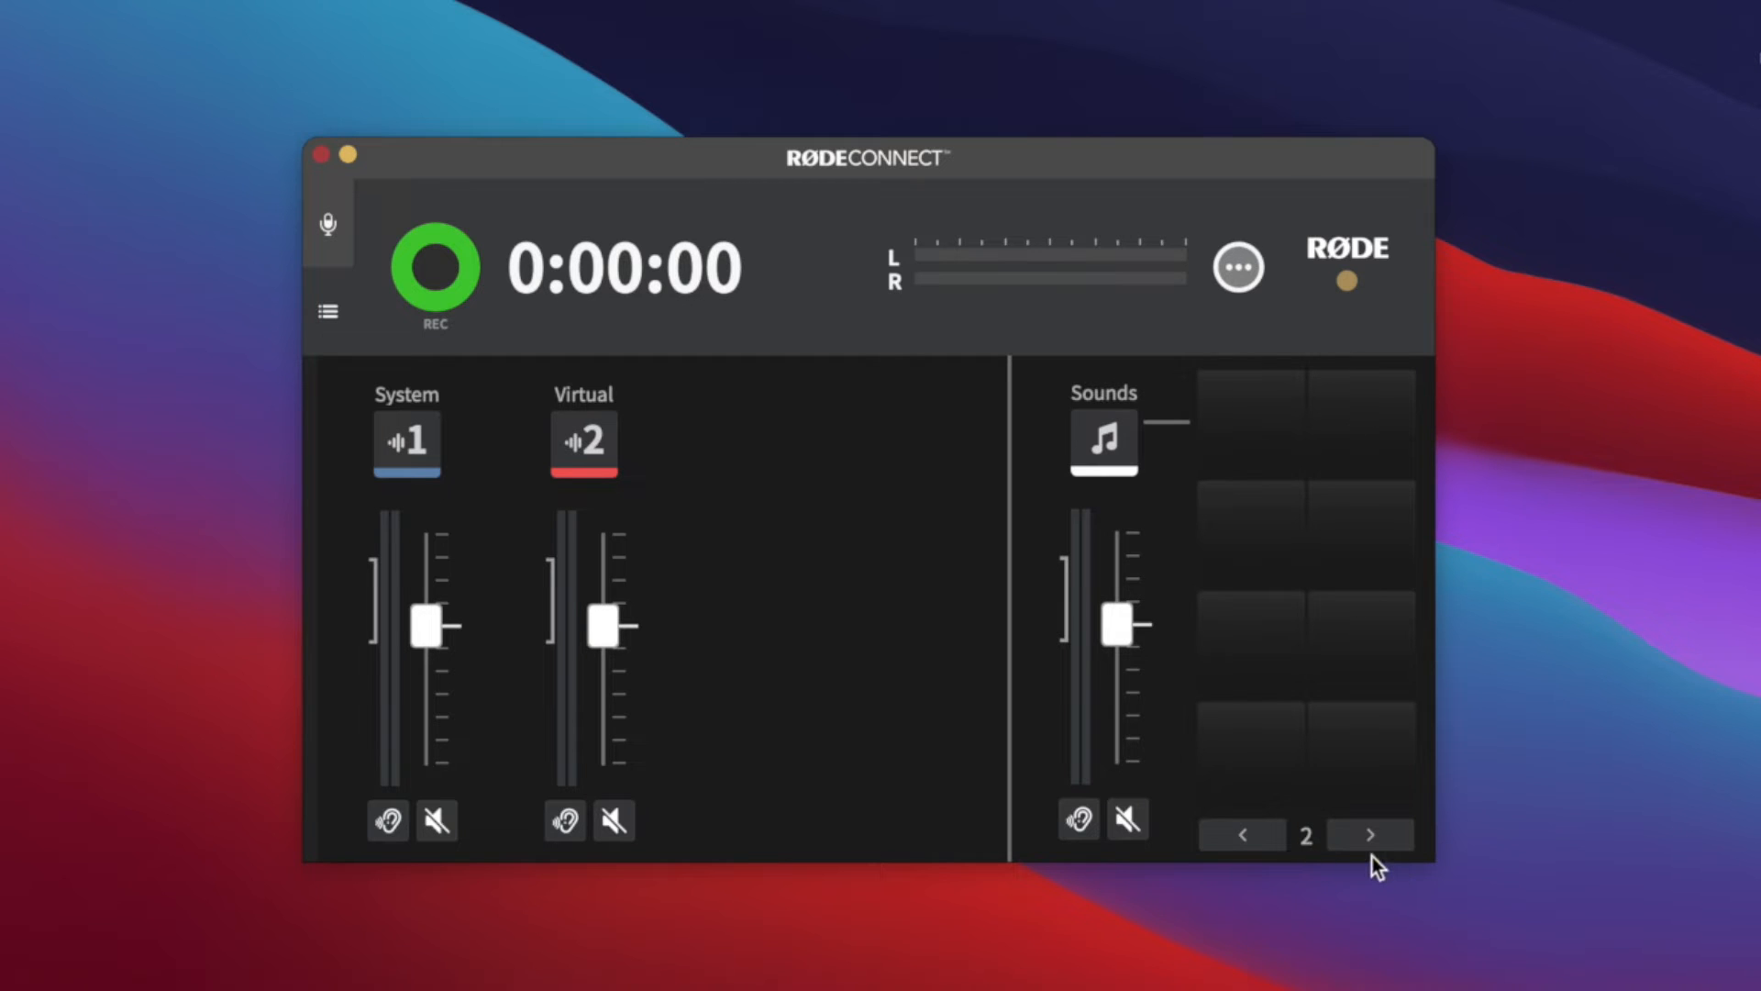
{"action": "left_click", "coordinate": [1368, 839]}
{"action": "left_click", "coordinate": [1368, 839]}
{"action": "left_click", "coordinate": [1369, 838]}
{"action": "left_click", "coordinate": [1368, 839]}
{"action": "left_click", "coordinate": [1369, 838]}
{"action": "left_click", "coordinate": [1369, 839]}
{"action": "left_click", "coordinate": [1246, 838]}
{"action": "left_click", "coordinate": [1245, 838]}
{"action": "left_click", "coordinate": [1245, 839]}
{"action": "left_click", "coordinate": [1246, 838]}
{"action": "left_click", "coordinate": [1246, 838]}
{"action": "left_click", "coordinate": [1245, 838]}
{"action": "left_click", "coordinate": [1246, 839]}
{"action": "left_click", "coordinate": [1365, 839]}
{"action": "left_click", "coordinate": [1242, 835]}
{"action": "mouse_move", "coordinate": [1246, 451]}
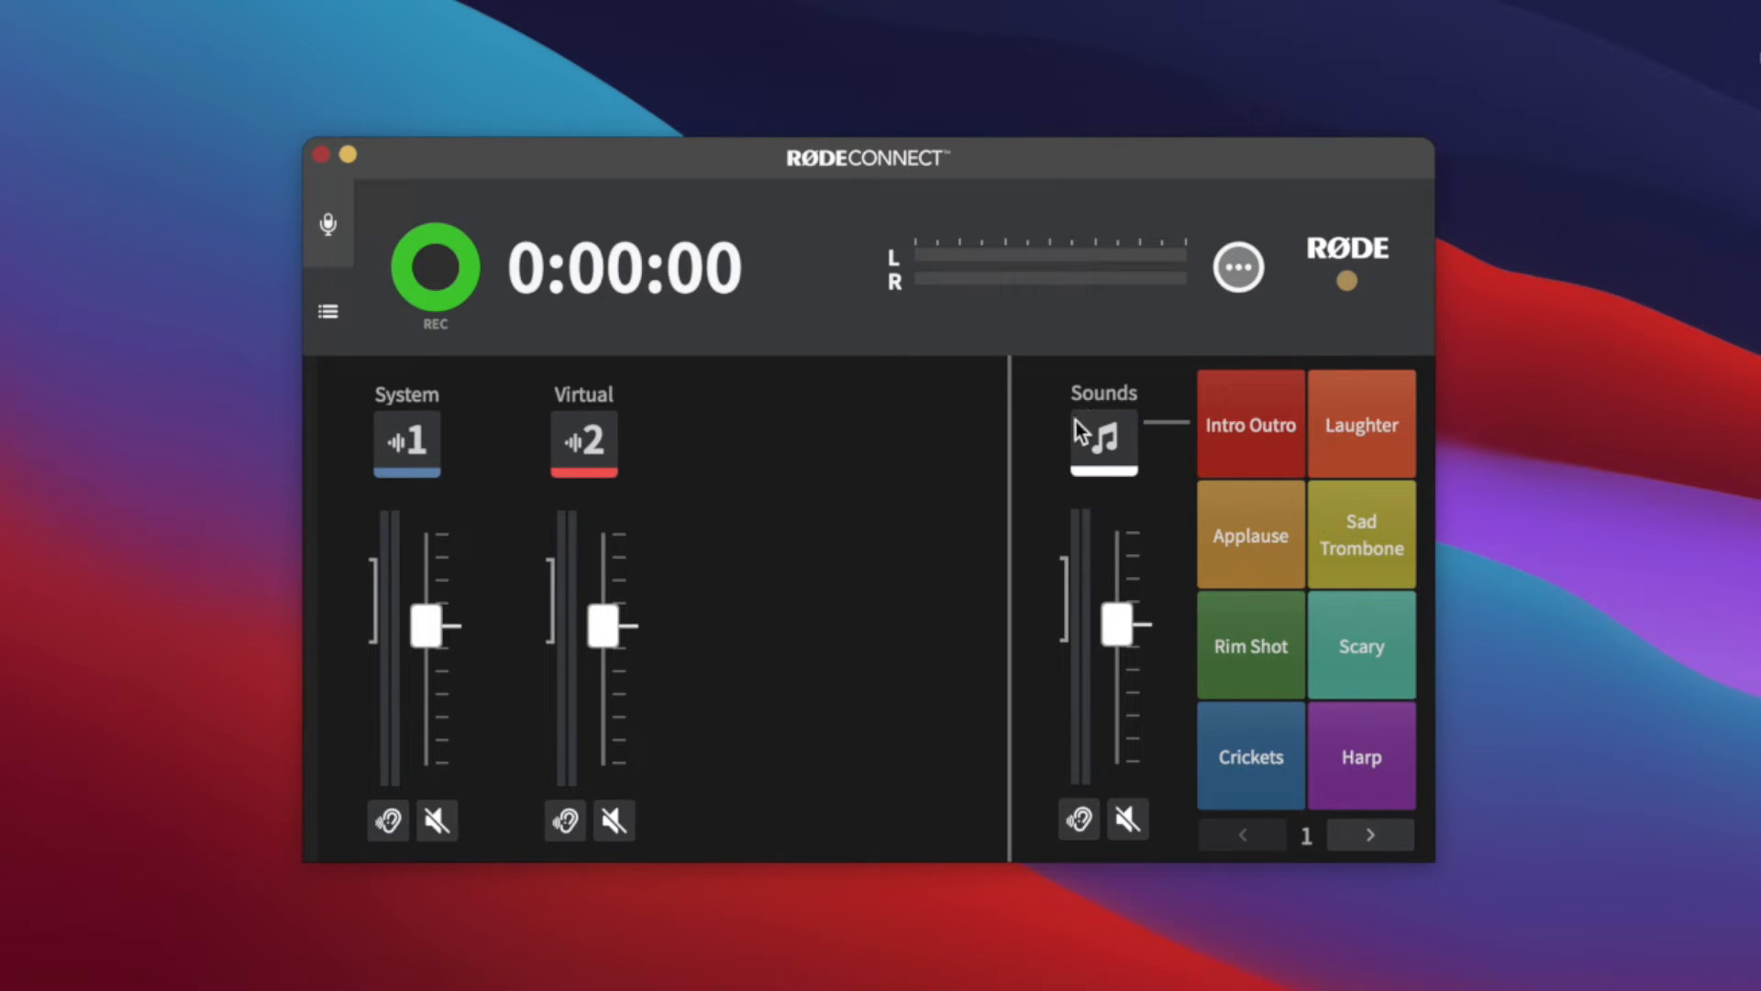
Step: Reposition the mixer window slightly and open the RØDE Connect preferences
{"action": "left_click_drag", "start_coordinate": [715, 157], "coordinate": [692, 165]}
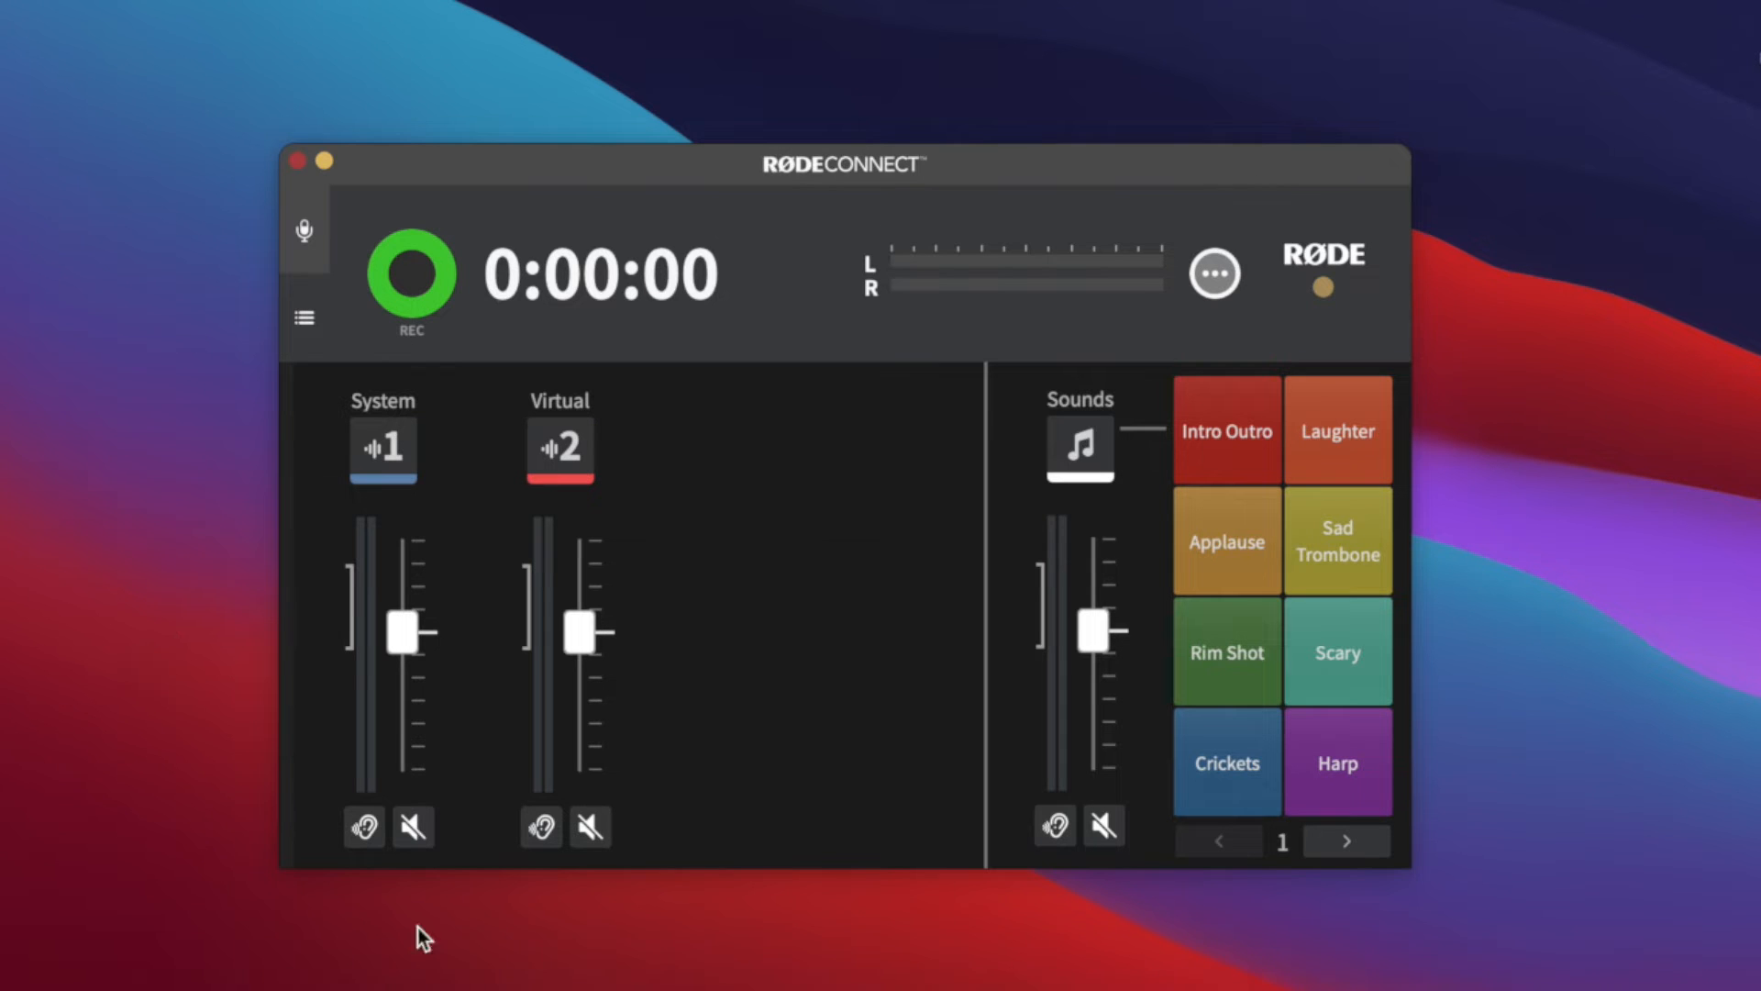
{"action": "left_click_drag", "start_coordinate": [774, 185], "coordinate": [735, 172]}
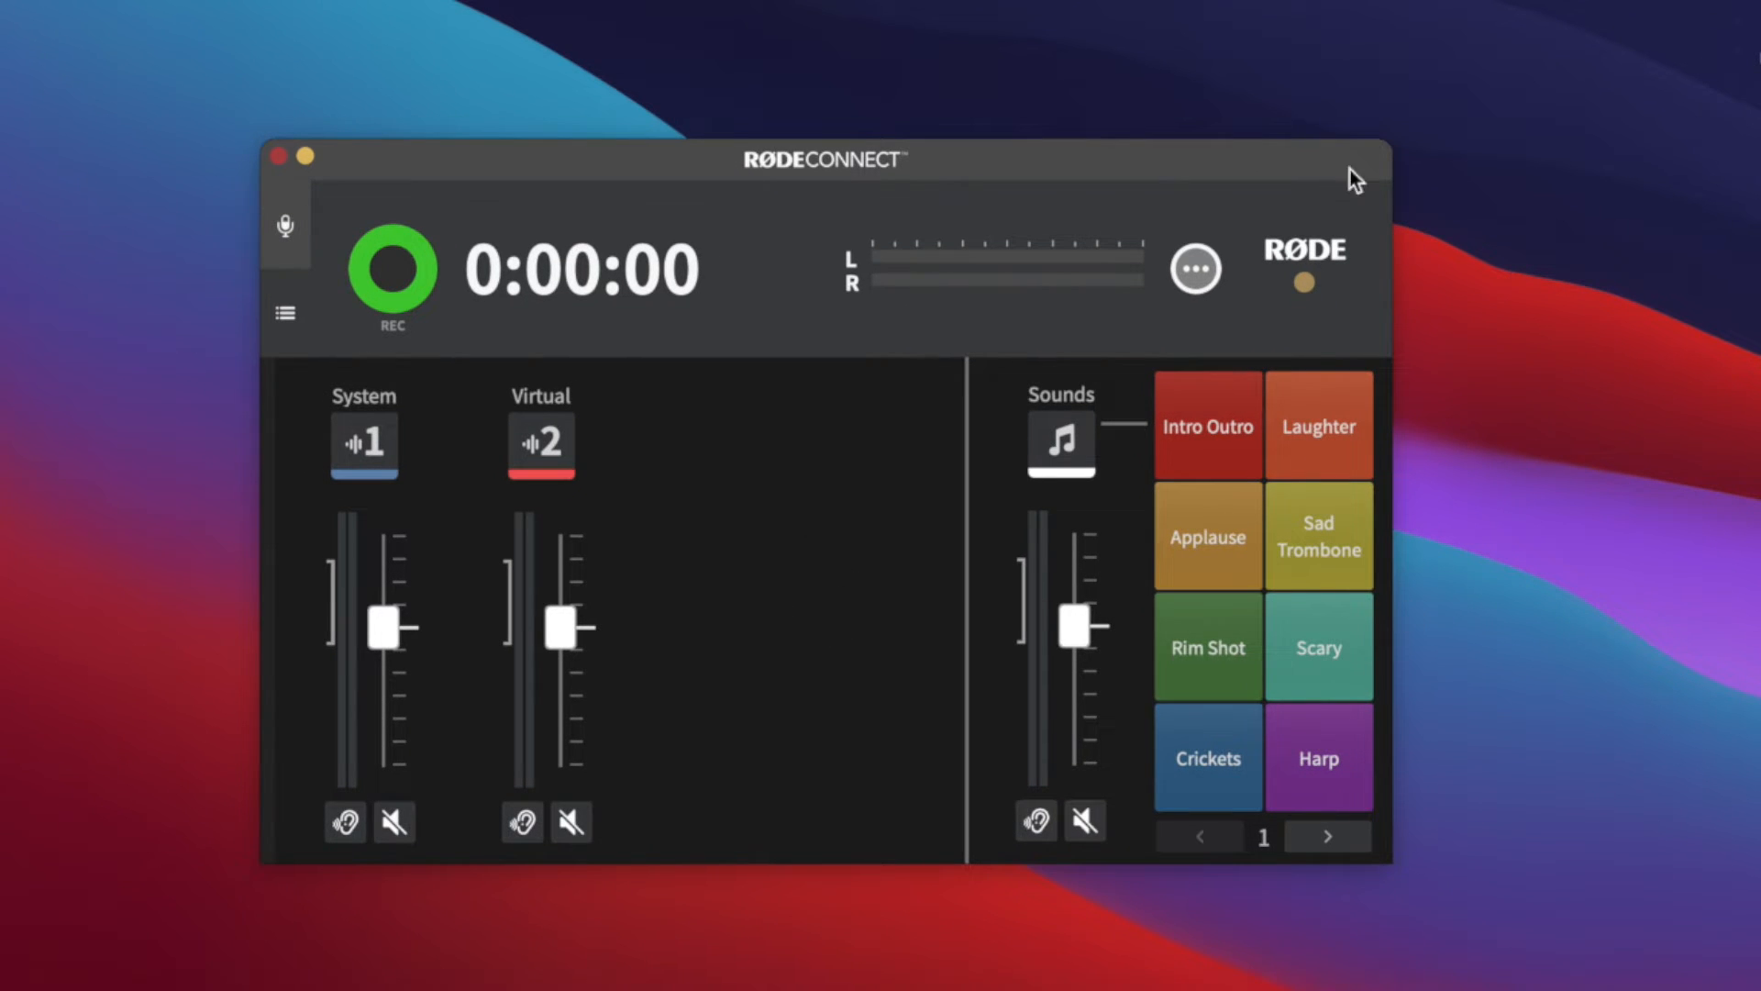
{"action": "left_click", "coordinate": [1202, 268]}
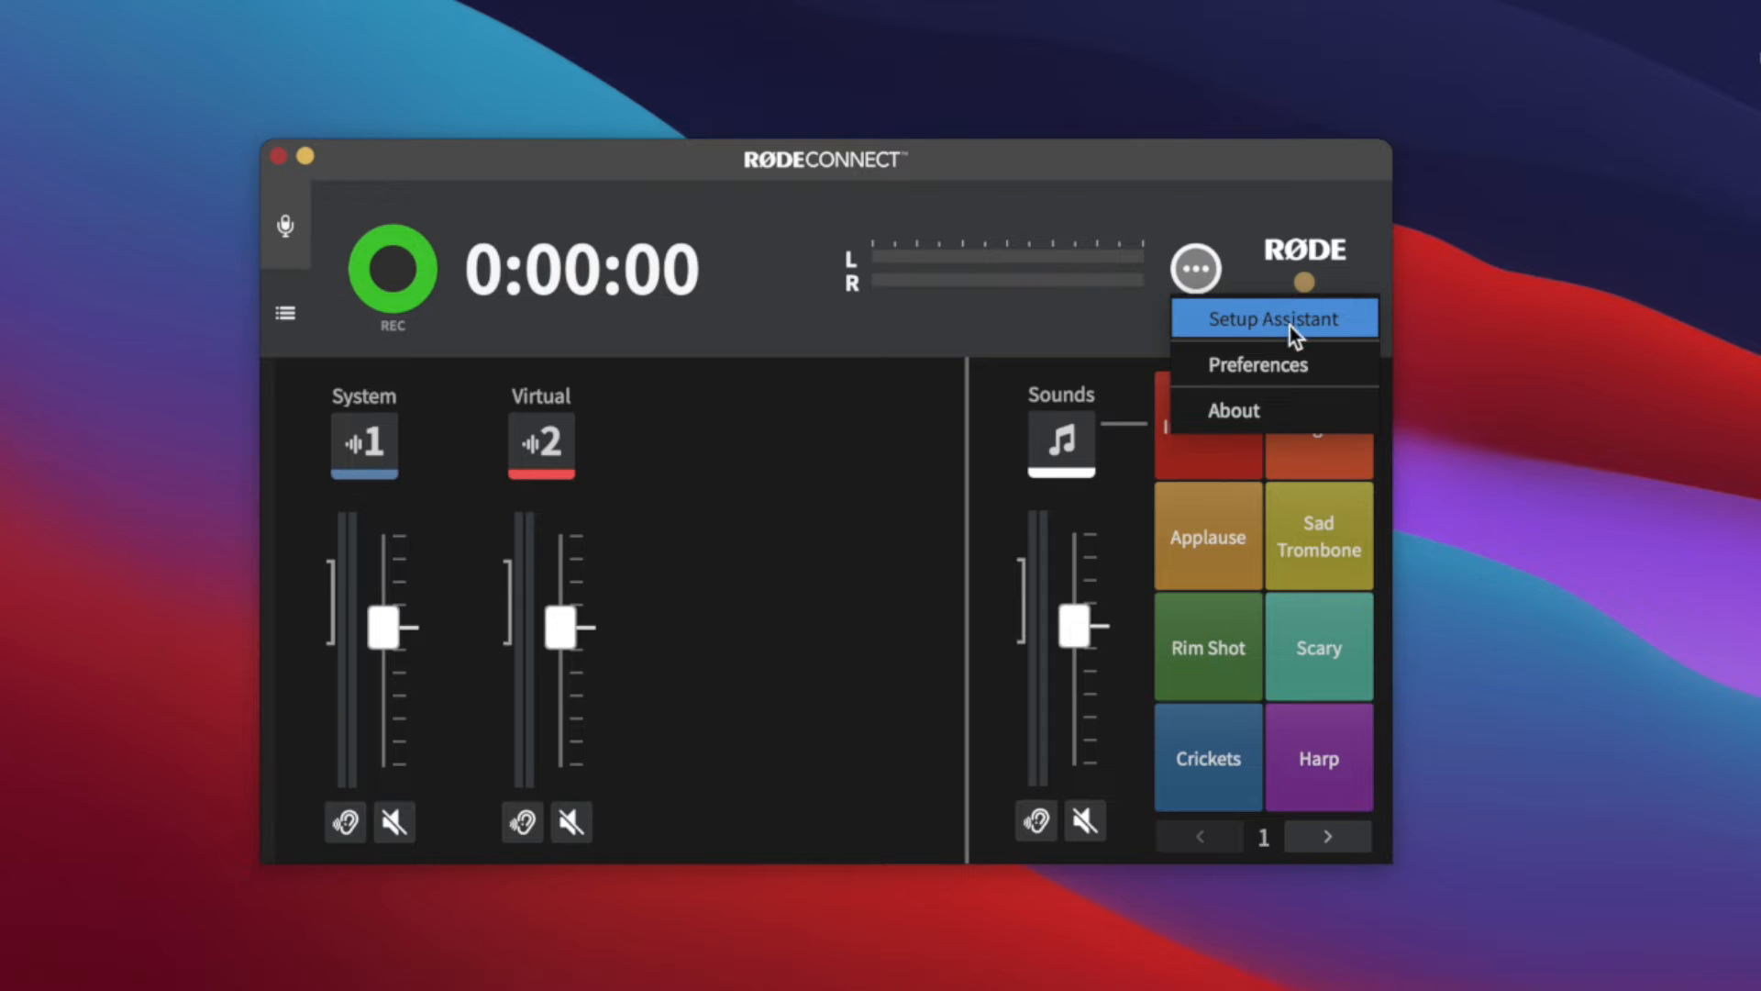
{"action": "left_click", "coordinate": [1270, 371]}
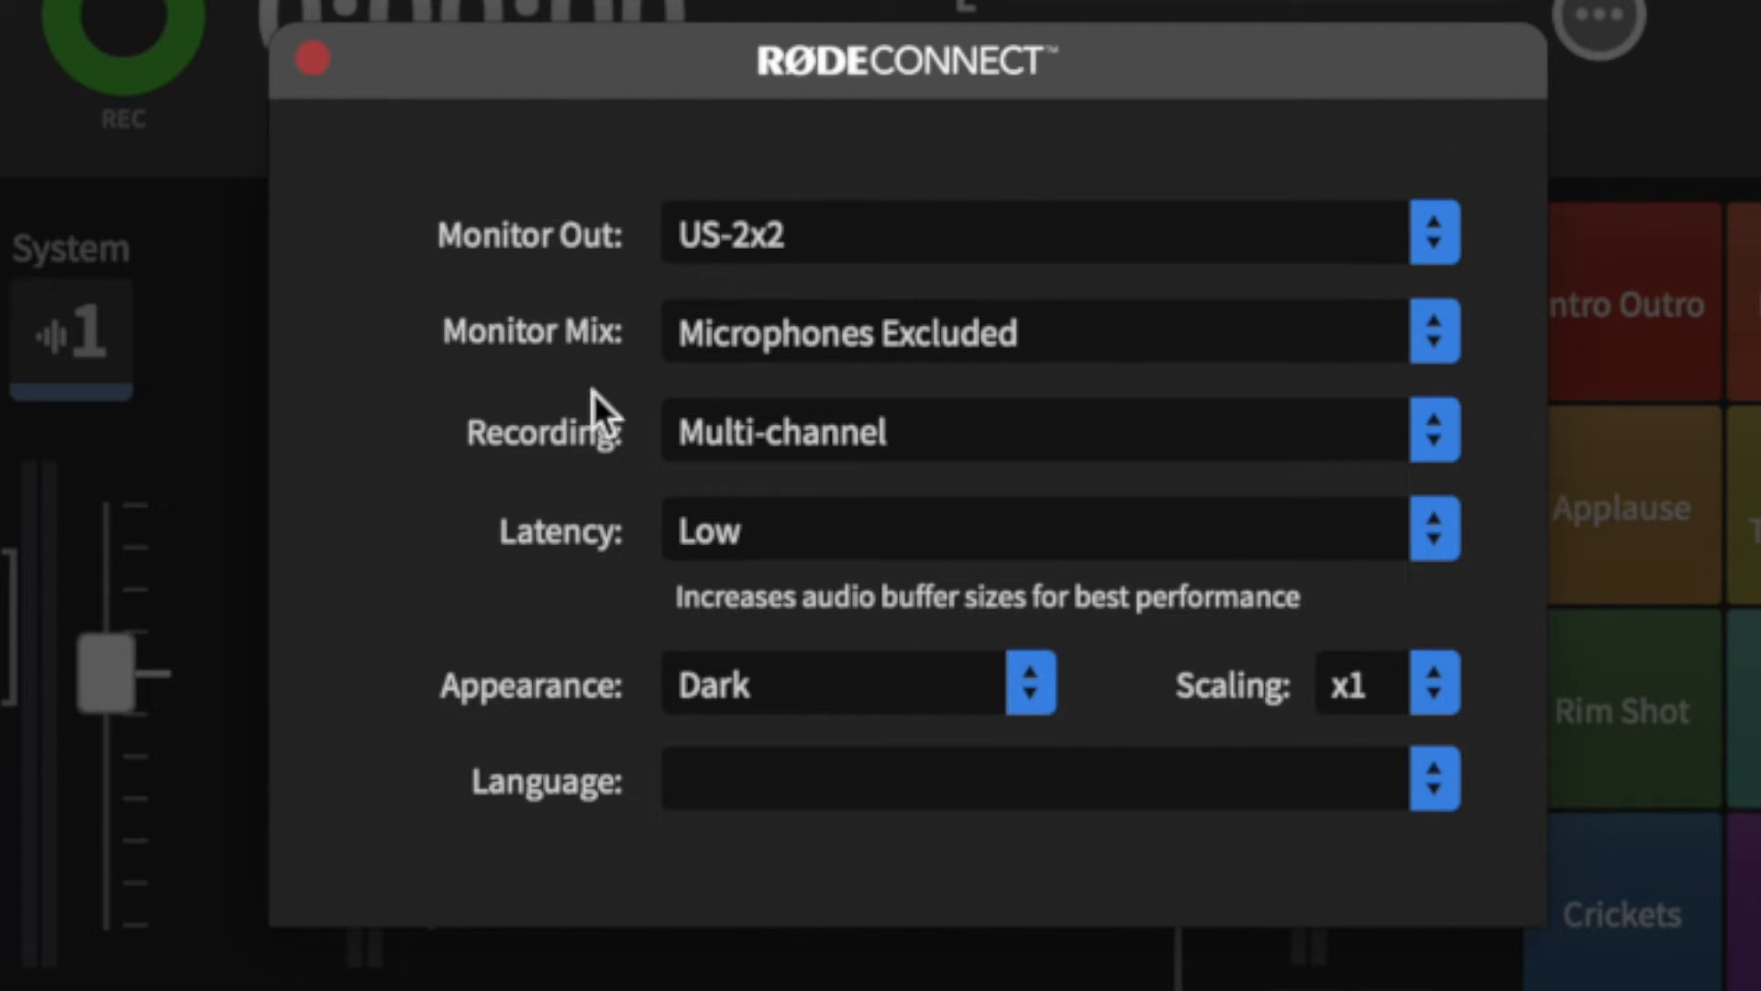
Step: Try No Output Selected as the monitor output twice, setting Monitor Out back to US-2x2 each time
{"action": "left_click", "coordinate": [883, 242]}
{"action": "left_click", "coordinate": [883, 242]}
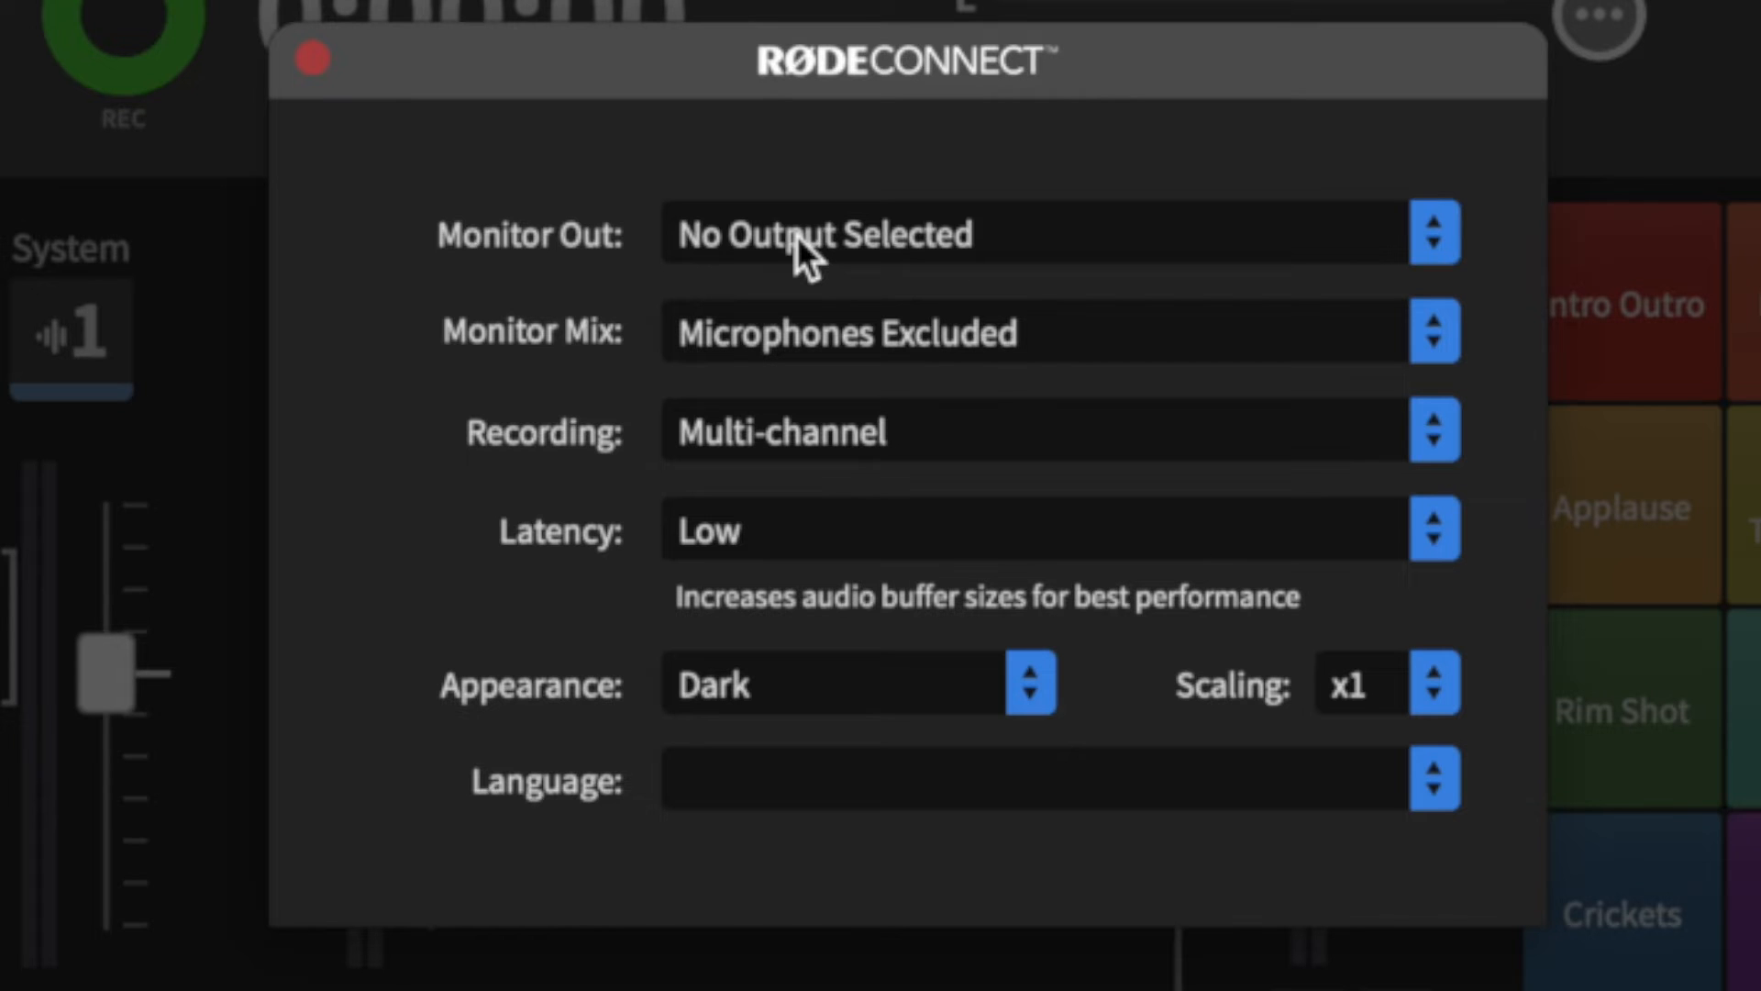
{"action": "left_click", "coordinate": [927, 250]}
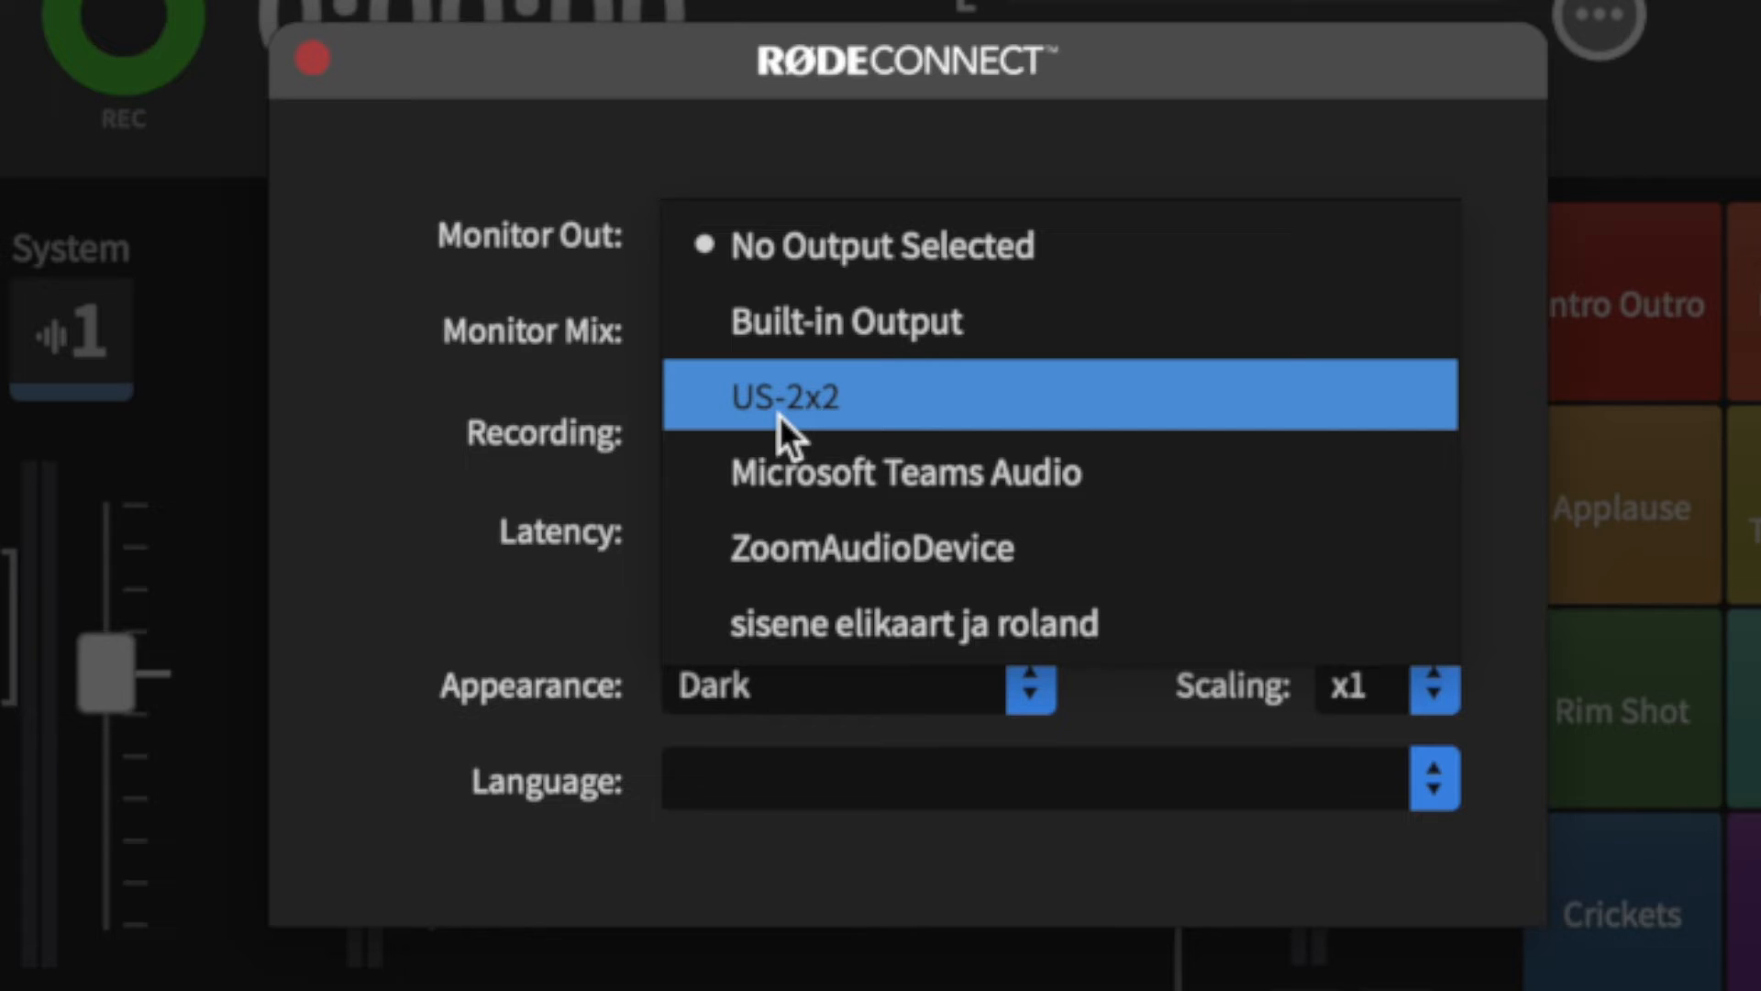
{"action": "left_click", "coordinate": [805, 410]}
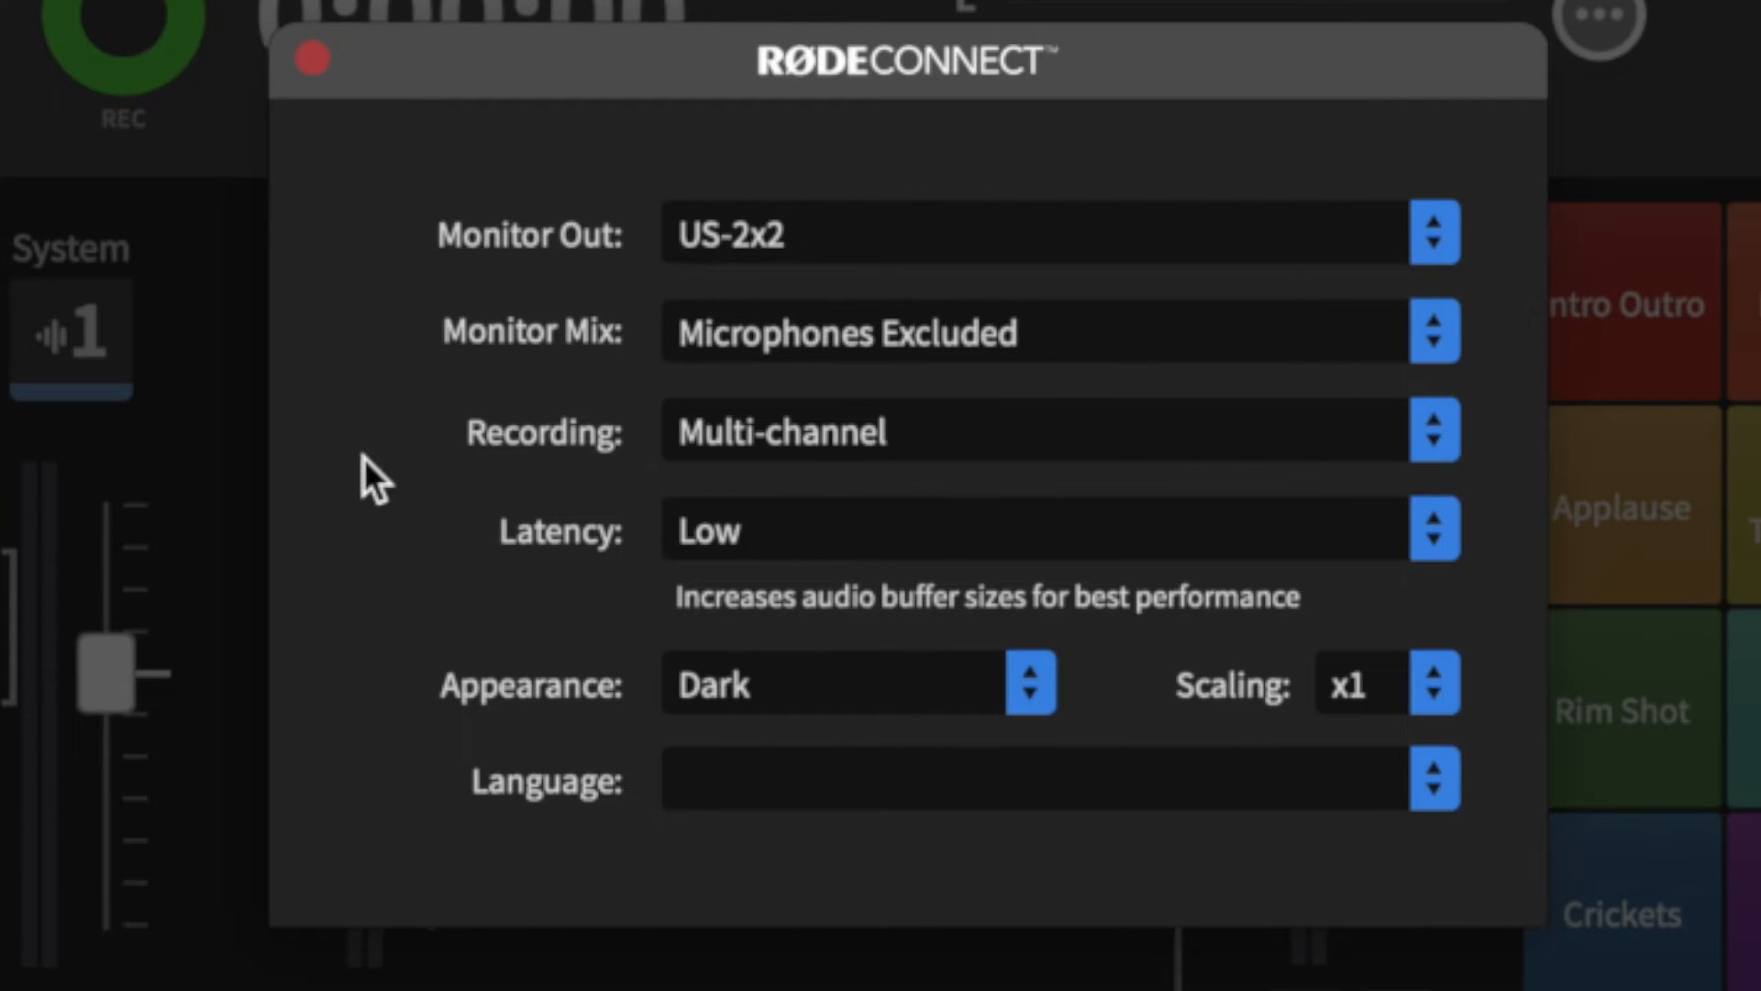
{"action": "left_click", "coordinate": [765, 256]}
{"action": "left_click", "coordinate": [878, 250]}
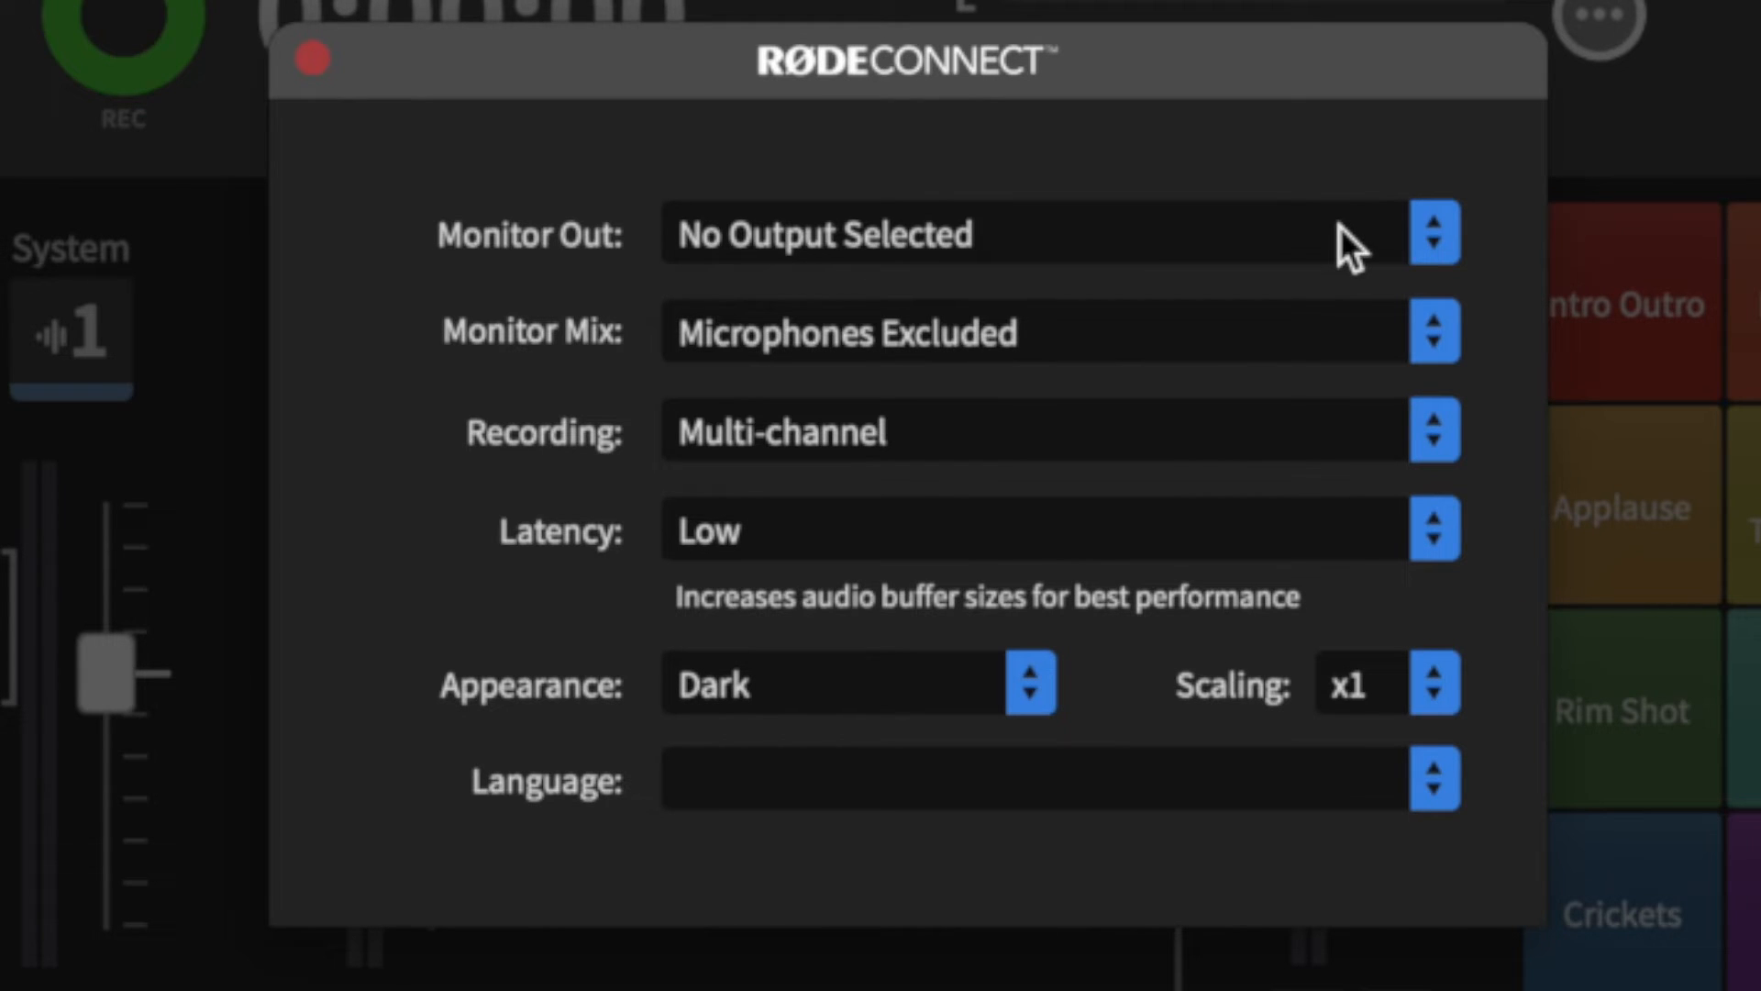
{"action": "left_click", "coordinate": [889, 246]}
{"action": "left_click", "coordinate": [784, 394]}
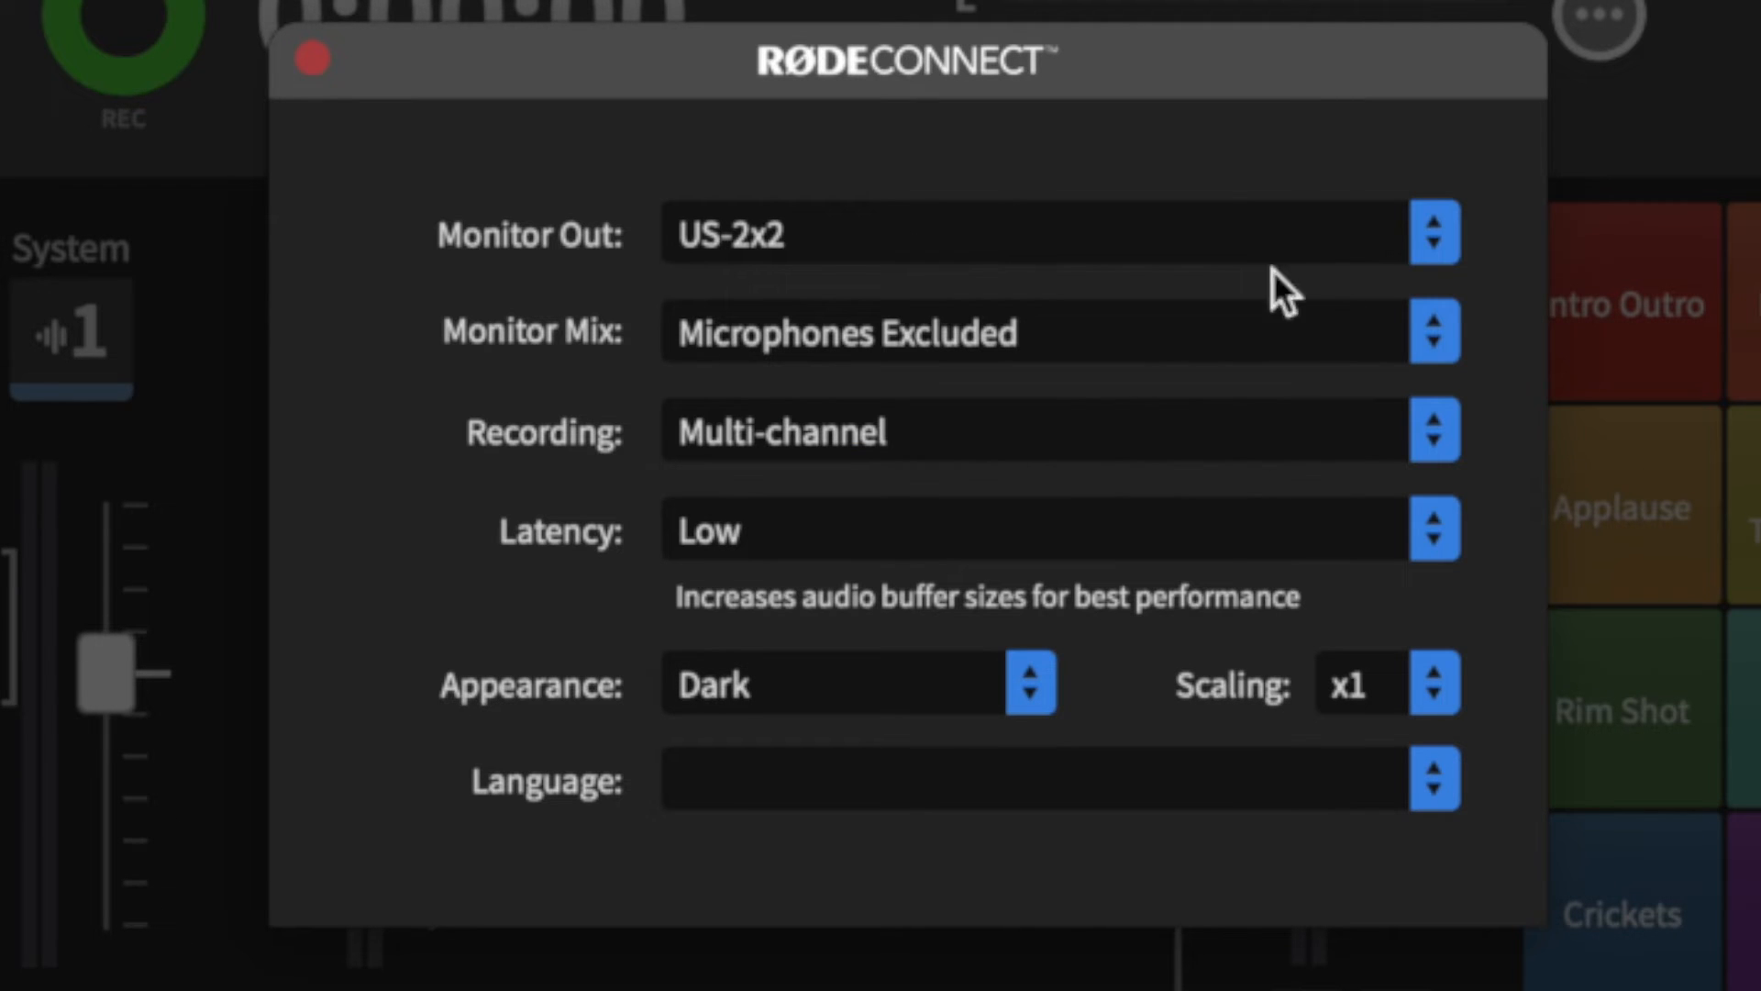
Step: Try the Microphones Included monitor mix and set it back to Microphones Excluded
{"action": "left_click", "coordinate": [928, 339]}
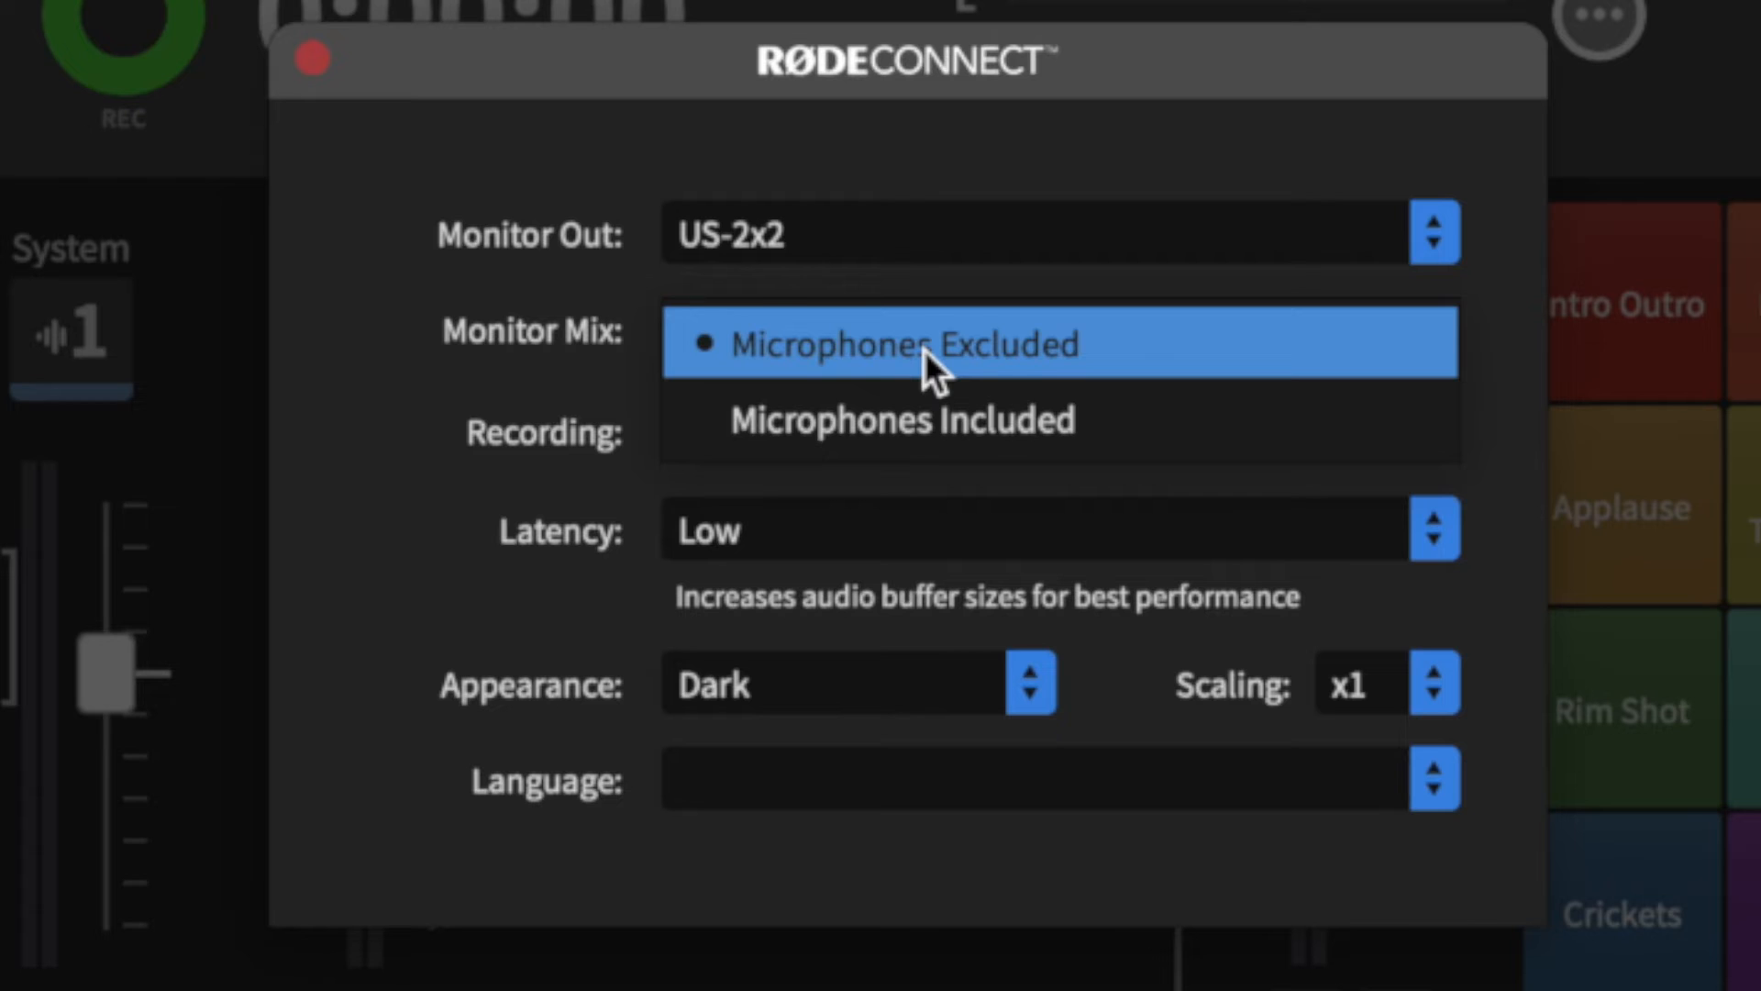
{"action": "left_click", "coordinate": [945, 427]}
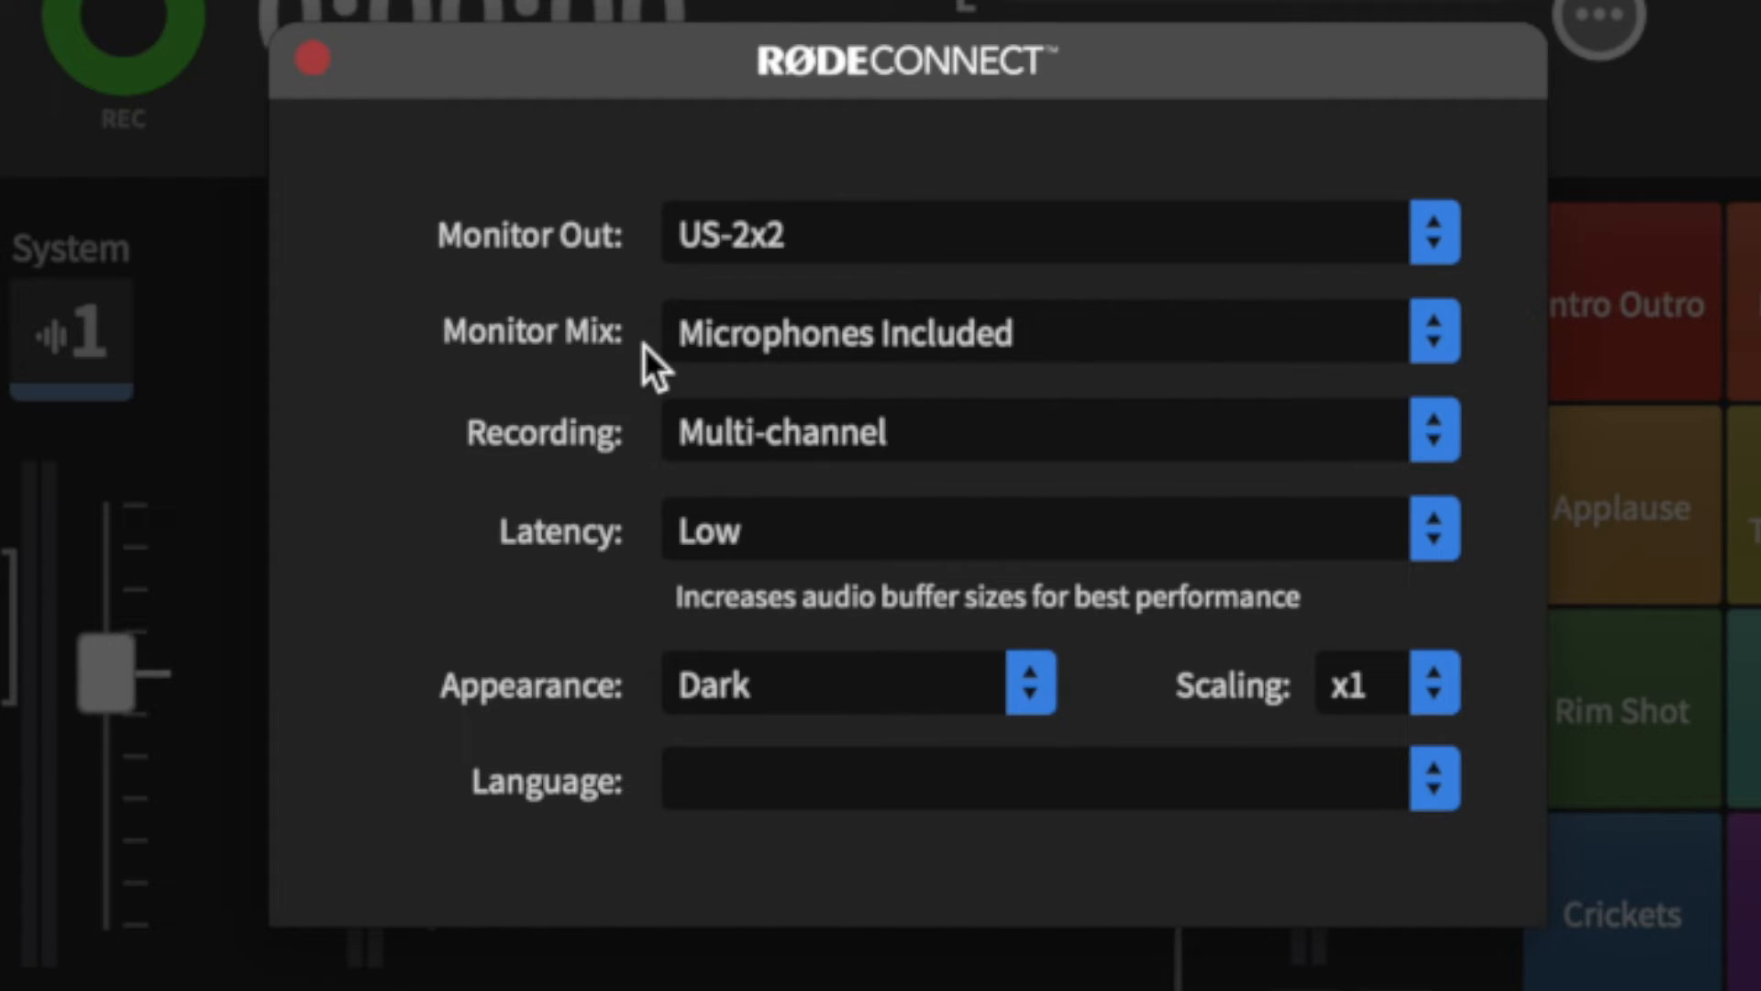
{"action": "left_click", "coordinate": [904, 341]}
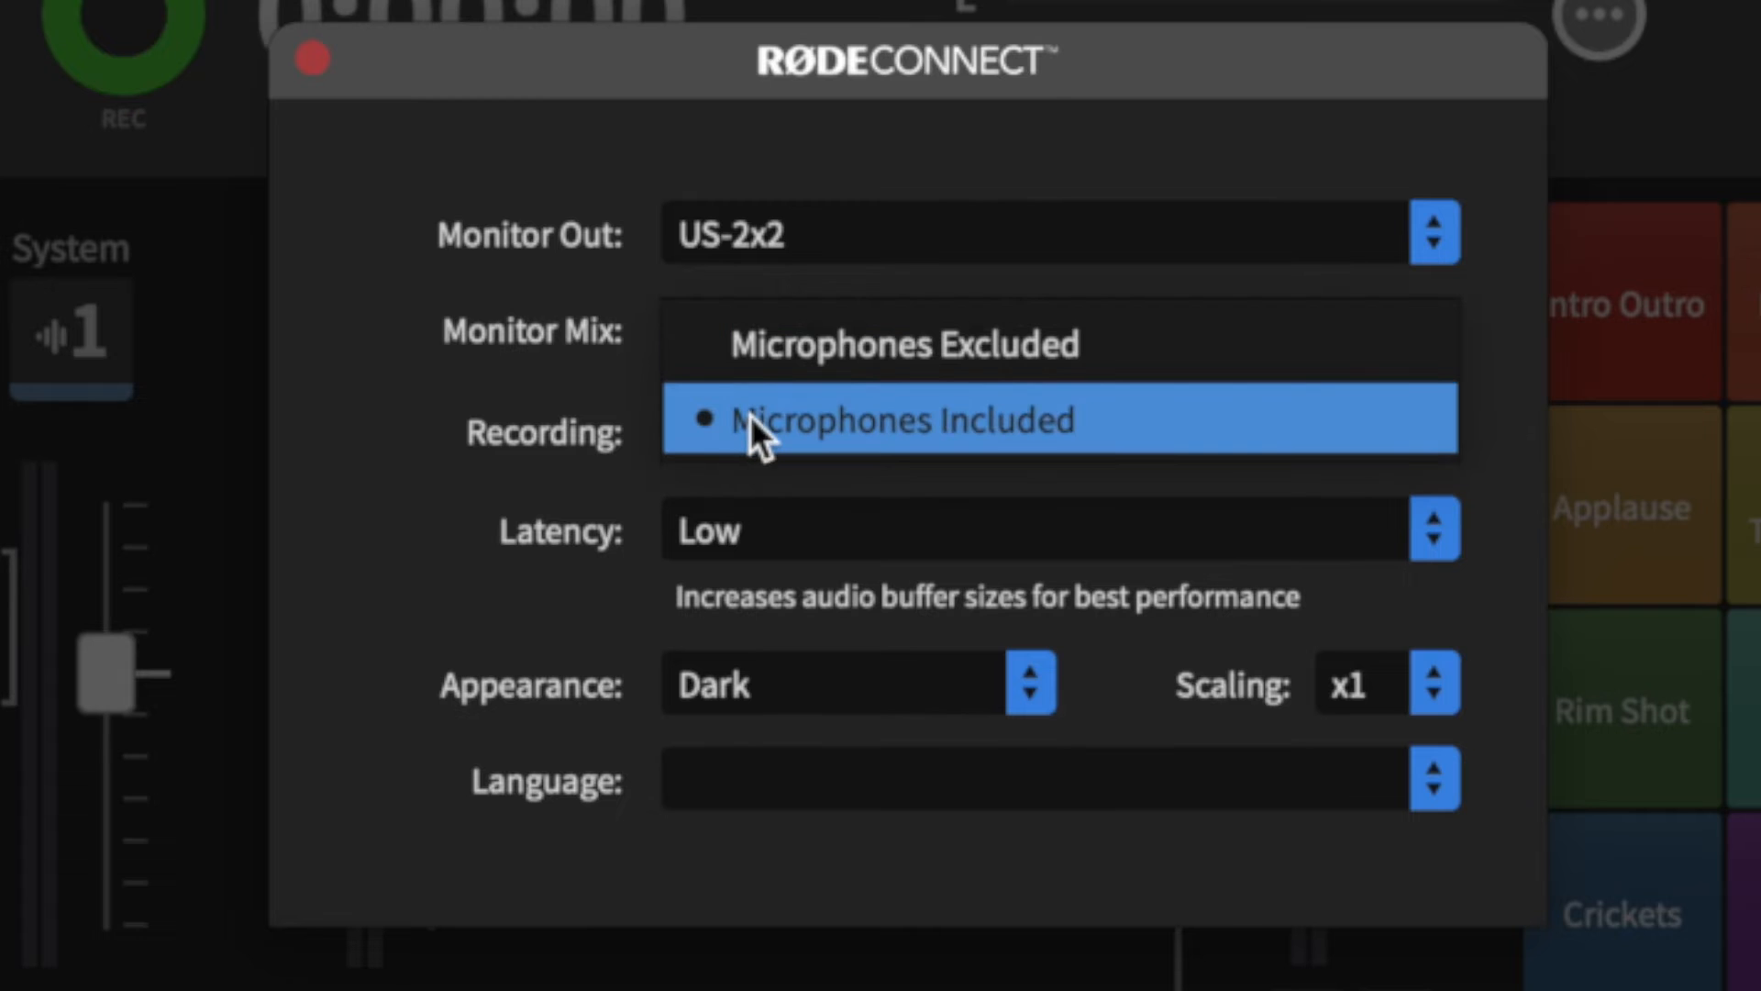
{"action": "left_click", "coordinate": [861, 362]}
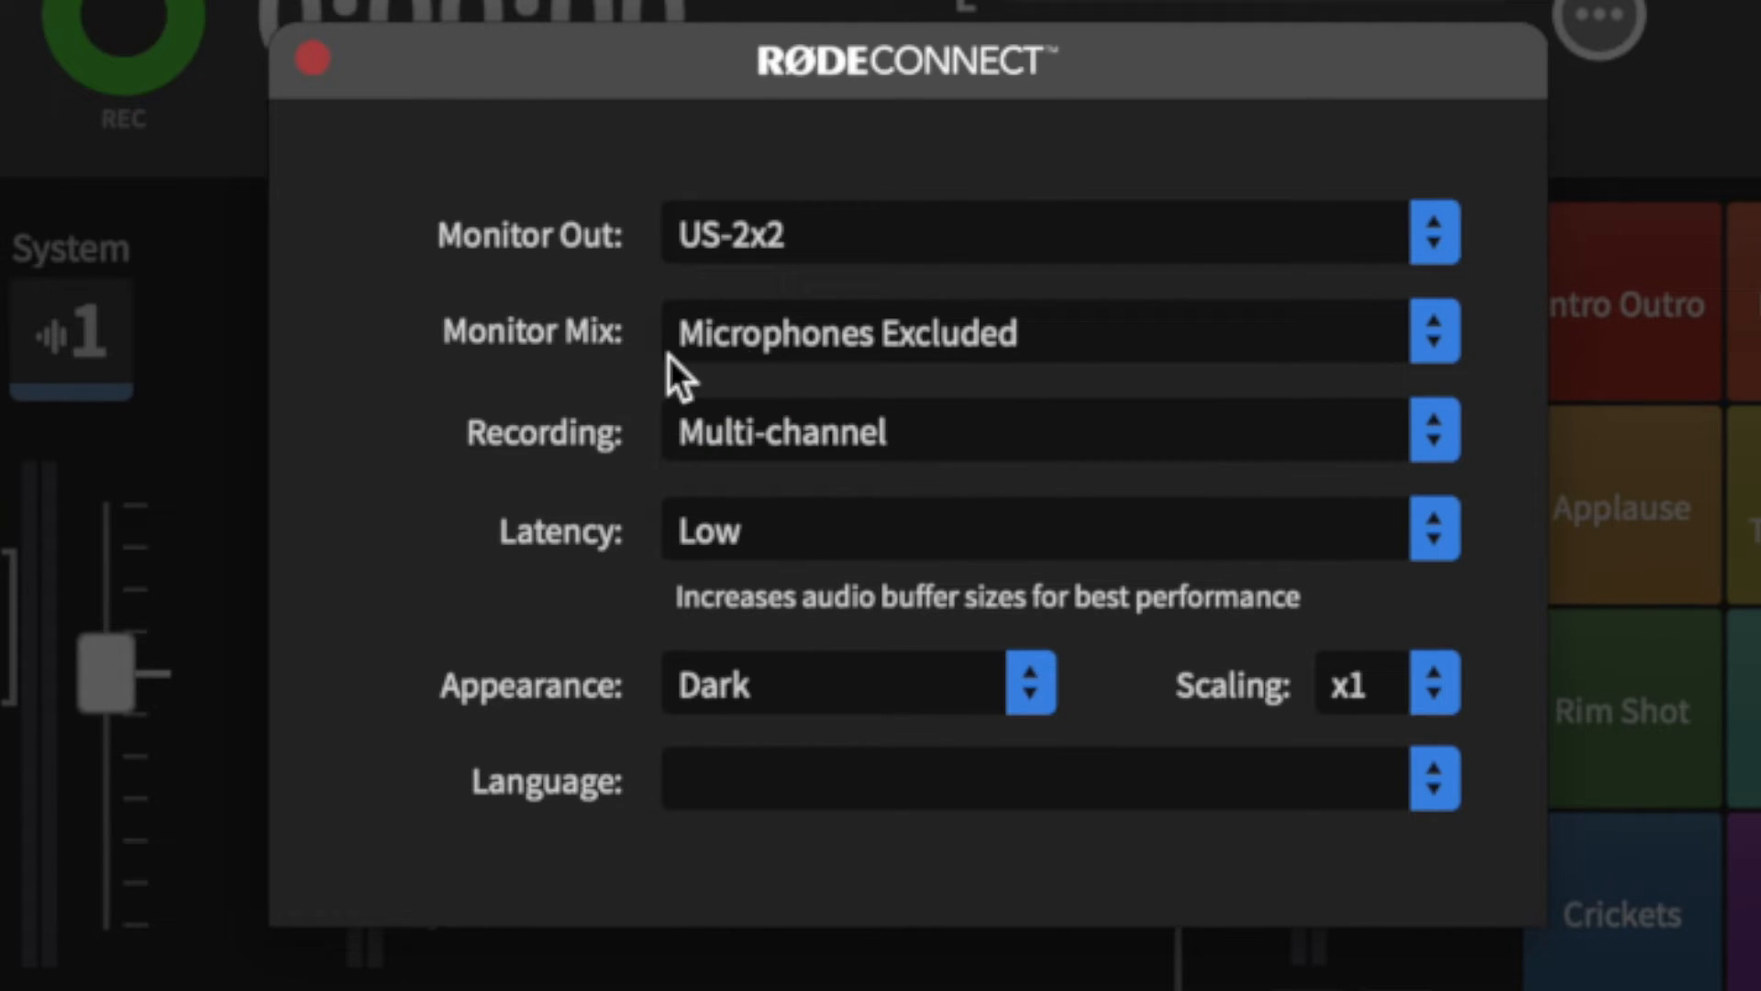
Step: Review the Stereo and Multi-channel recording options, keeping Multi-channel selected
{"action": "left_click", "coordinate": [976, 439]}
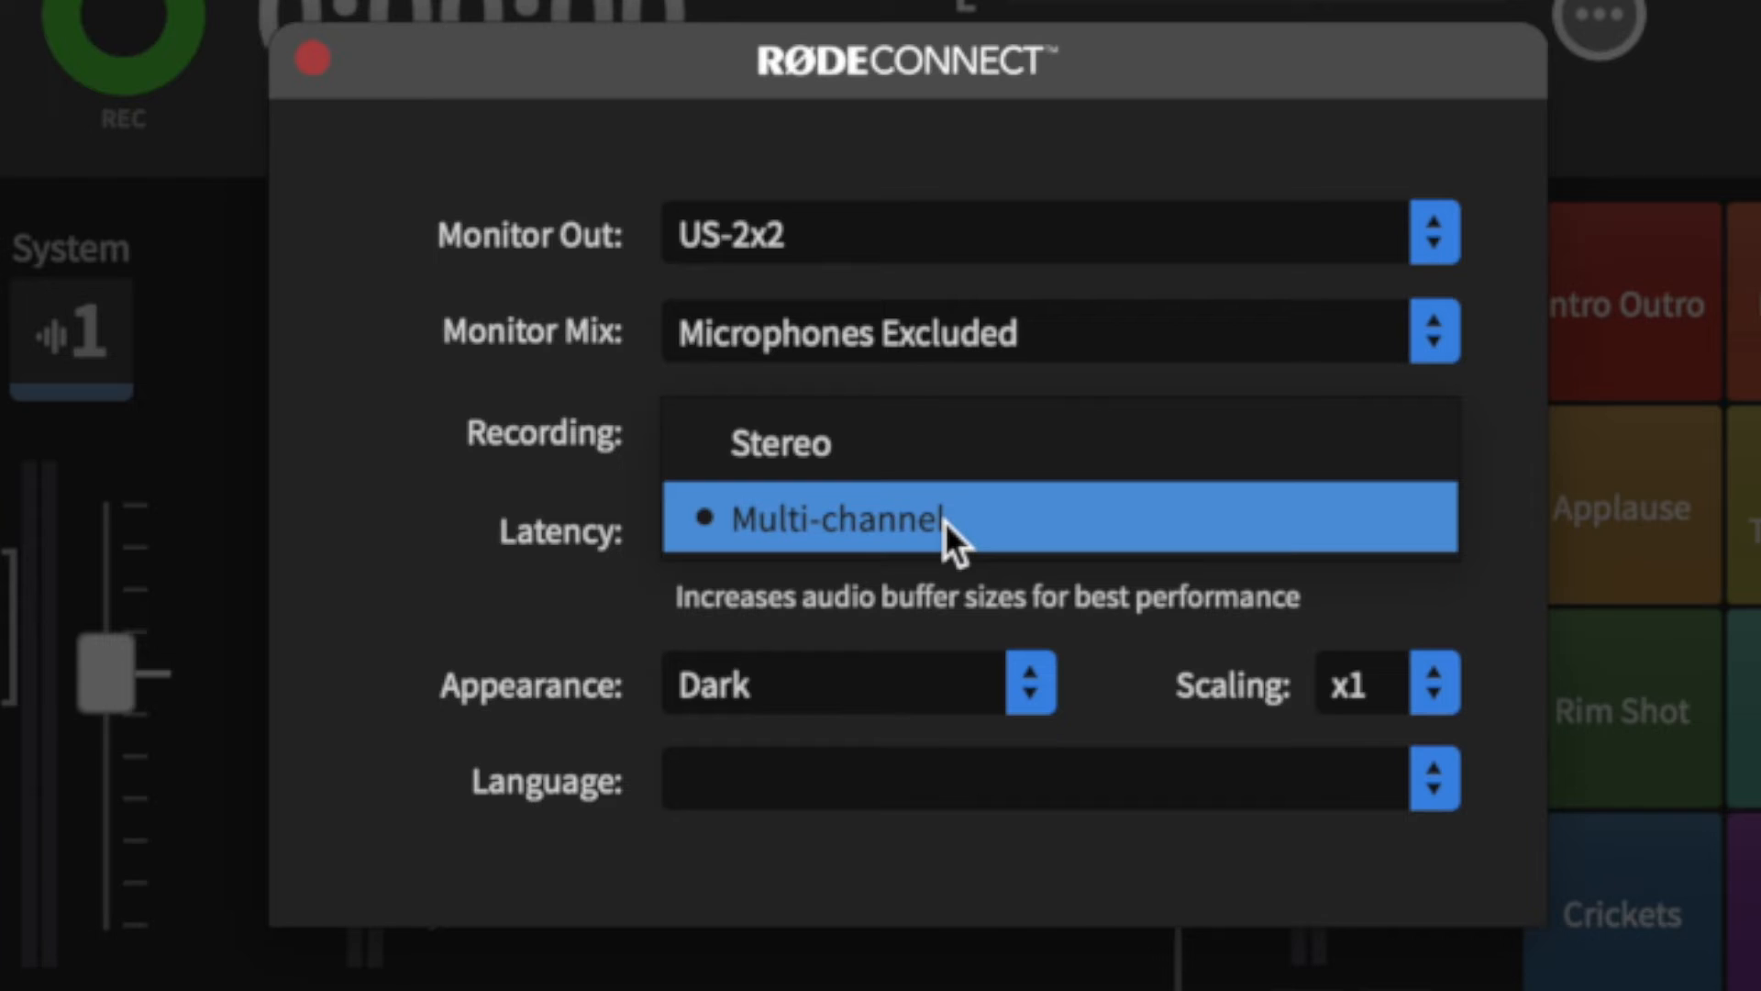
{"action": "left_click", "coordinate": [431, 514]}
{"action": "left_click", "coordinate": [888, 454]}
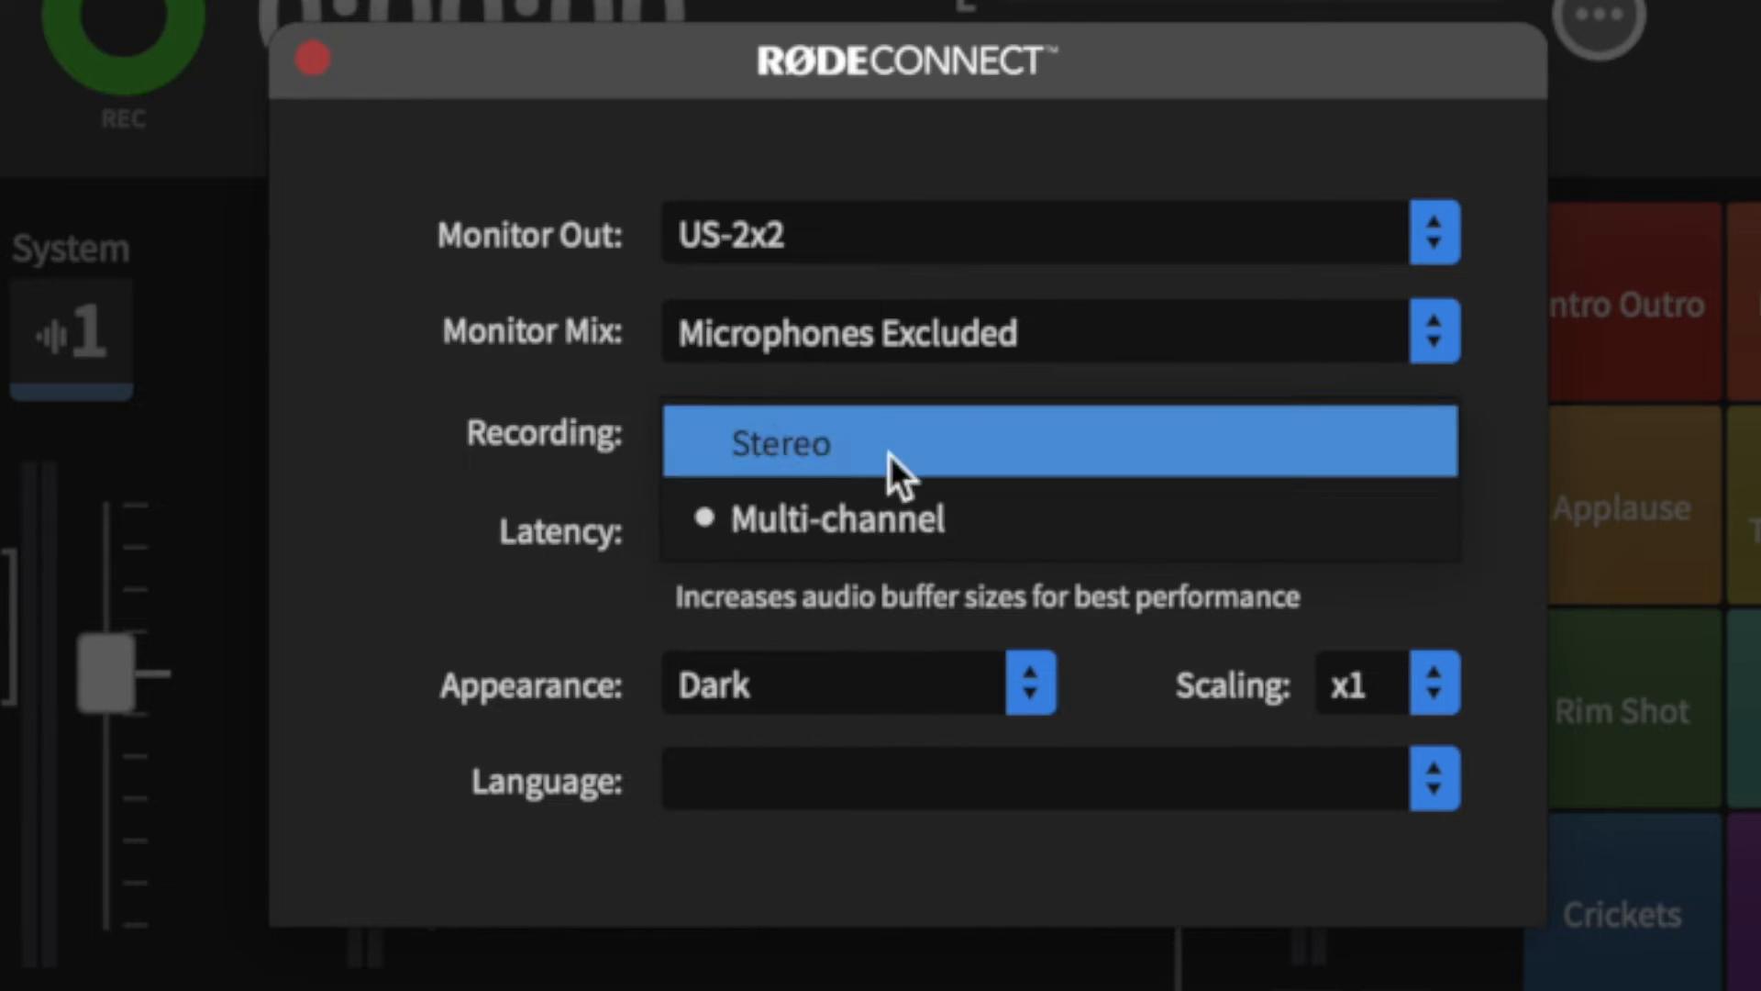
{"action": "left_click", "coordinate": [893, 509]}
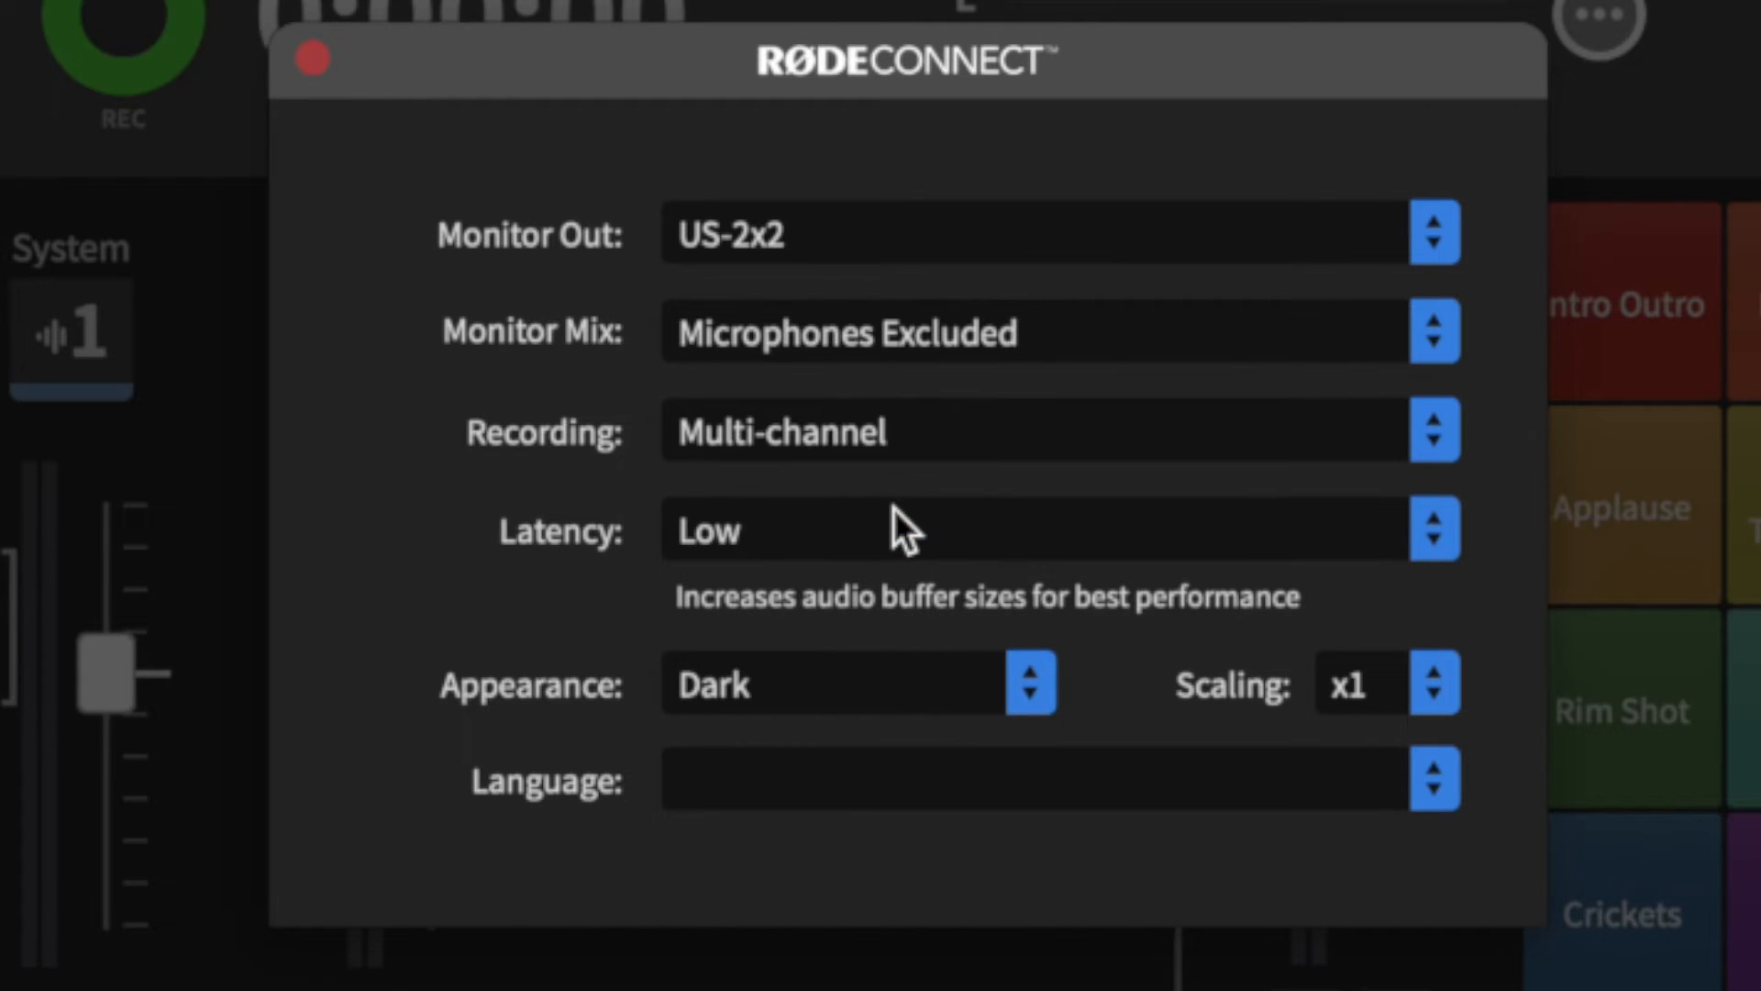
{"action": "left_click", "coordinate": [867, 449]}
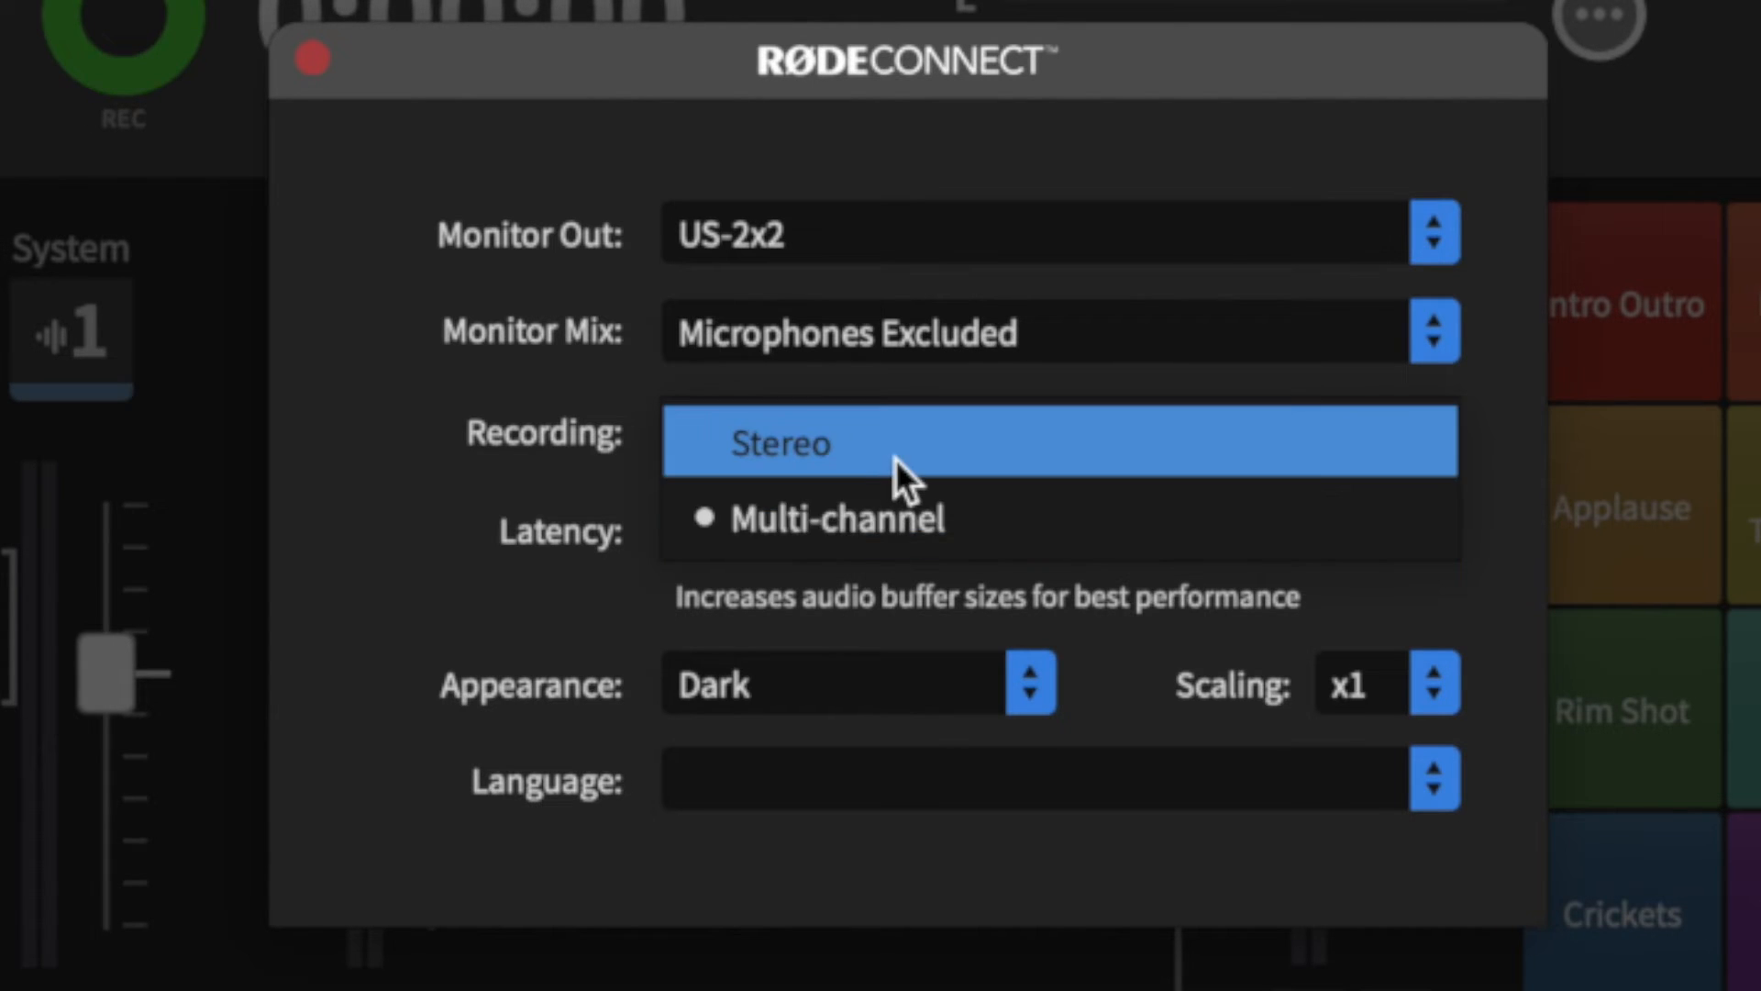
{"action": "left_click", "coordinate": [912, 550]}
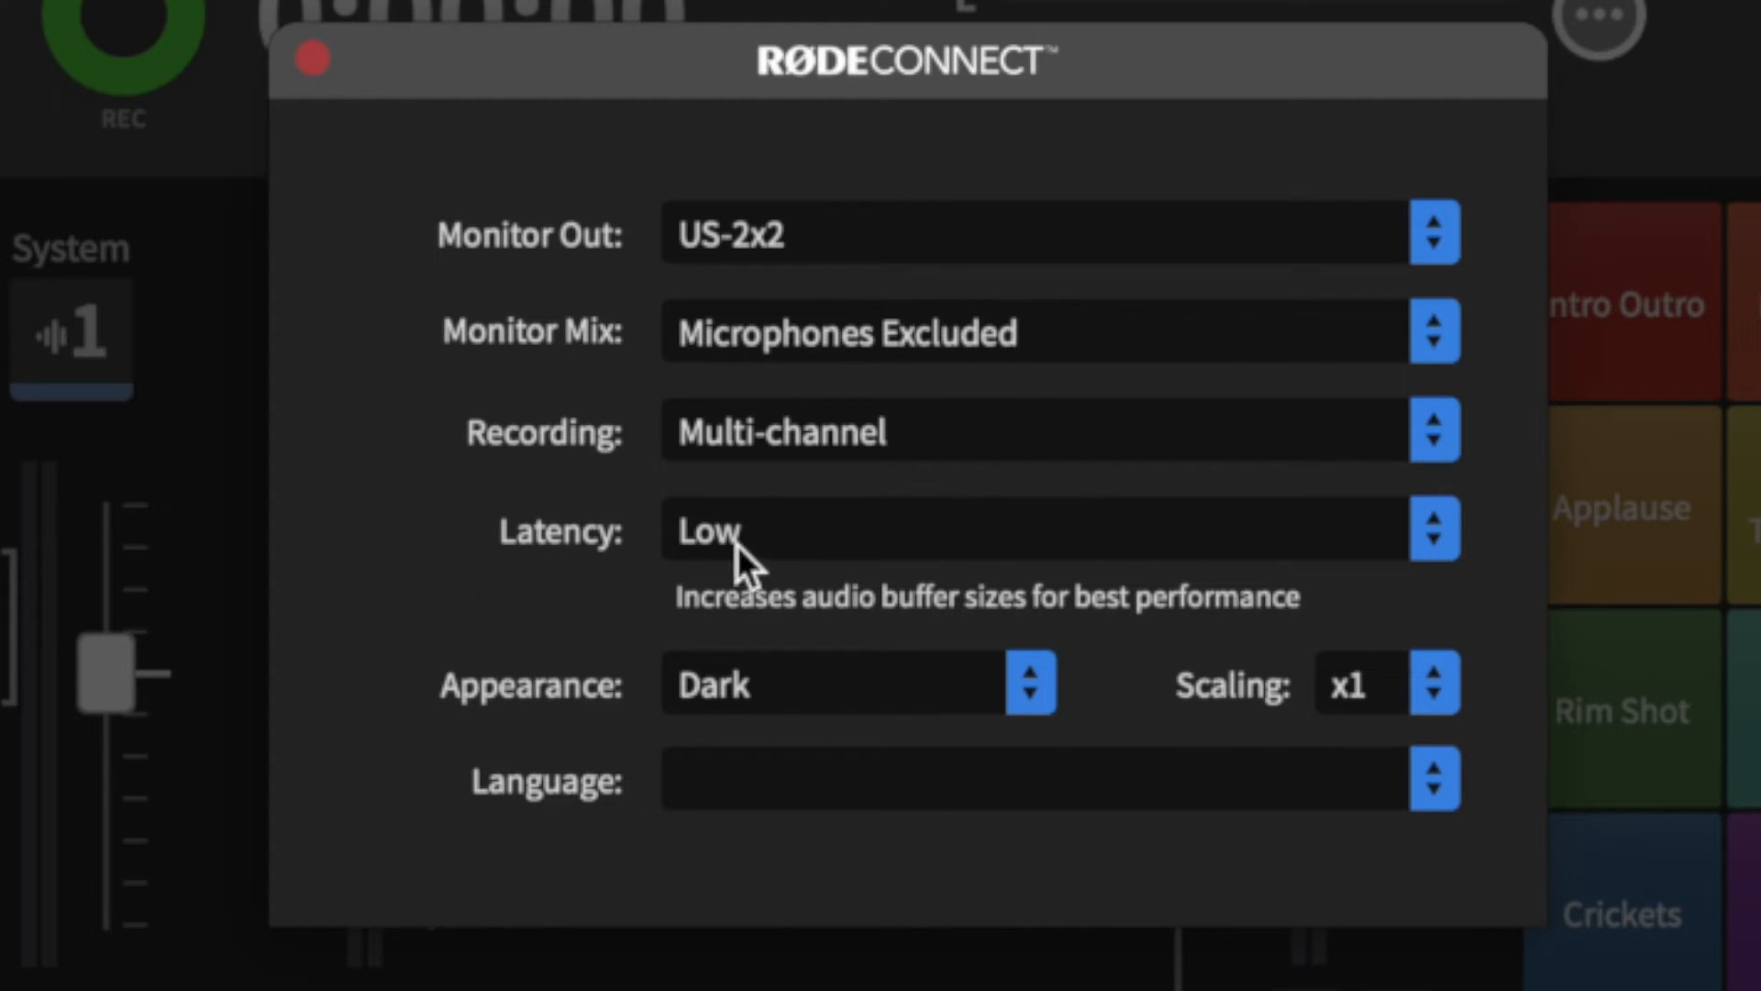
Step: Compare the Ultra-low and Low latency options, keeping Low selected
{"action": "left_click", "coordinate": [793, 531]}
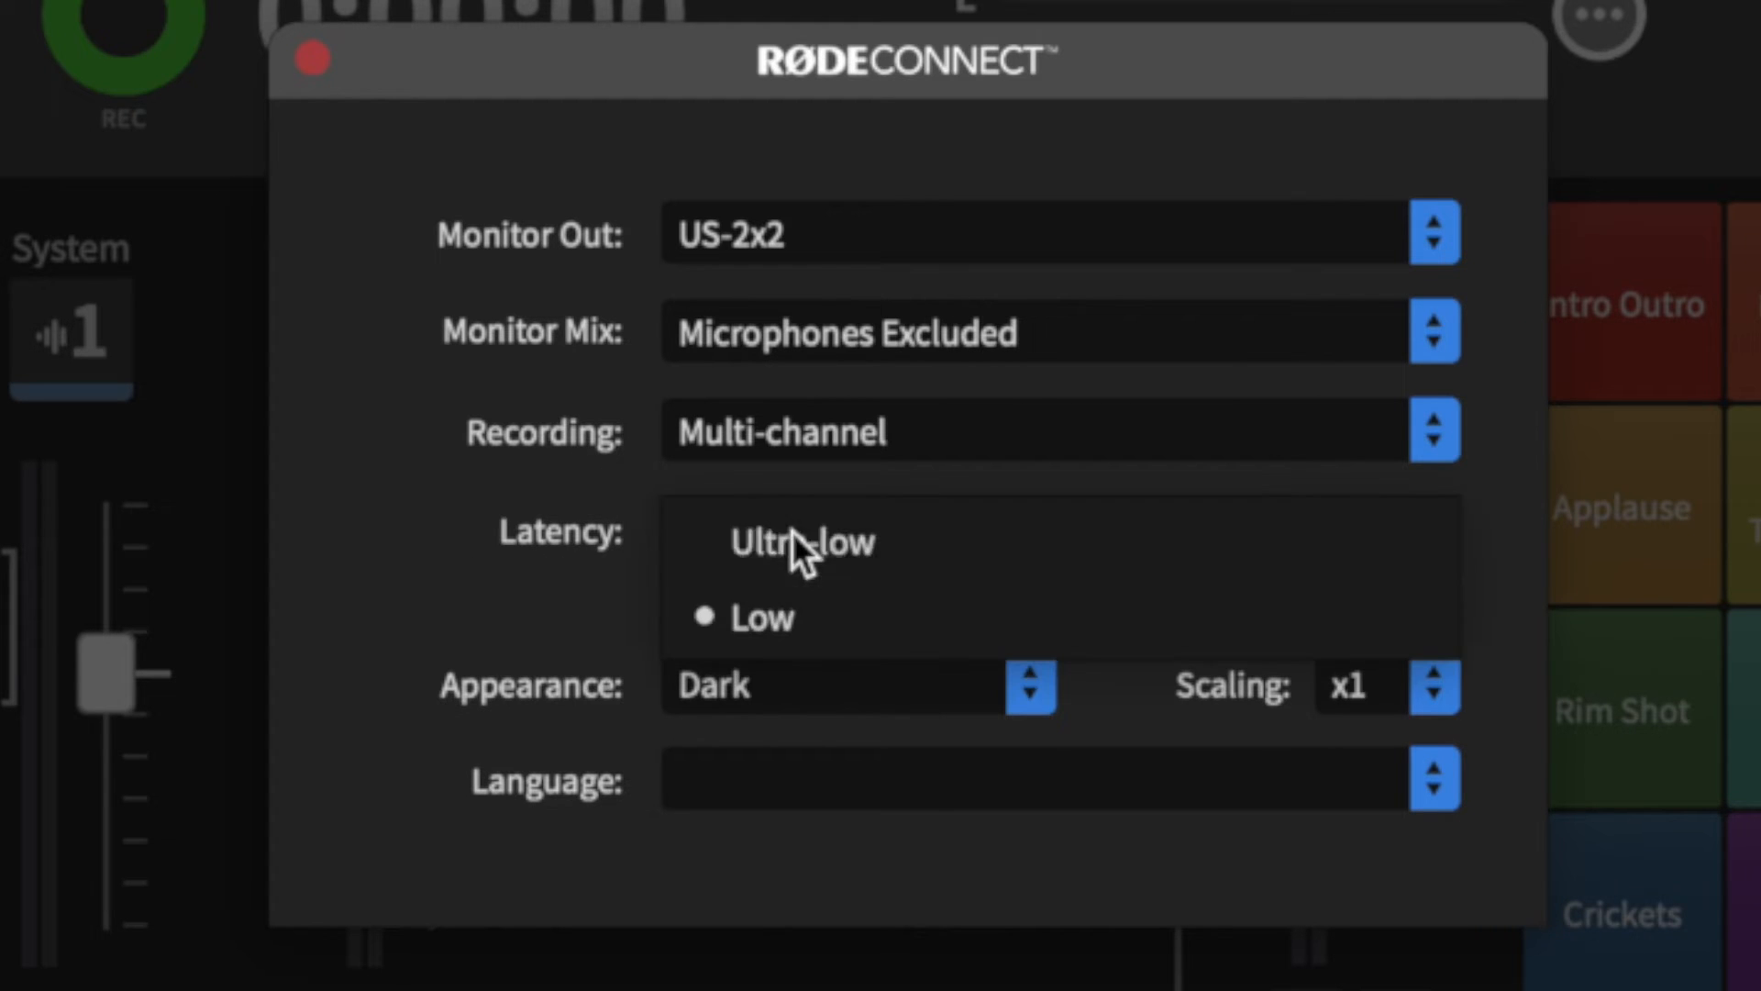
{"action": "left_click", "coordinate": [797, 608]}
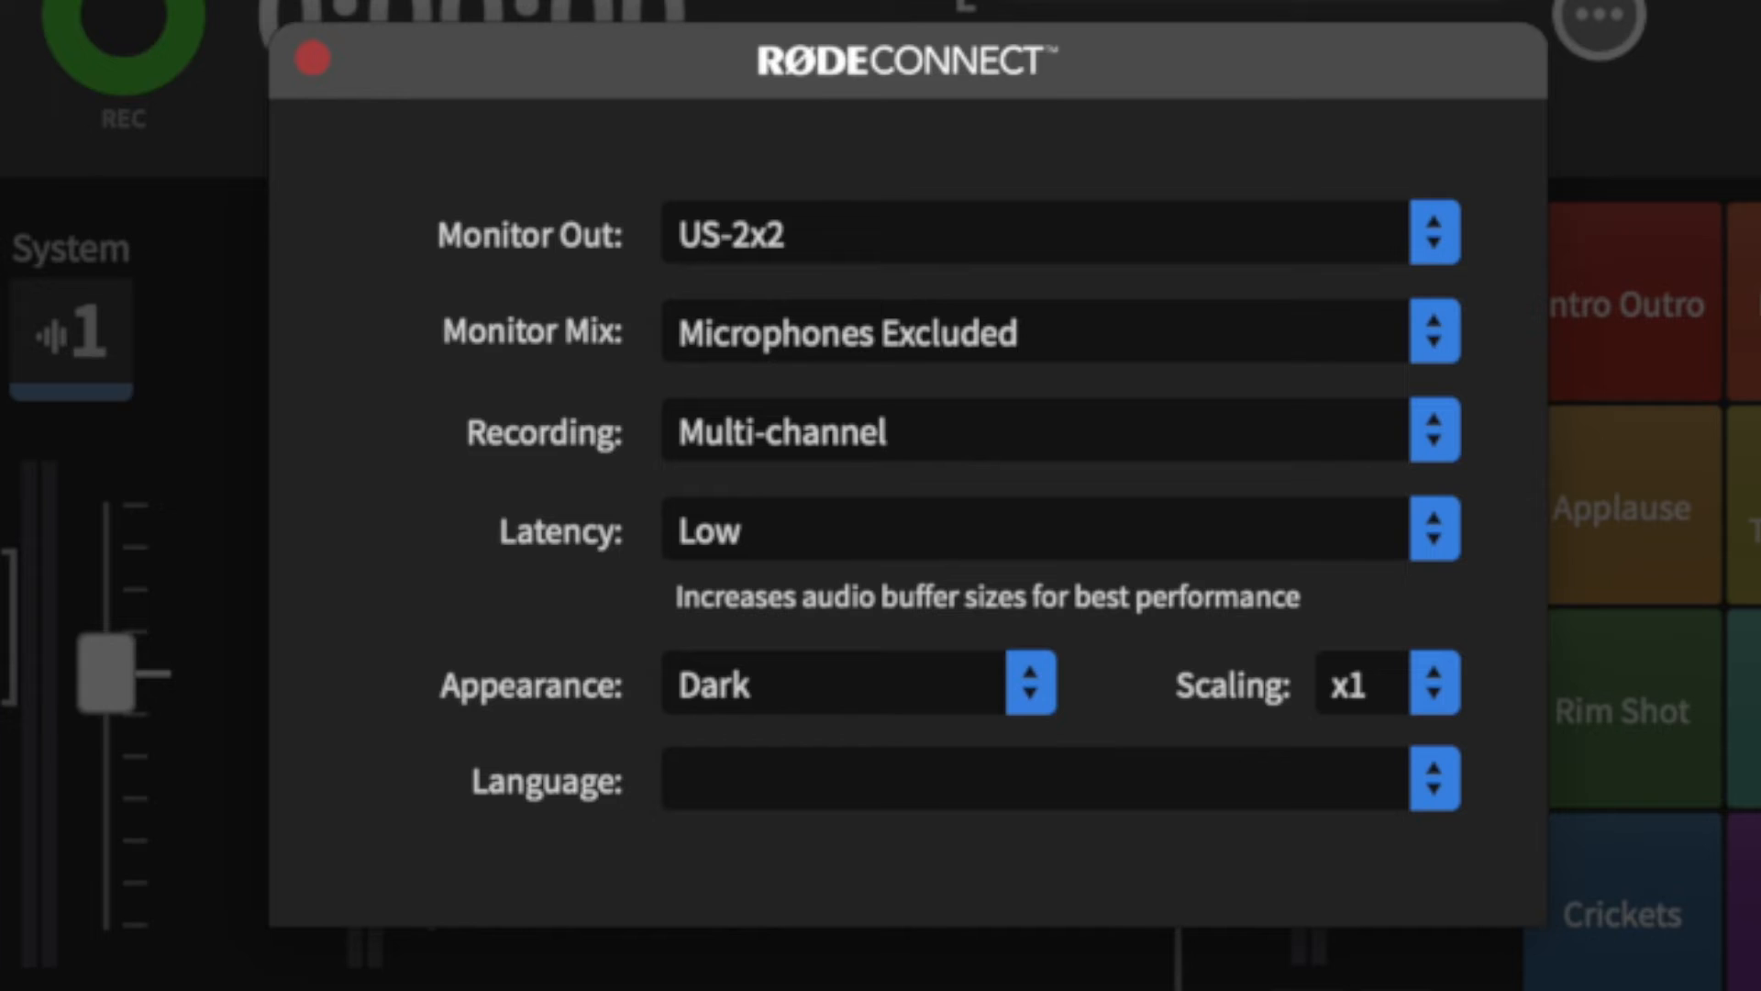
{"action": "left_click", "coordinate": [861, 543]}
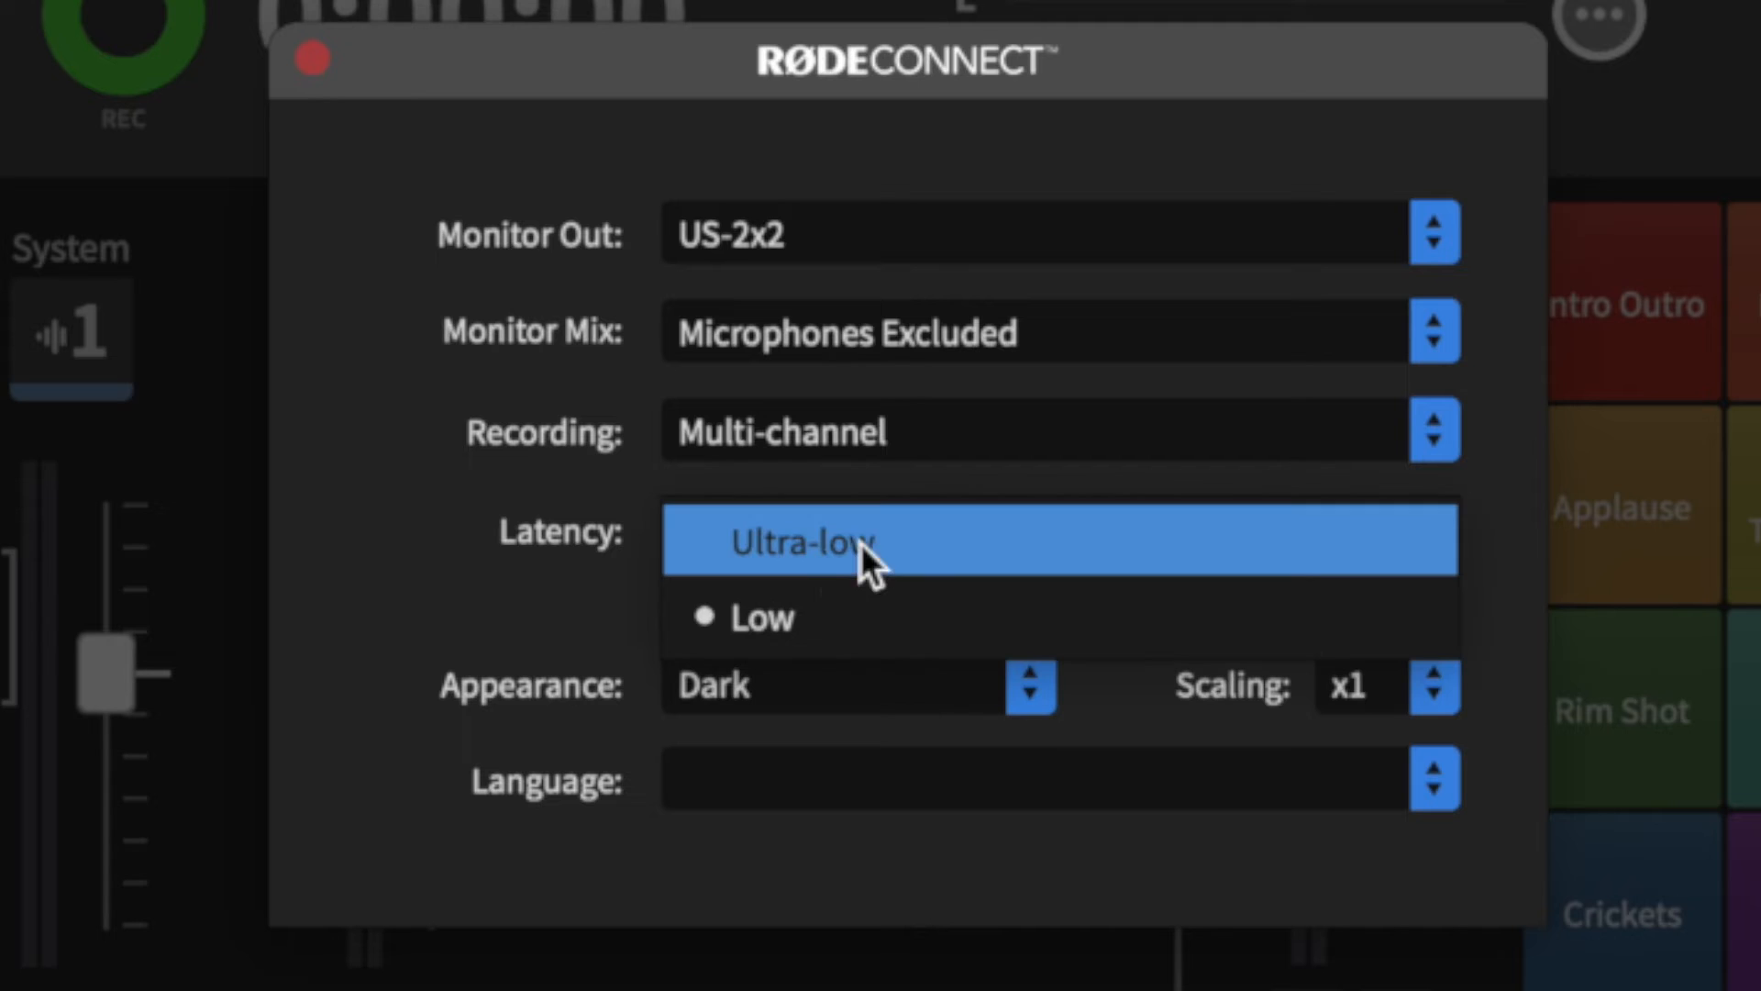
{"action": "left_click", "coordinate": [824, 622]}
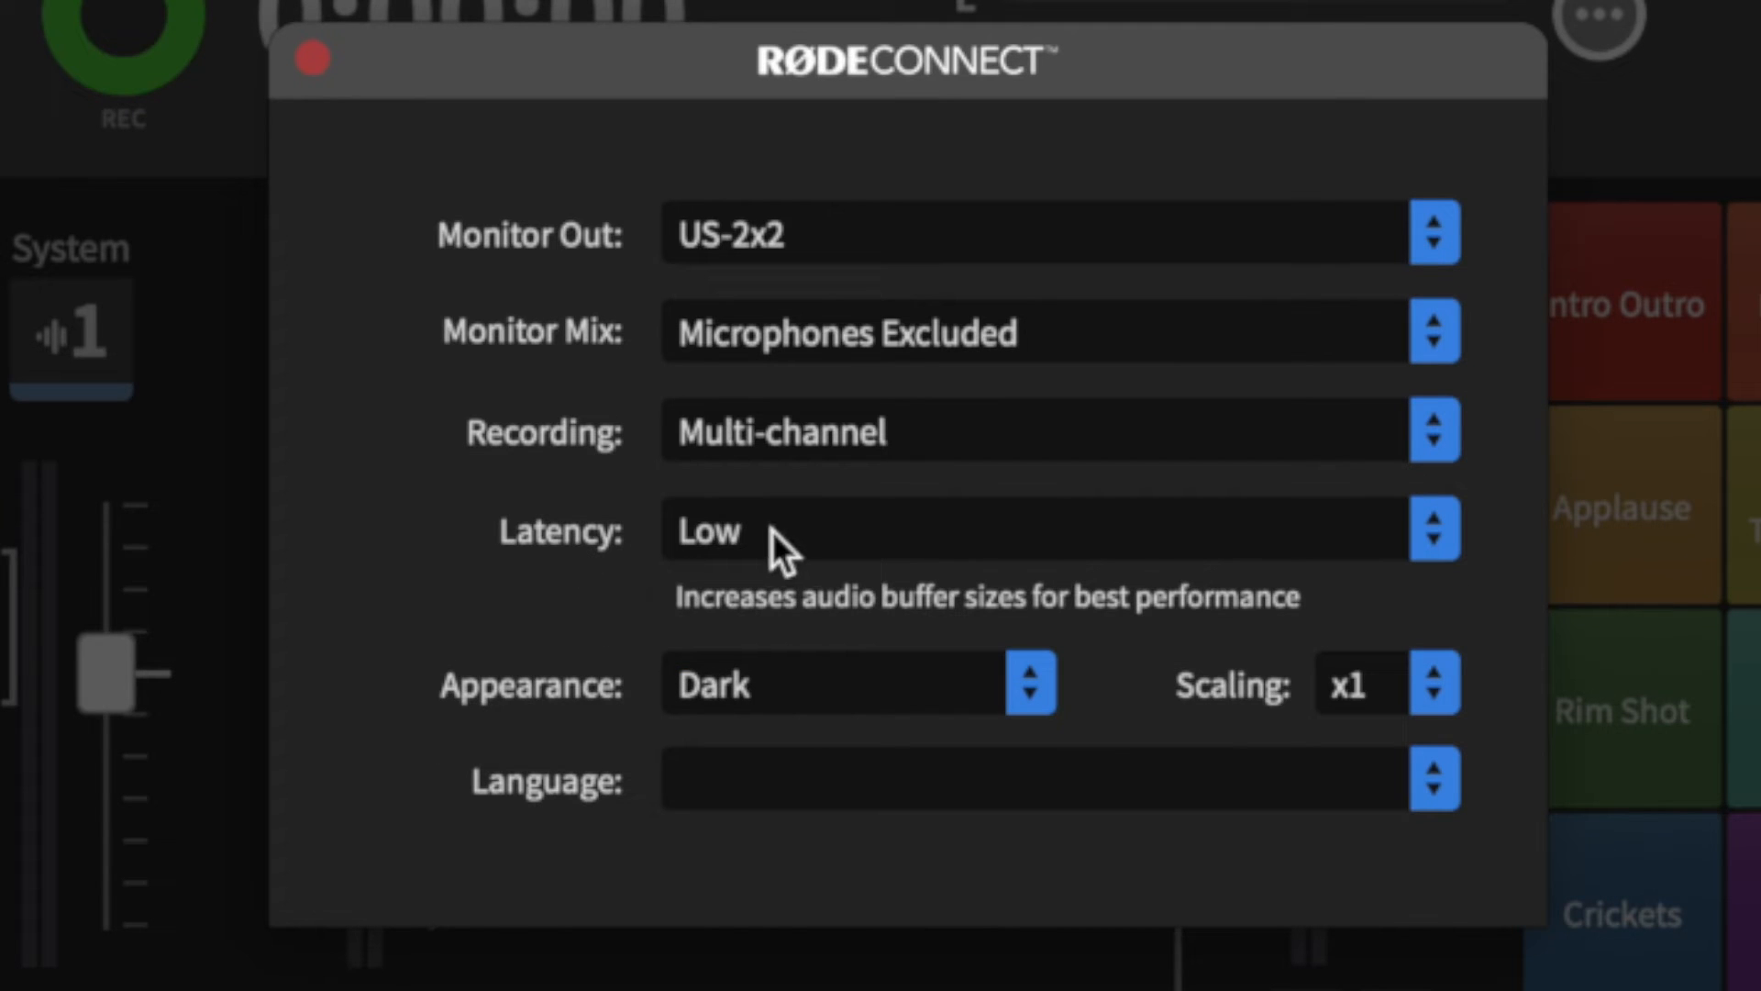
Step: Try the Light appearance and return the interface to Dark
{"action": "left_click", "coordinate": [721, 712]}
{"action": "left_click", "coordinate": [835, 844]}
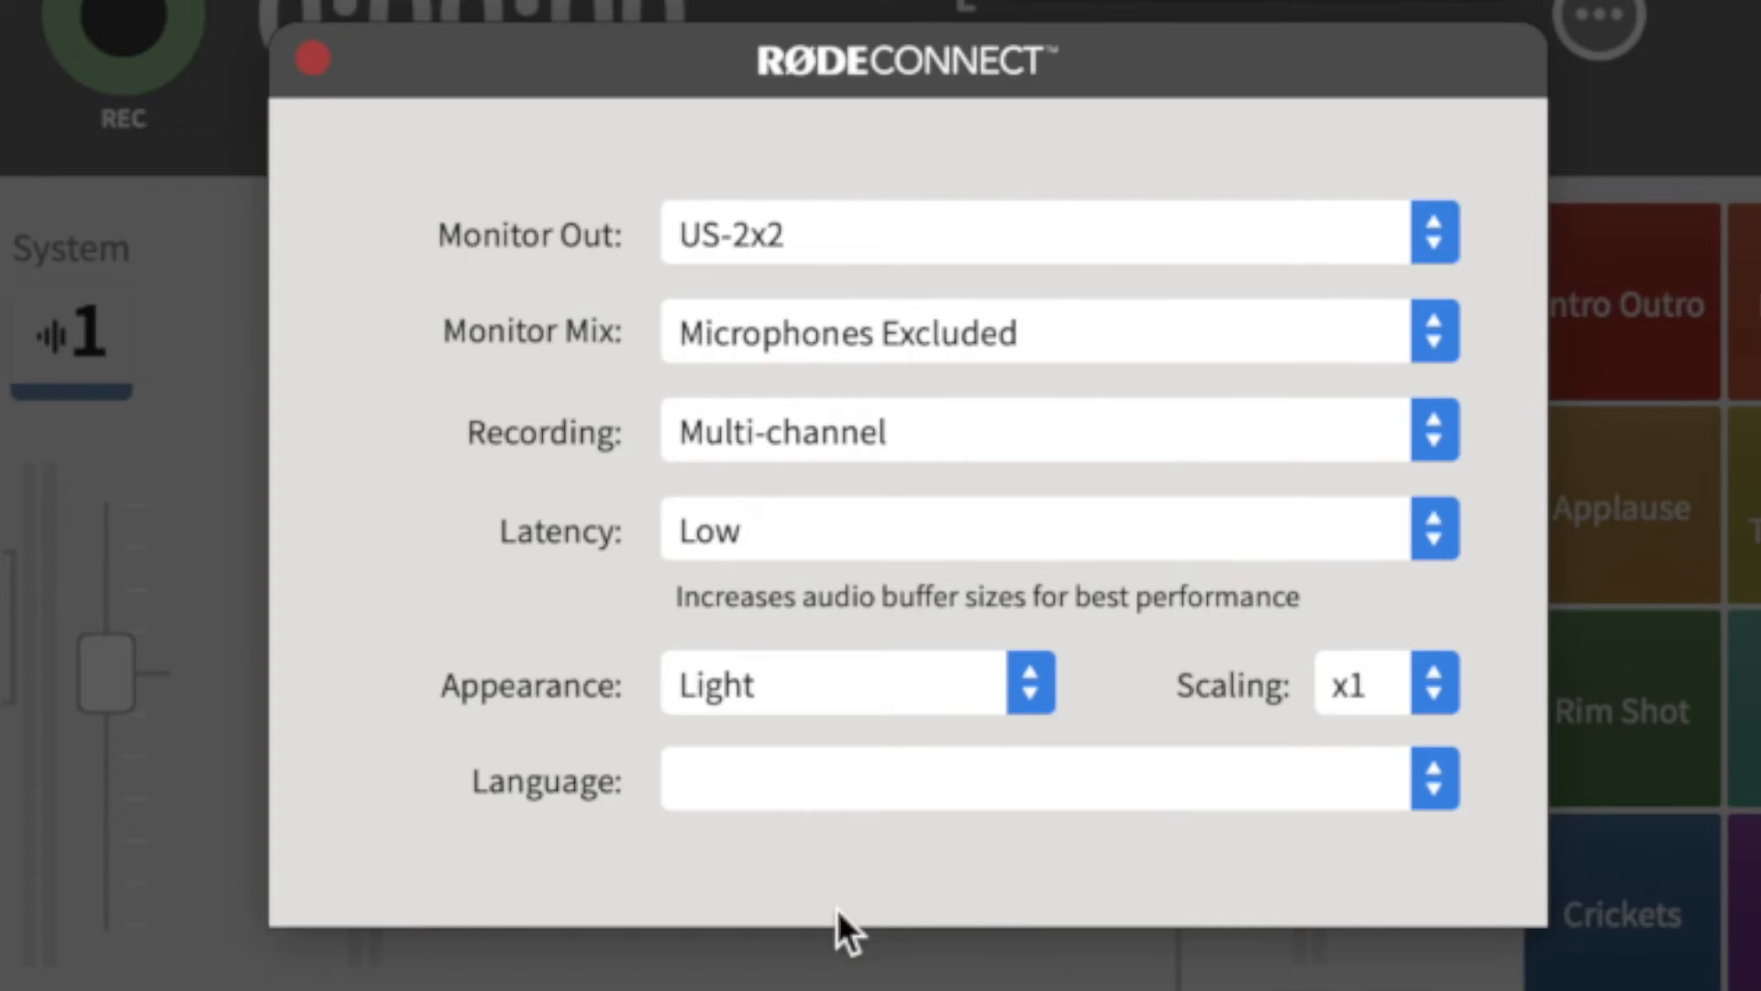
{"action": "left_click", "coordinate": [798, 667]}
{"action": "left_click", "coordinate": [807, 770]}
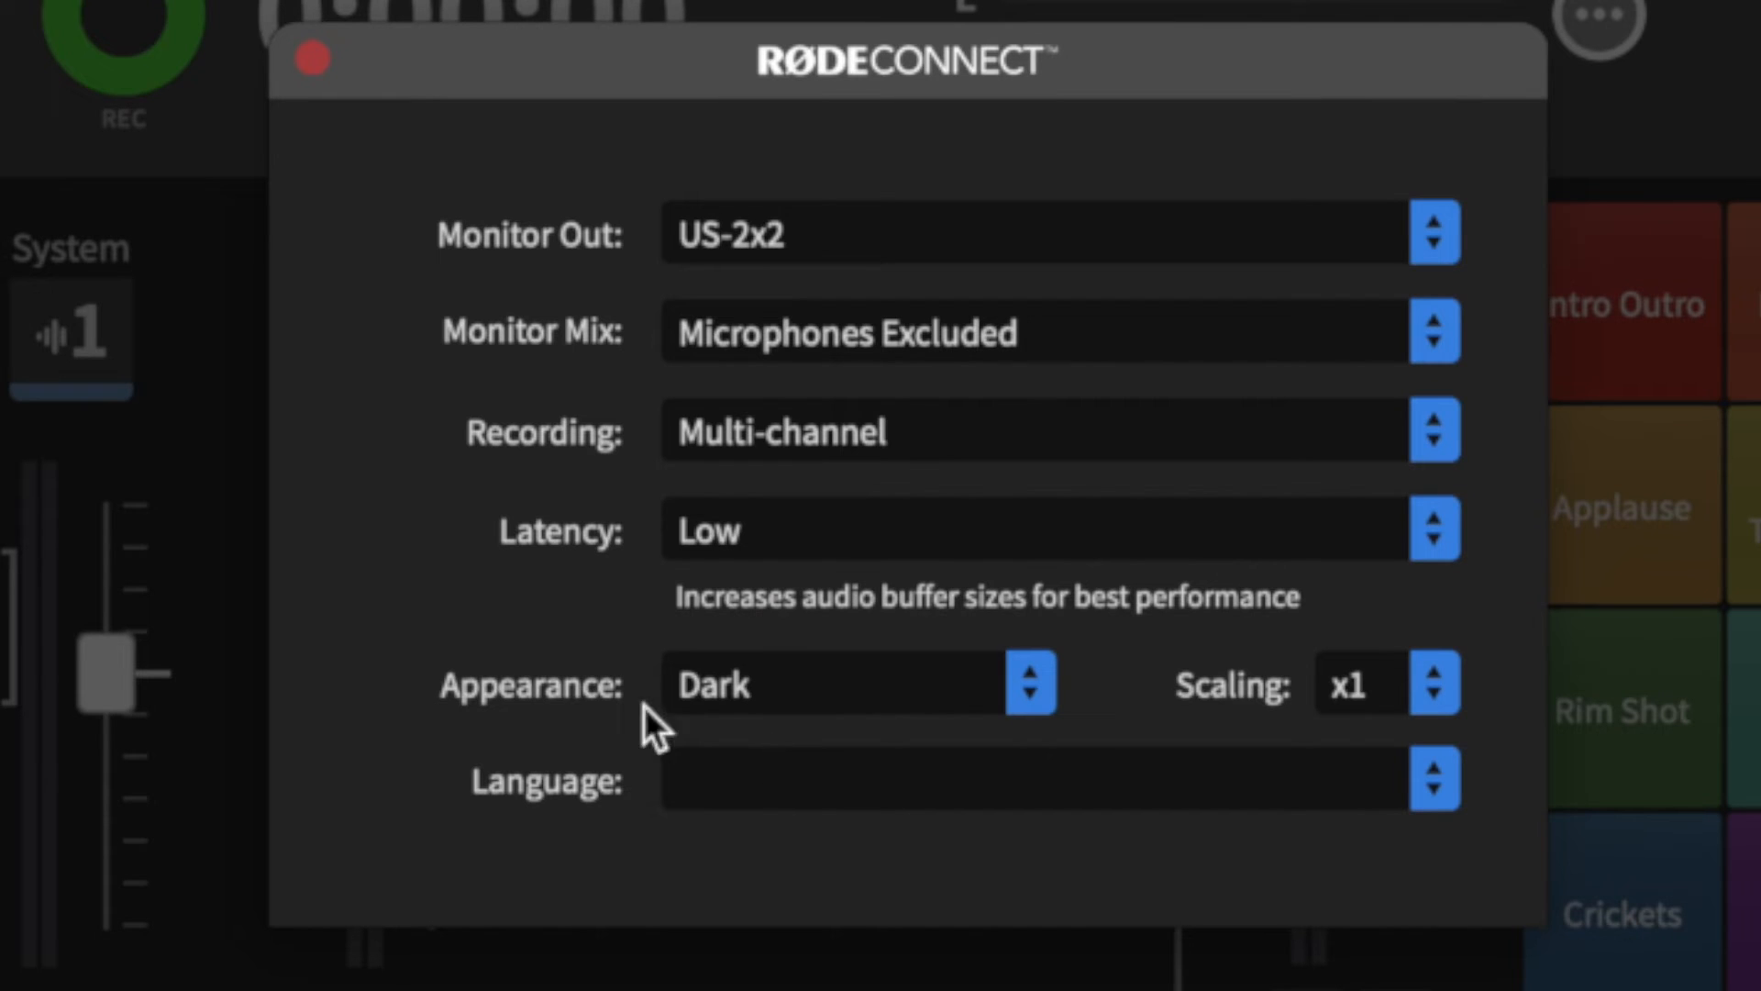
Step: View the available interface languages, then try x2 scaling and set it back to x1
{"action": "left_click", "coordinate": [813, 775]}
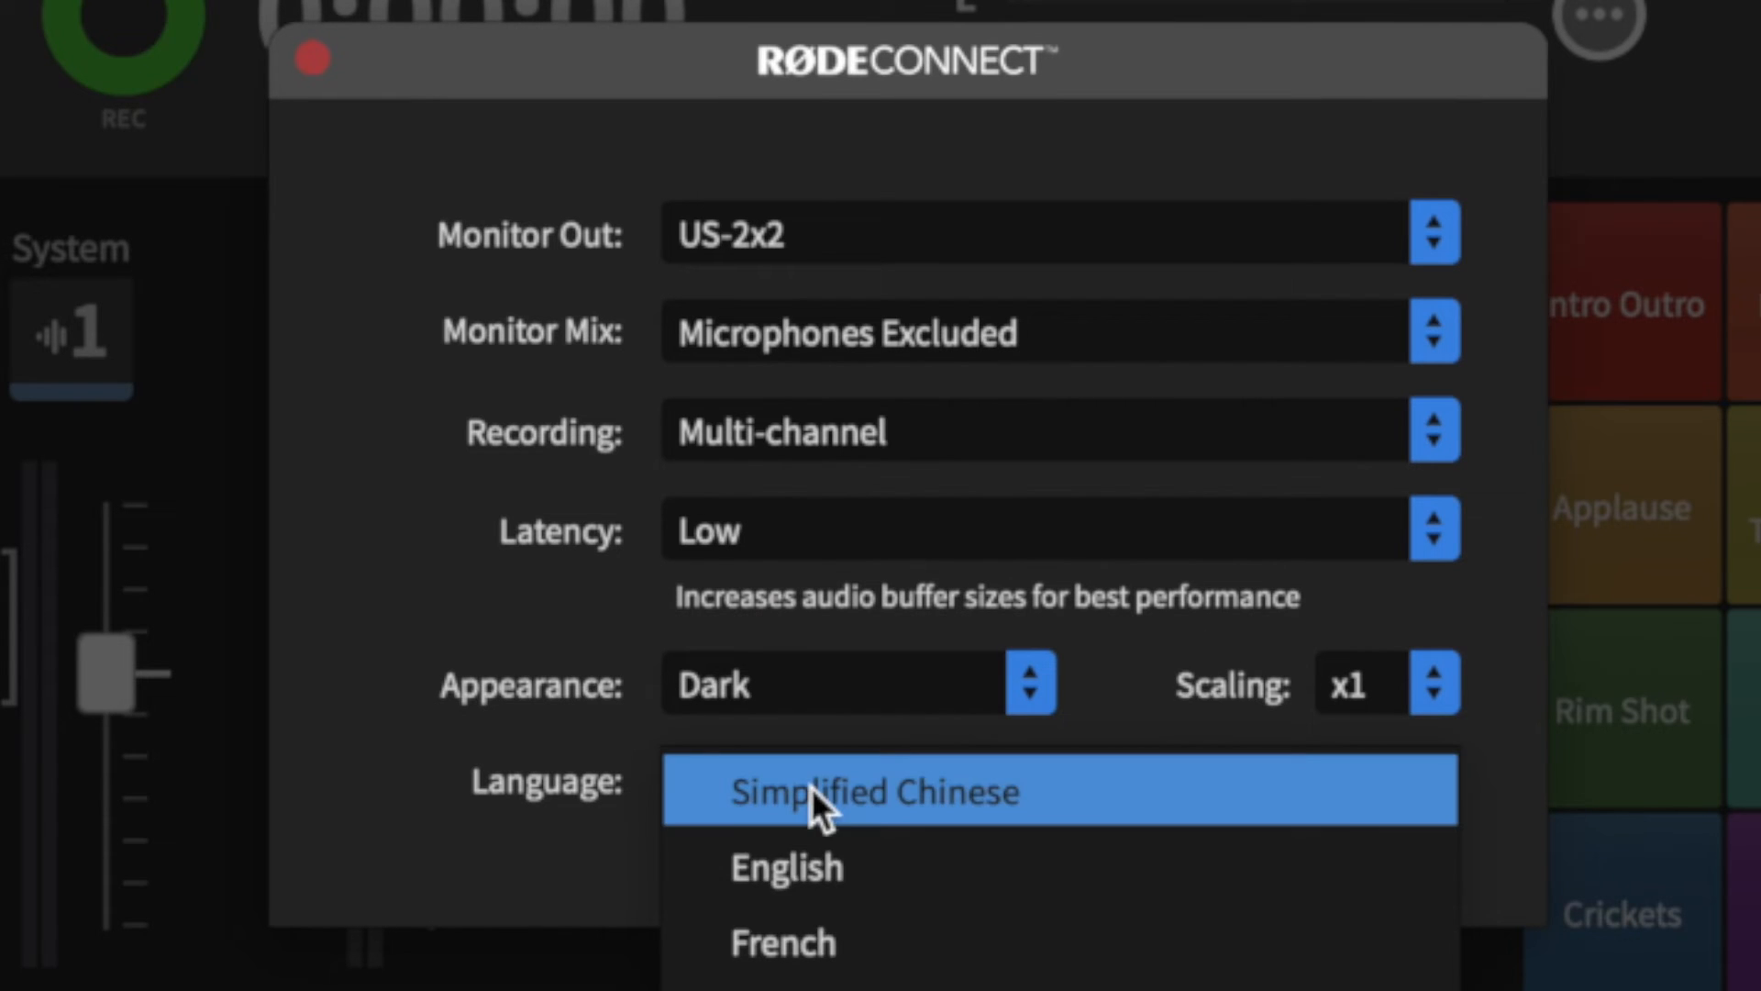
{"action": "left_click", "coordinate": [491, 828]}
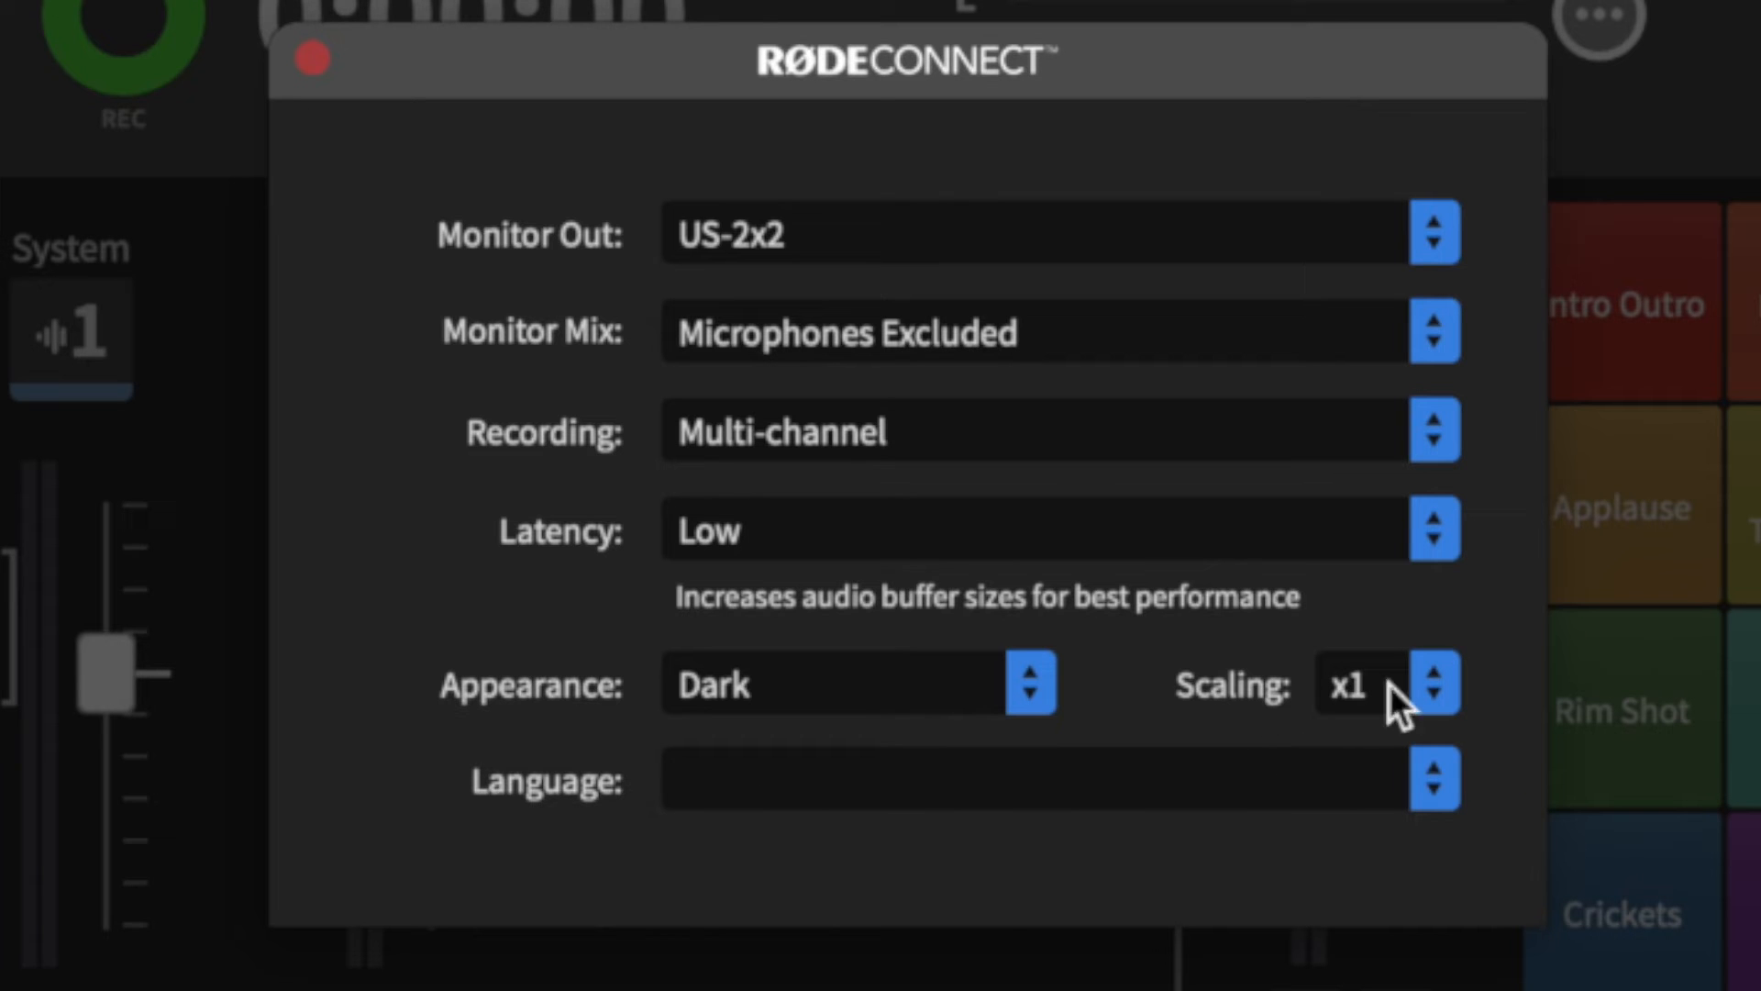
{"action": "left_click", "coordinate": [1433, 682]}
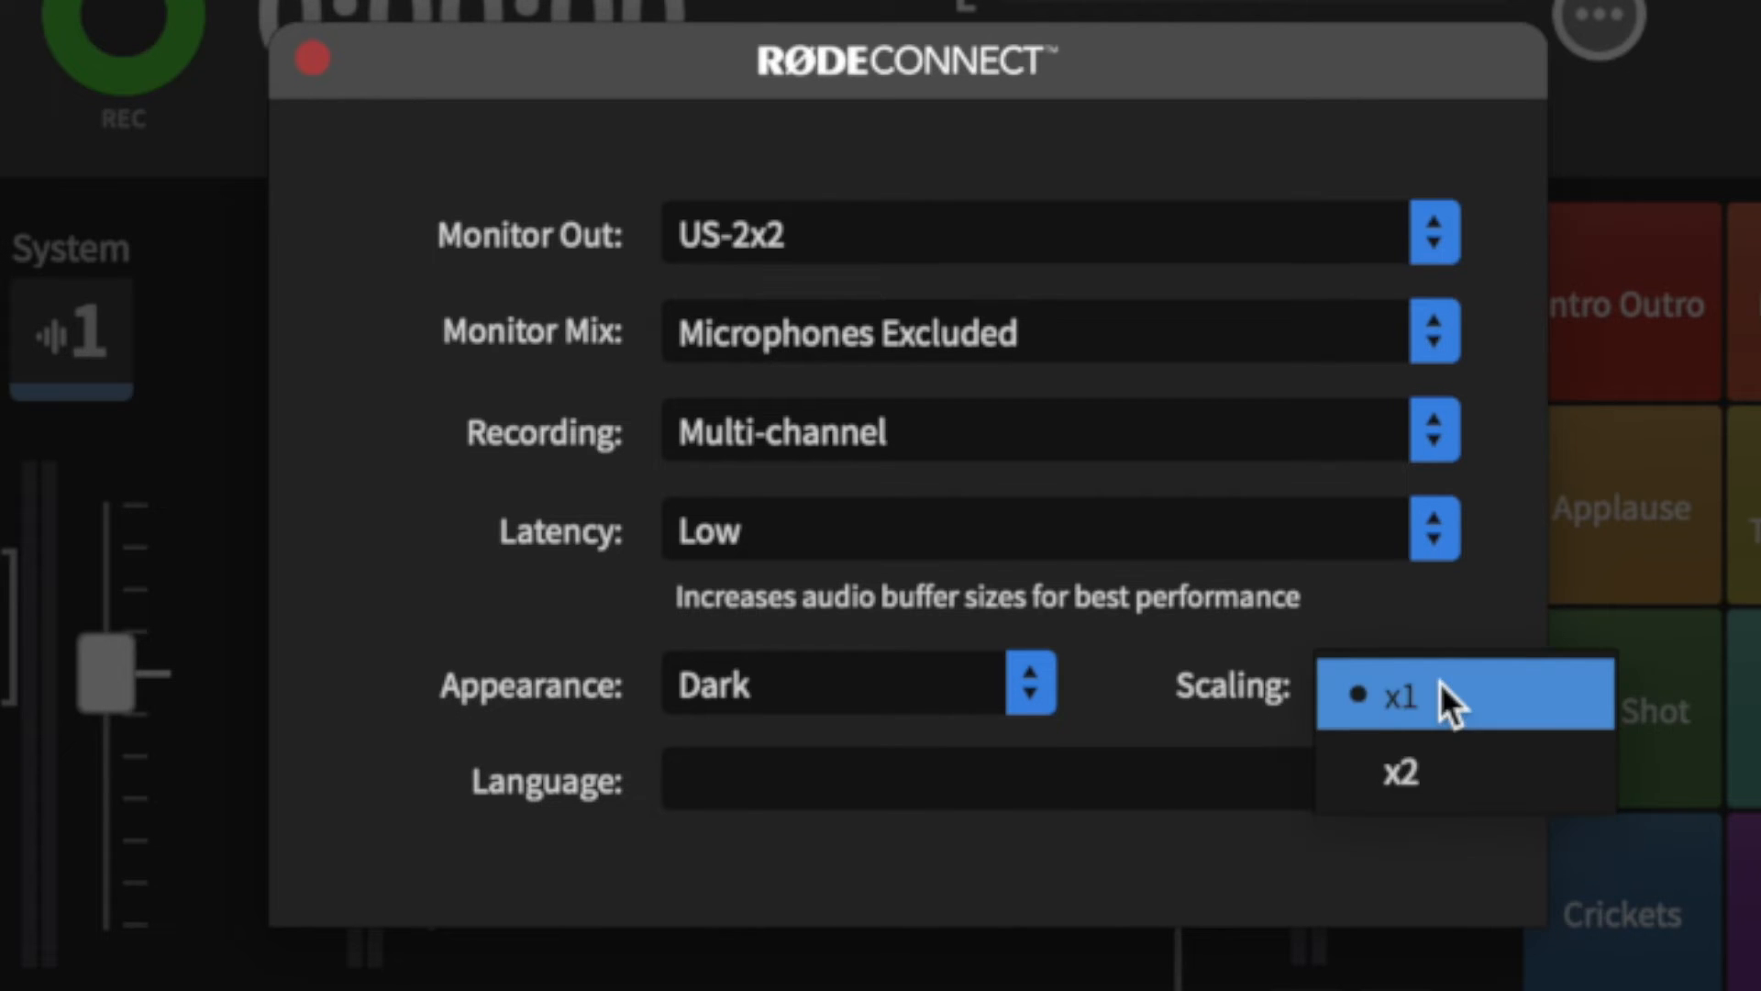
{"action": "left_click", "coordinate": [1431, 771]}
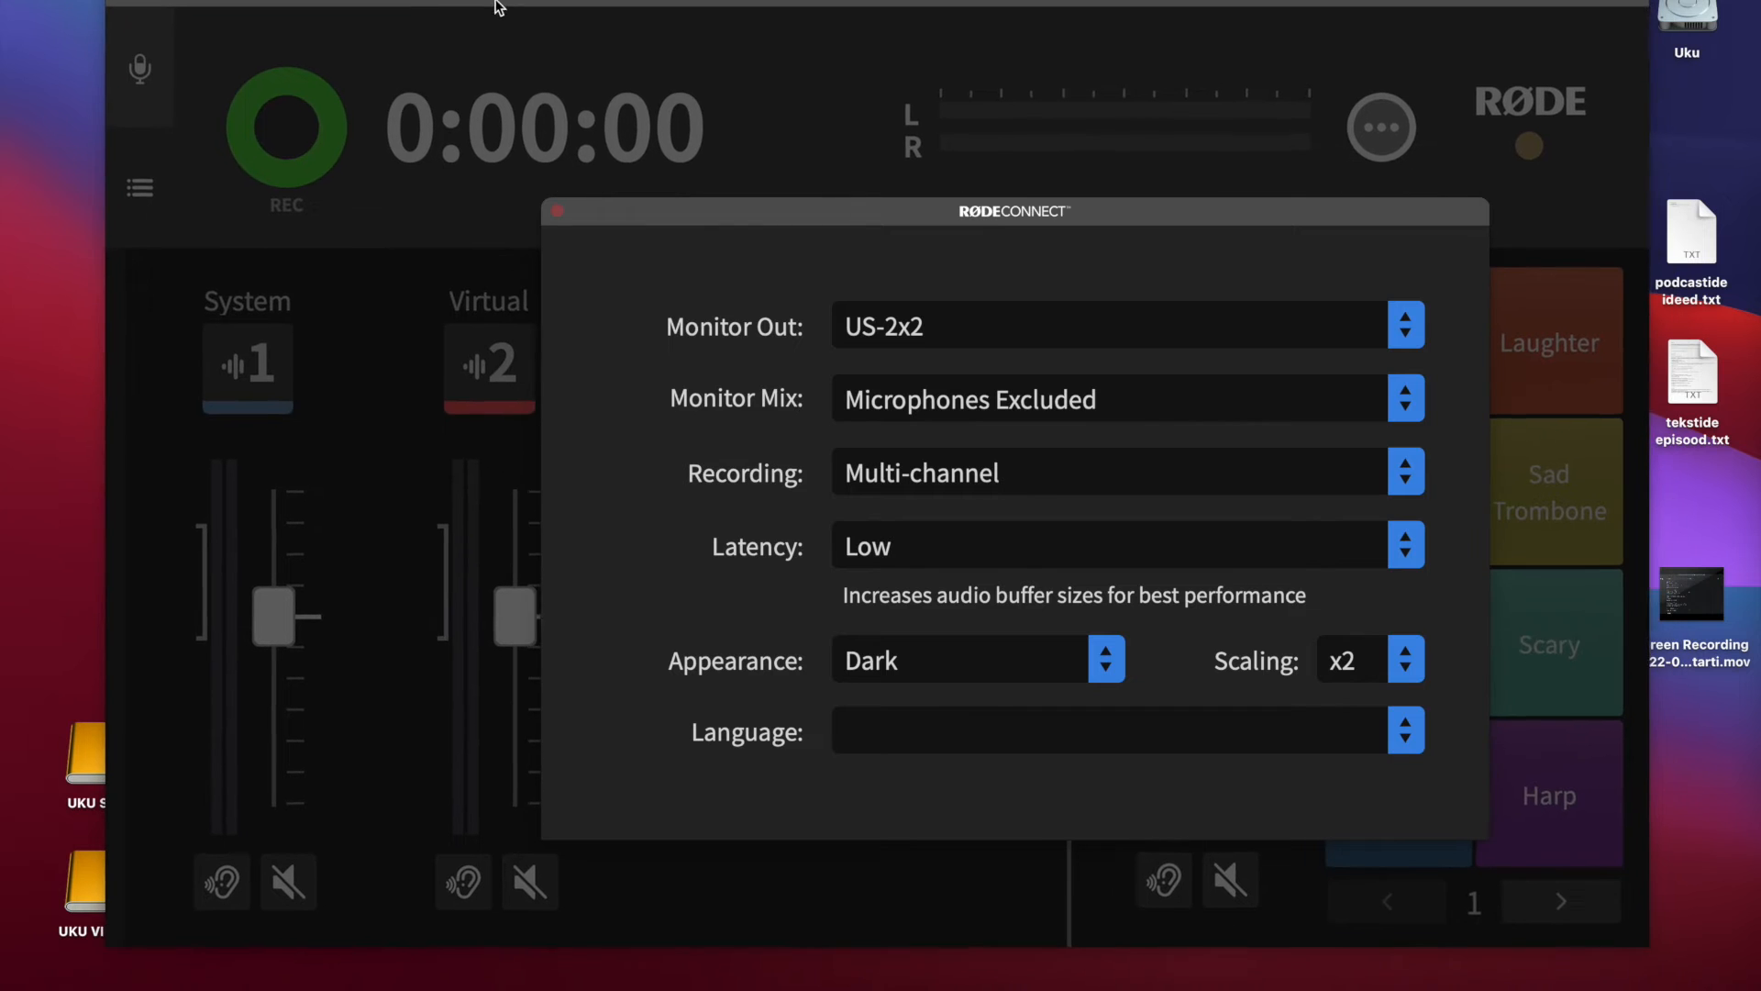
{"action": "left_click_drag", "start_coordinate": [816, 217], "coordinate": [757, 239]}
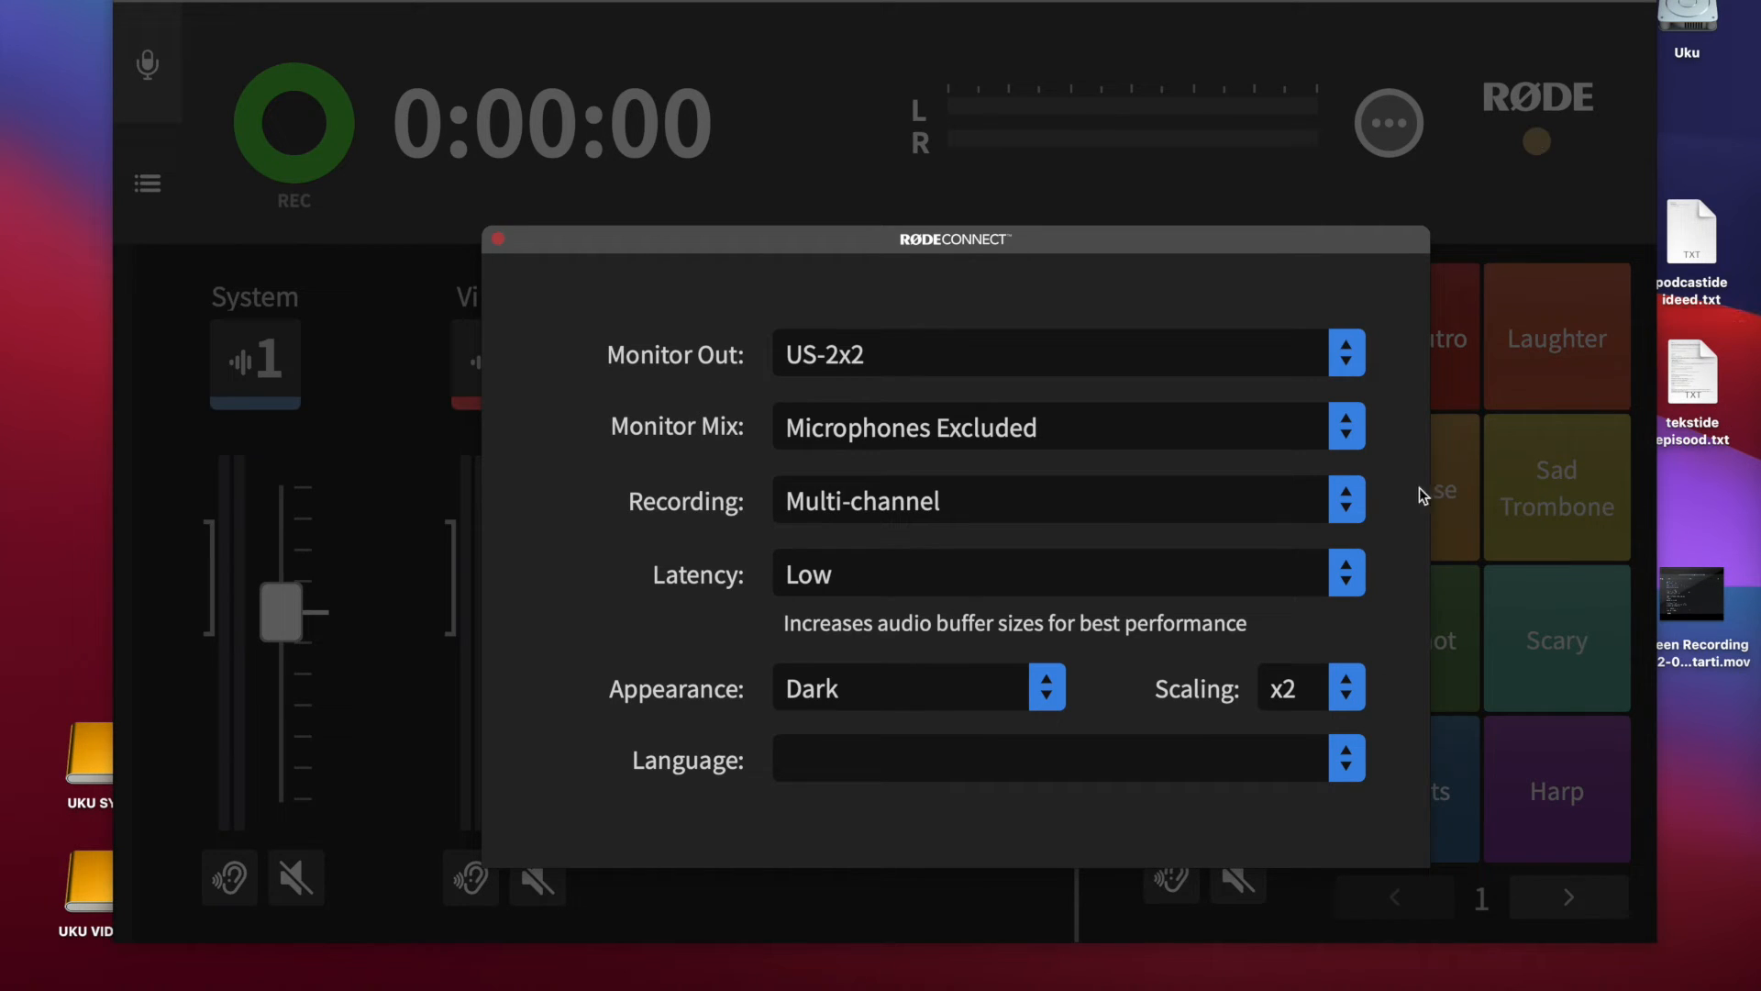
{"action": "left_click", "coordinate": [1346, 688]}
{"action": "left_click", "coordinate": [1303, 720]}
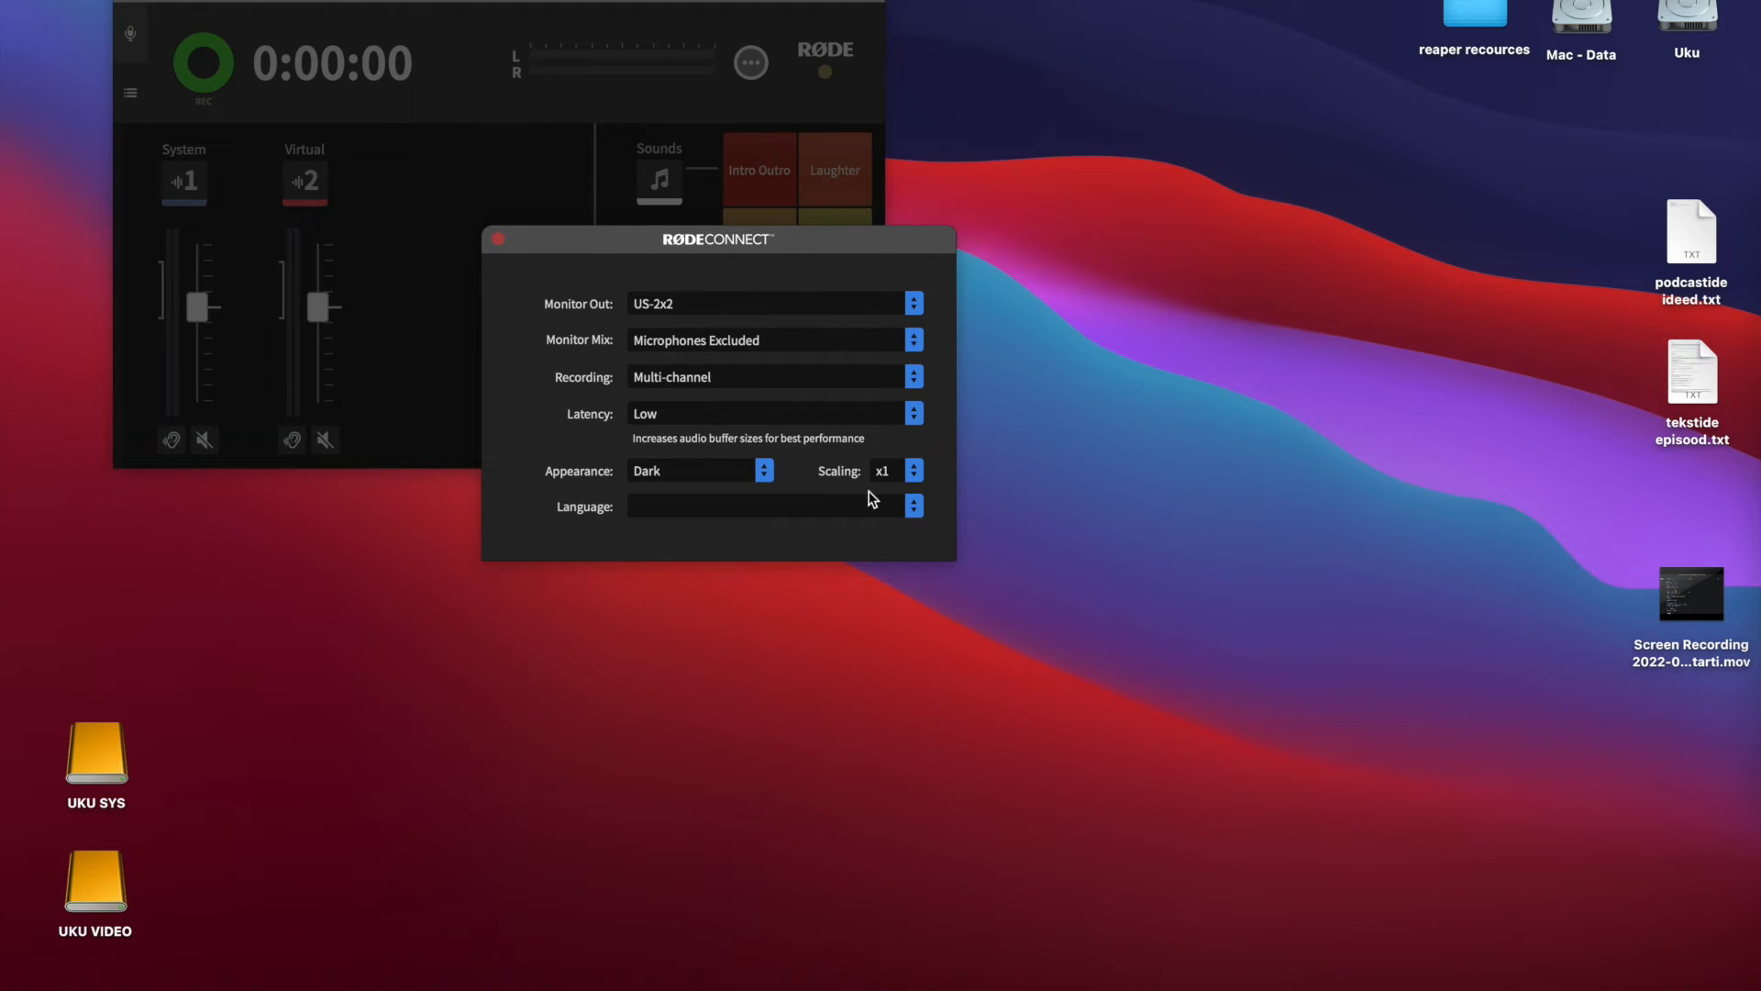
Step: Move the preferences window partly clear of the mixer and close the preferences
{"action": "left_click_drag", "start_coordinate": [608, 240], "coordinate": [756, 266]}
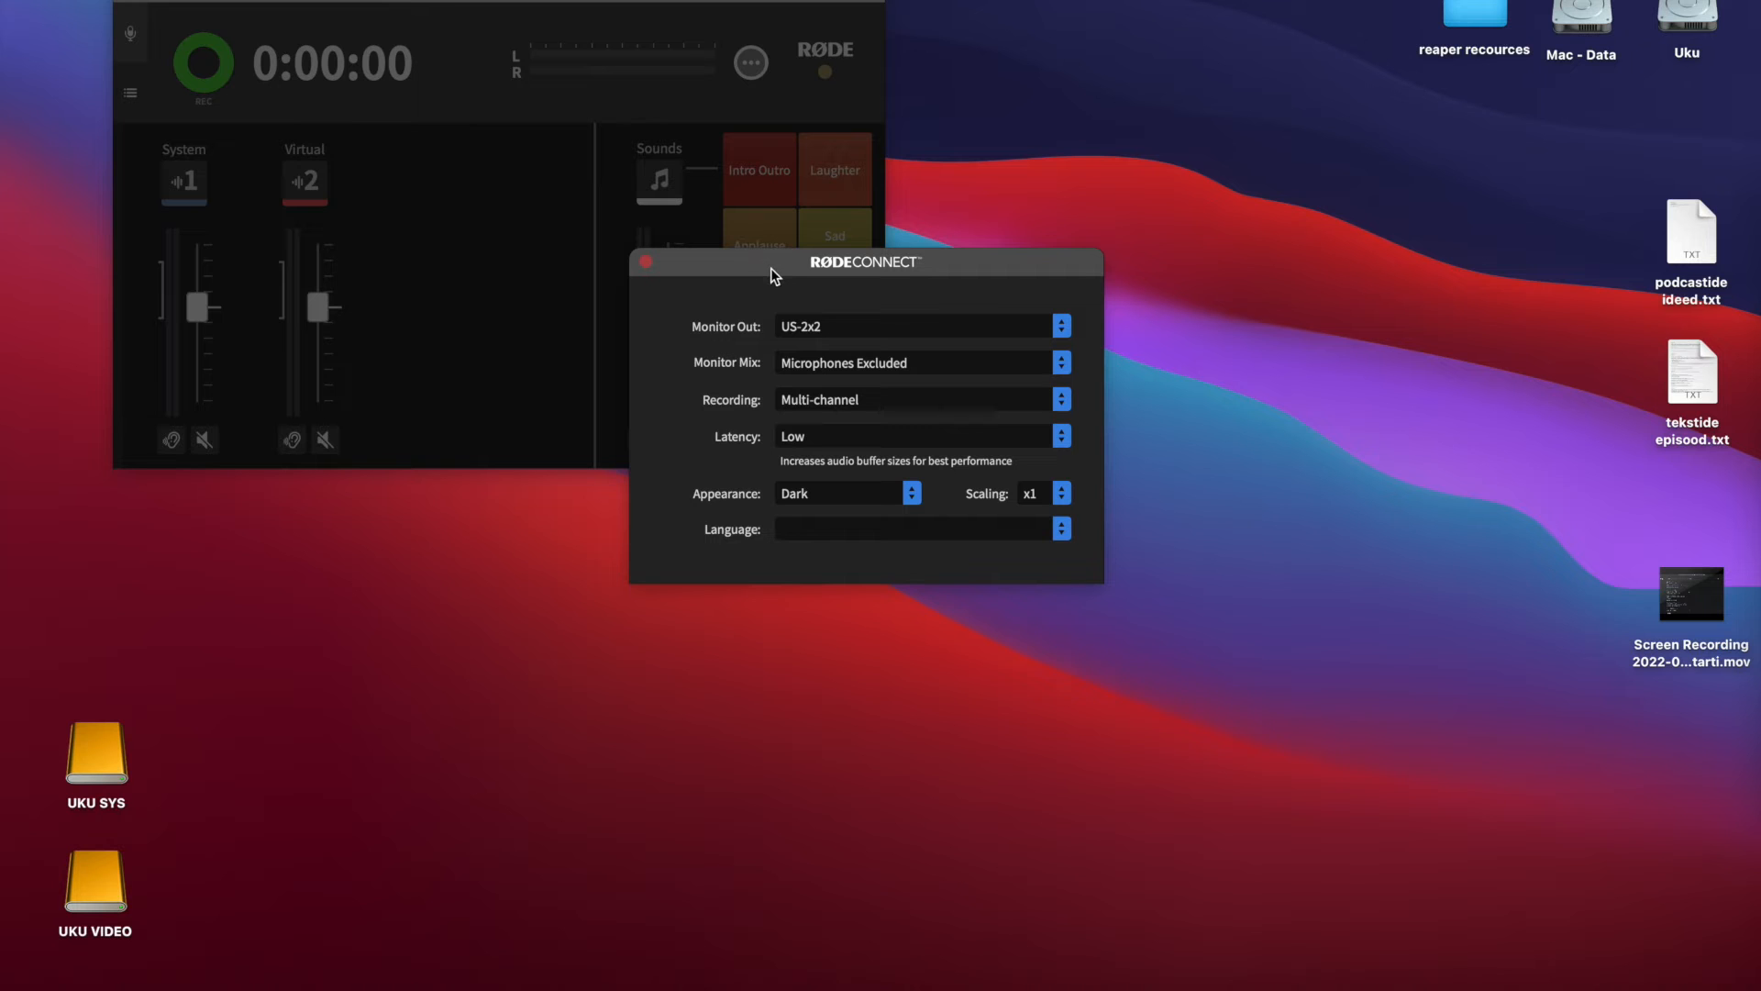
{"action": "left_click_drag", "start_coordinate": [770, 268], "coordinate": [774, 268]}
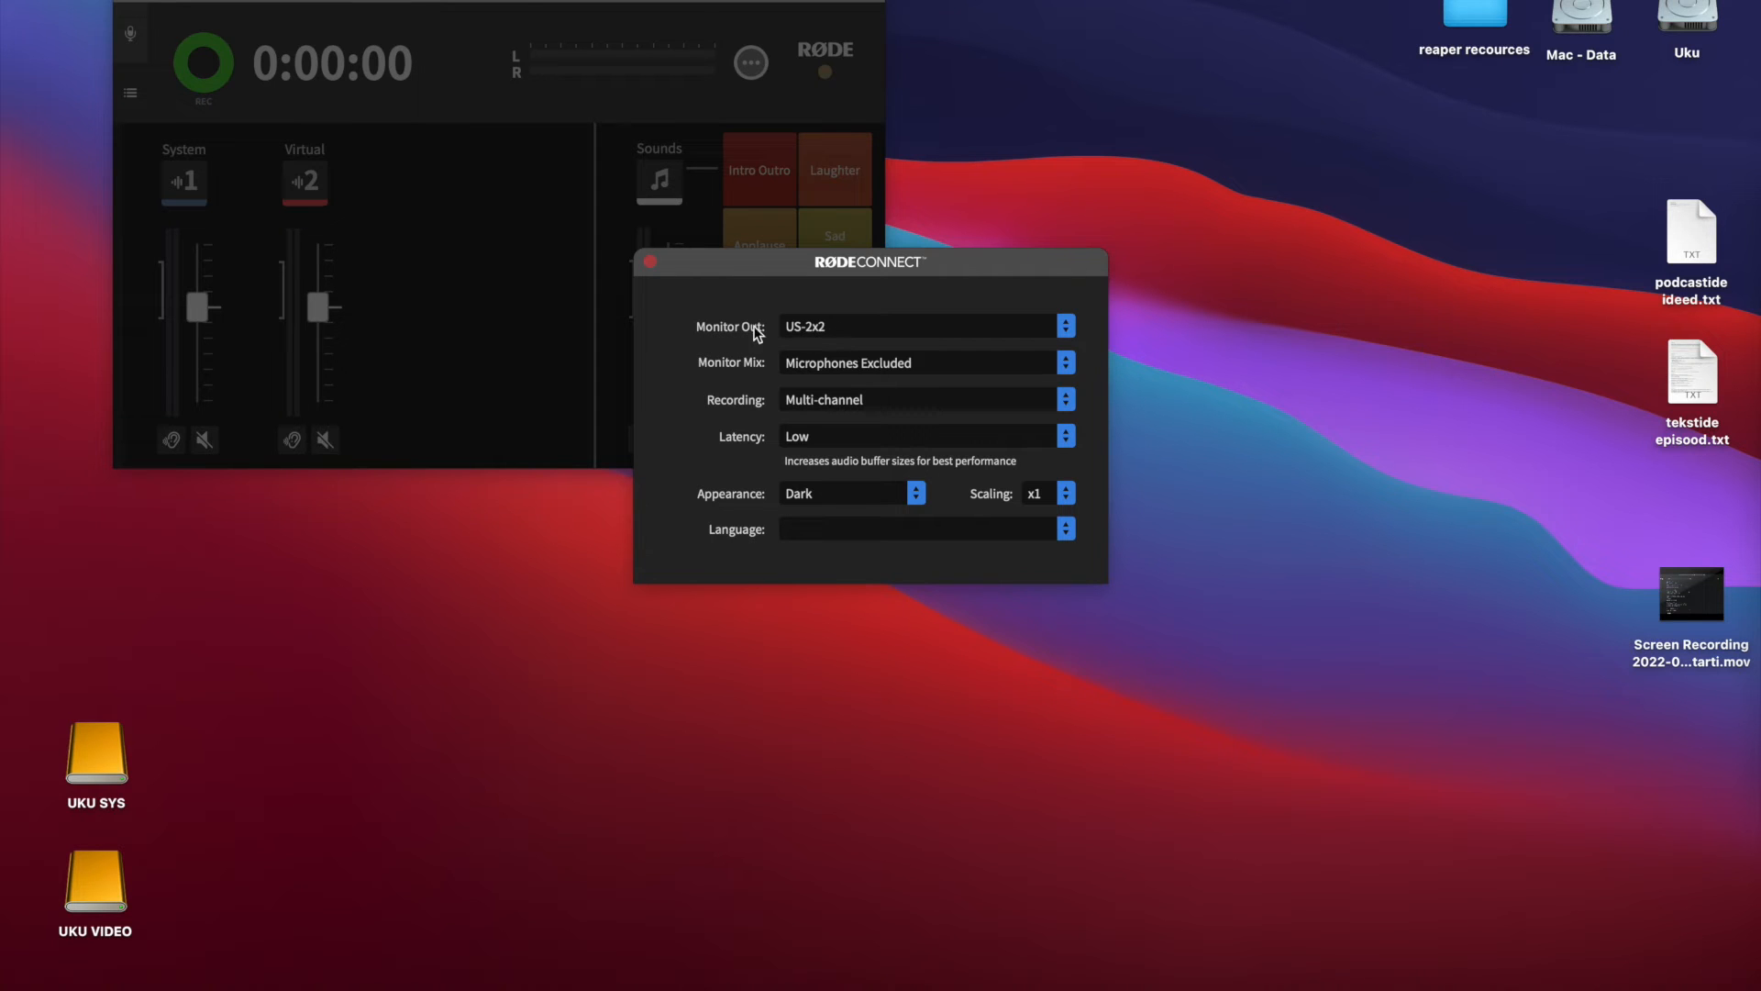
{"action": "left_click", "coordinate": [651, 263]}
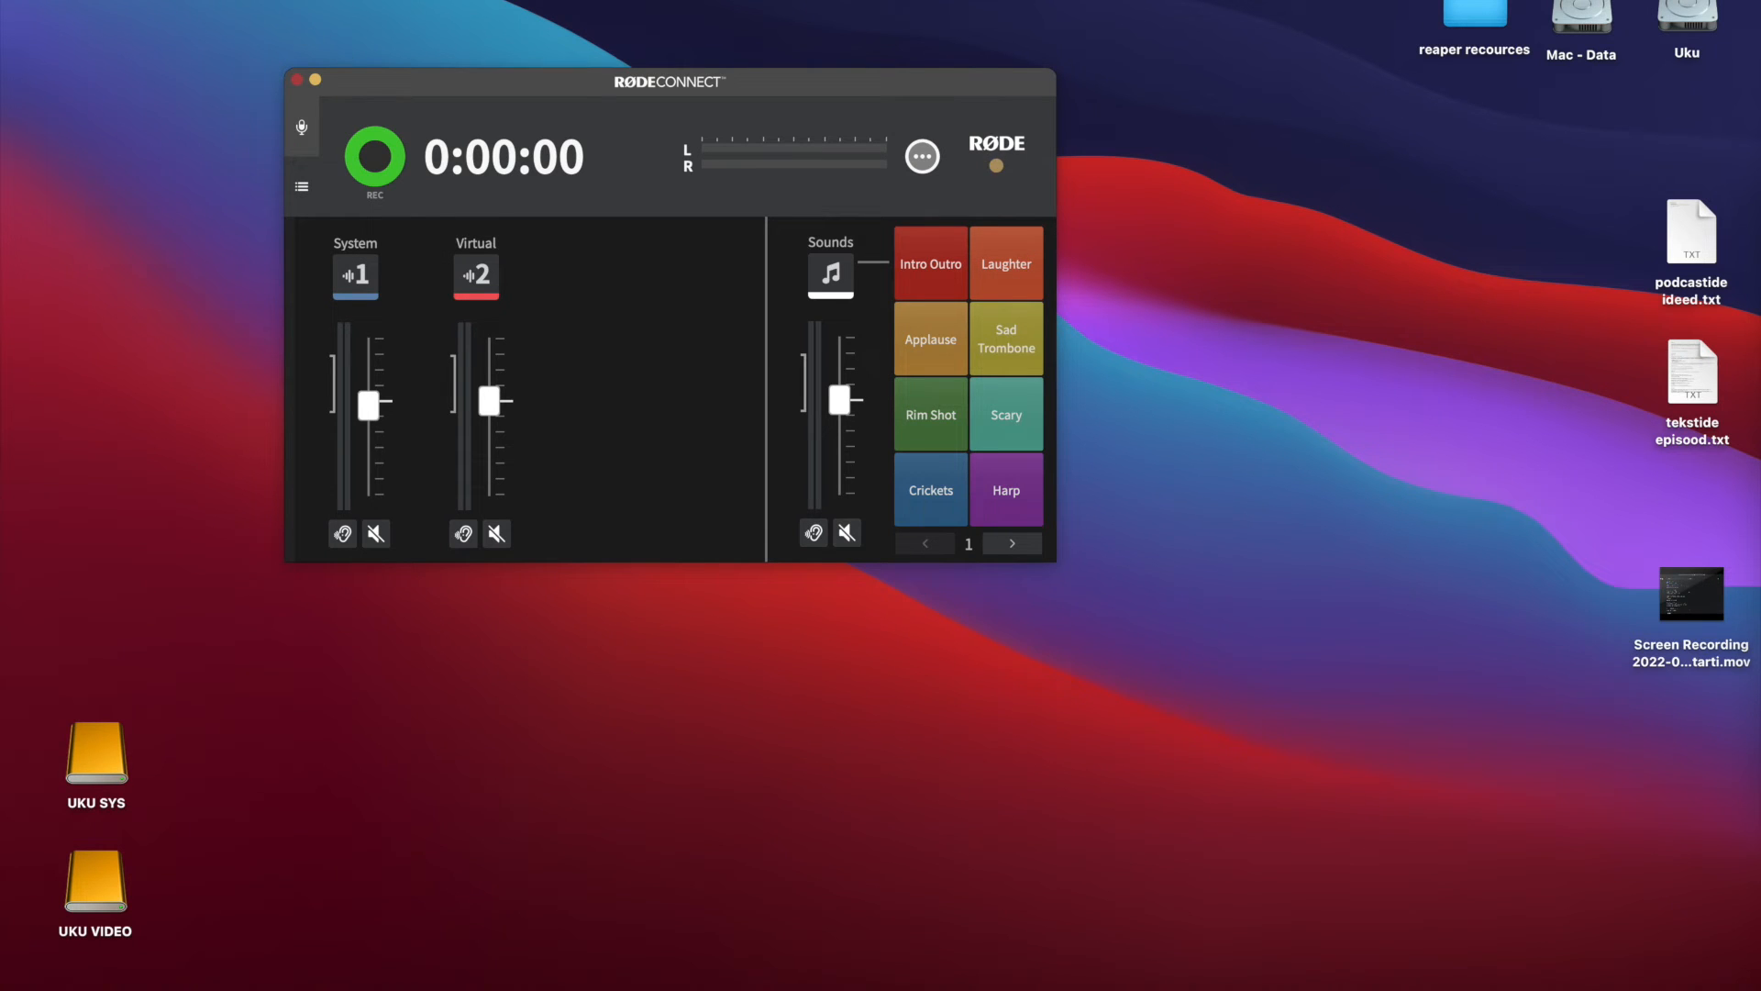
Step: Reposition the mixer window slightly and open the sound output options in the Mac's Control Center
{"action": "left_click", "coordinate": [1642, 0]}
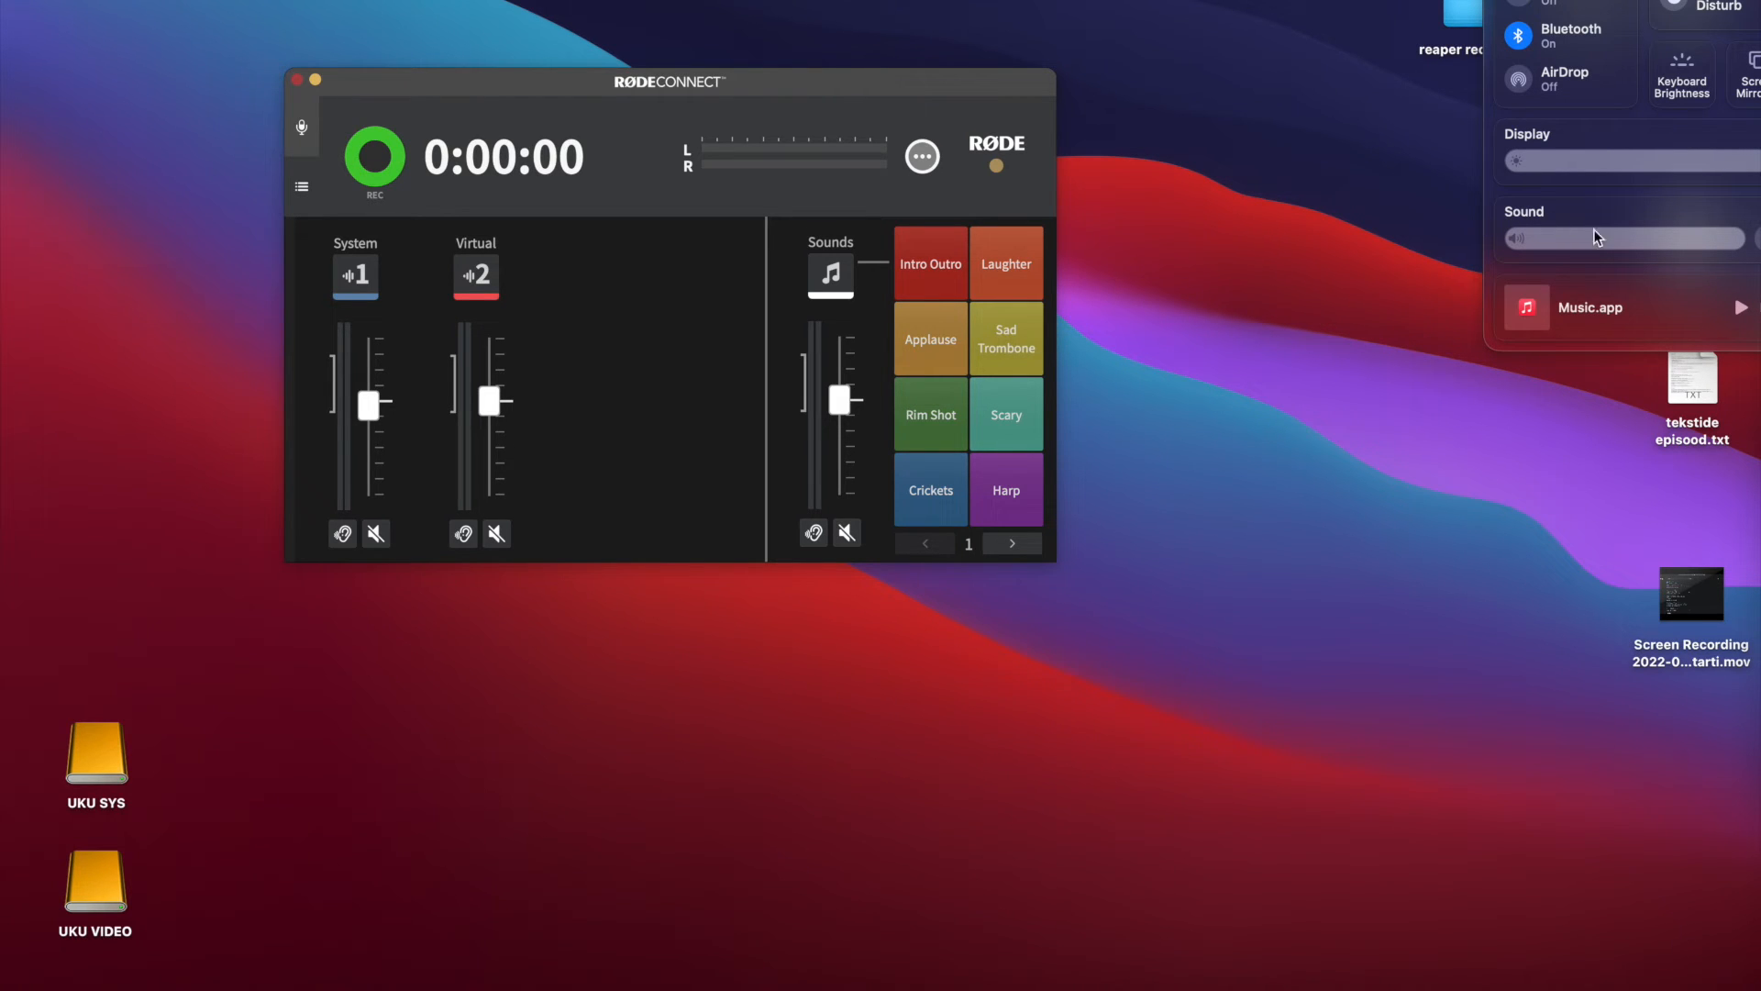
{"action": "left_click_drag", "start_coordinate": [675, 70], "coordinate": [686, 65]}
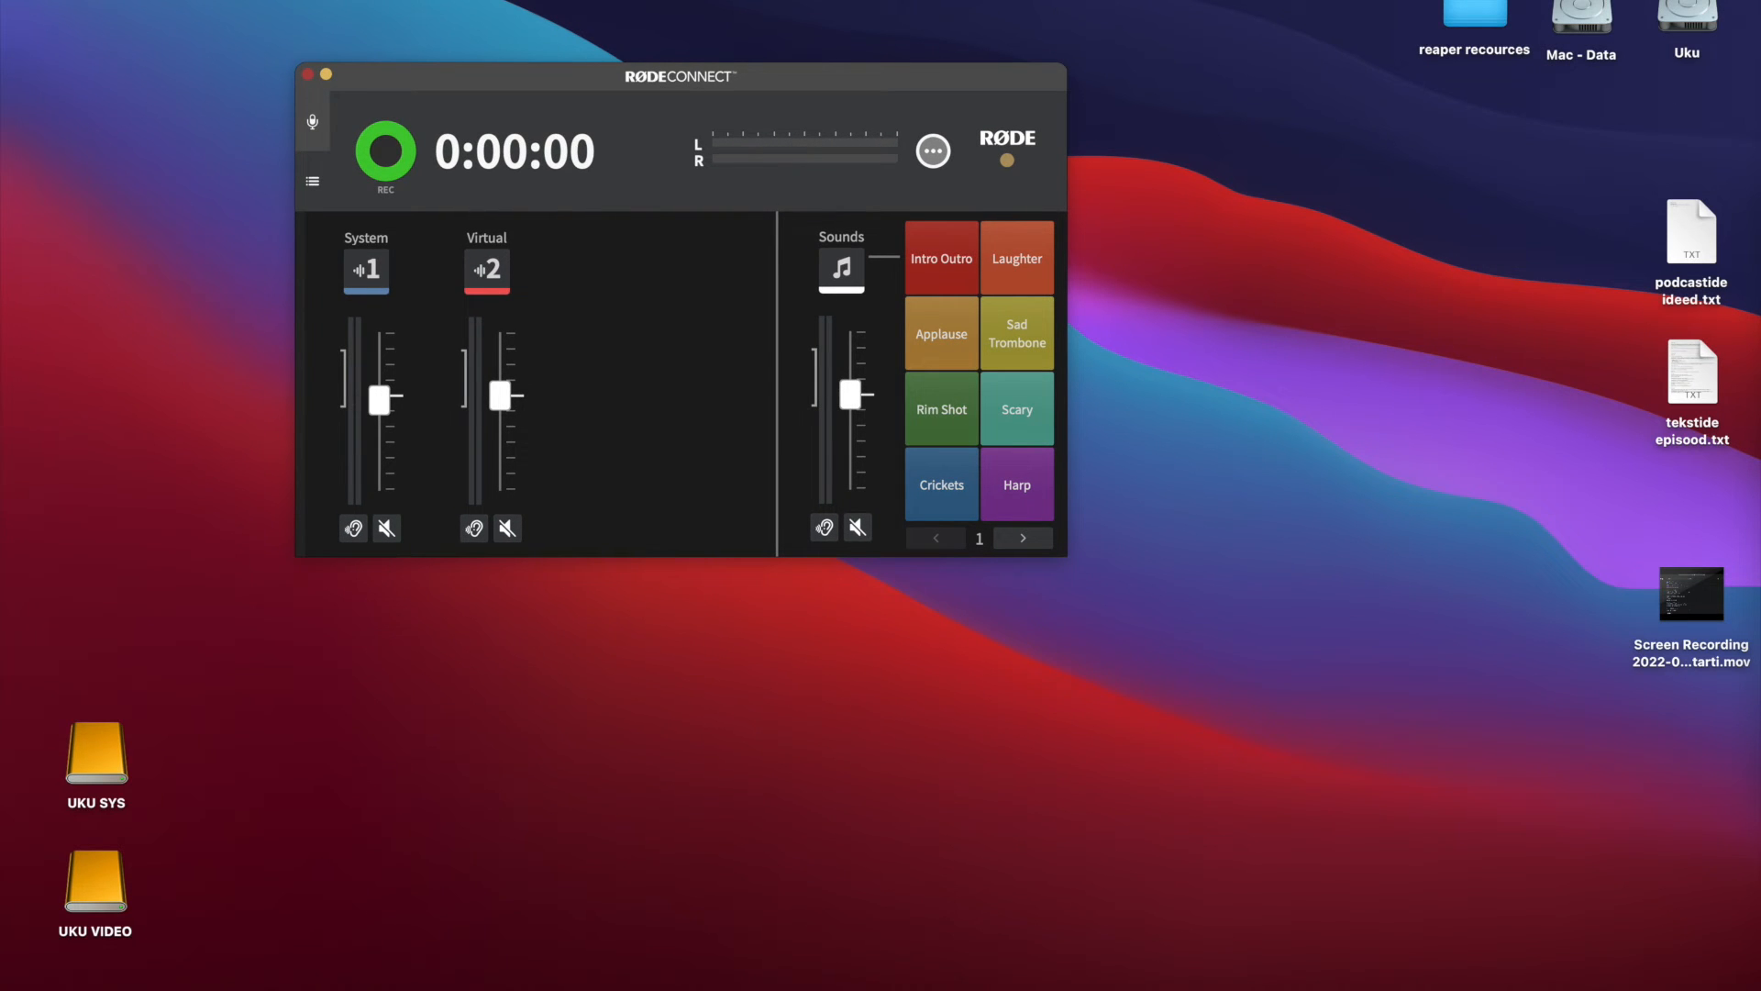
{"action": "left_click", "coordinate": [1674, 2]}
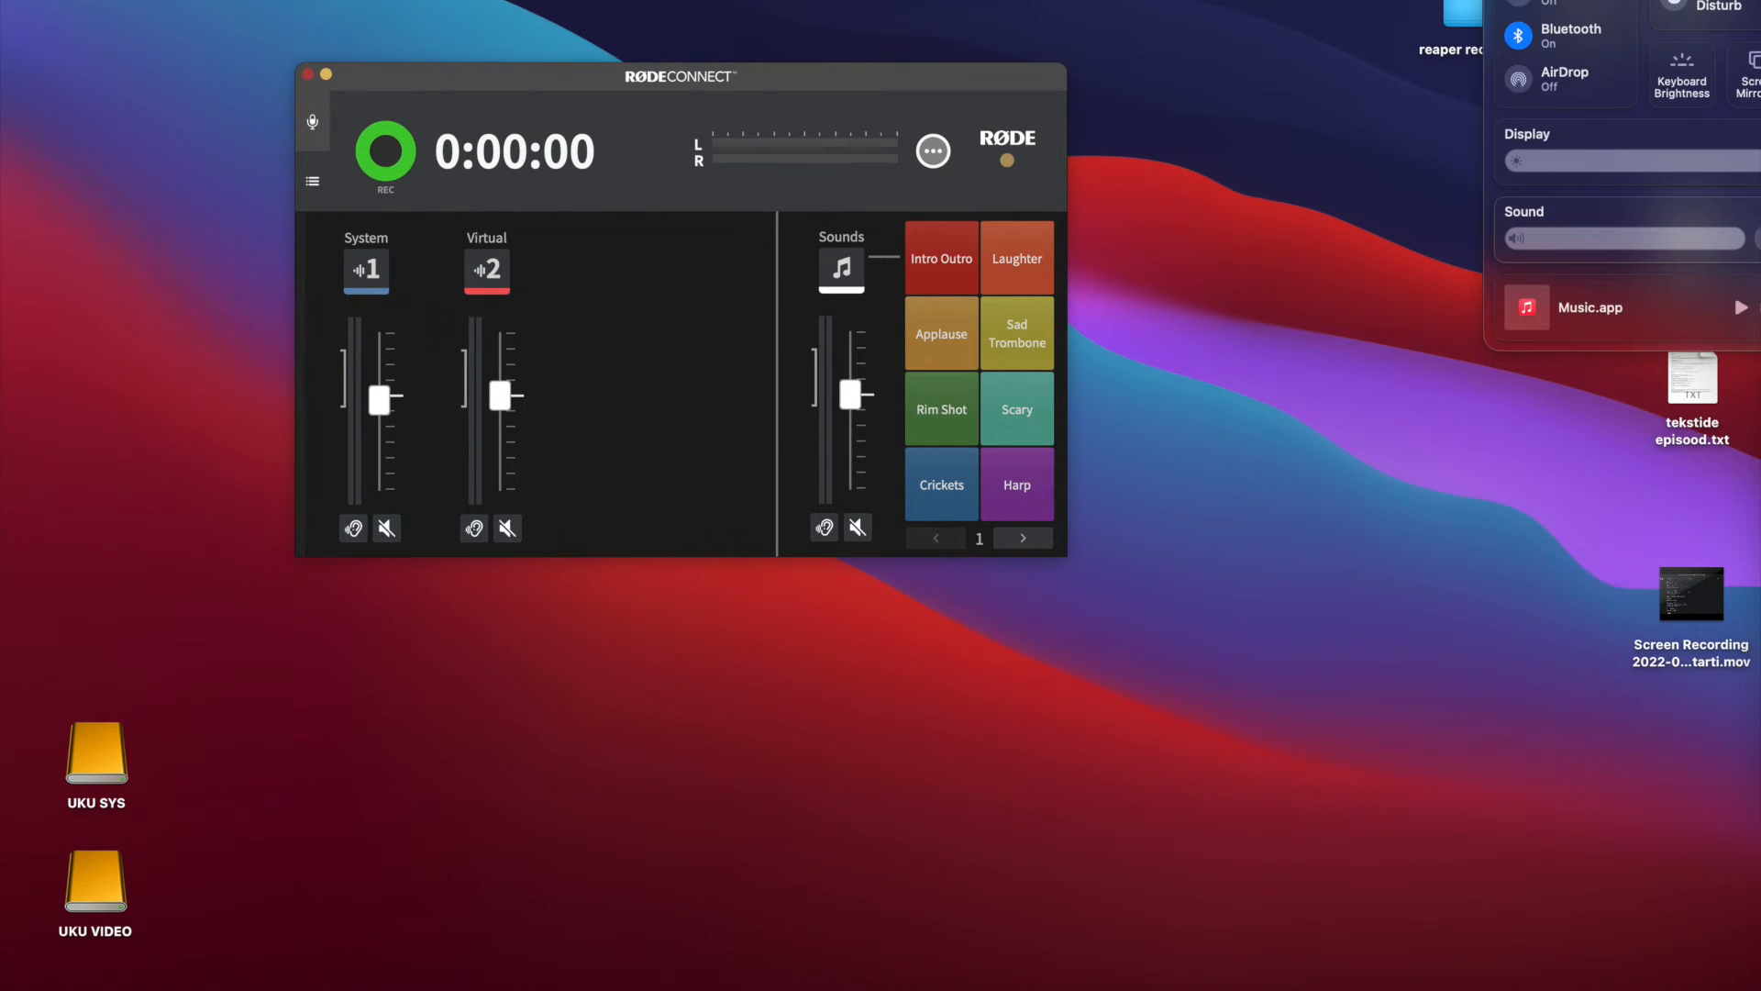
{"action": "left_click", "coordinate": [1756, 234]}
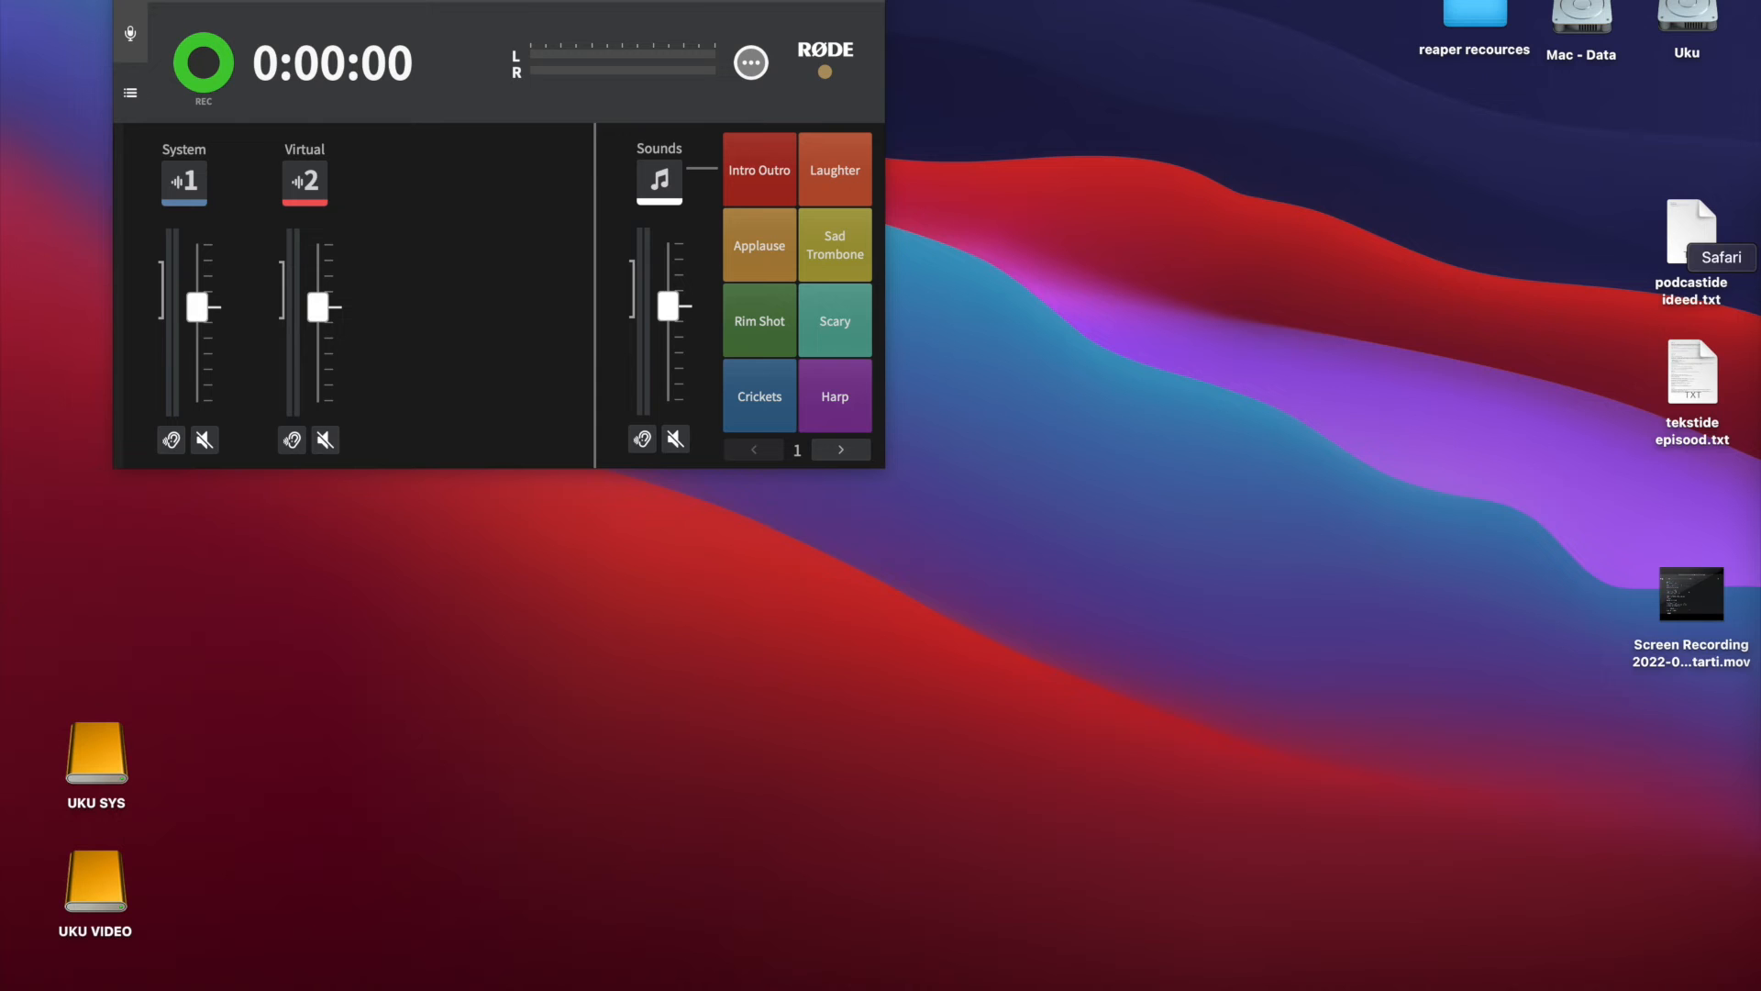
Step: Switch to Safari with the YouTube video playing and narrow the browser window to uncover part of the desktop
{"action": "left_click", "coordinate": [1750, 257]}
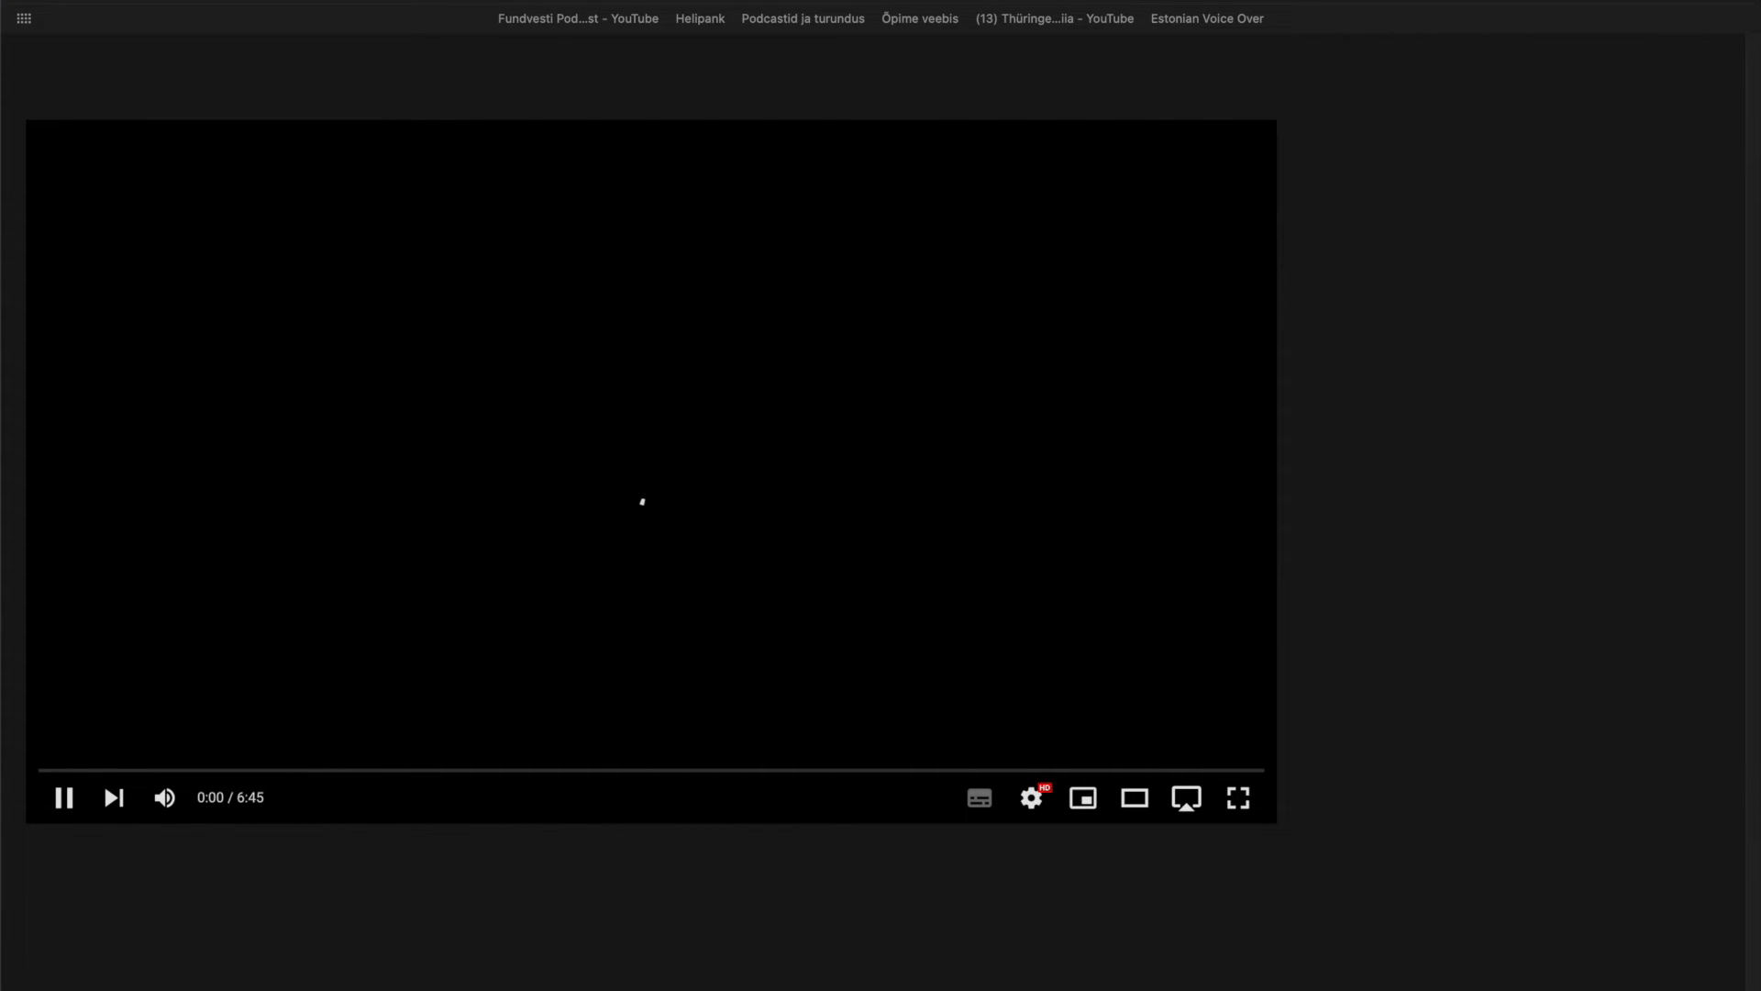
{"action": "left_click_drag", "start_coordinate": [1745, 913], "coordinate": [1174, 893]}
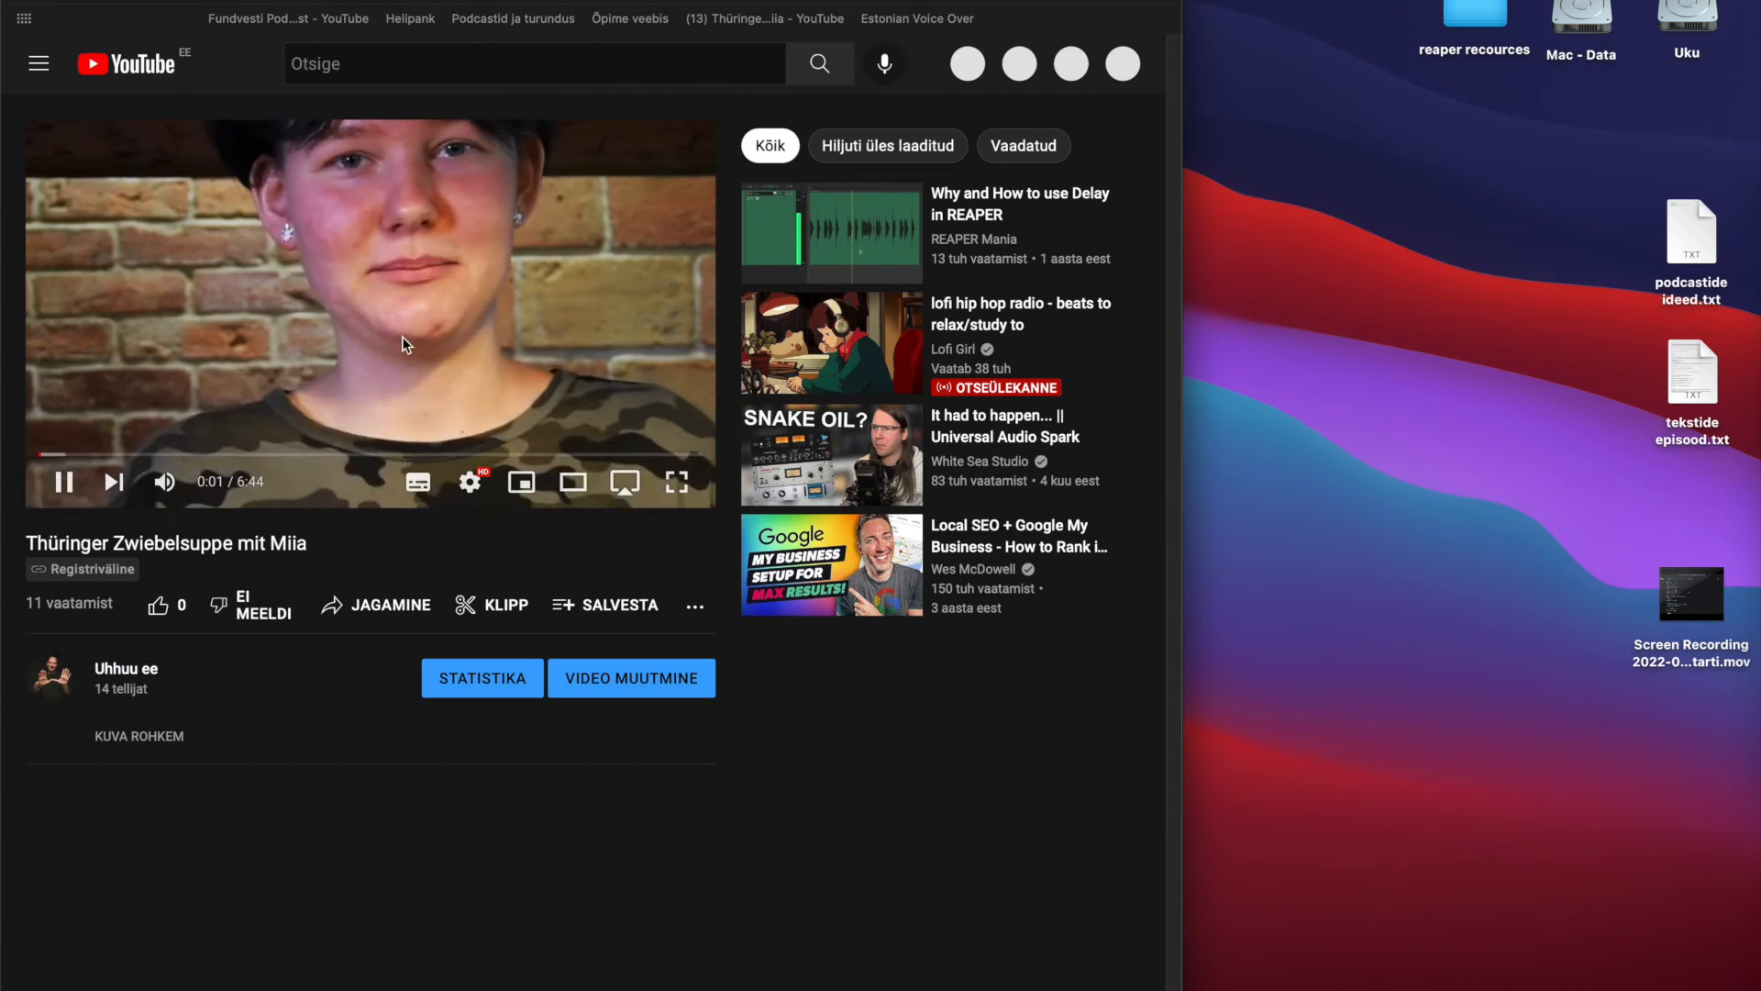
Step: Adjust the YouTube video's volume and move the Safari window aside to uncover the RØDE Connect mixer's channels
{"action": "left_click", "coordinate": [199, 483]}
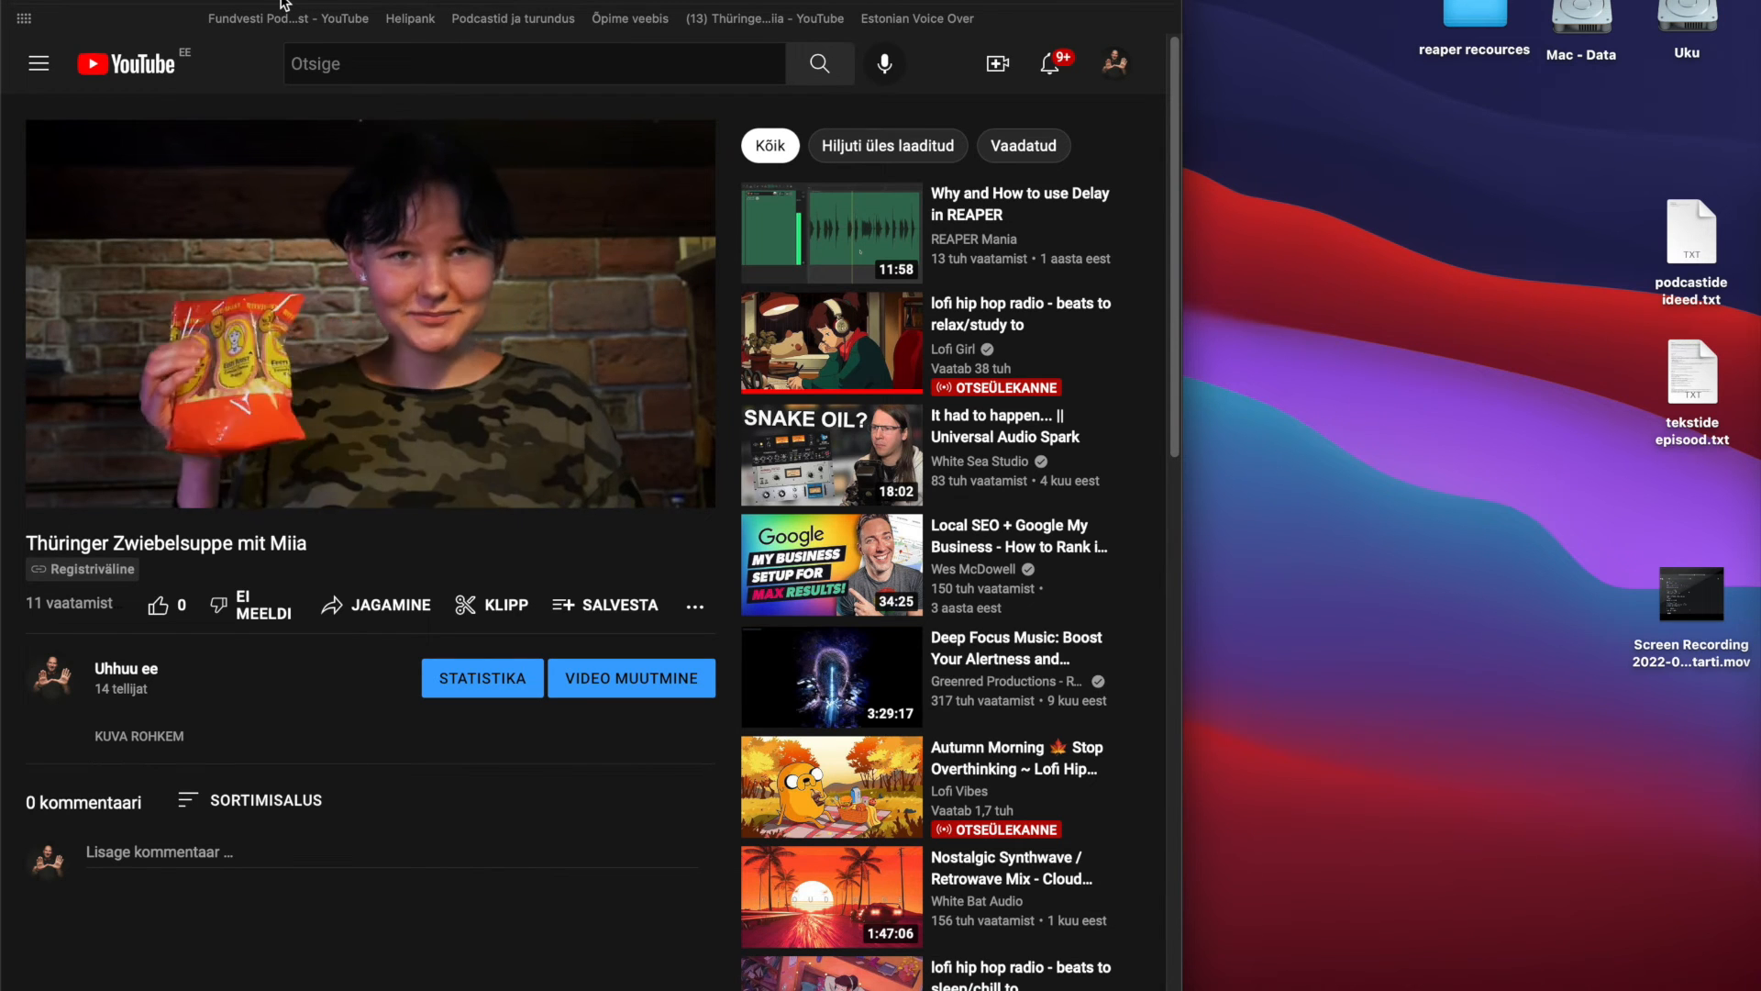
{"action": "left_click_drag", "start_coordinate": [273, 0], "coordinate": [759, 1]}
{"action": "left_click_drag", "start_coordinate": [422, 11], "coordinate": [287, 0]}
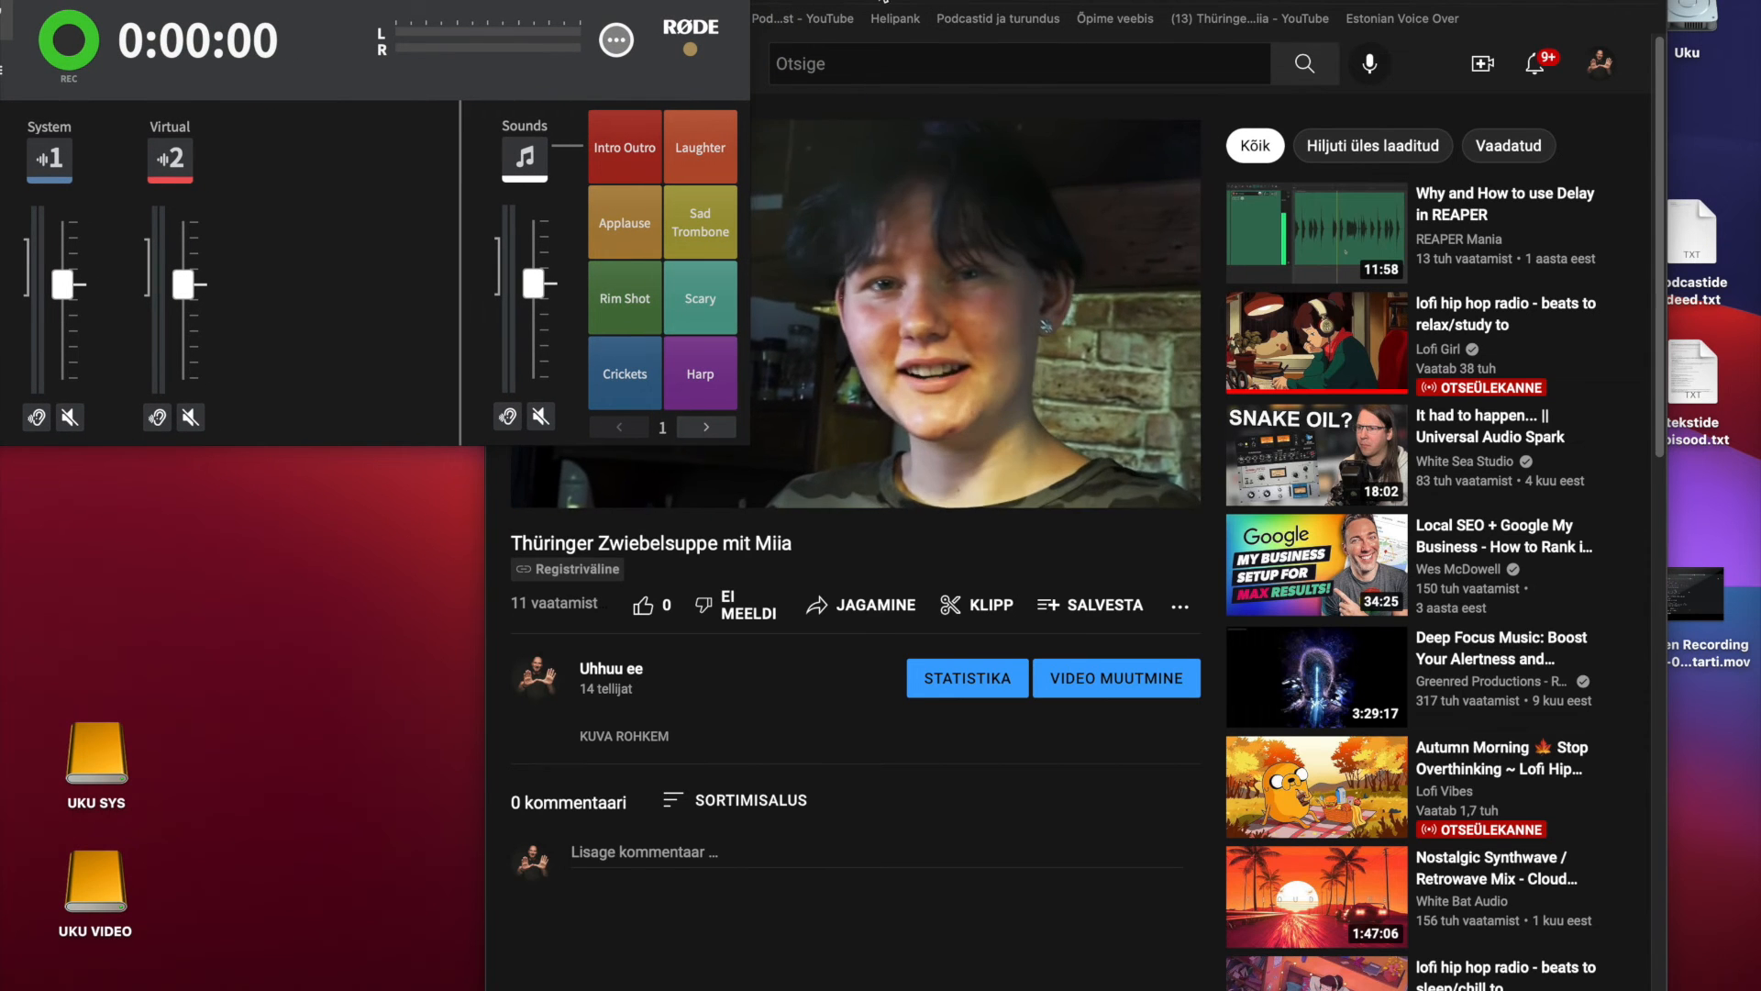
{"action": "left_click", "coordinate": [1239, 2]}
{"action": "left_click_drag", "start_coordinate": [1238, 2], "coordinate": [1441, 2]}
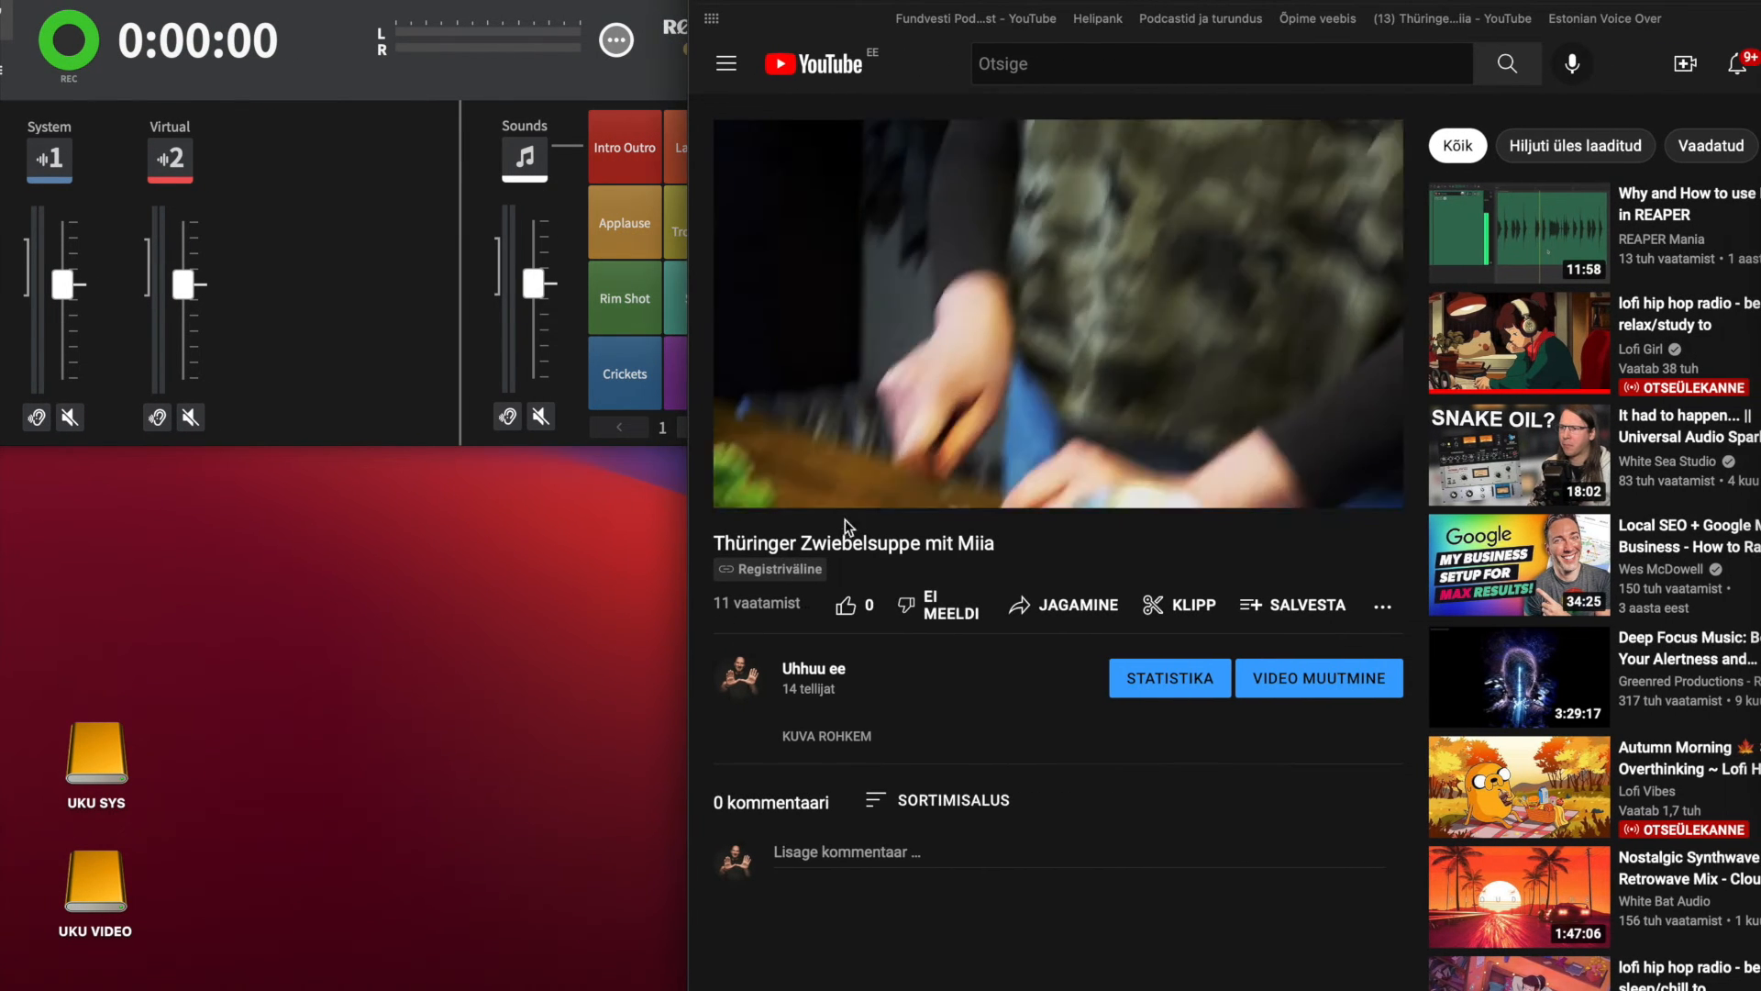
{"action": "left_click_drag", "start_coordinate": [886, 486], "coordinate": [911, 486]}
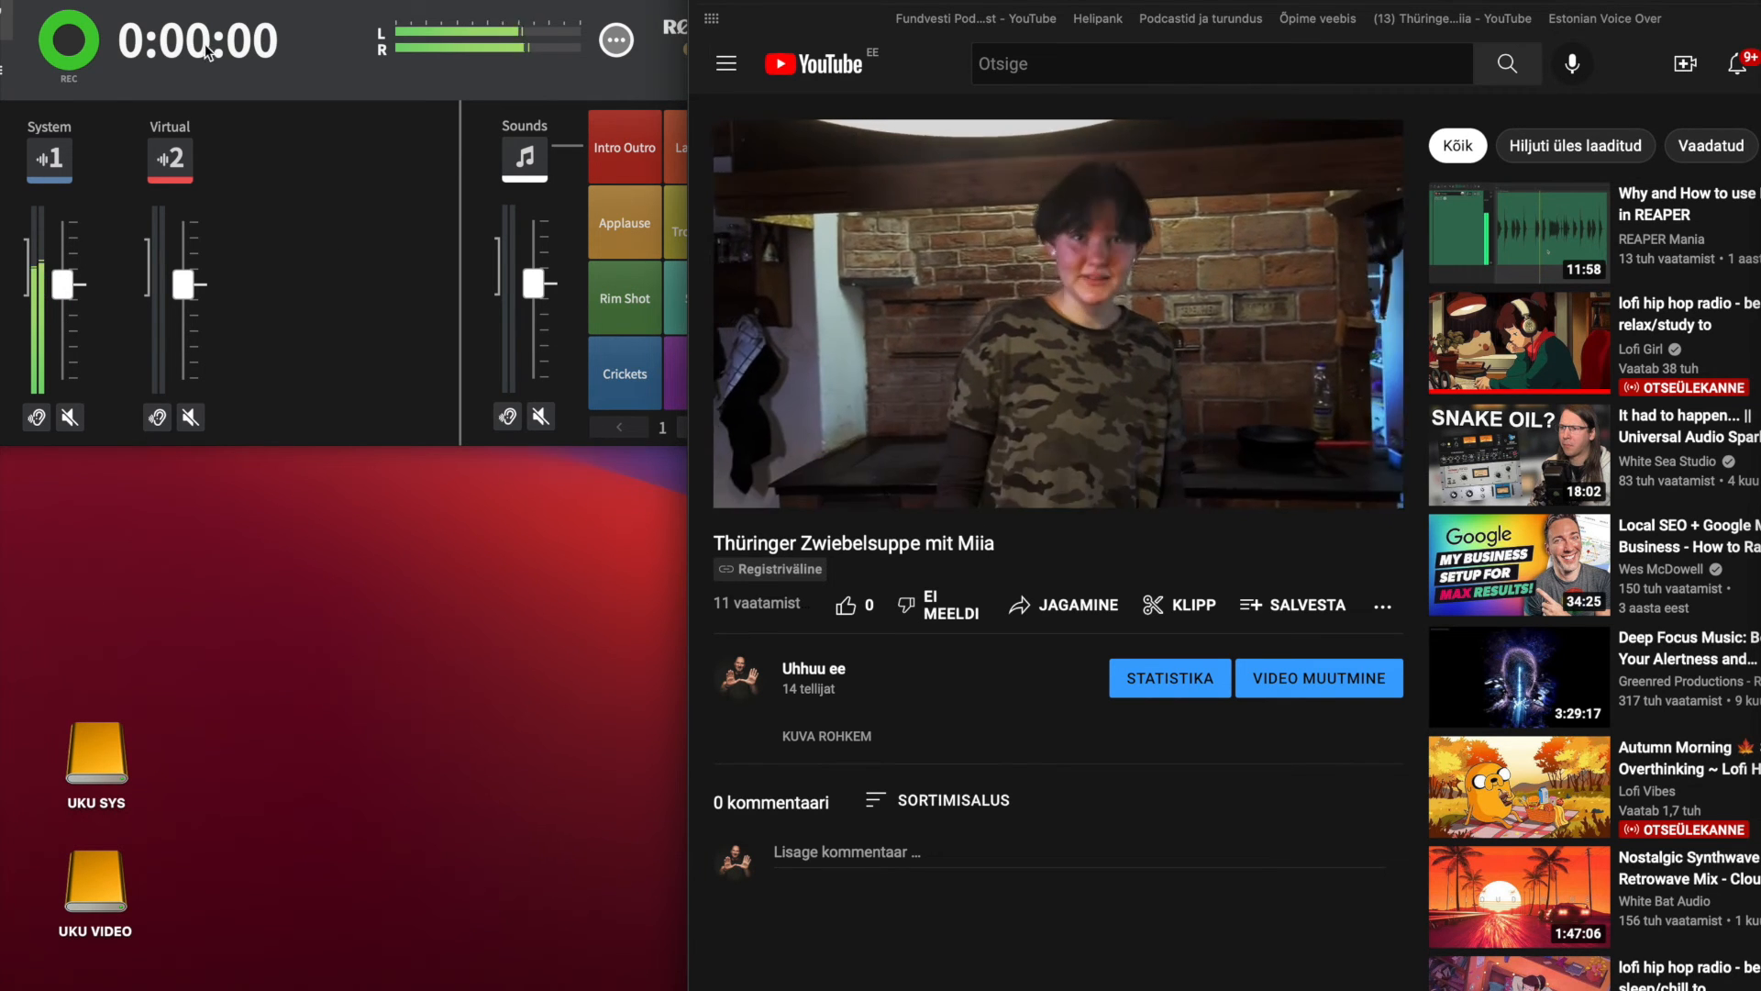
Step: Bring the RØDE Connect mixer forward, record about 10 seconds of the video's system audio, and pause the video
{"action": "mouse_move", "coordinate": [513, 3]}
{"action": "left_mouse_down"}
{"action": "mouse_move", "coordinate": [606, 3]}
{"action": "mouse_move", "coordinate": [541, 3]}
{"action": "left_mouse_up"}
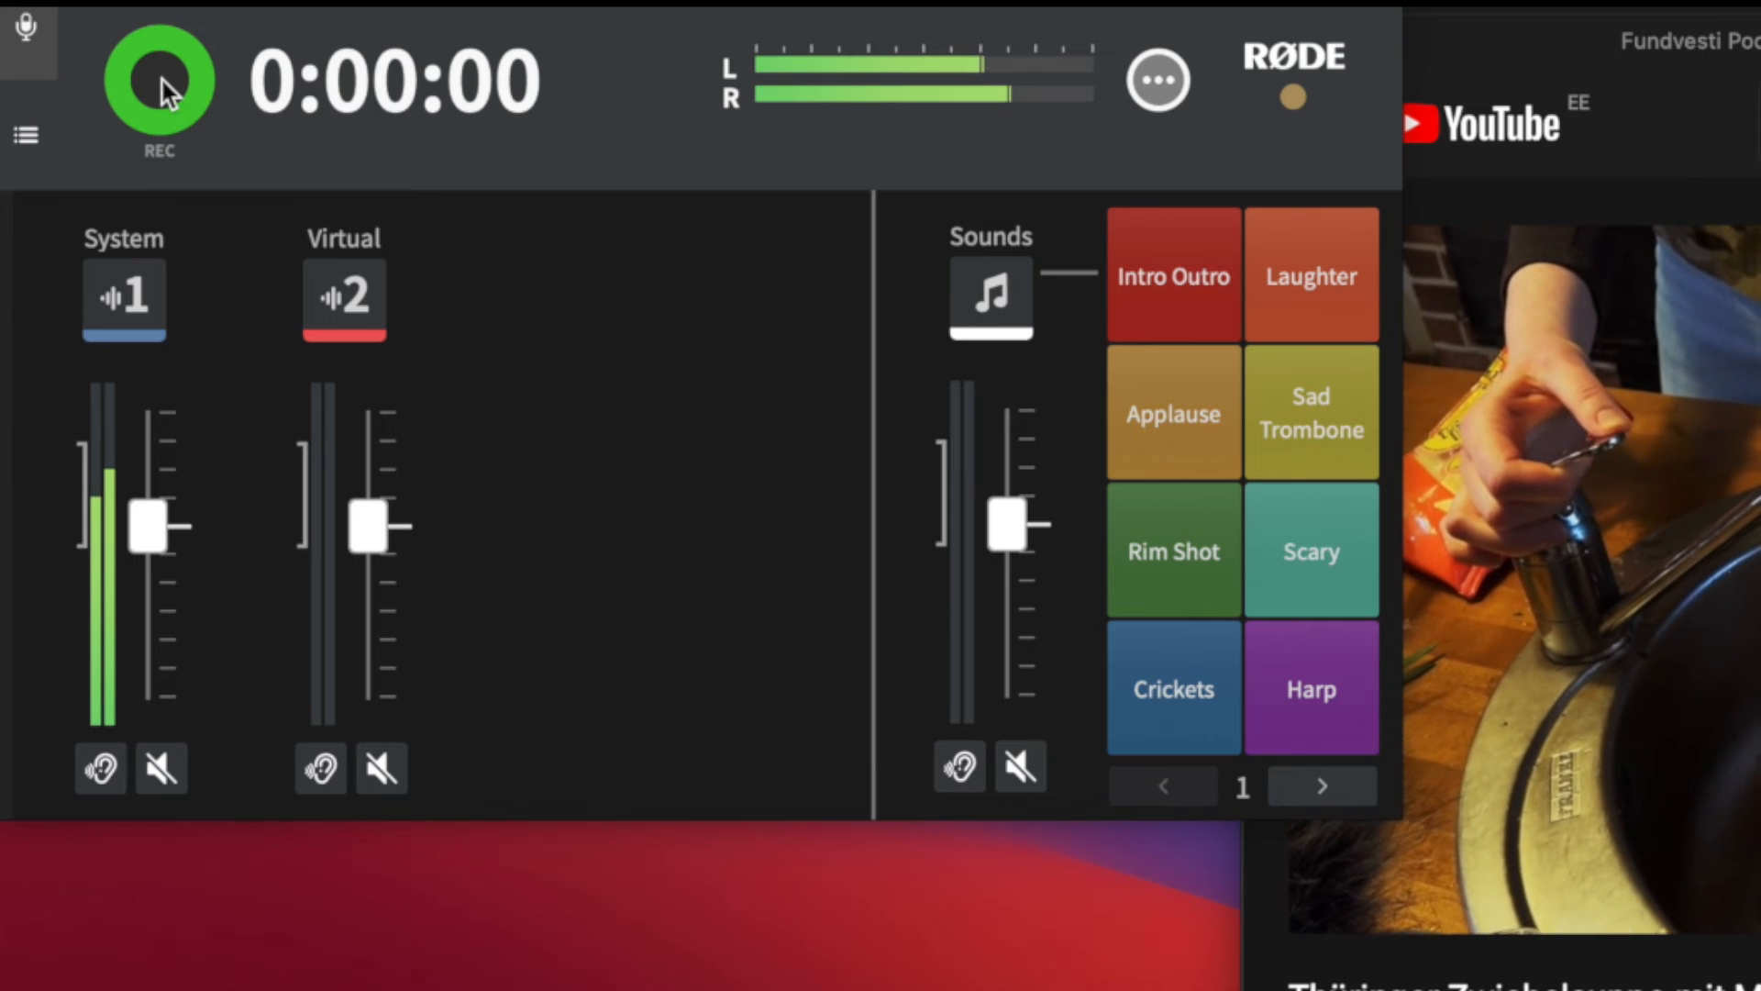
{"action": "left_click", "coordinate": [167, 83]}
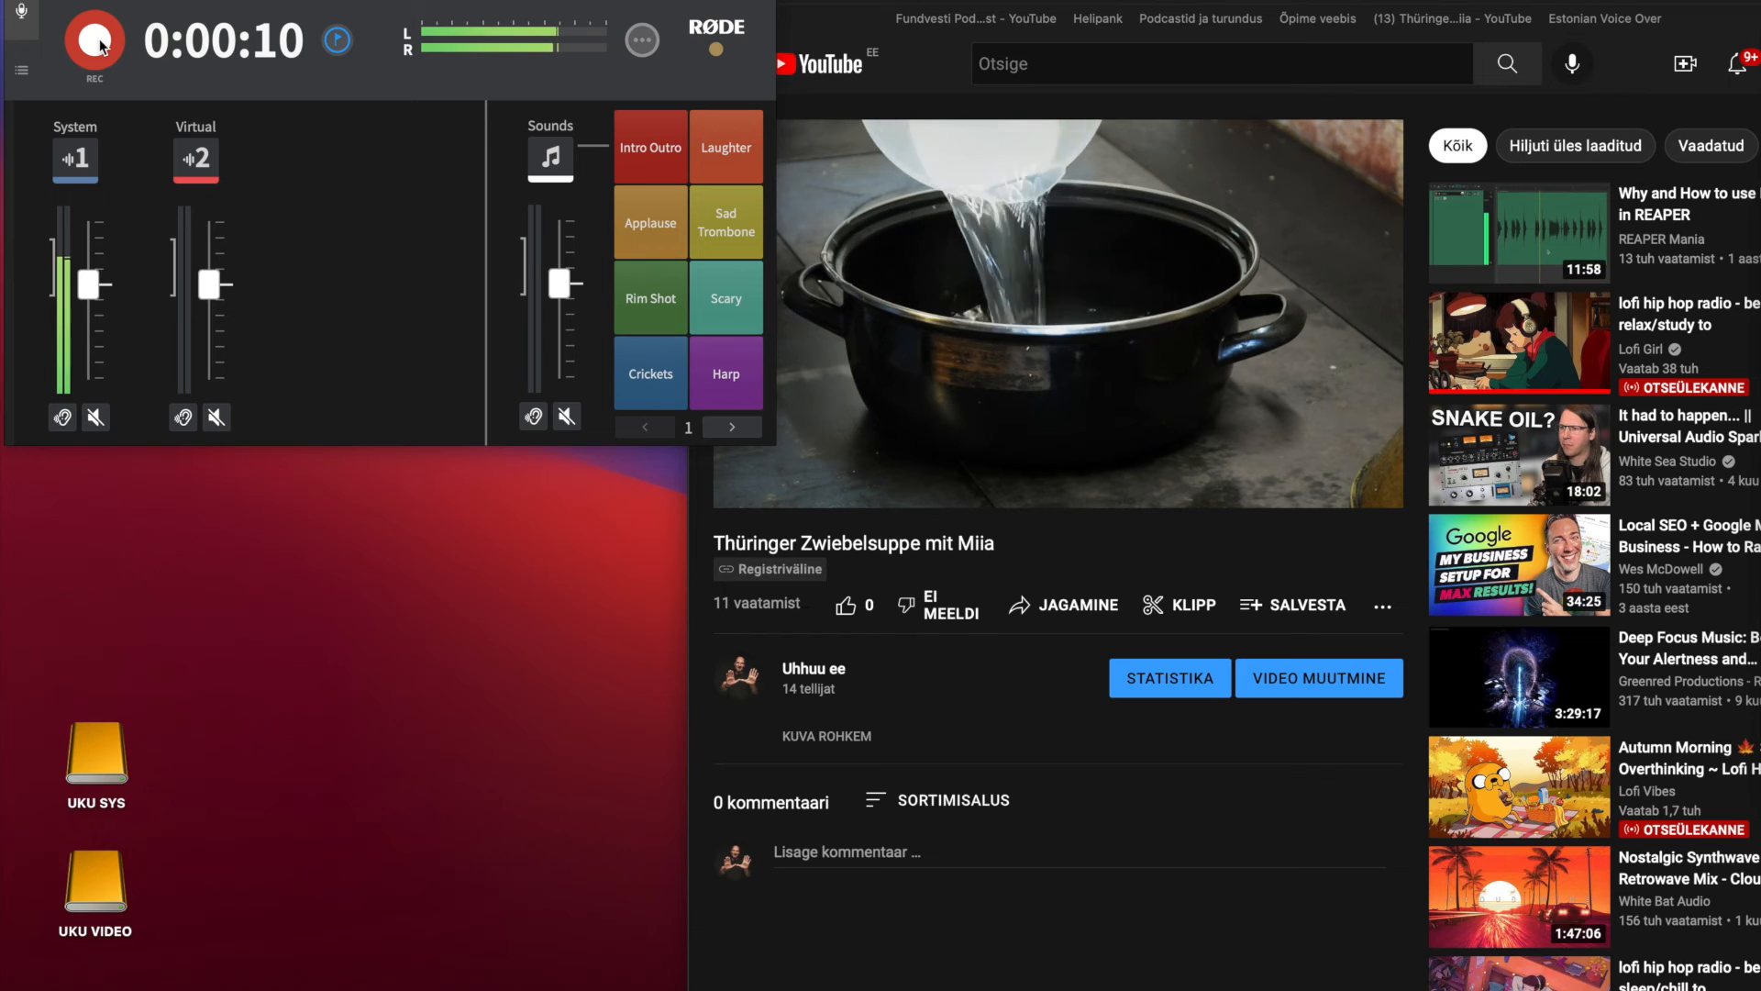
{"action": "left_click", "coordinate": [95, 41]}
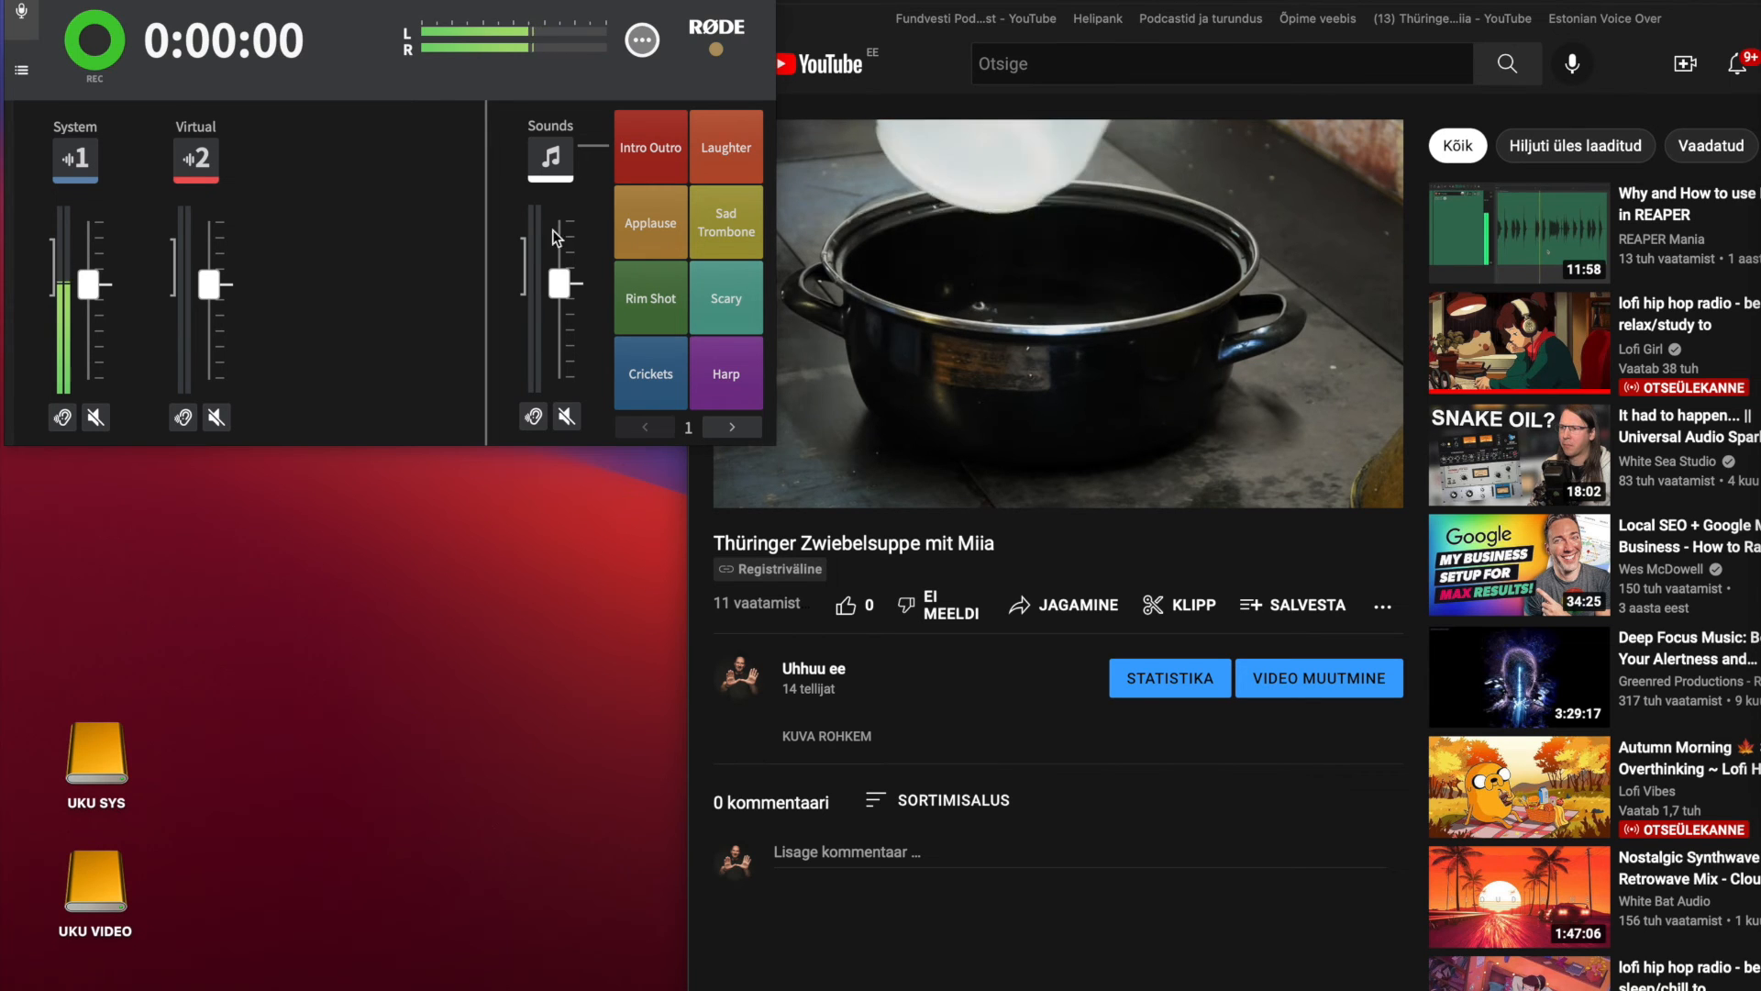
{"action": "left_click", "coordinate": [904, 473]}
{"action": "left_click", "coordinate": [756, 484]}
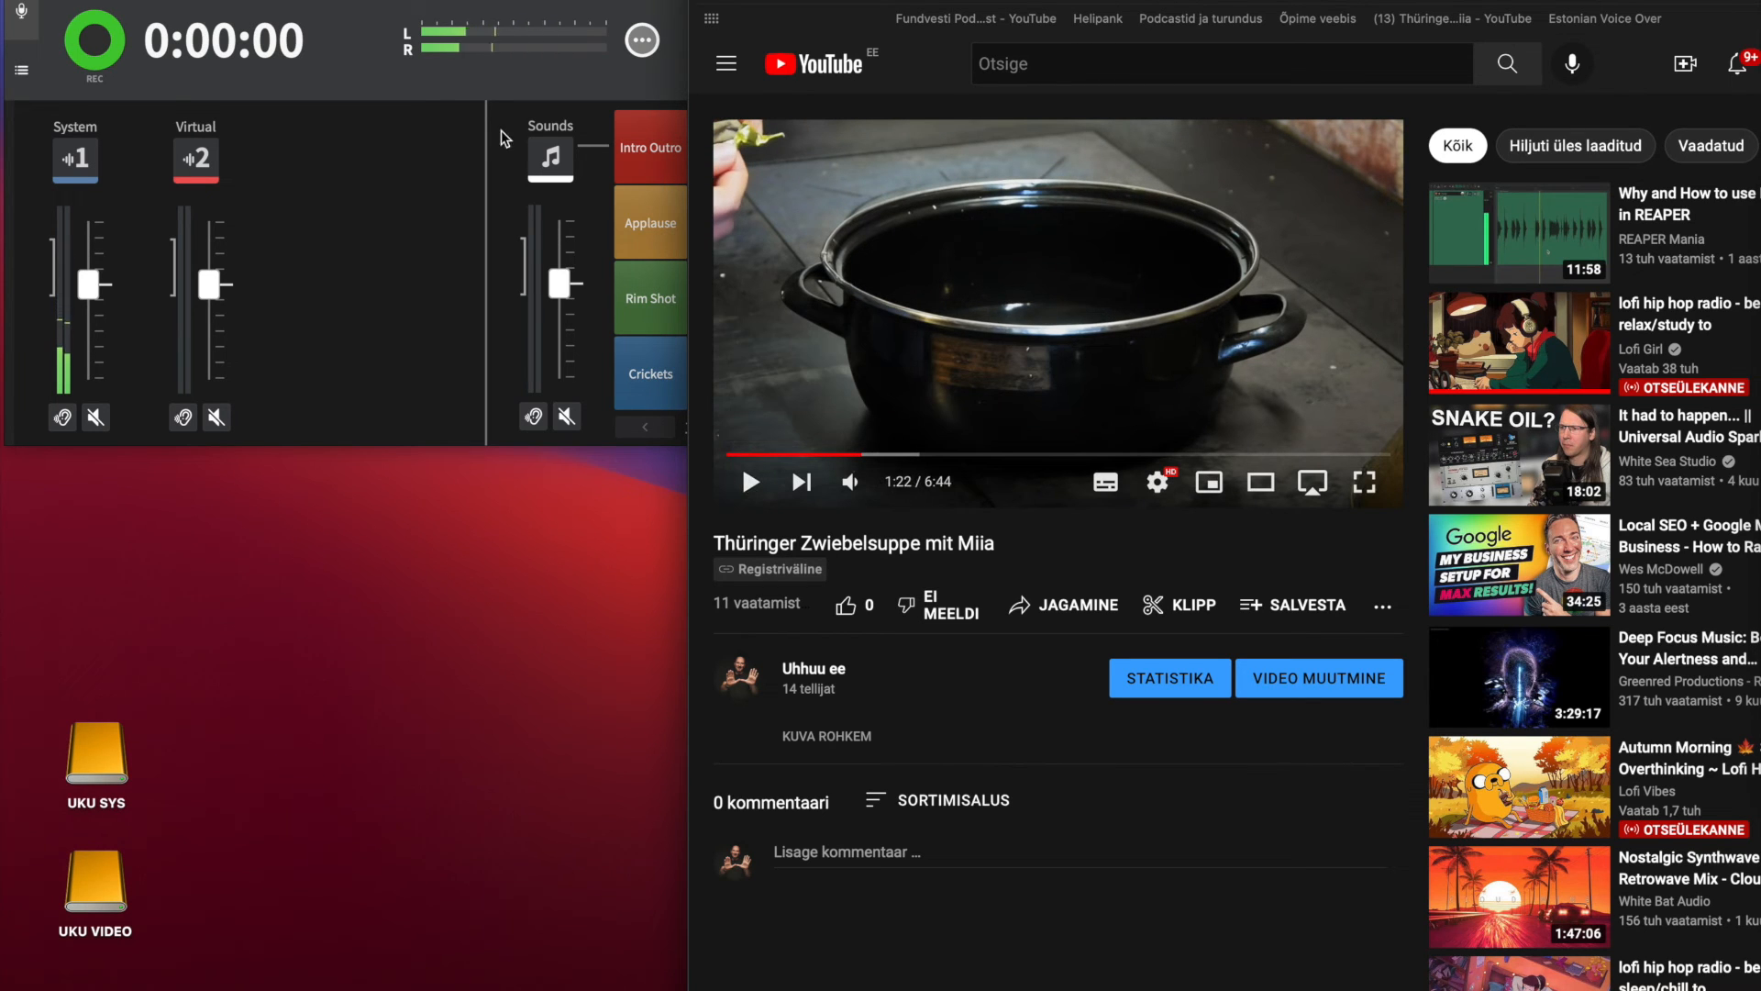
Step: Reposition the mixer window, lower the System channel fader slightly, and check its level by briefly playing the YouTube video
{"action": "left_click", "coordinate": [372, 3]}
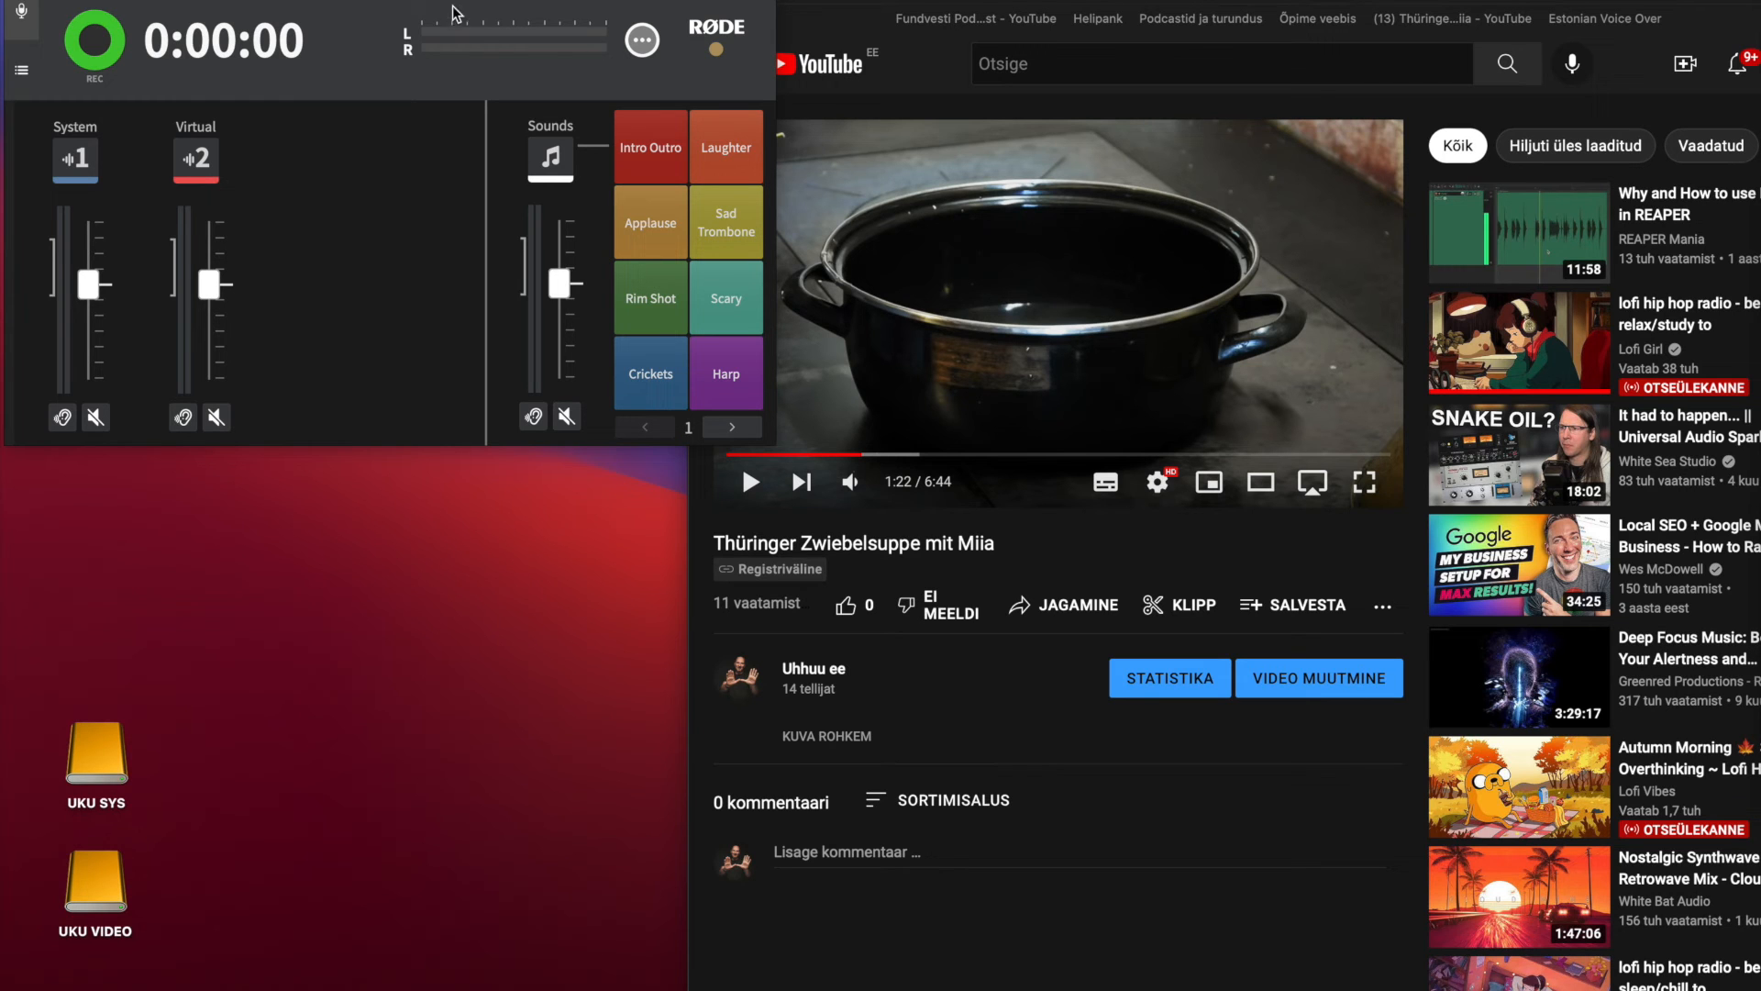
{"action": "left_click_drag", "start_coordinate": [371, 2], "coordinate": [393, 7]}
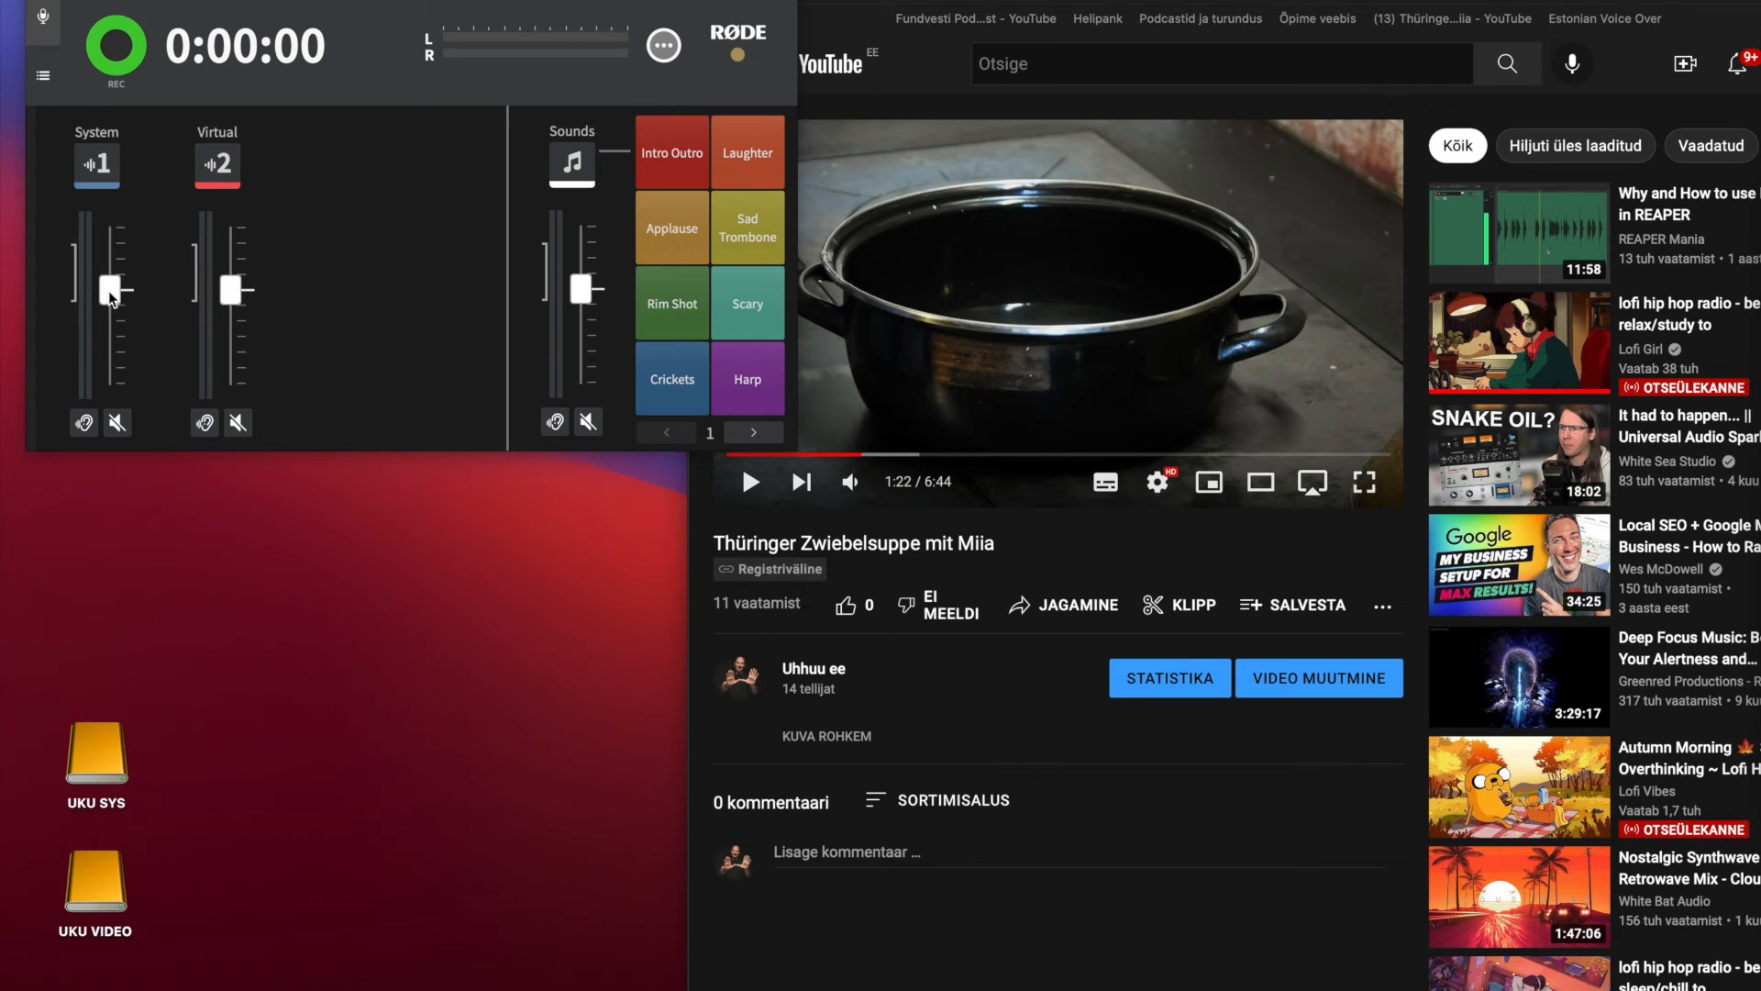
{"action": "left_click_drag", "start_coordinate": [117, 346], "coordinate": [129, 290]}
{"action": "left_click", "coordinate": [782, 504]}
{"action": "left_click", "coordinate": [749, 484]}
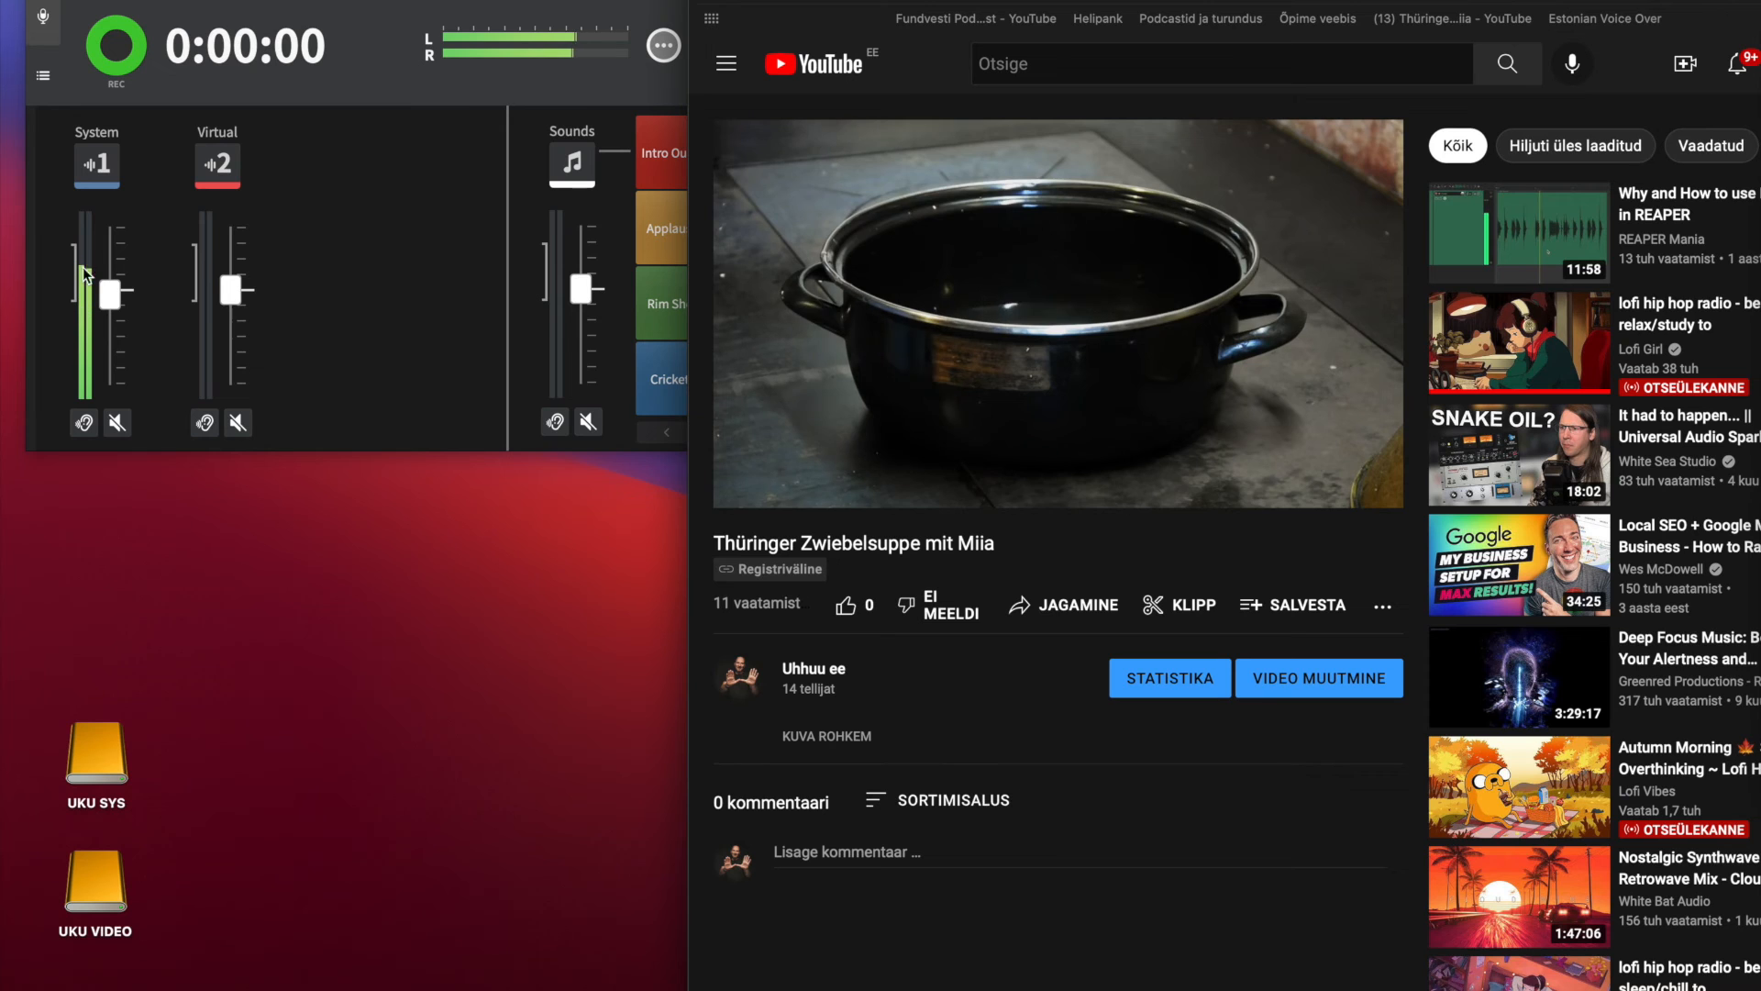
{"action": "key", "text": "space"}
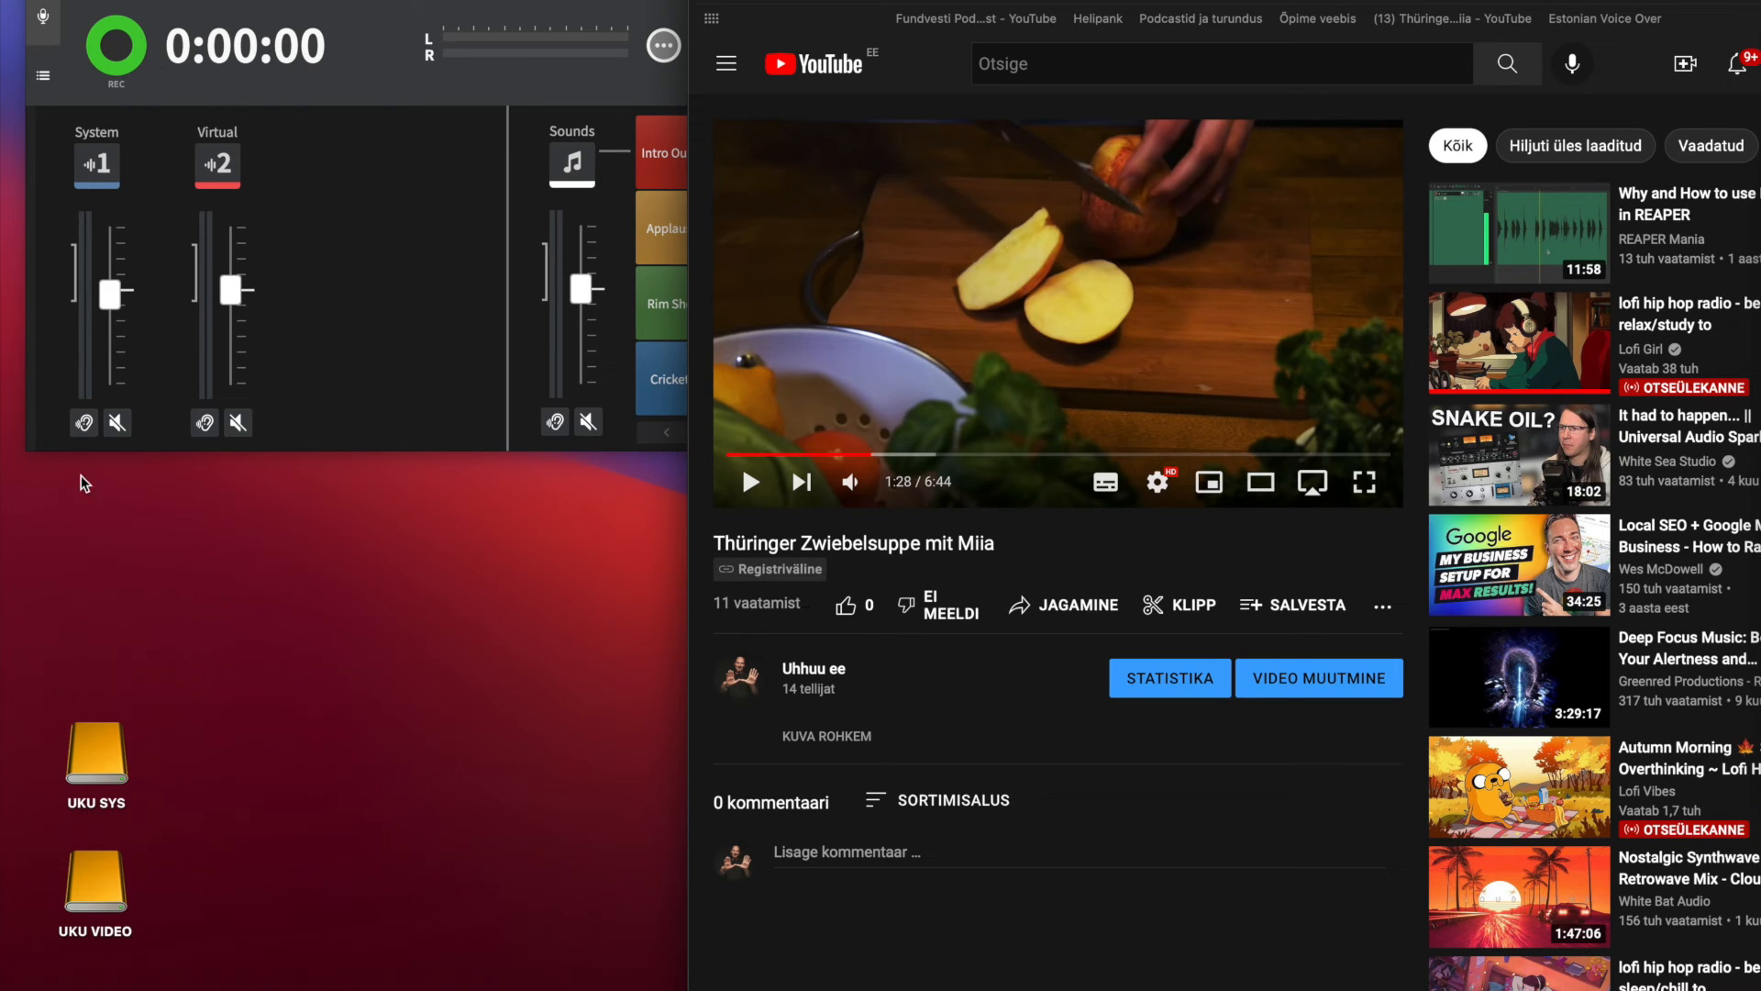
Step: Try the System channel's listen and mute functions and view its level setting
{"action": "left_click", "coordinate": [83, 422]}
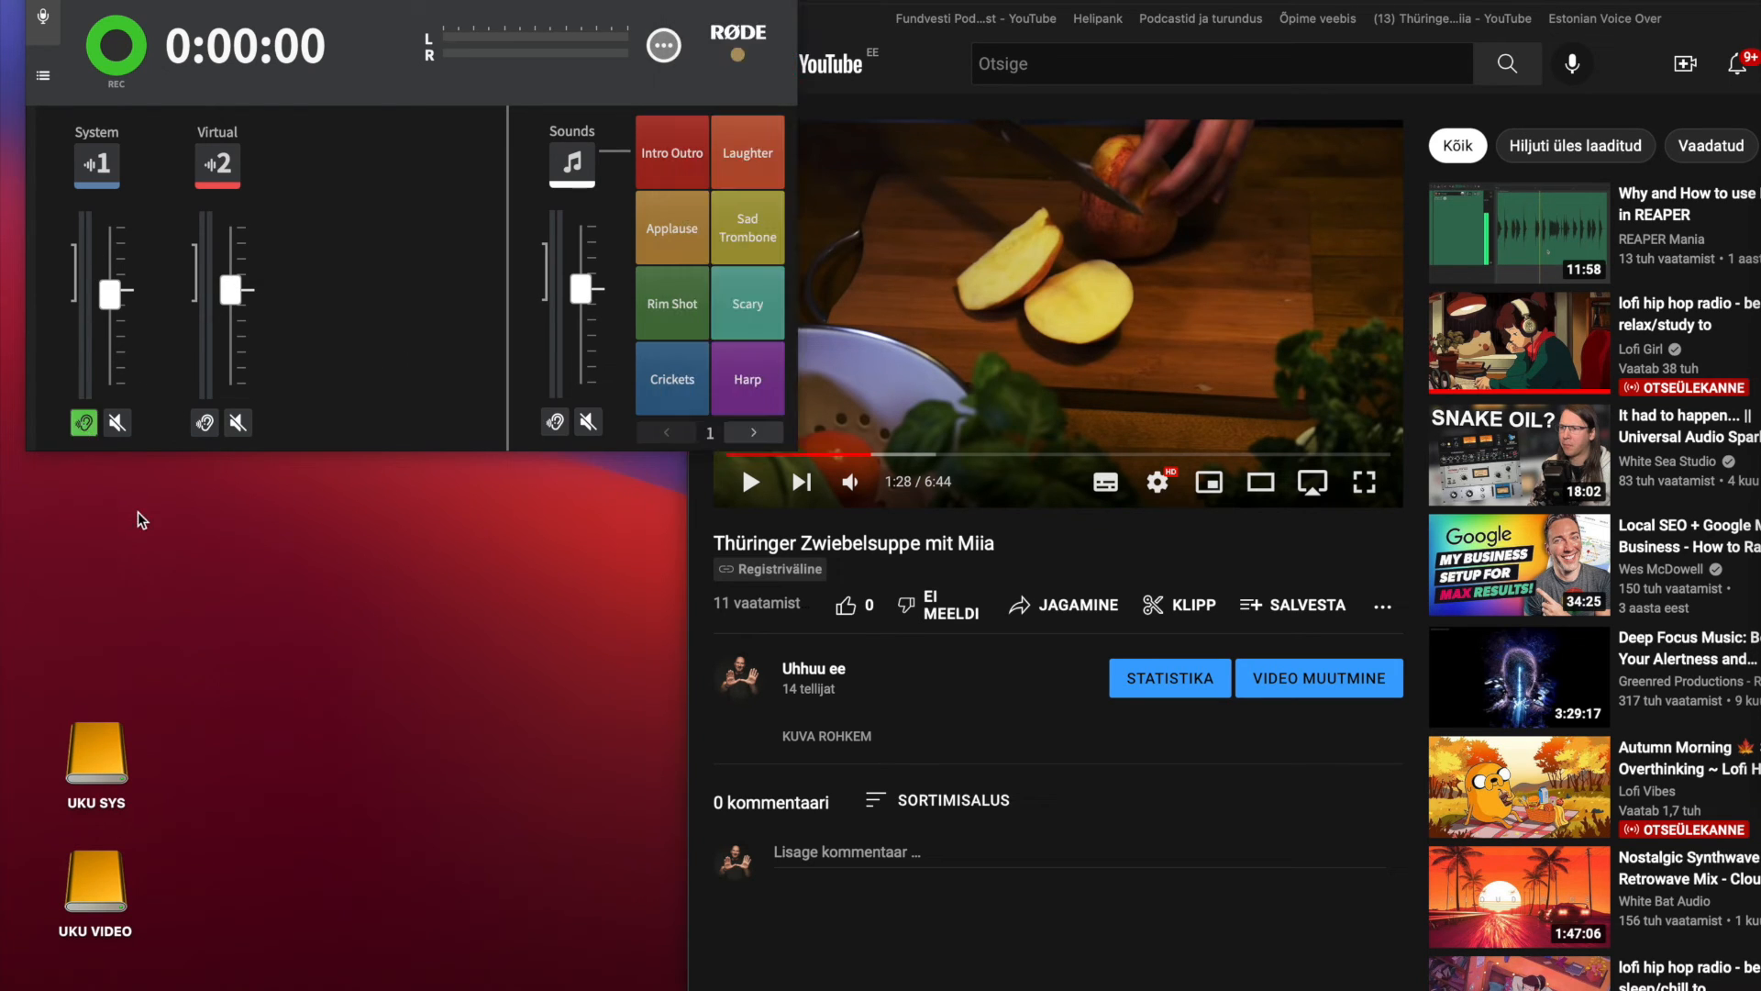
{"action": "left_click", "coordinate": [83, 424]}
{"action": "left_click", "coordinate": [117, 423]}
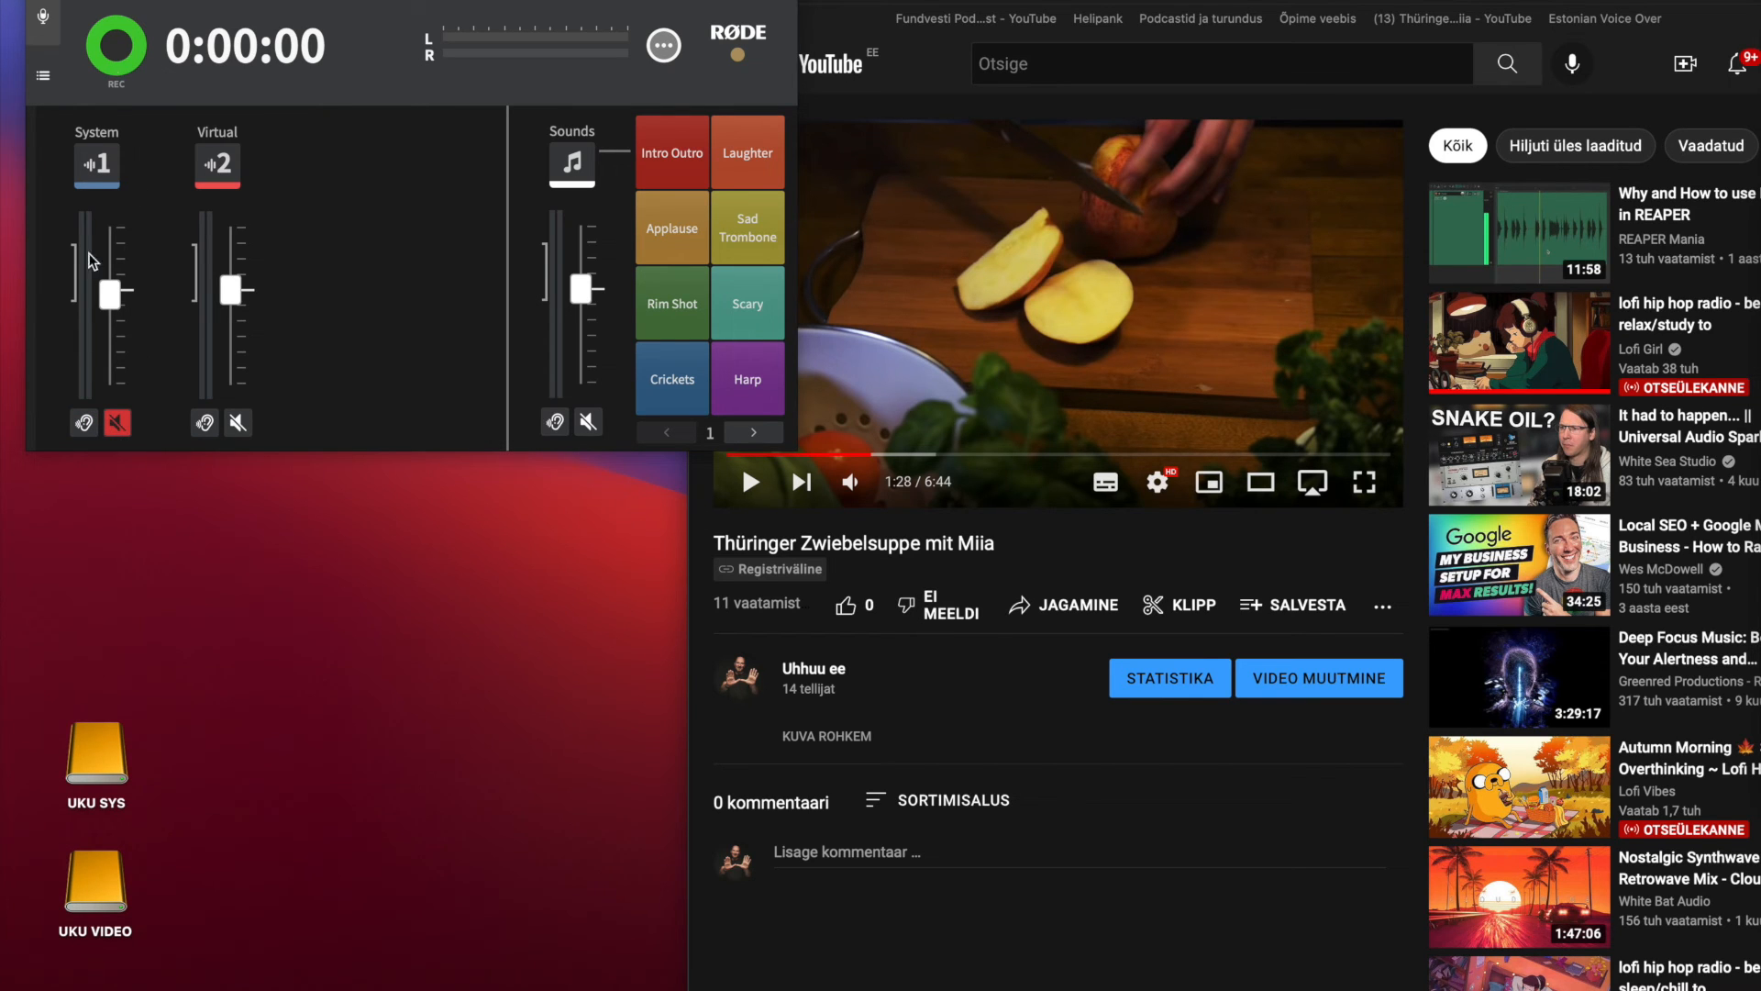
{"action": "left_click", "coordinate": [95, 165]}
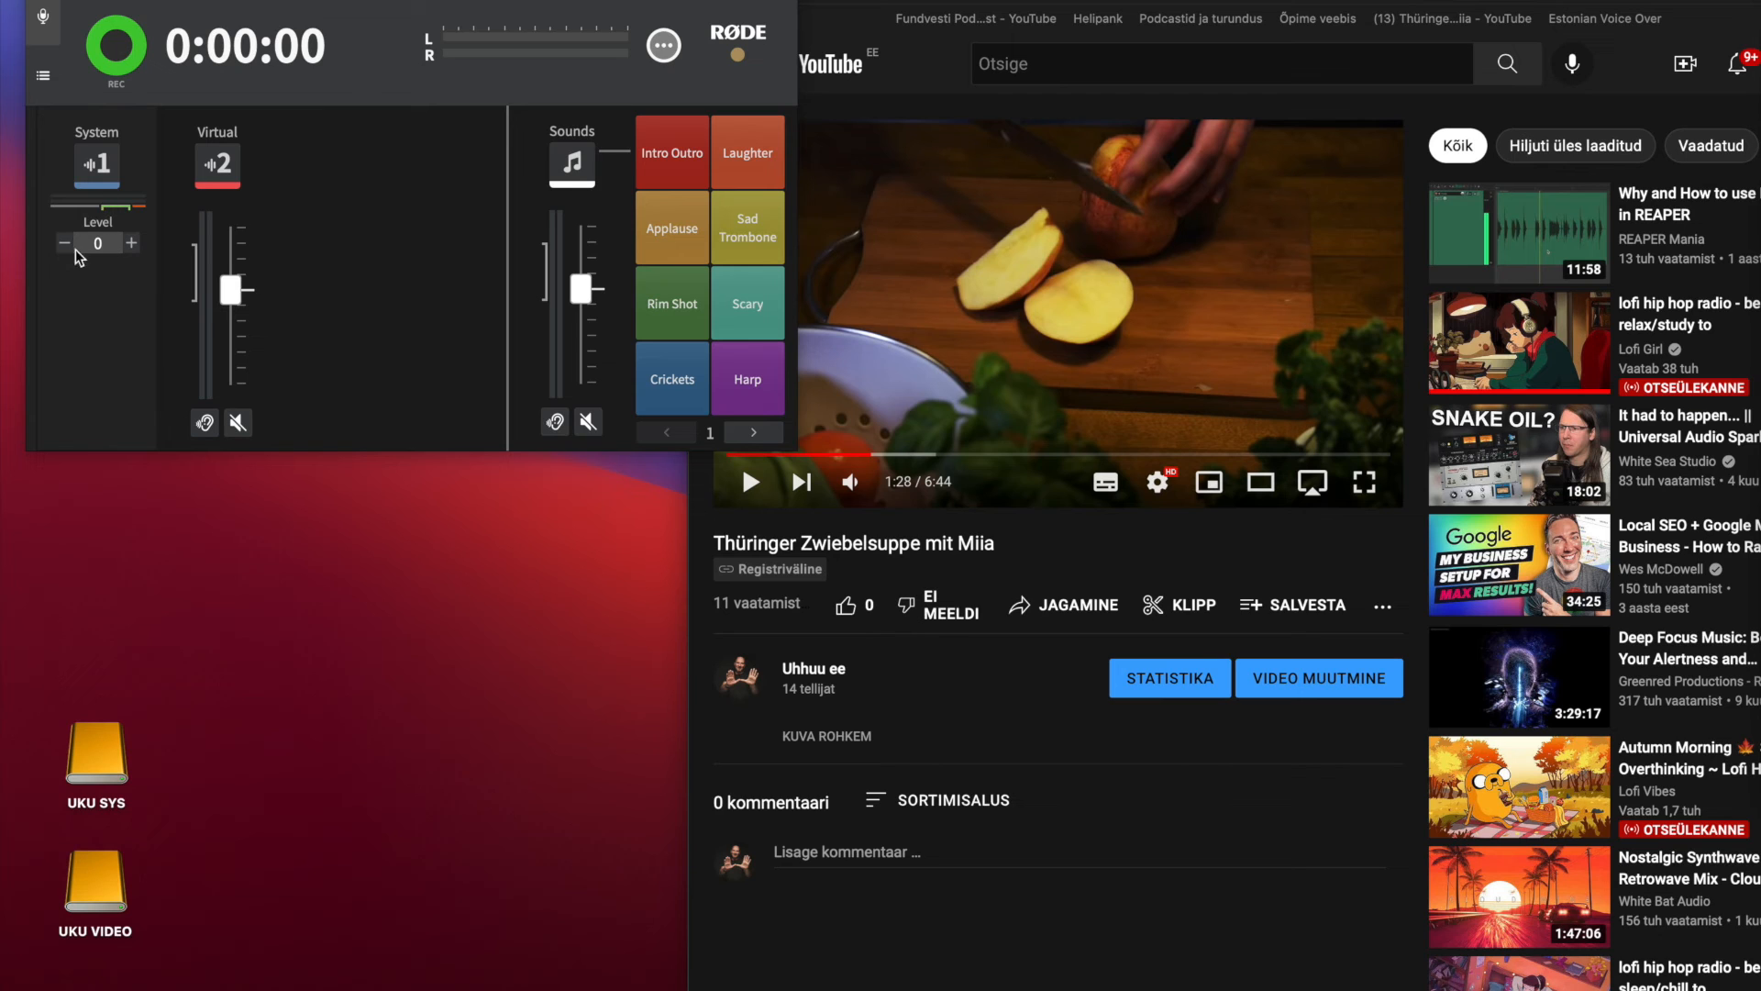
{"action": "left_click", "coordinate": [100, 168]}
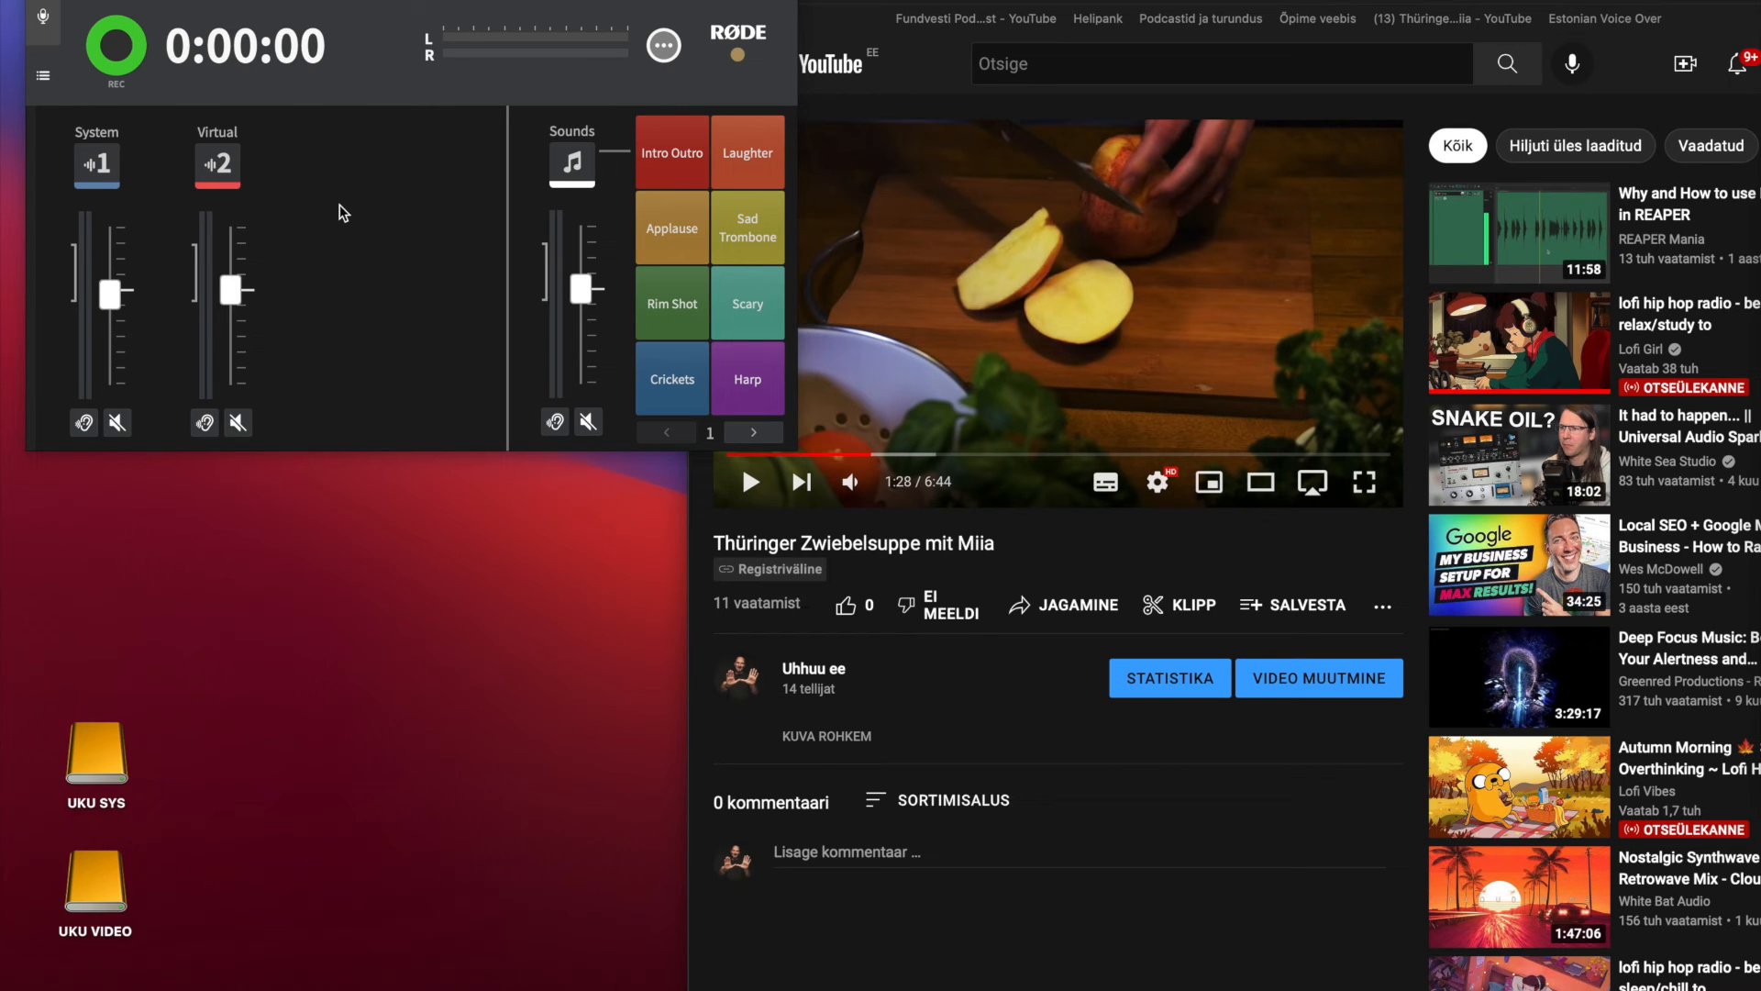
Step: Open the list of saved recordings, select Recording 23 and look through its waveform to the end and back
{"action": "left_click", "coordinate": [43, 77]}
{"action": "scroll", "coordinate": [92, 229], "scroll_direction": "down", "scroll_amount": 10}
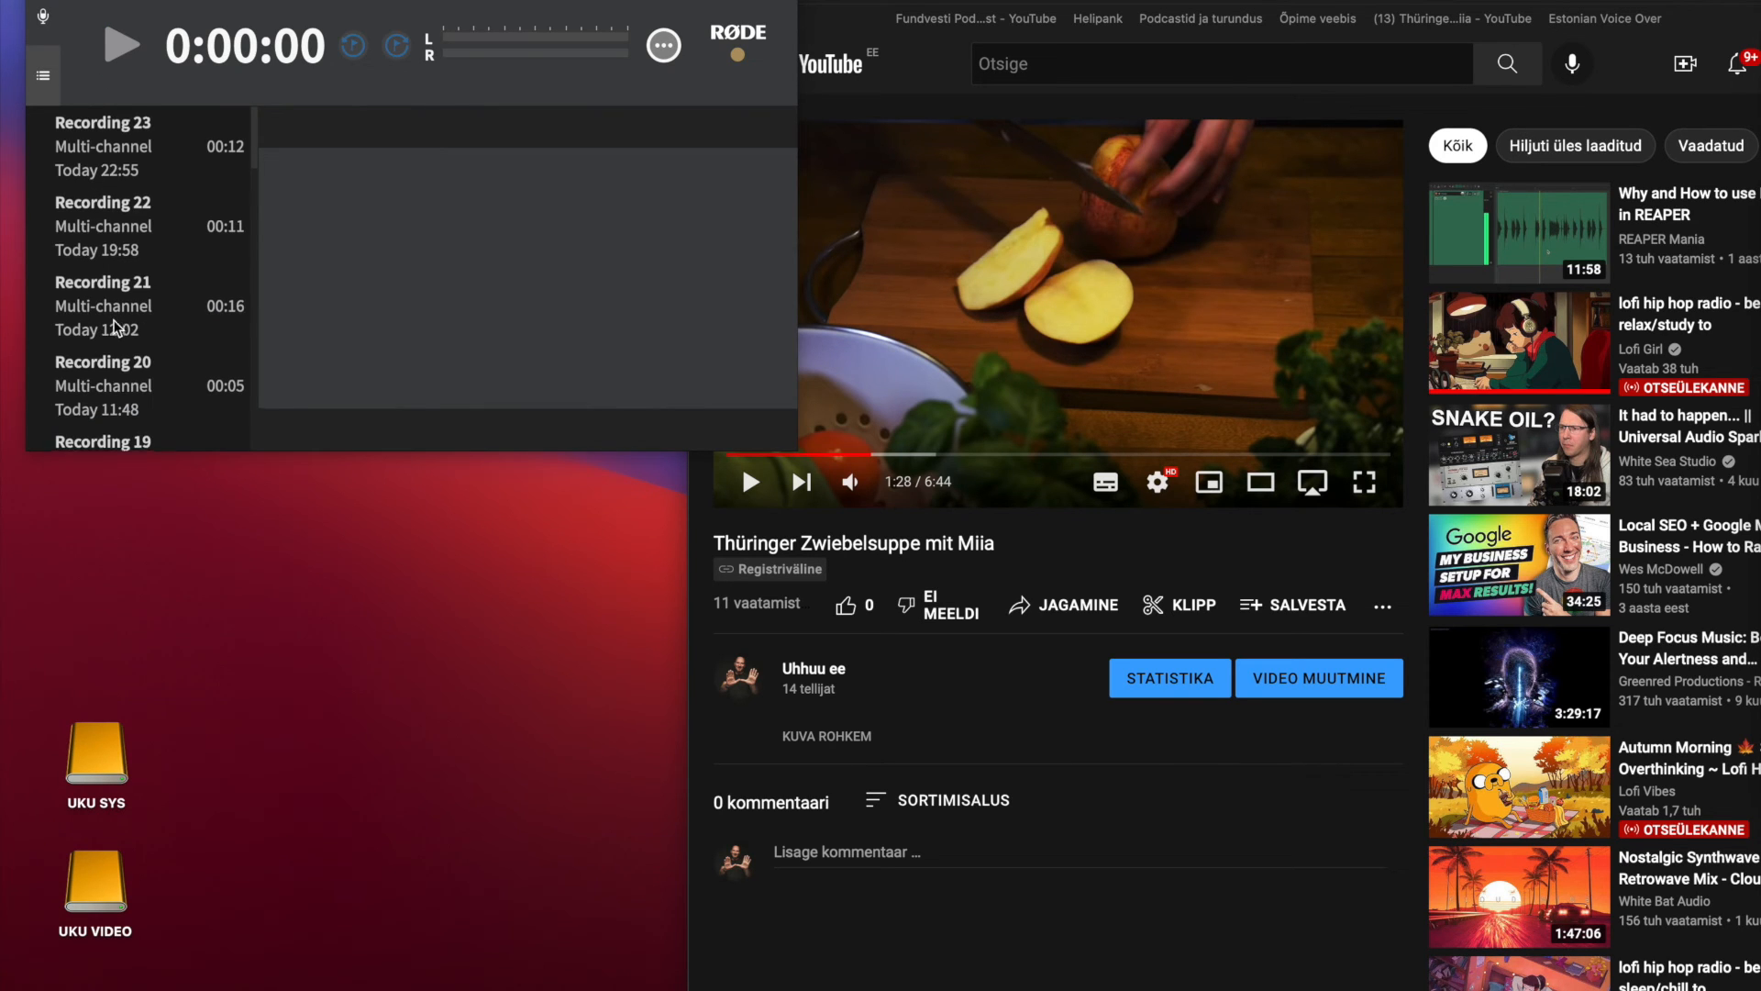
{"action": "scroll", "coordinate": [110, 340], "scroll_direction": "up", "scroll_amount": 6}
{"action": "scroll", "coordinate": [117, 329], "scroll_direction": "up", "scroll_amount": 3}
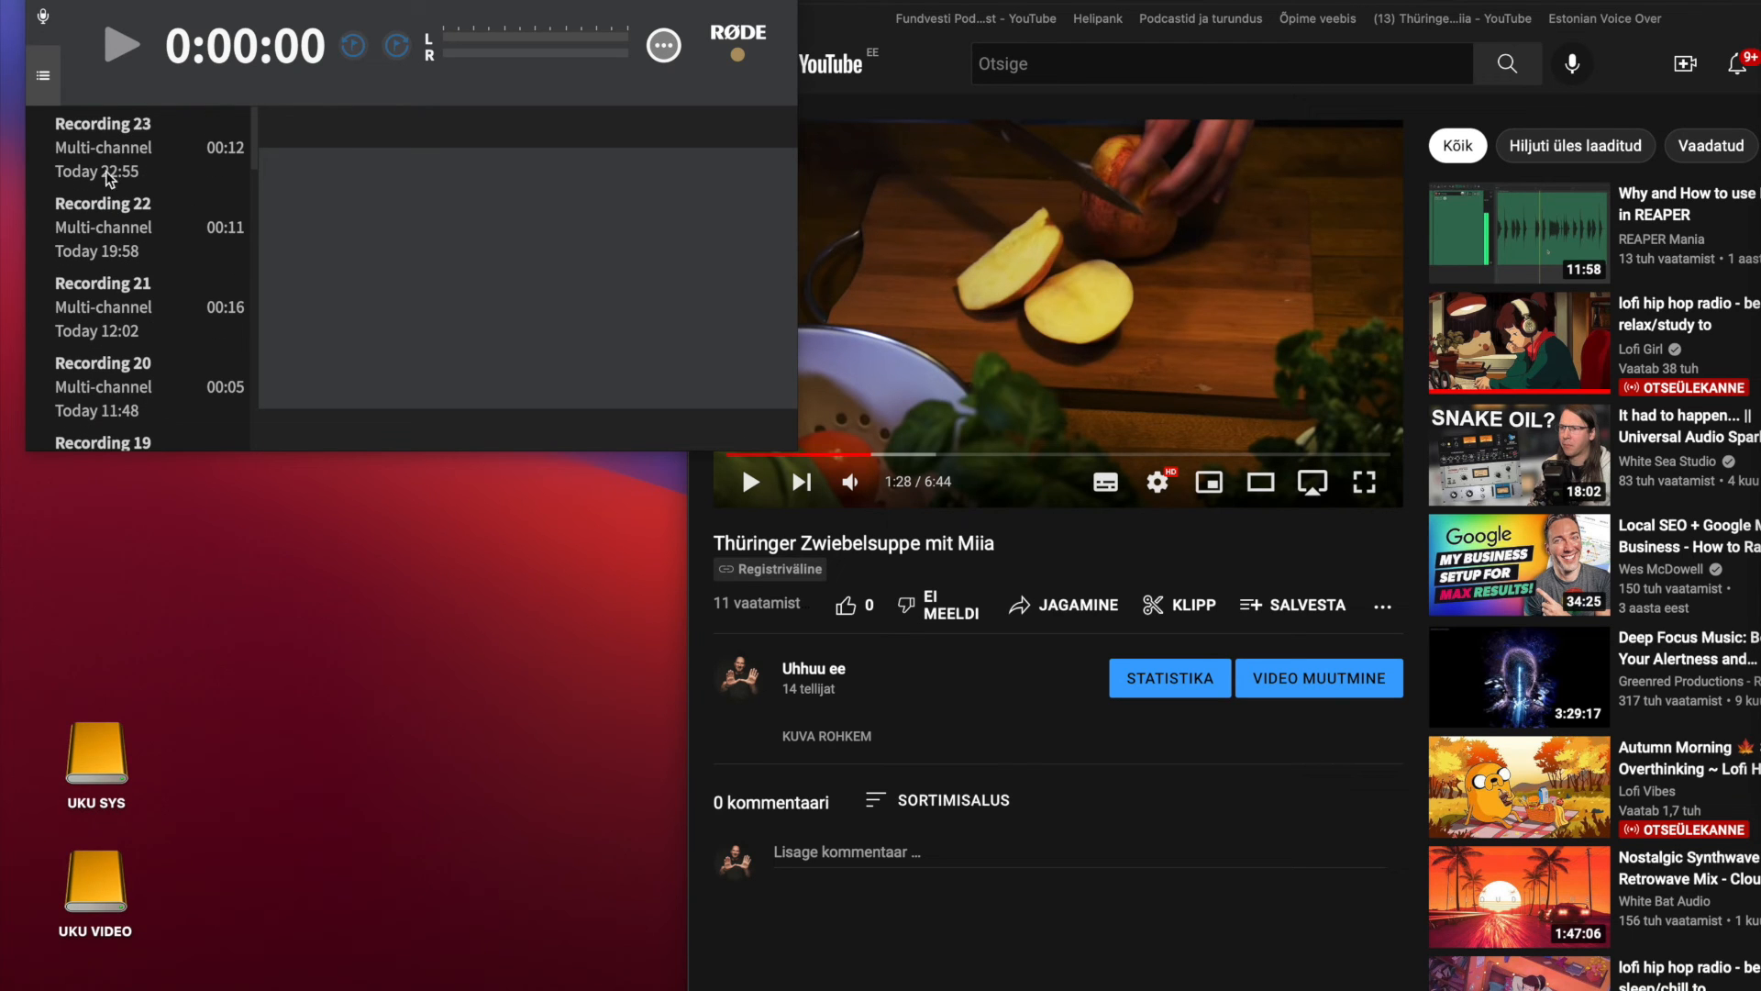
{"action": "left_click", "coordinate": [91, 146]}
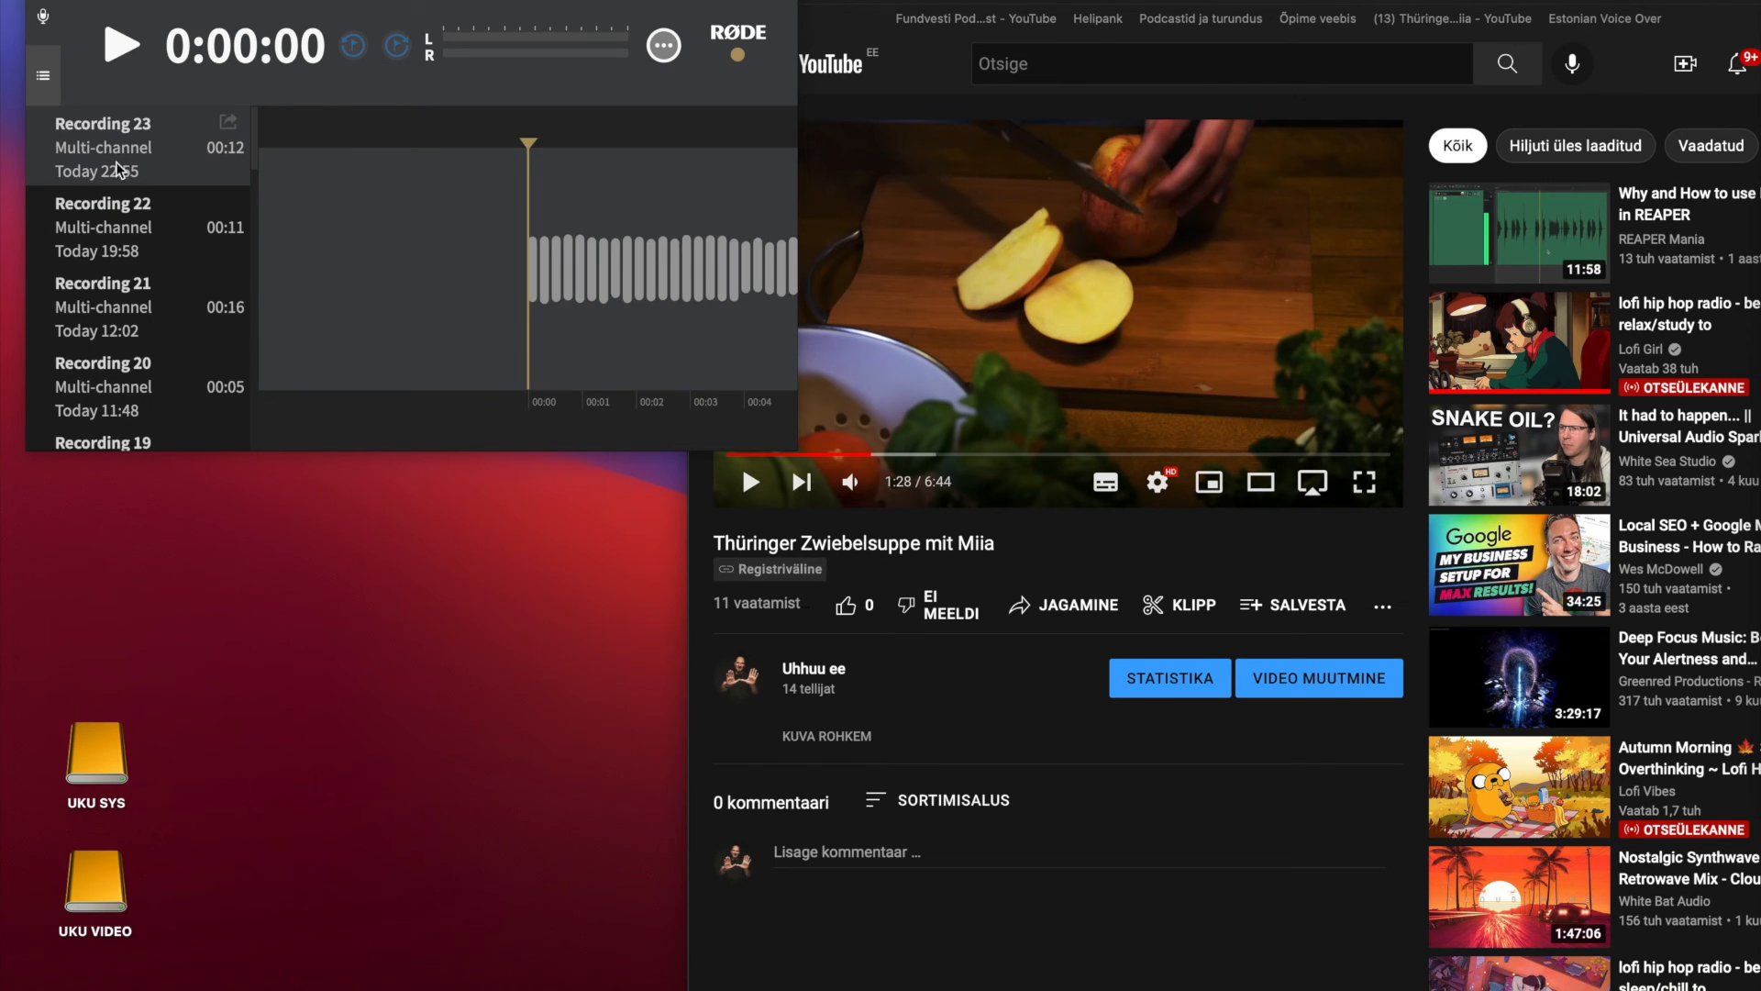
{"action": "scroll", "coordinate": [677, 260], "scroll_direction": "right", "scroll_amount": 5}
{"action": "scroll", "coordinate": [682, 259], "scroll_direction": "right", "scroll_amount": 5}
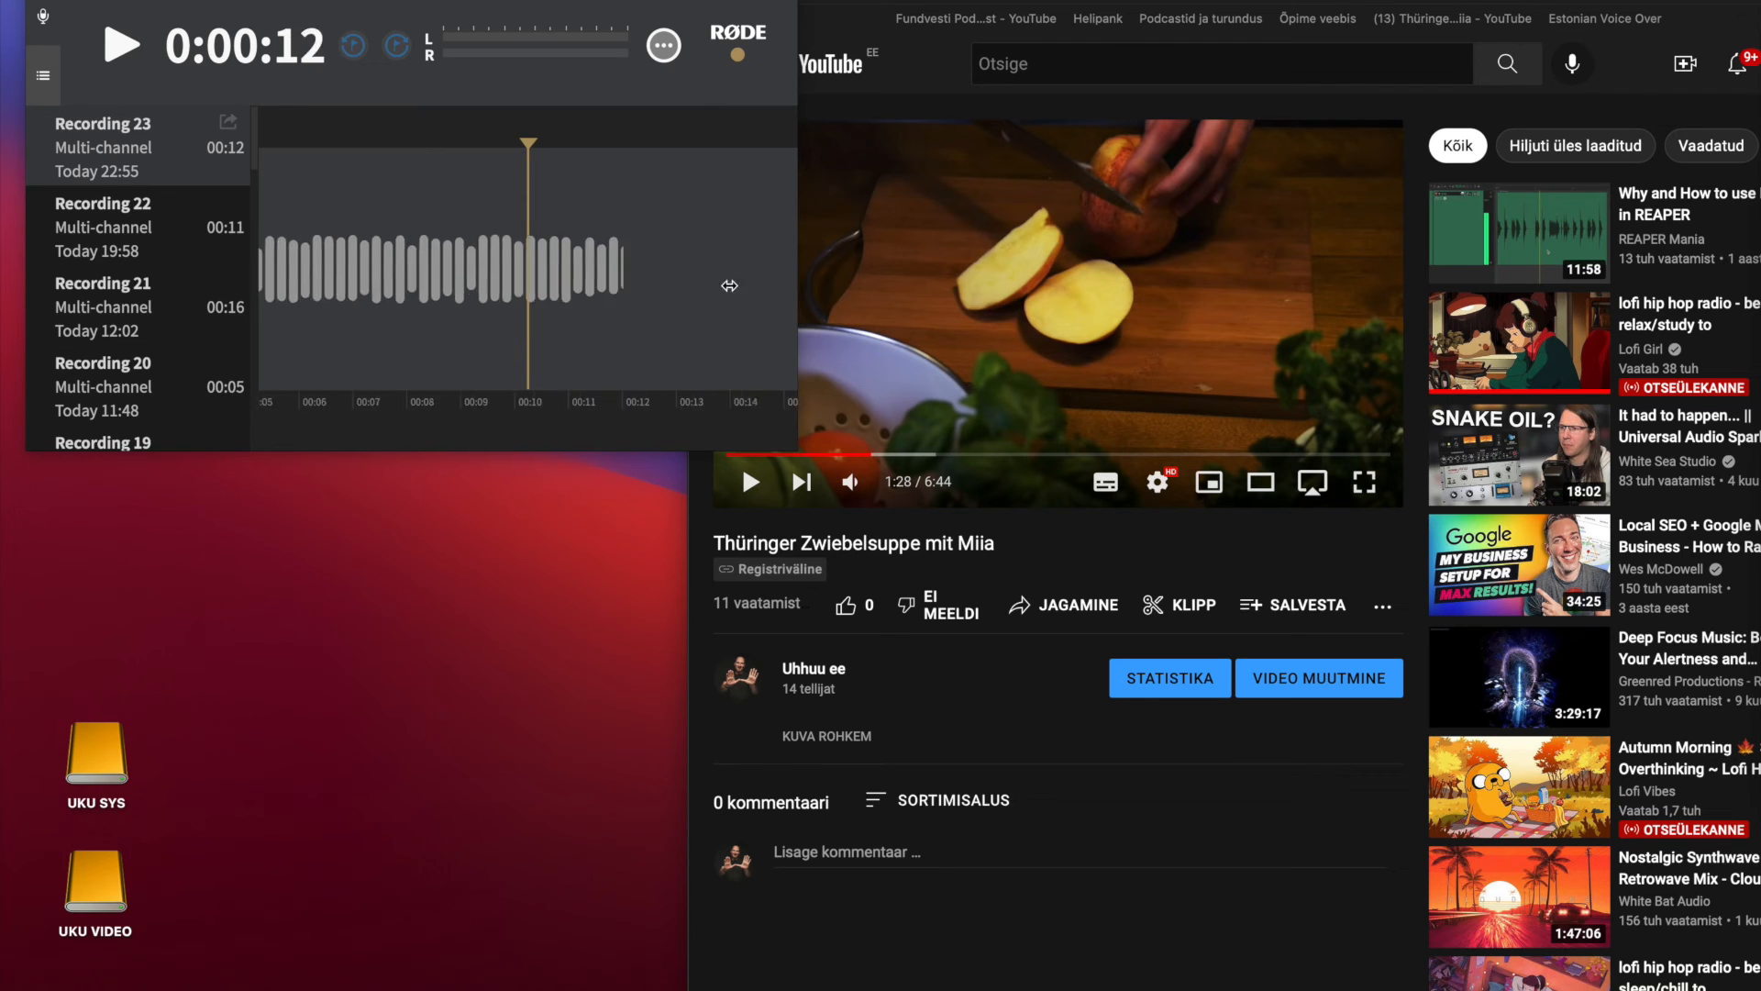
{"action": "scroll", "coordinate": [727, 283], "scroll_direction": "left", "scroll_amount": 8}
{"action": "scroll", "coordinate": [452, 276], "scroll_direction": "left", "scroll_amount": 3}
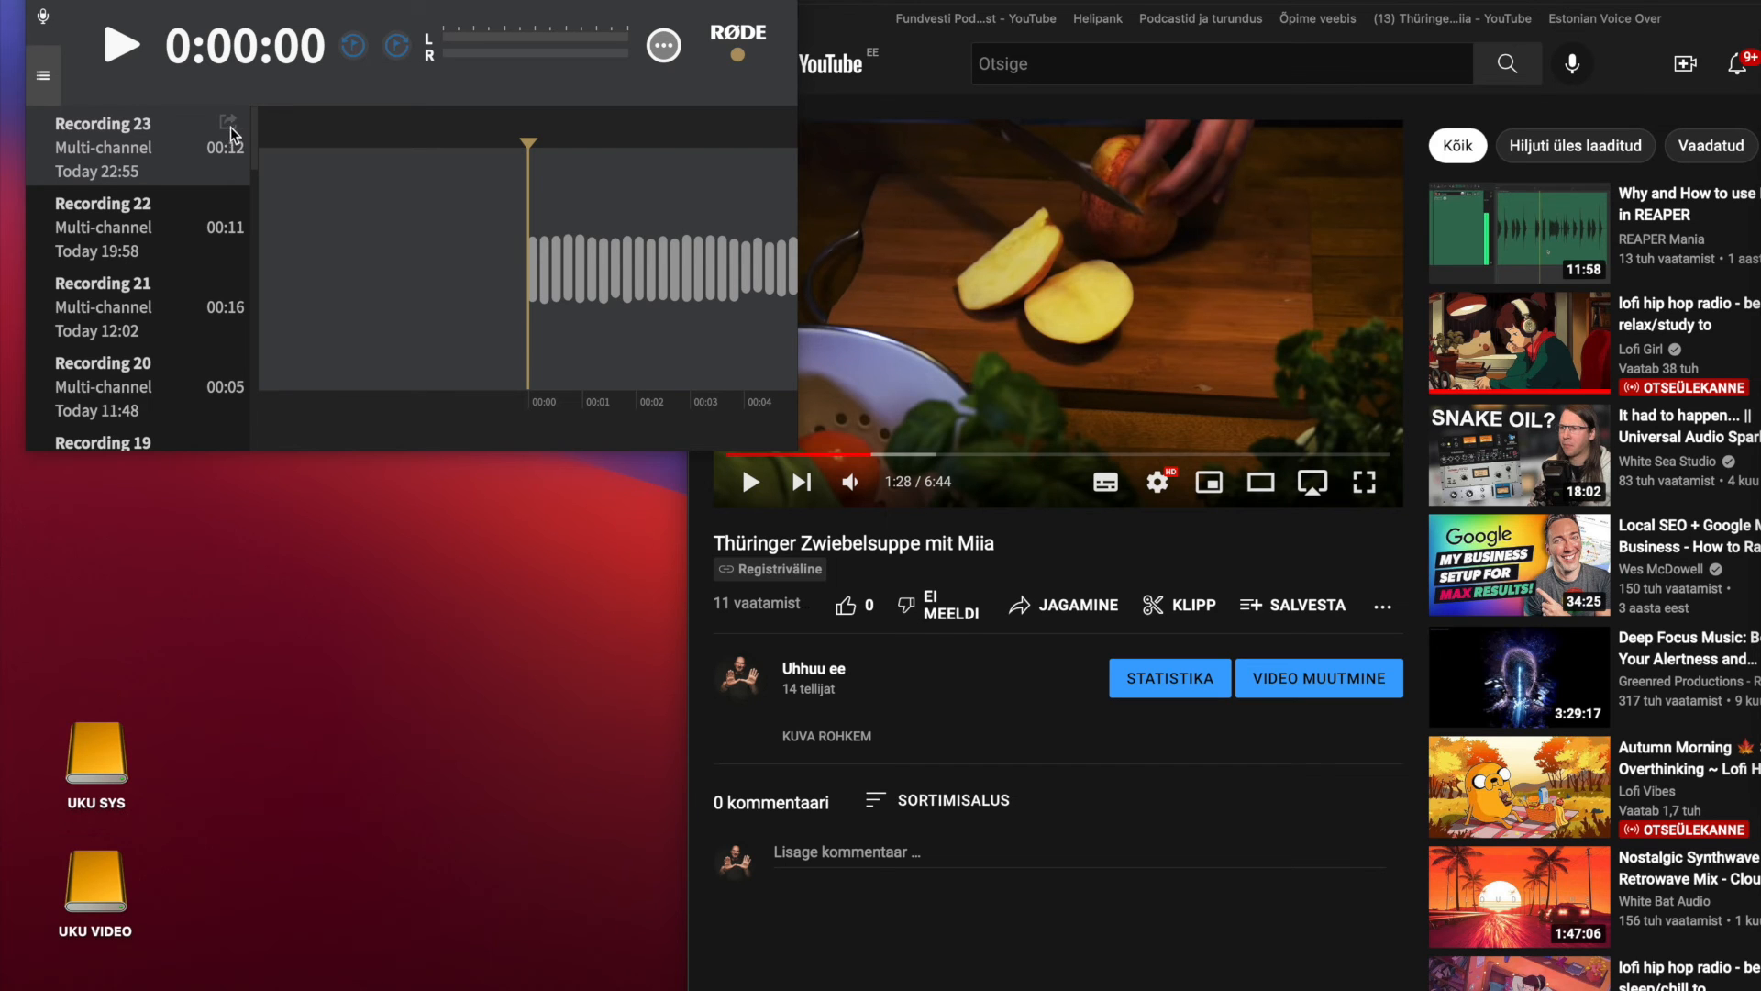
Step: Open the export settings of Recording 23, rename it Proovisalvestus and assign it the red colour
{"action": "left_click", "coordinate": [194, 217]}
{"action": "left_click", "coordinate": [191, 143]}
{"action": "left_click", "coordinate": [191, 216]}
{"action": "left_click", "coordinate": [174, 126]}
{"action": "left_click", "coordinate": [227, 123]}
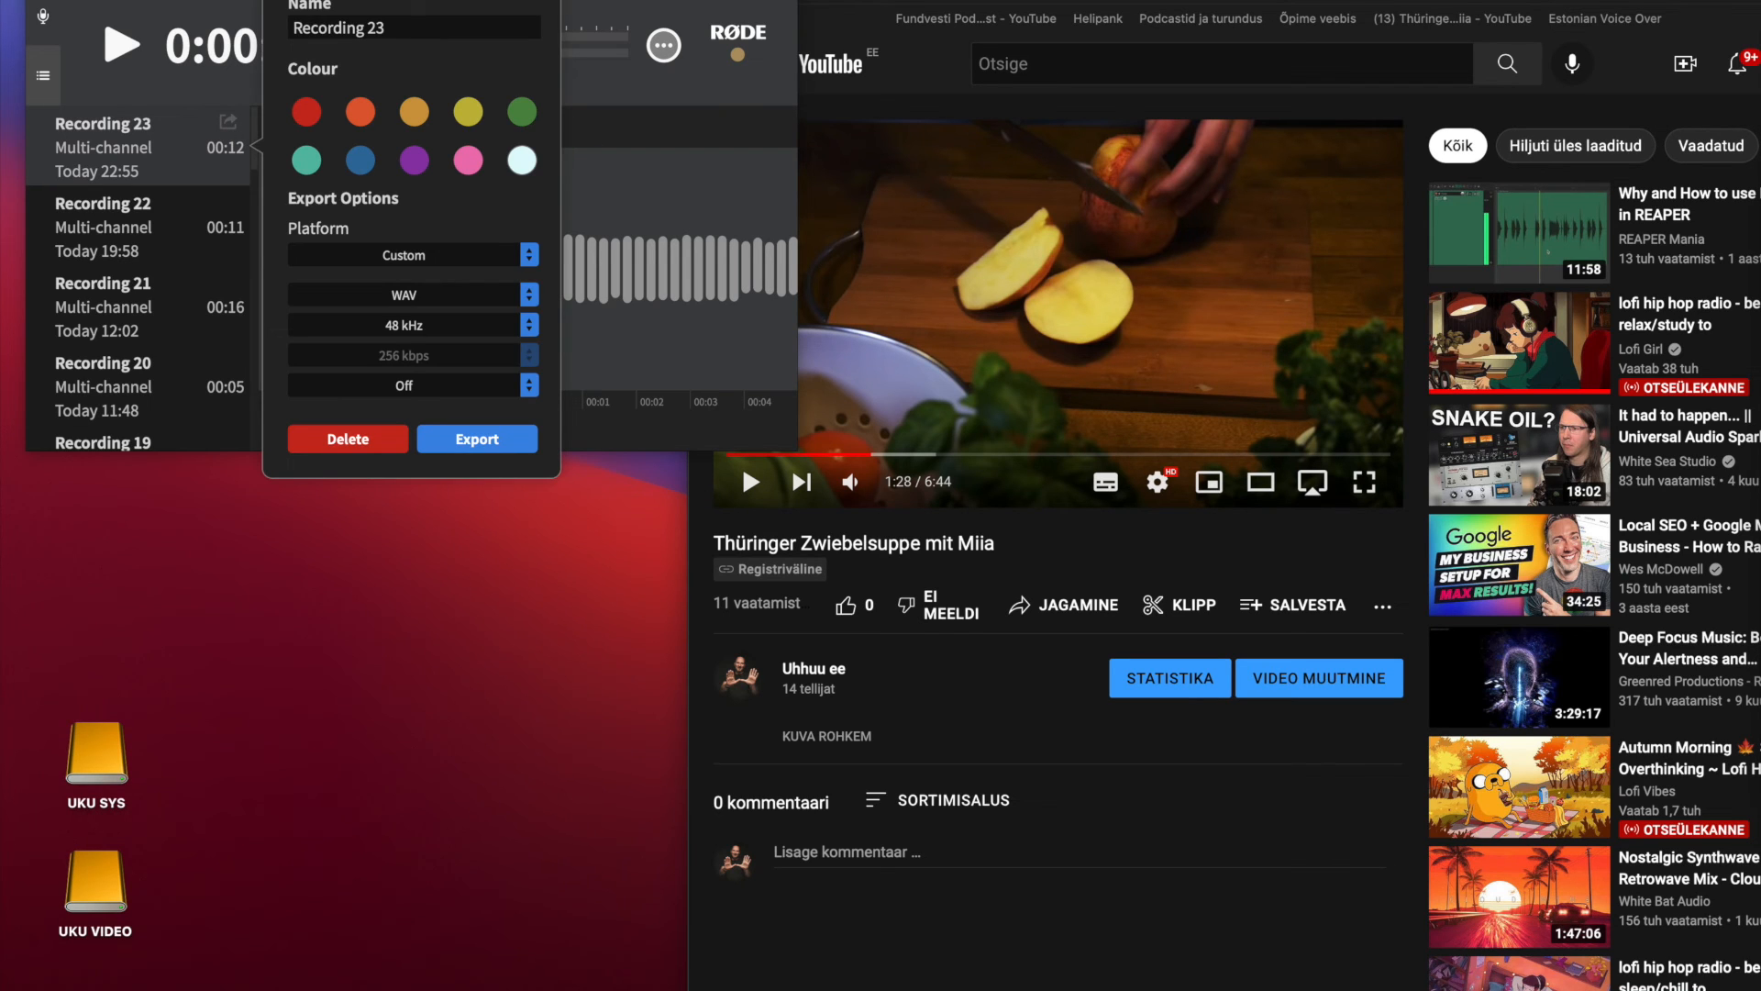
{"action": "left_click", "coordinate": [408, 28]}
{"action": "type", "text": "Proovisalvestus"}
{"action": "left_click", "coordinate": [308, 113]}
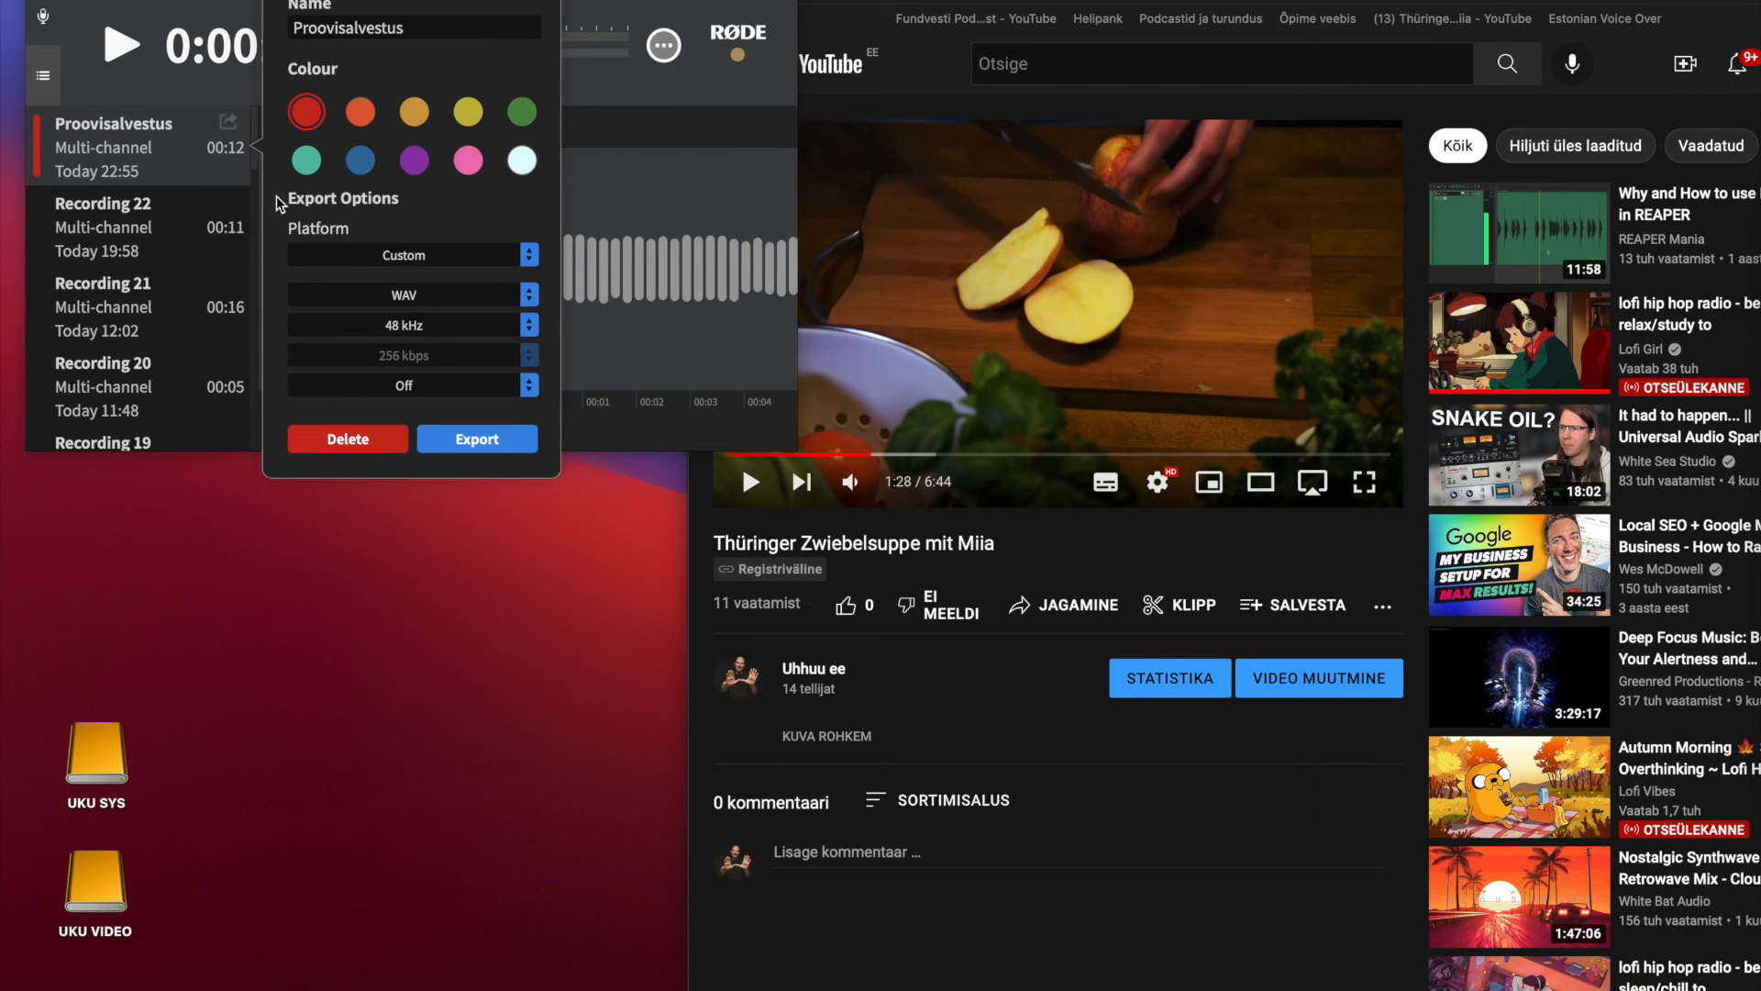
Step: Keep the Custom export platform, set the format to MP3 at 44.1 kHz and 128 kbps, and leave loudness normalisation Off
{"action": "left_click", "coordinate": [295, 247]}
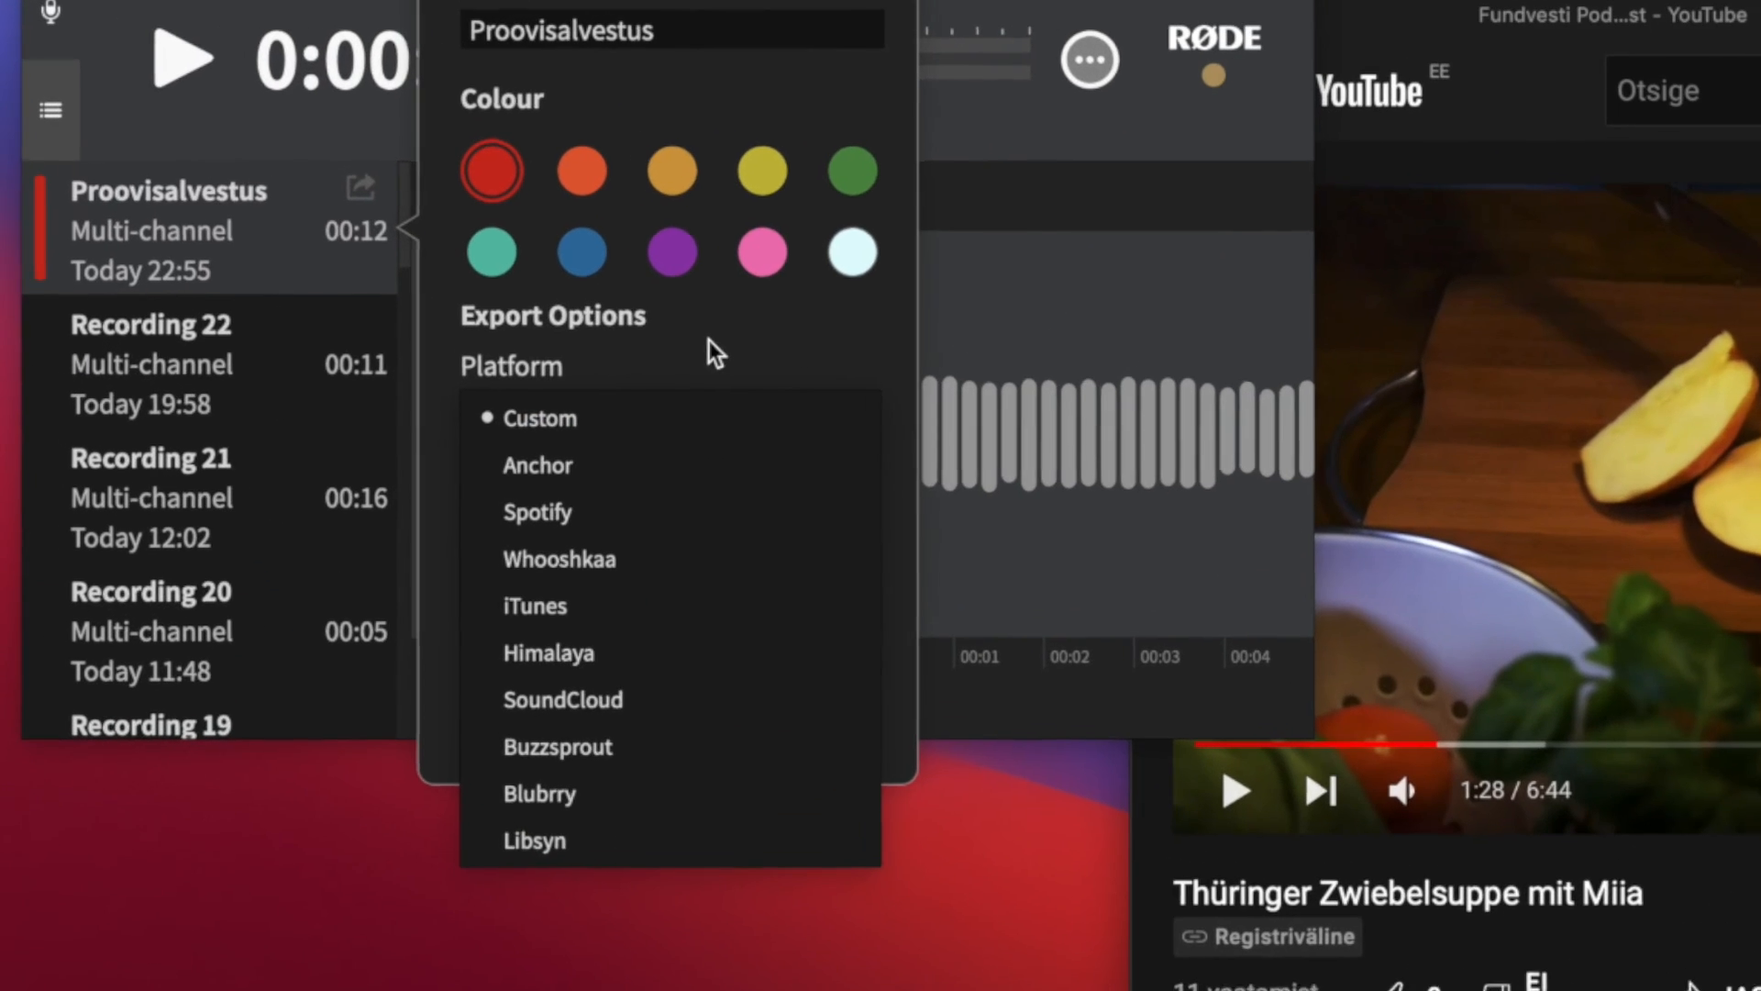
{"action": "left_click", "coordinate": [712, 341]}
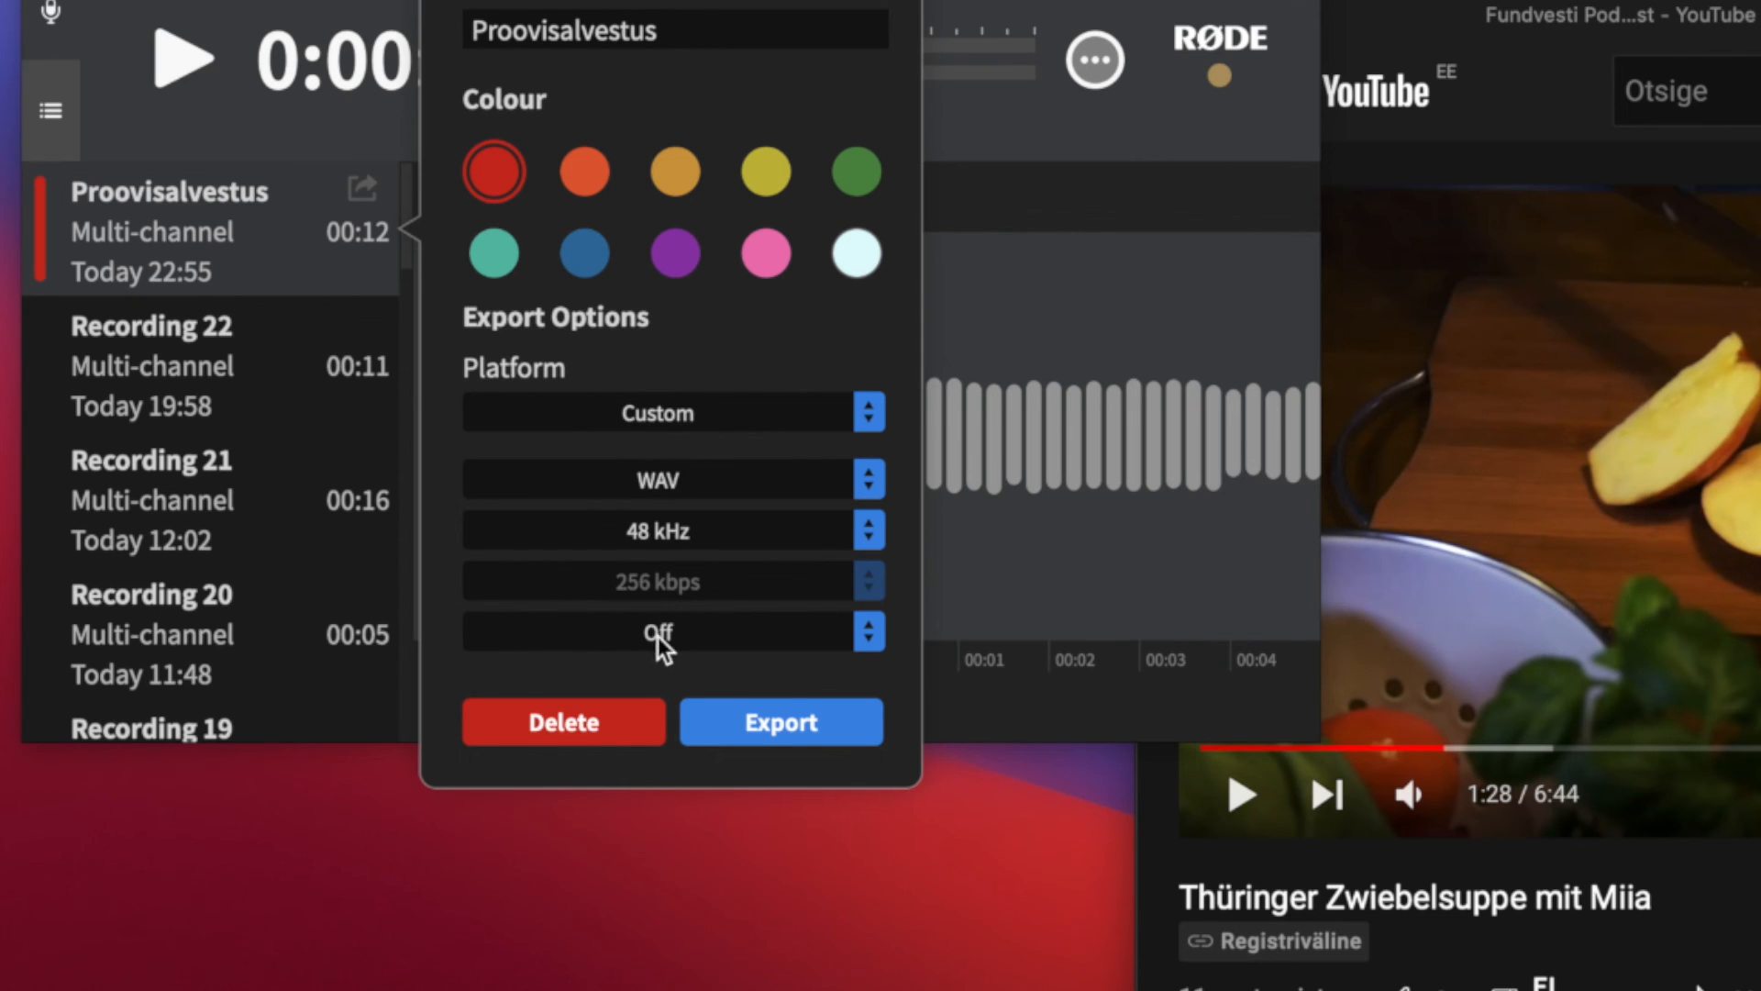
{"action": "left_click", "coordinate": [670, 480]}
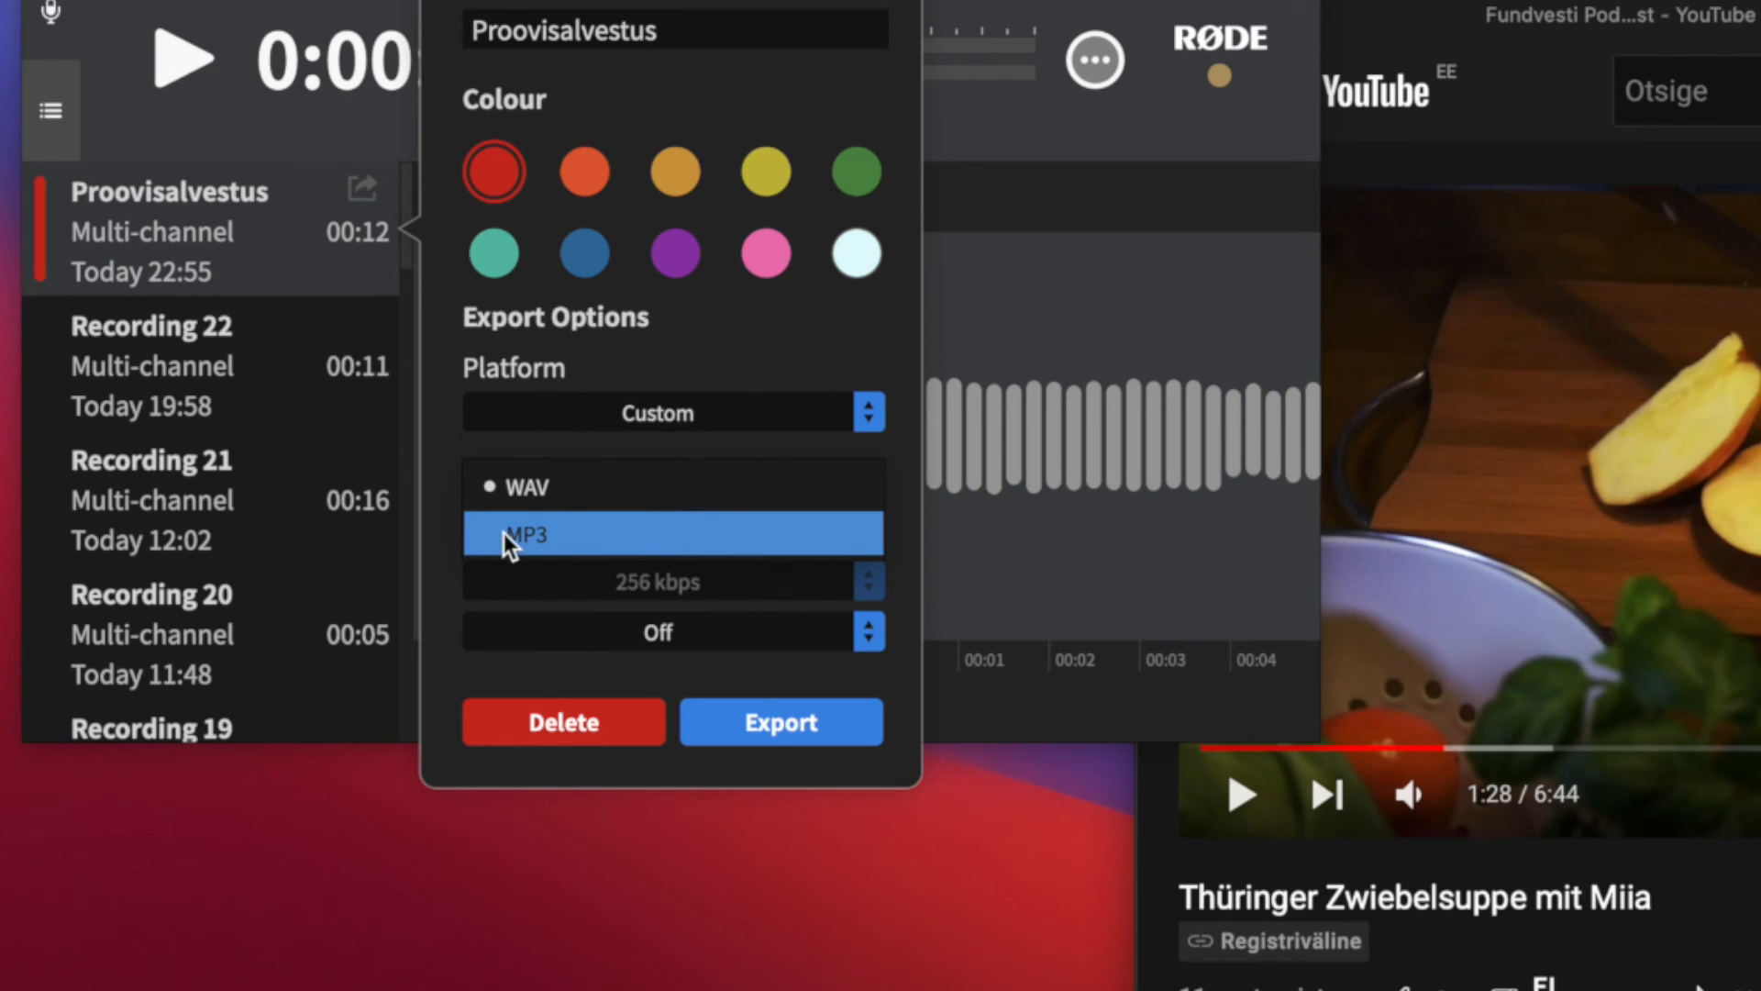
{"action": "left_click", "coordinate": [560, 535]}
{"action": "left_click", "coordinate": [697, 533]}
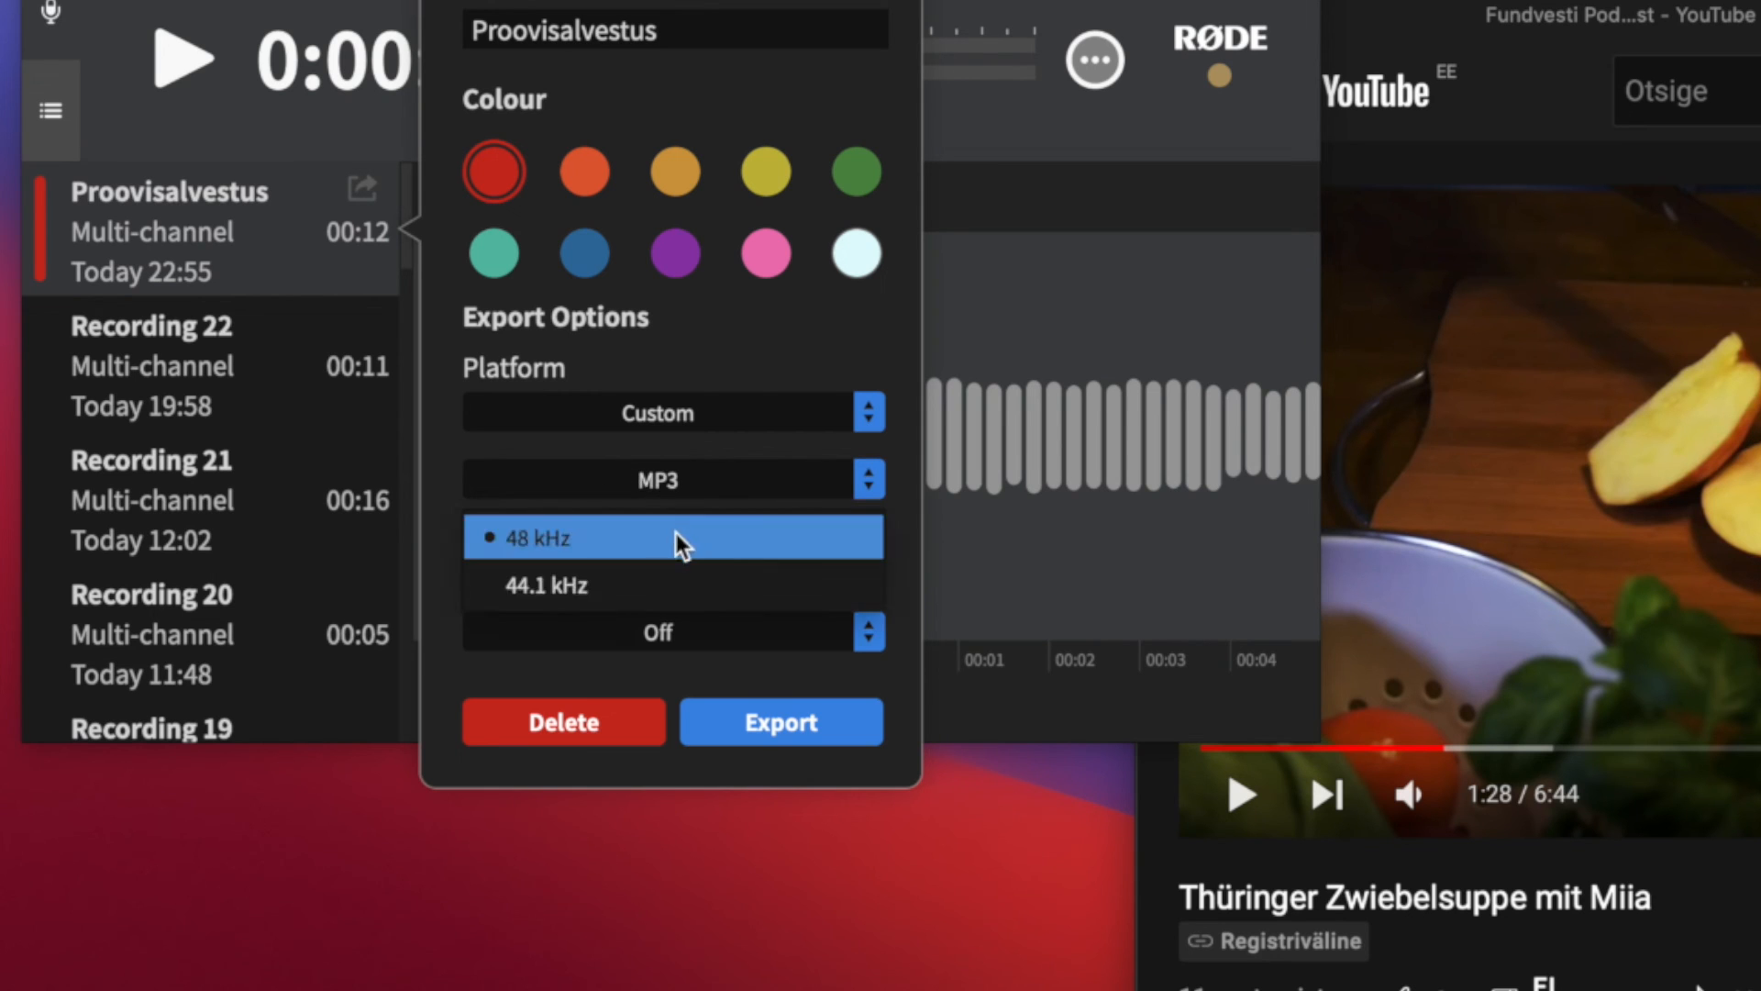
{"action": "left_click", "coordinate": [520, 590]}
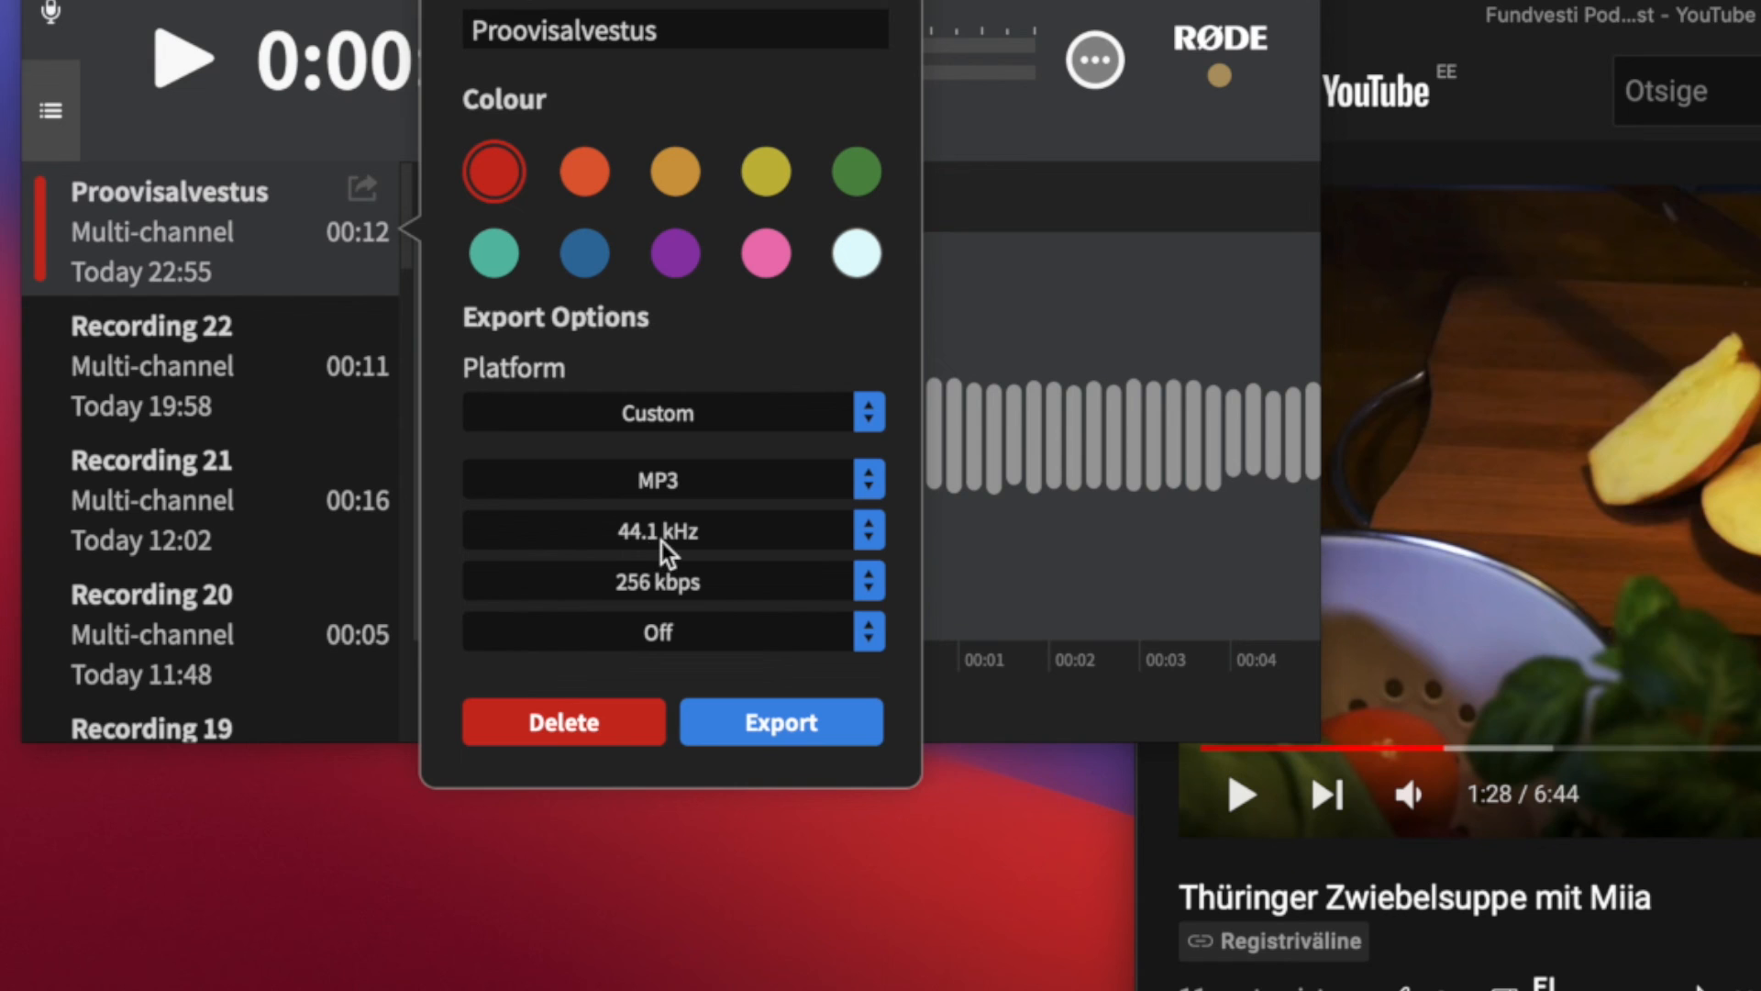
{"action": "left_click", "coordinate": [653, 585]}
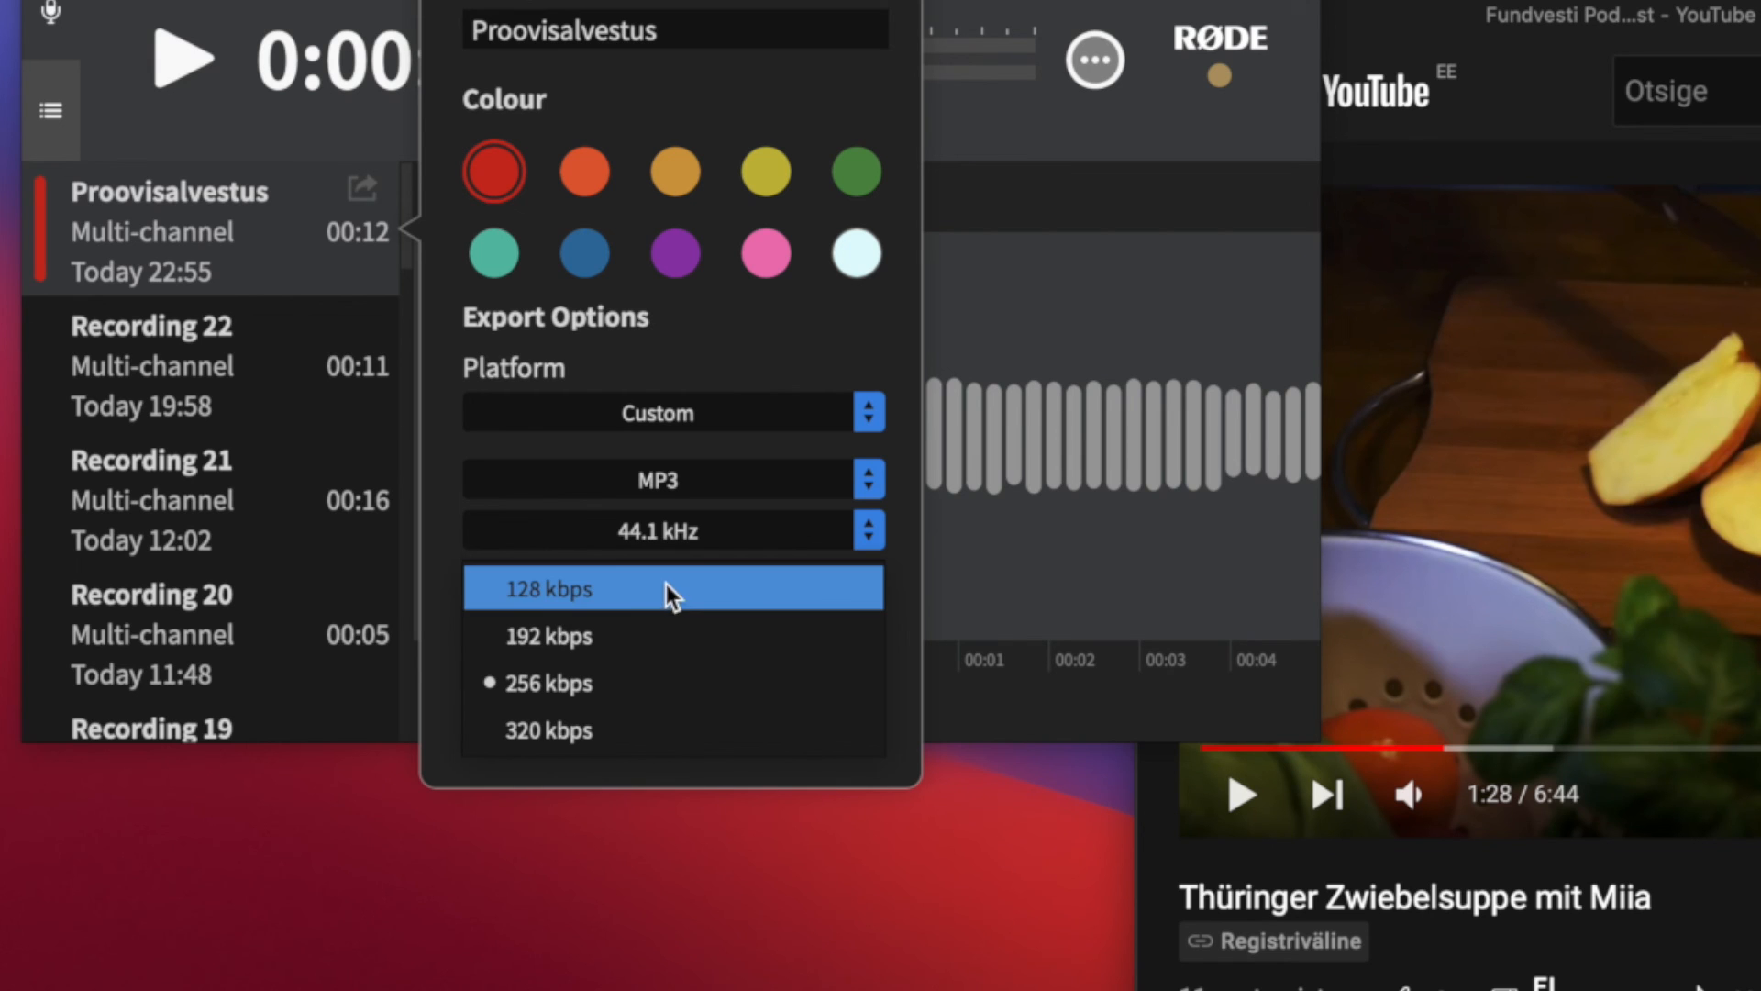
{"action": "left_click", "coordinate": [591, 602]}
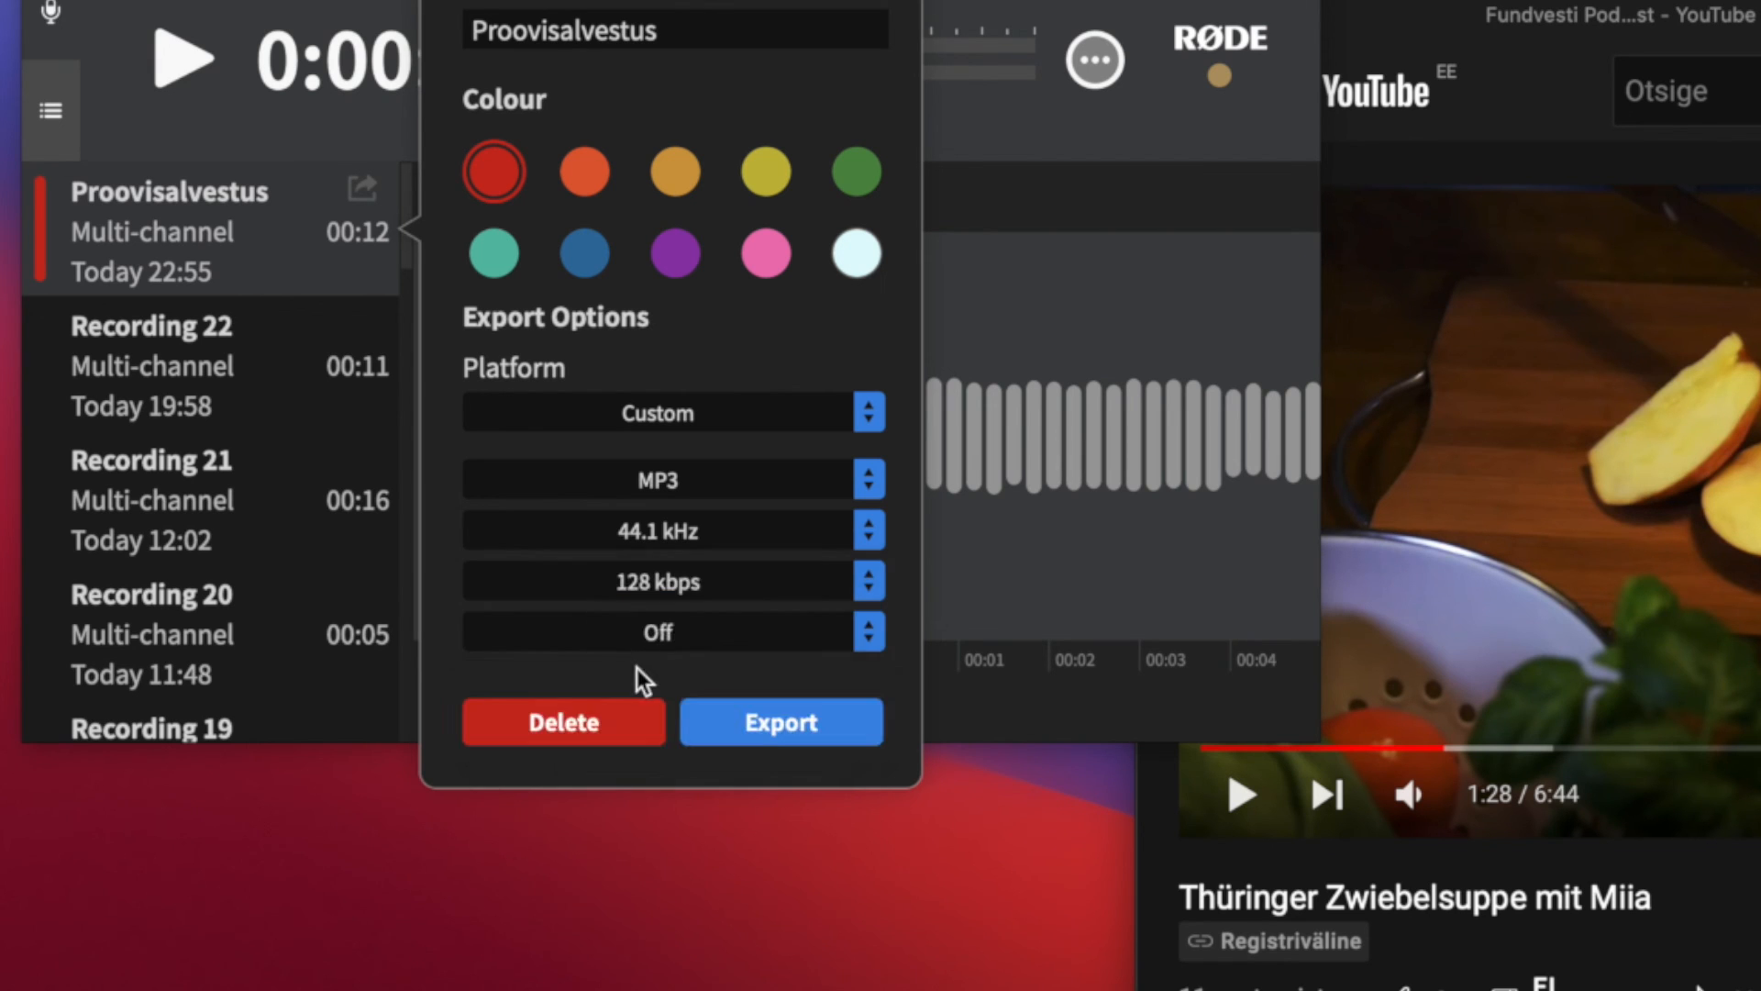
{"action": "left_click", "coordinate": [681, 644]}
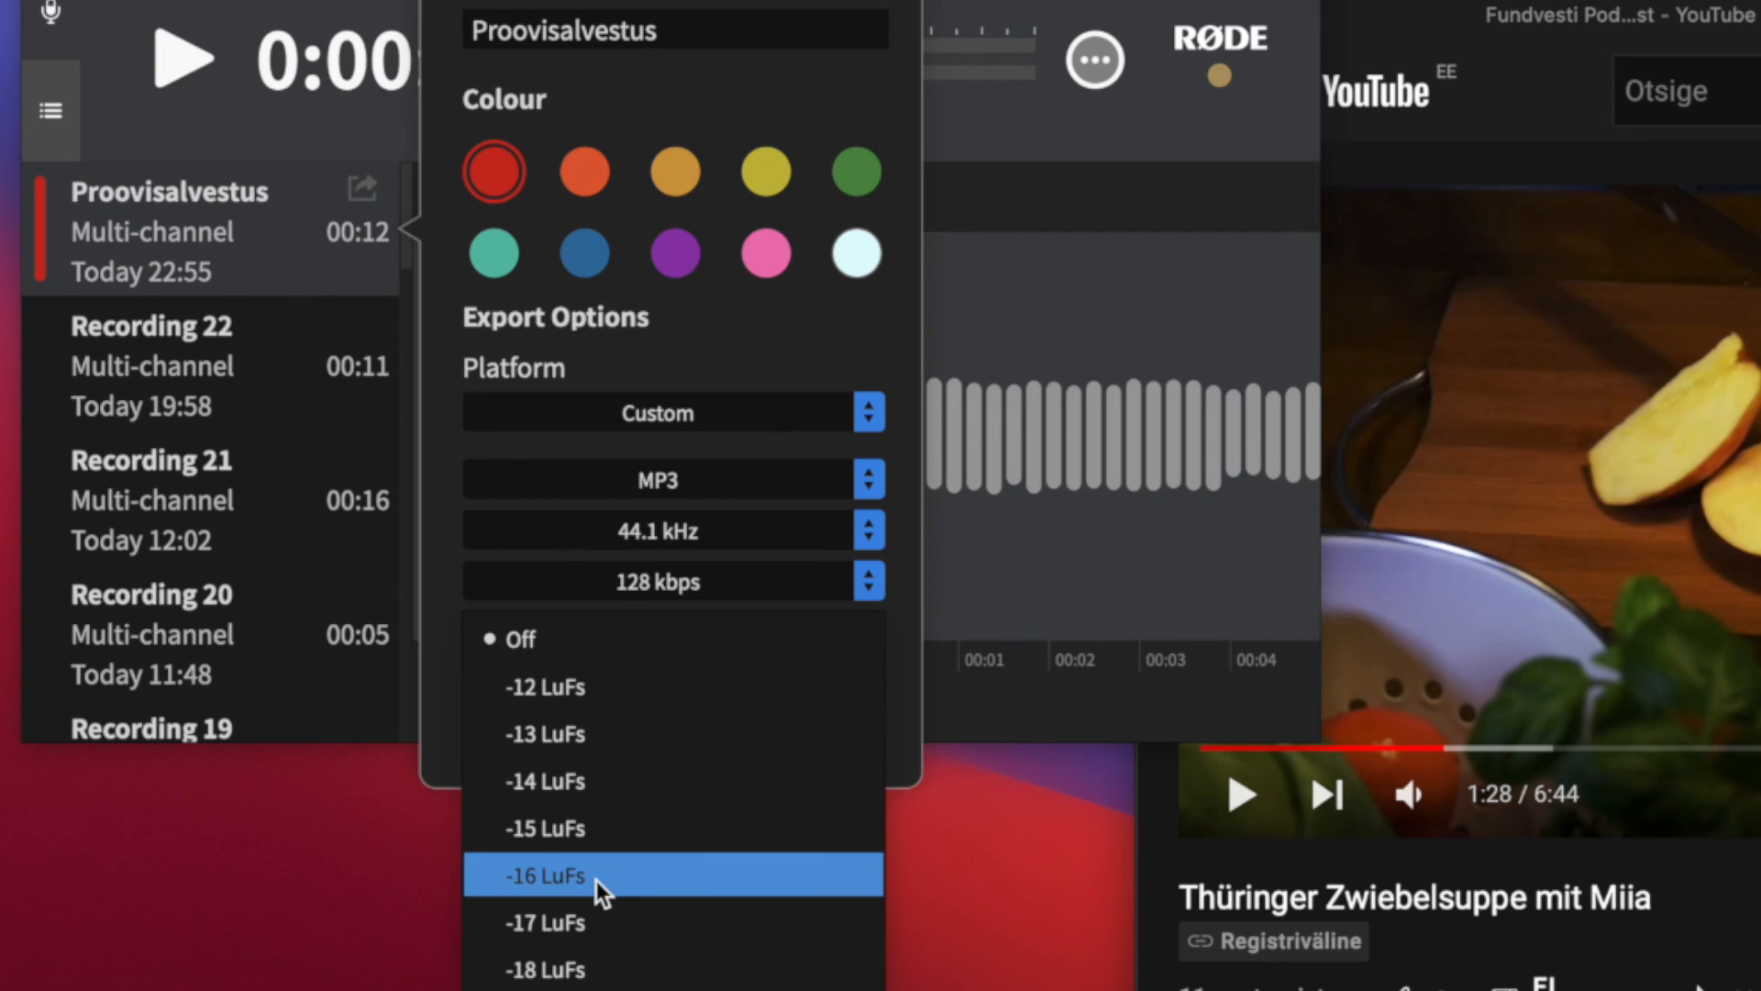
{"action": "left_click", "coordinate": [602, 642]}
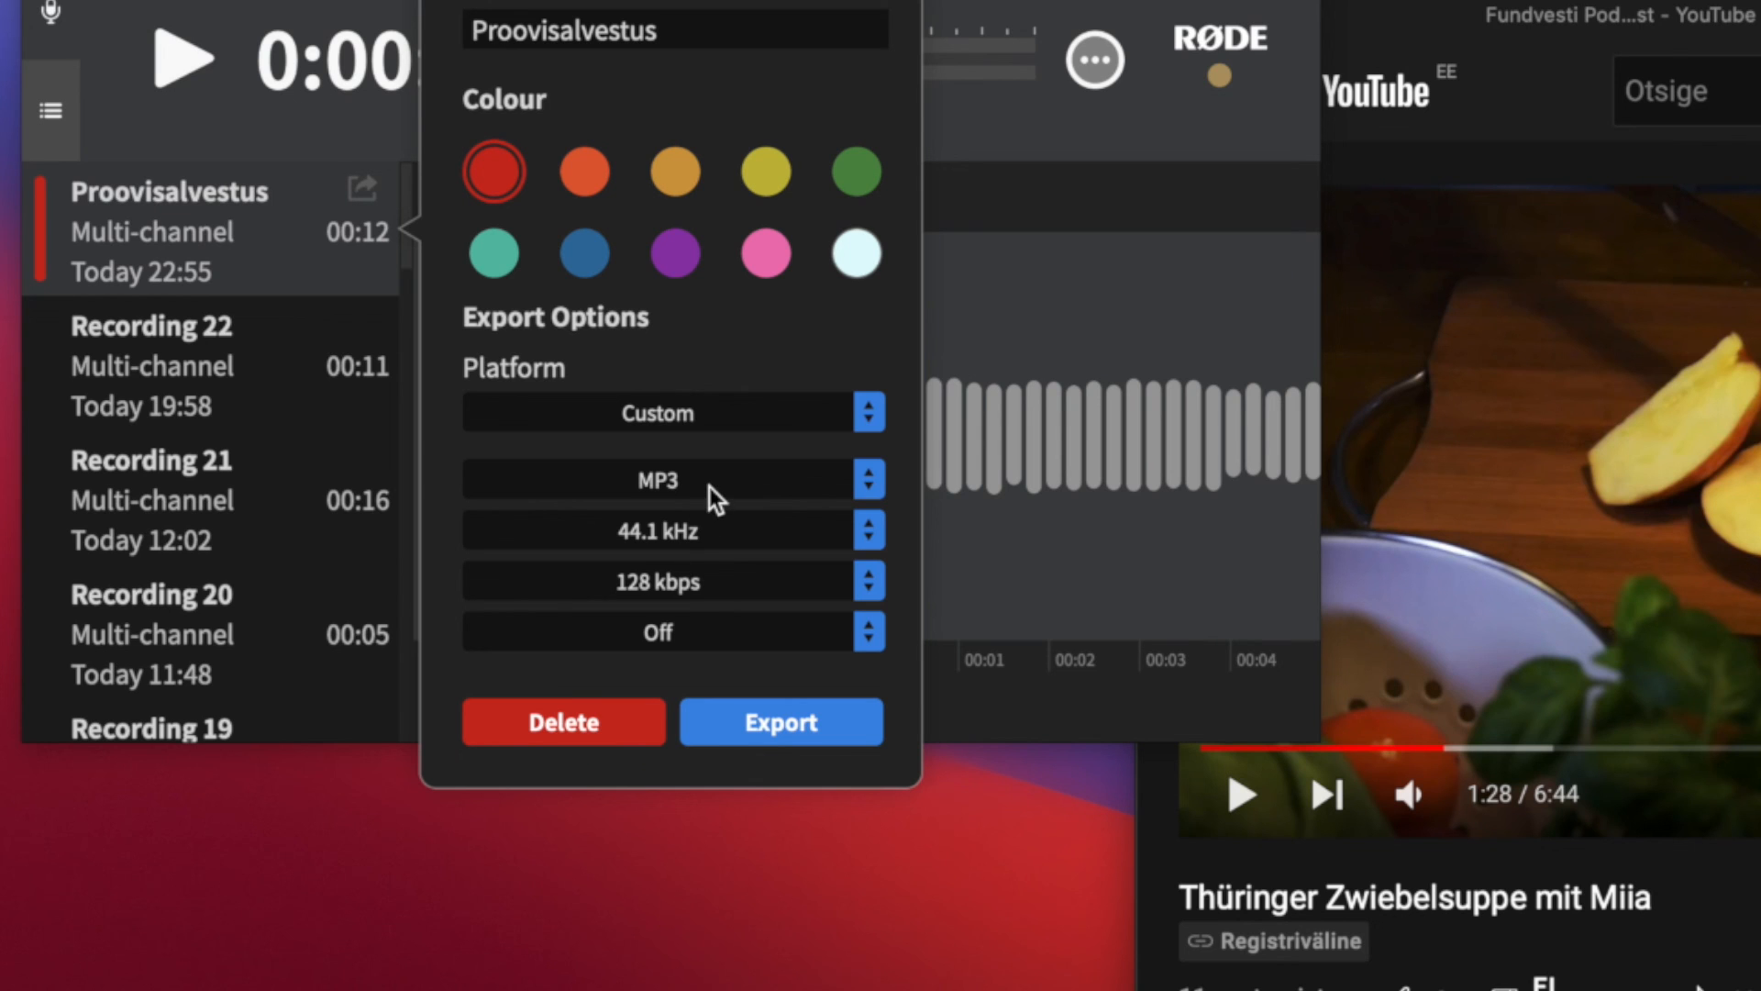
Step: Set the MP3 export's bit rate to 256 kbps and its sample rate to 48 kHz
{"action": "left_click", "coordinate": [686, 580]}
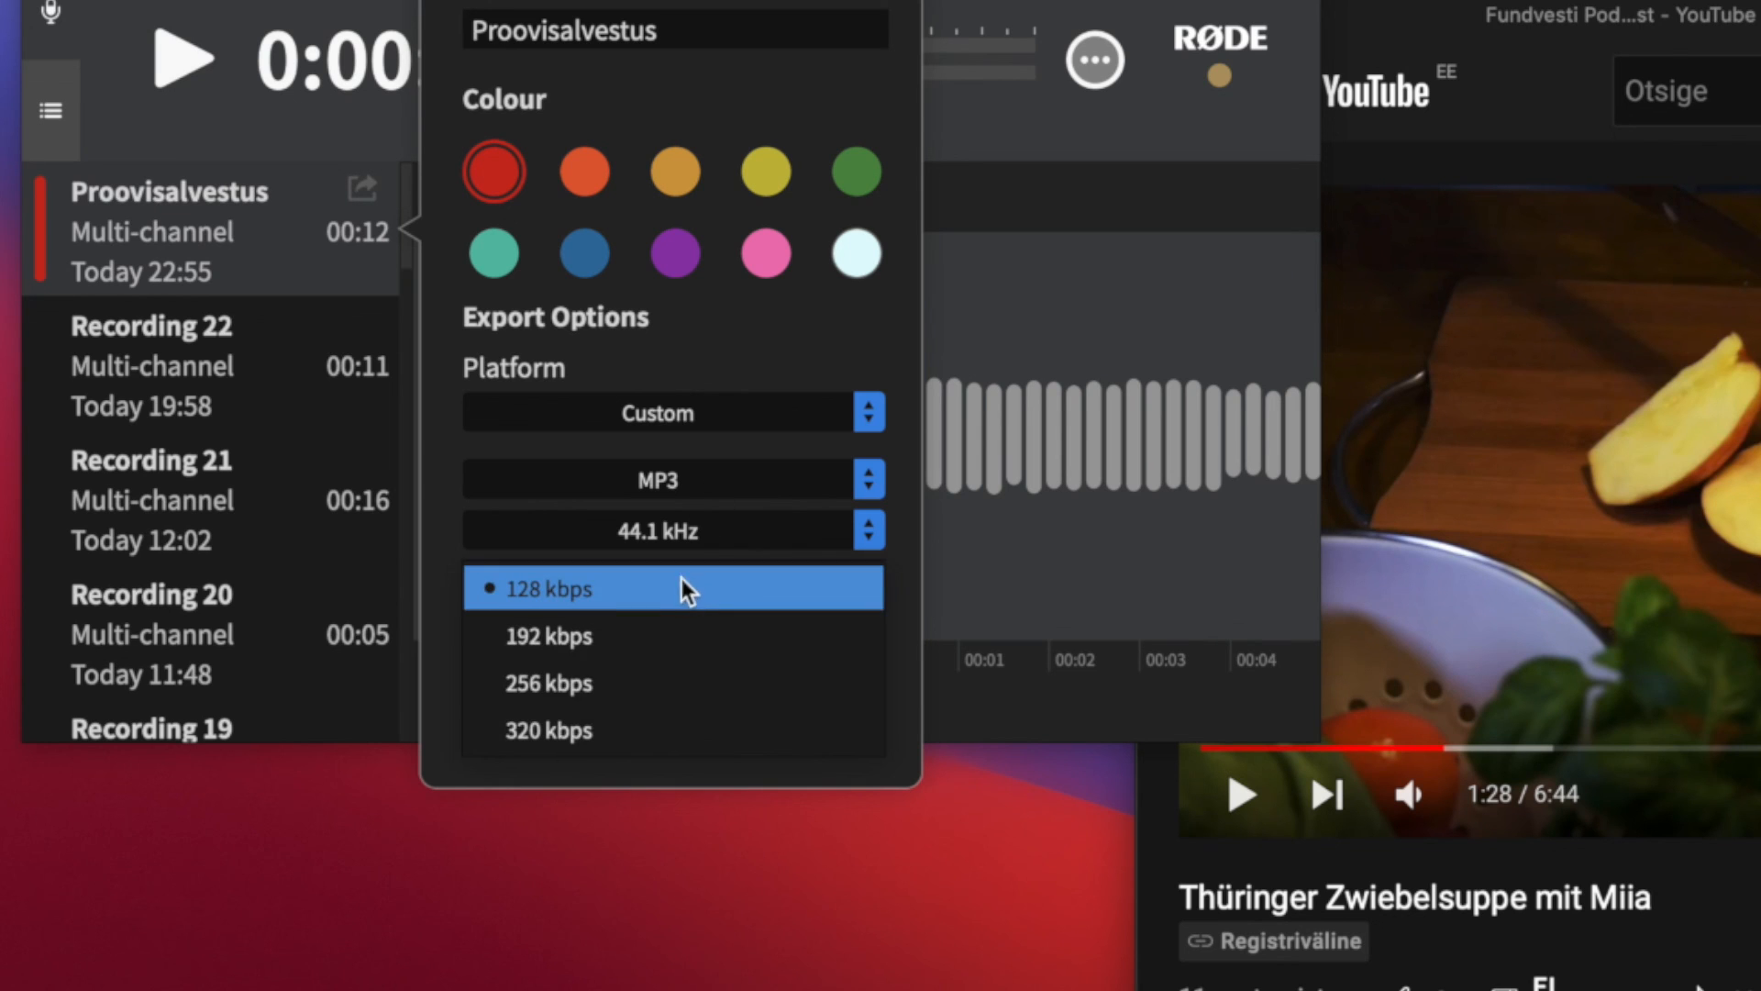
{"action": "left_click", "coordinate": [593, 690]}
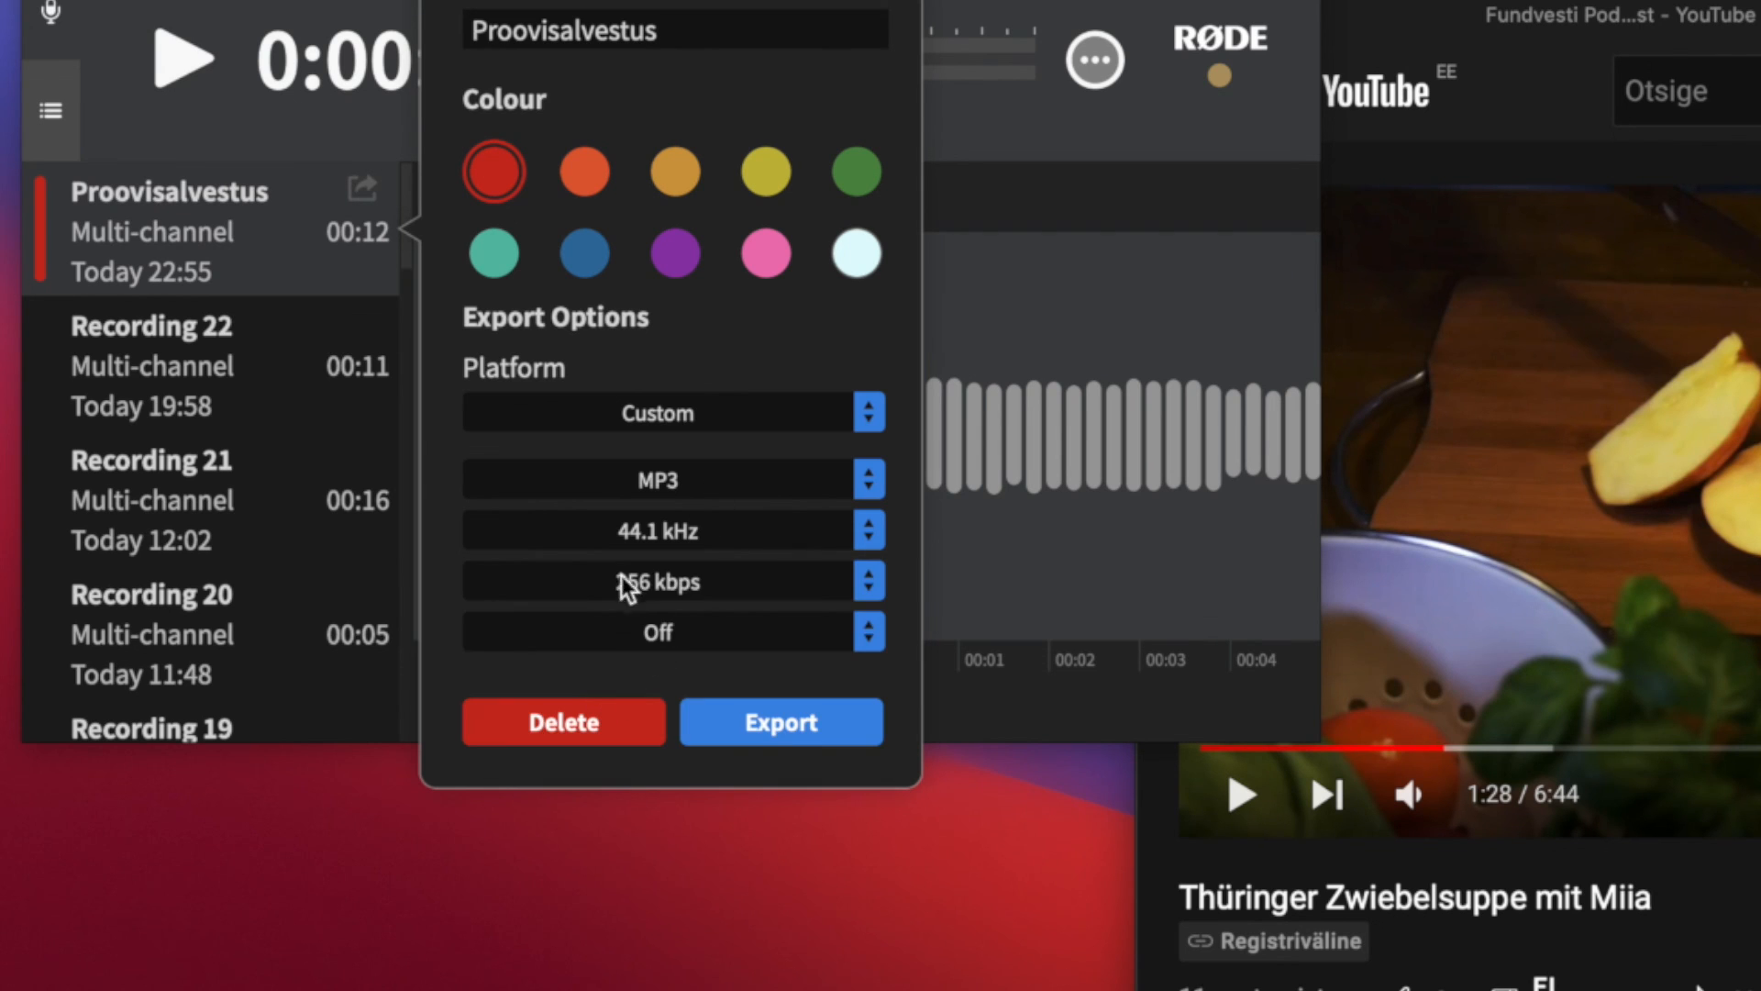
{"action": "left_click", "coordinate": [667, 534]}
{"action": "left_click", "coordinate": [561, 541]}
Step: Change the export format to WAV and keep the sample rate at 48 kHz
{"action": "left_click", "coordinate": [691, 482]}
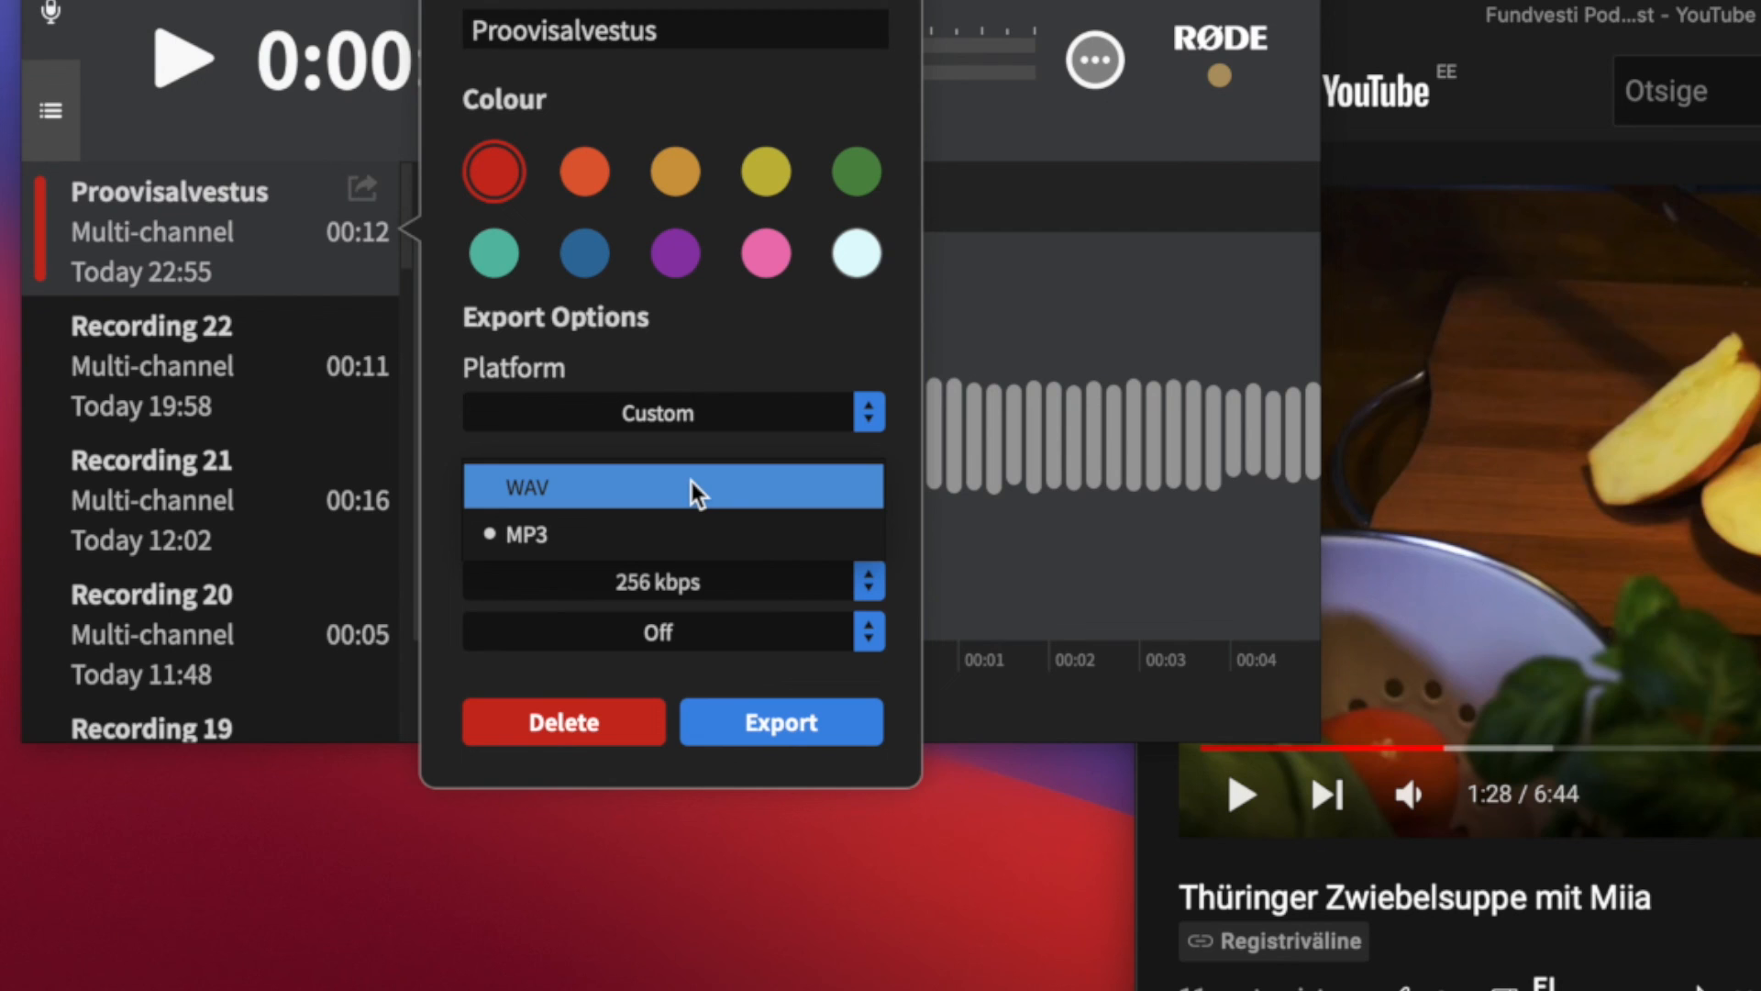
{"action": "left_click", "coordinate": [539, 492]}
{"action": "left_click", "coordinate": [660, 548]}
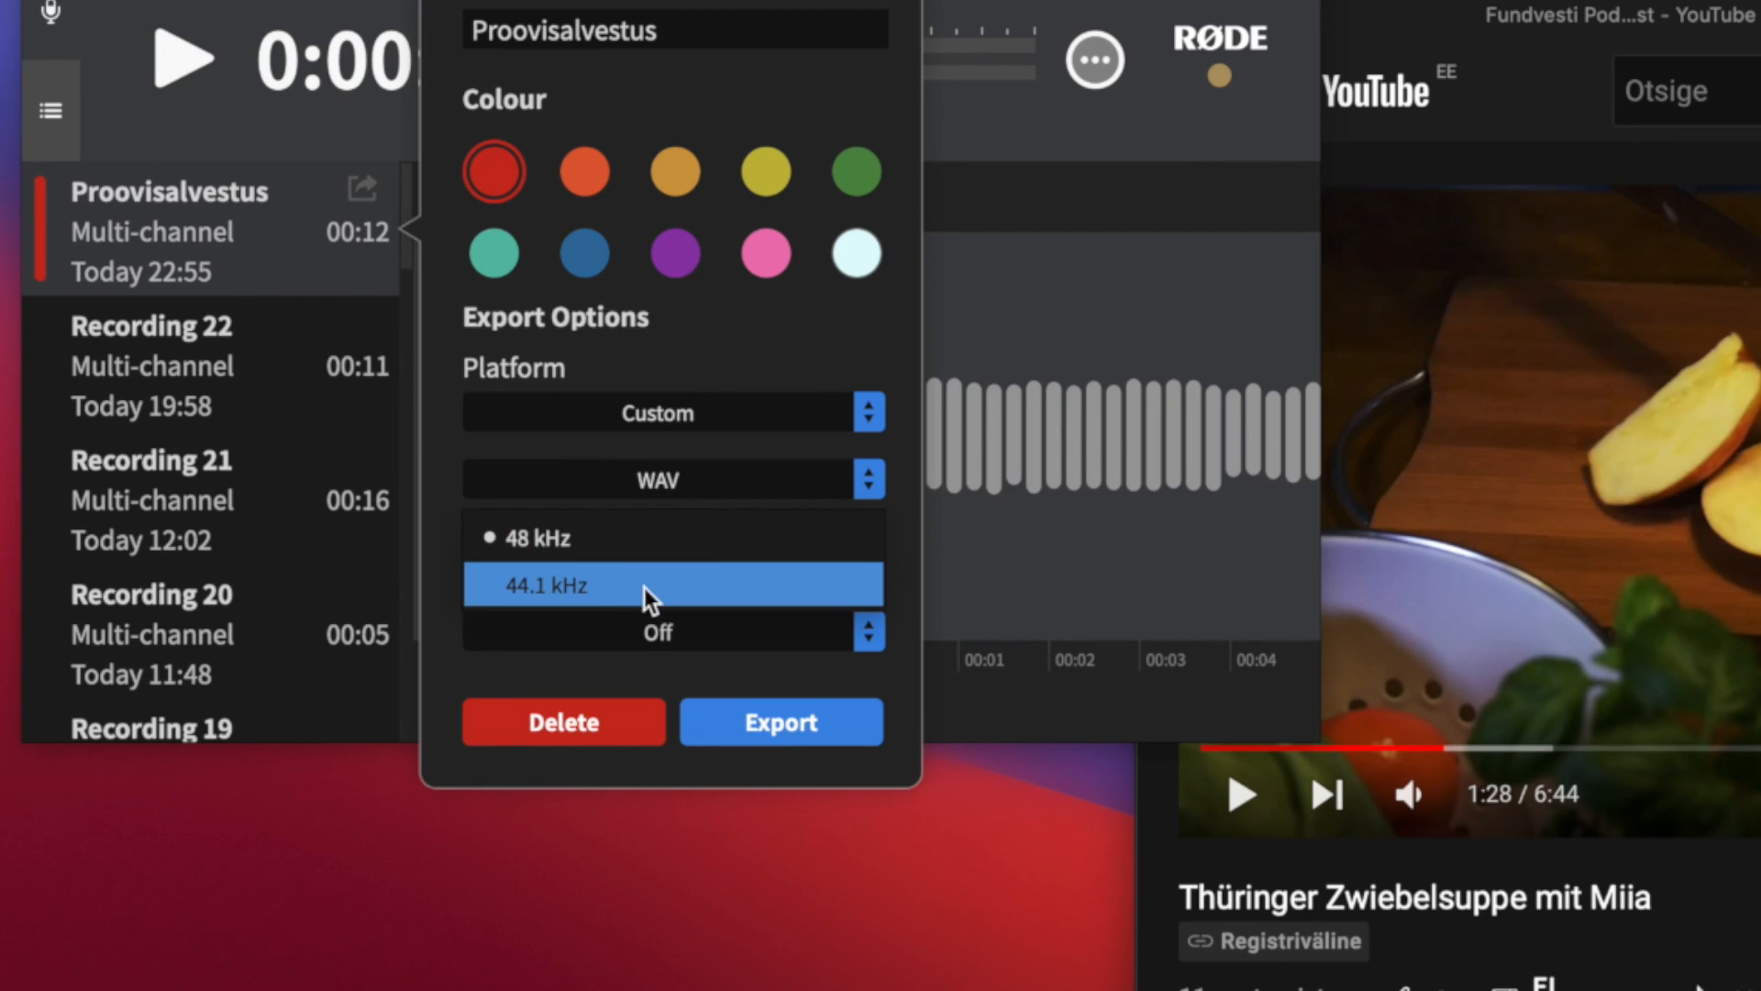
{"action": "left_click", "coordinate": [641, 545]}
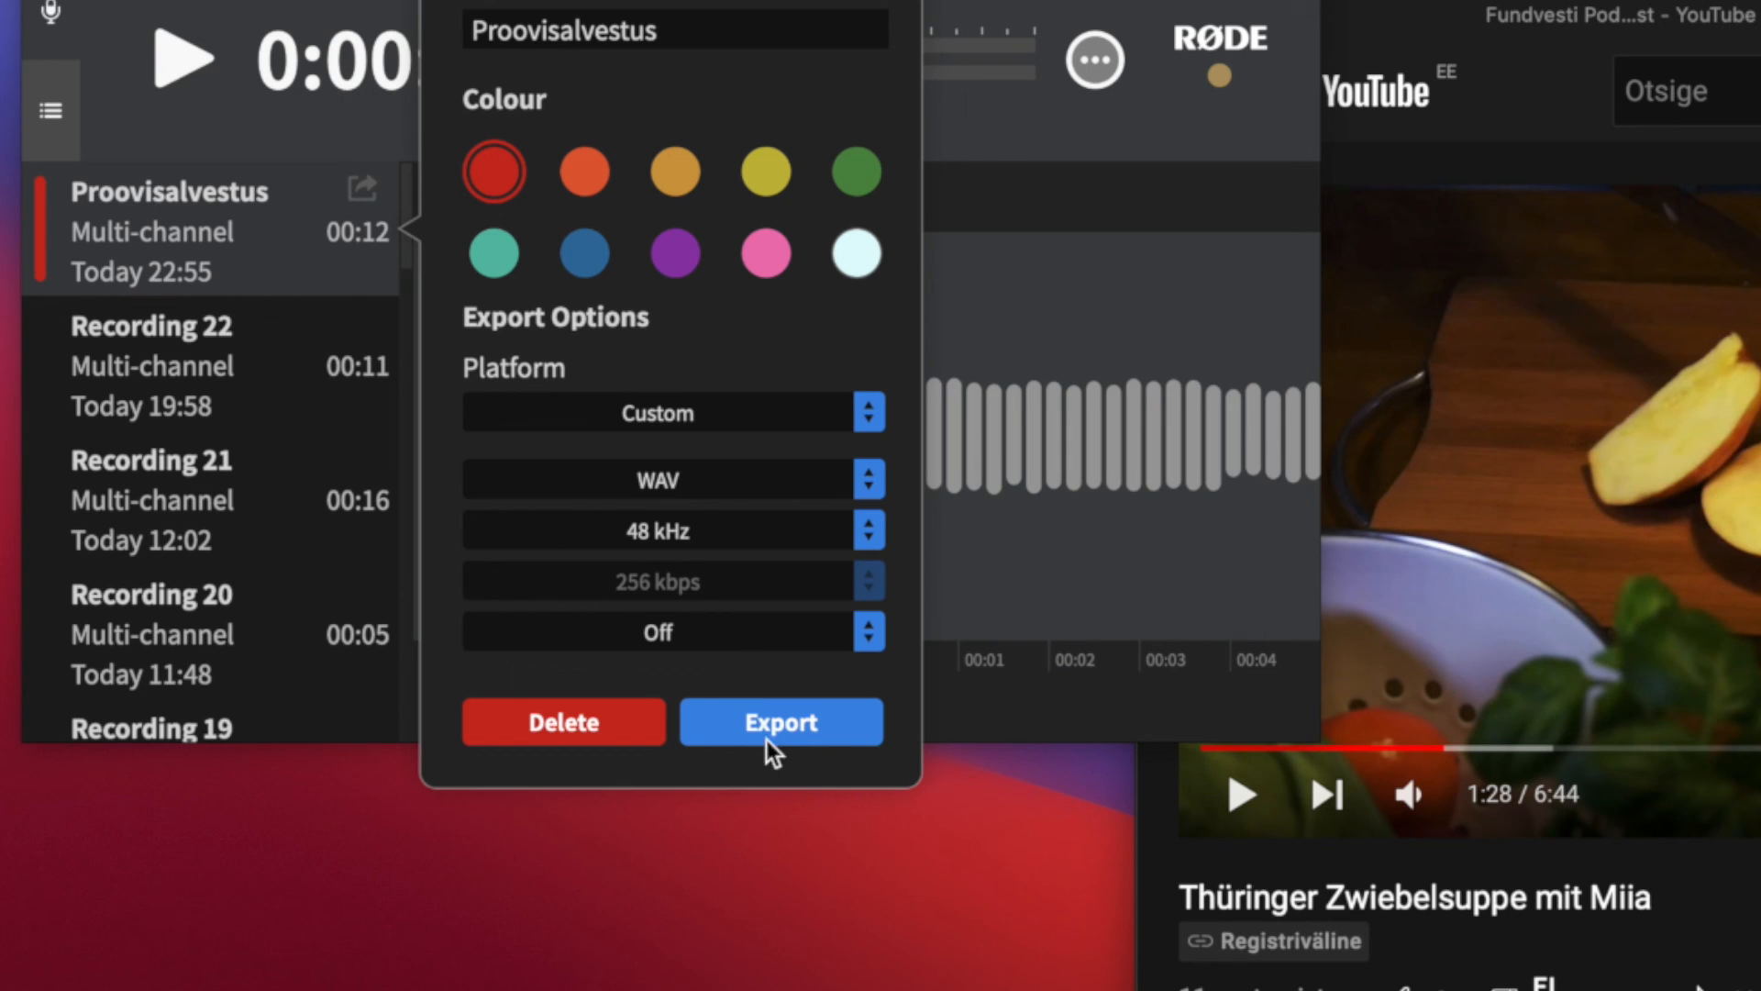
Step: Export the Proovisalvestus recording to the Desktop folder
{"action": "left_click", "coordinate": [795, 722]}
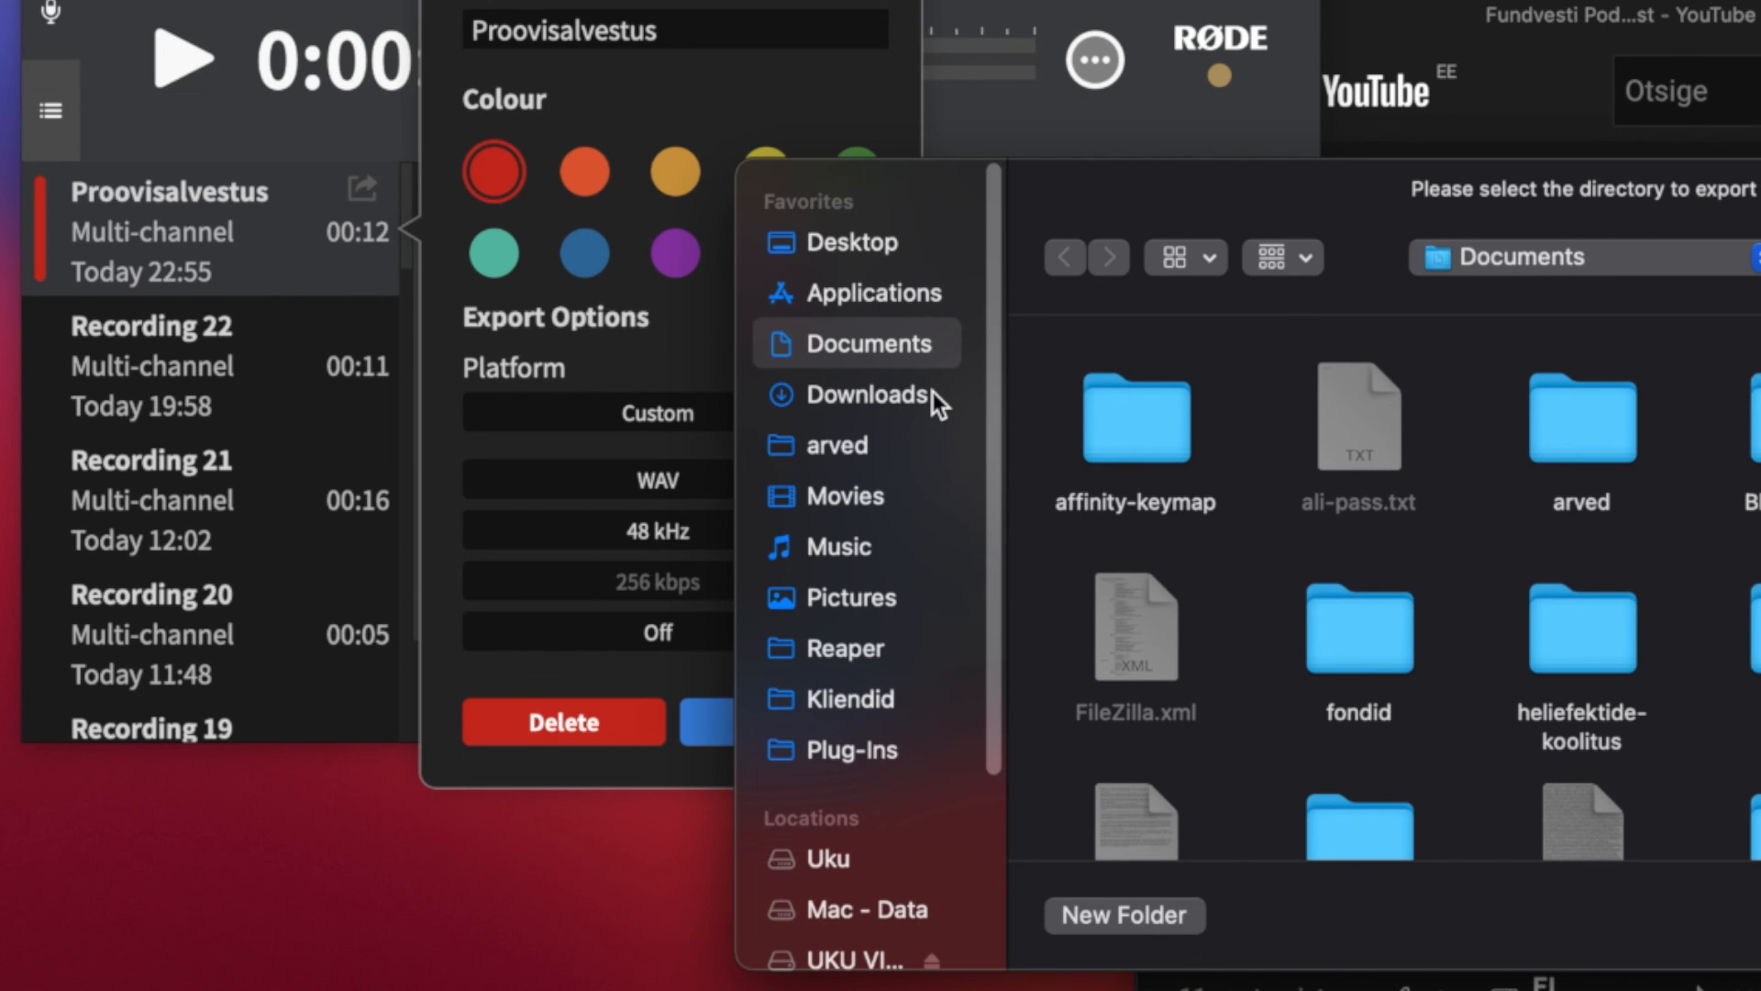
{"action": "left_click", "coordinate": [859, 231]}
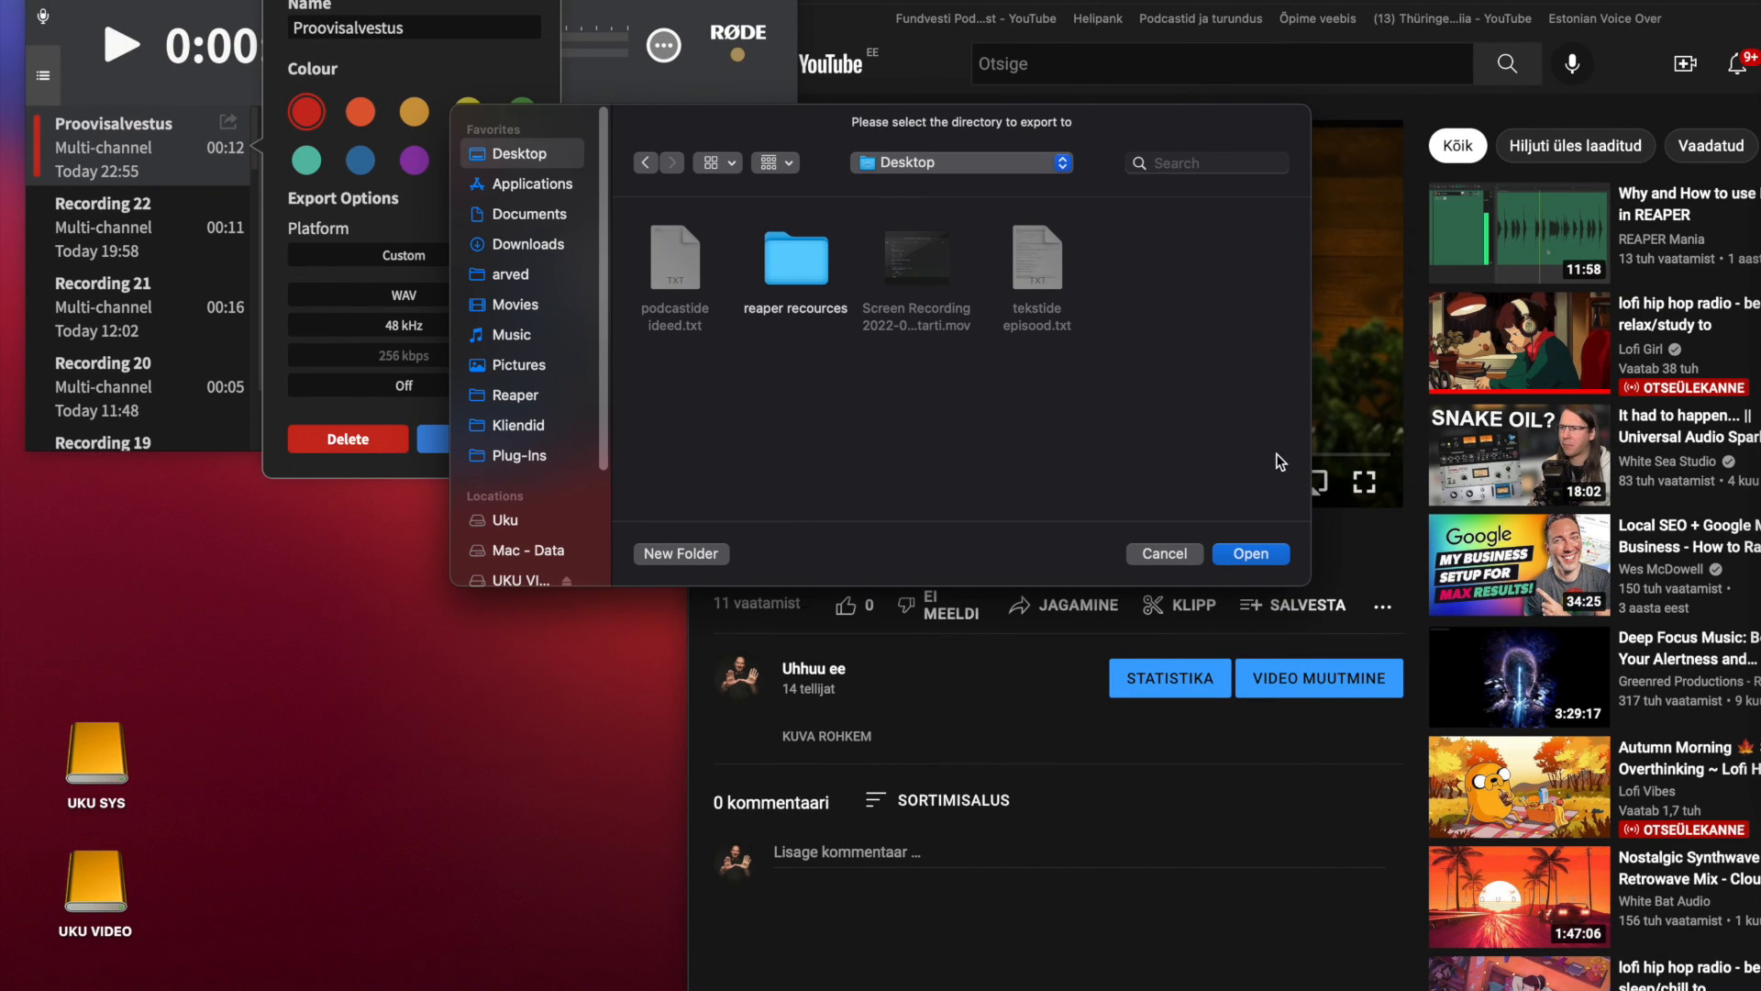
{"action": "left_click", "coordinate": [1257, 554]}
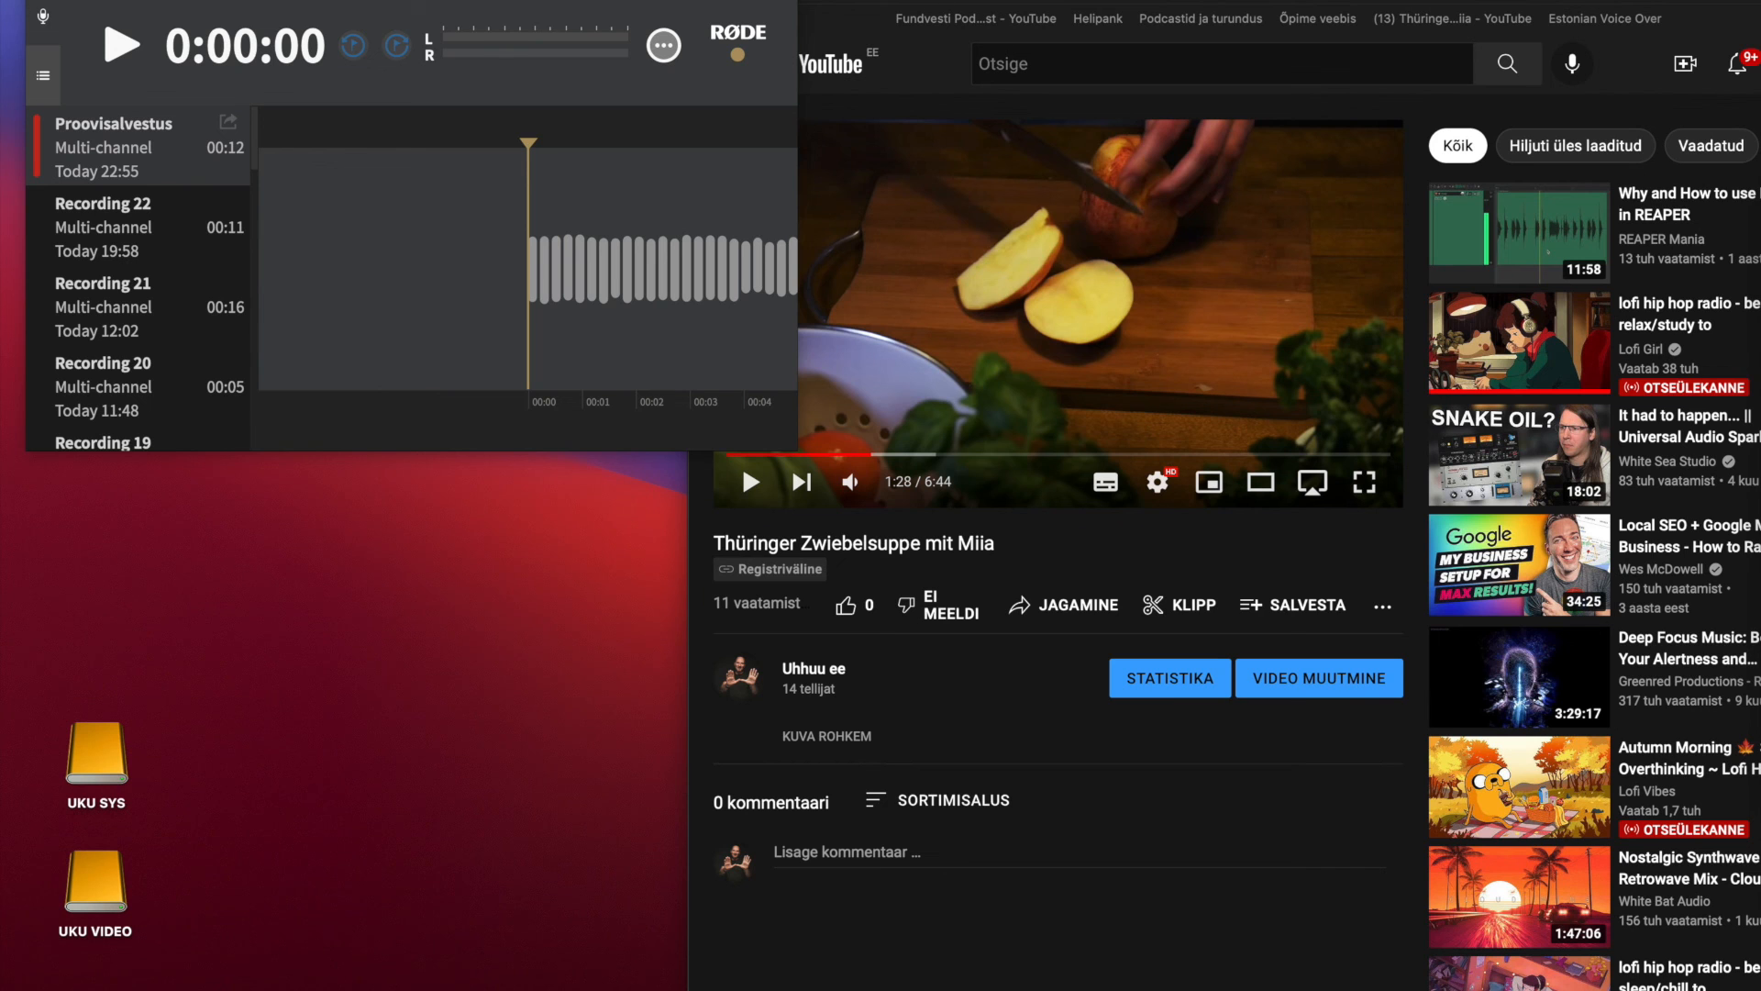
Step: Clear the recorder and browser windows from view and move the exported Proovisalvestus folder to an empty area of the desktop
{"action": "left_click", "coordinate": [40, 2]}
{"action": "left_click", "coordinate": [712, 2]}
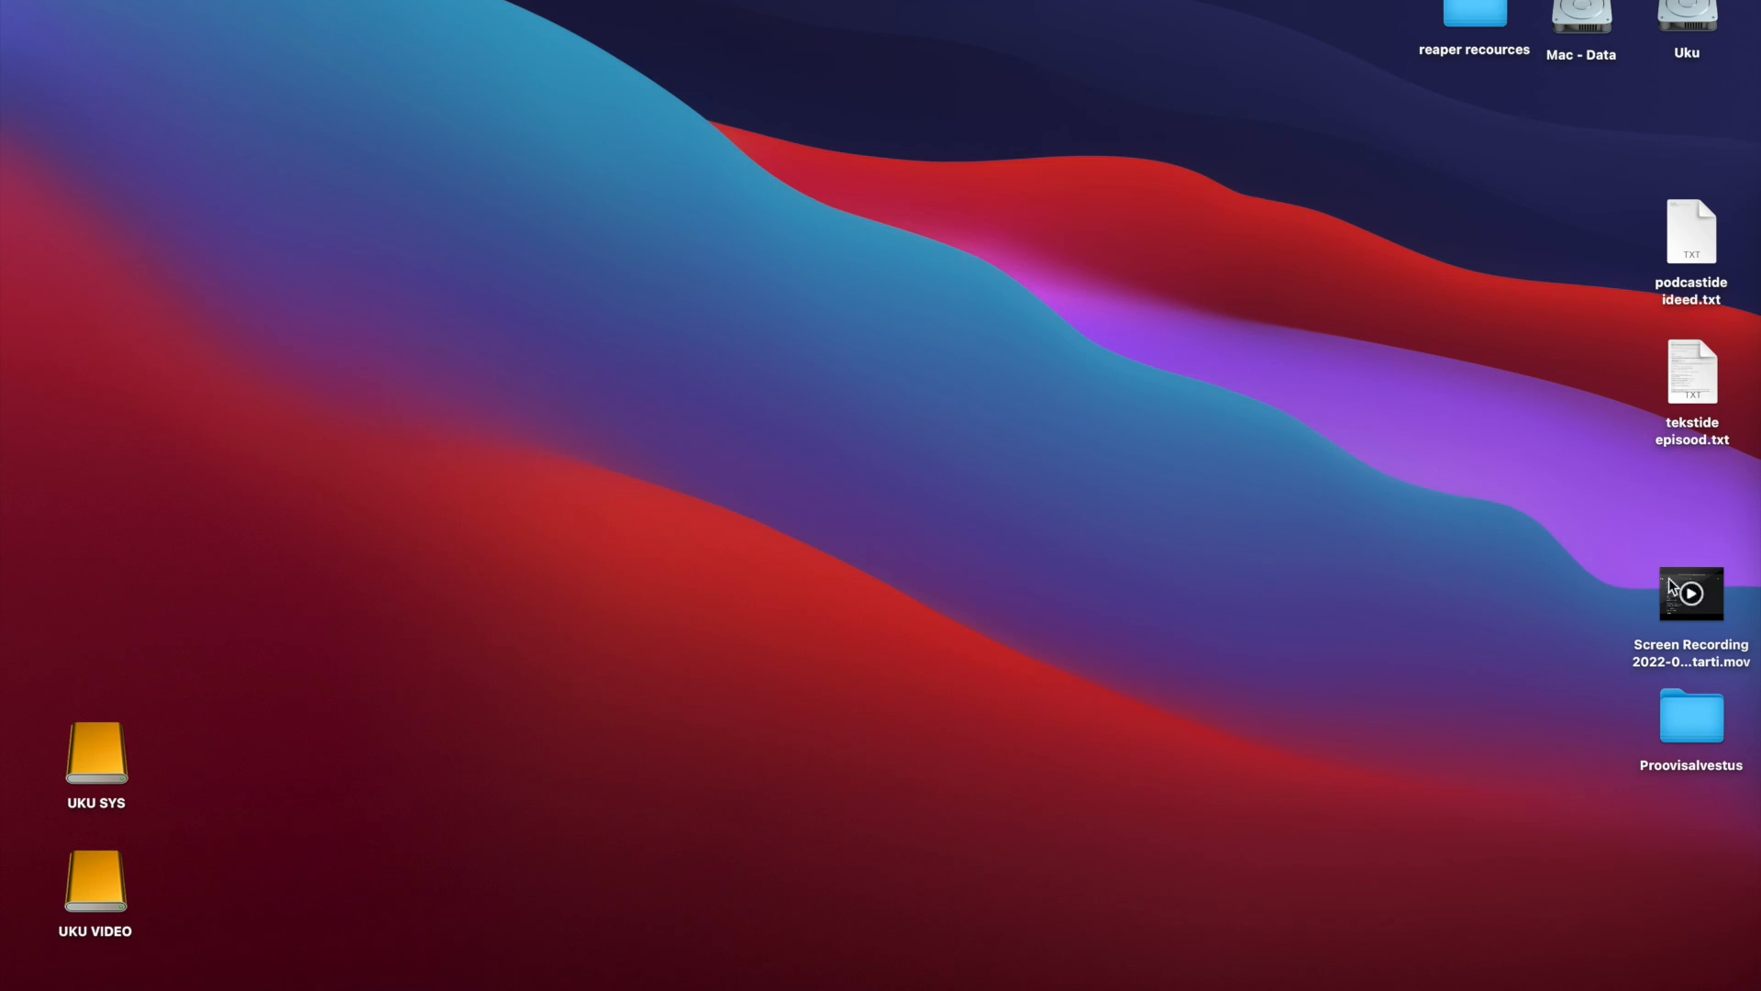
{"action": "left_click_drag", "start_coordinate": [1692, 768], "coordinate": [695, 179]}
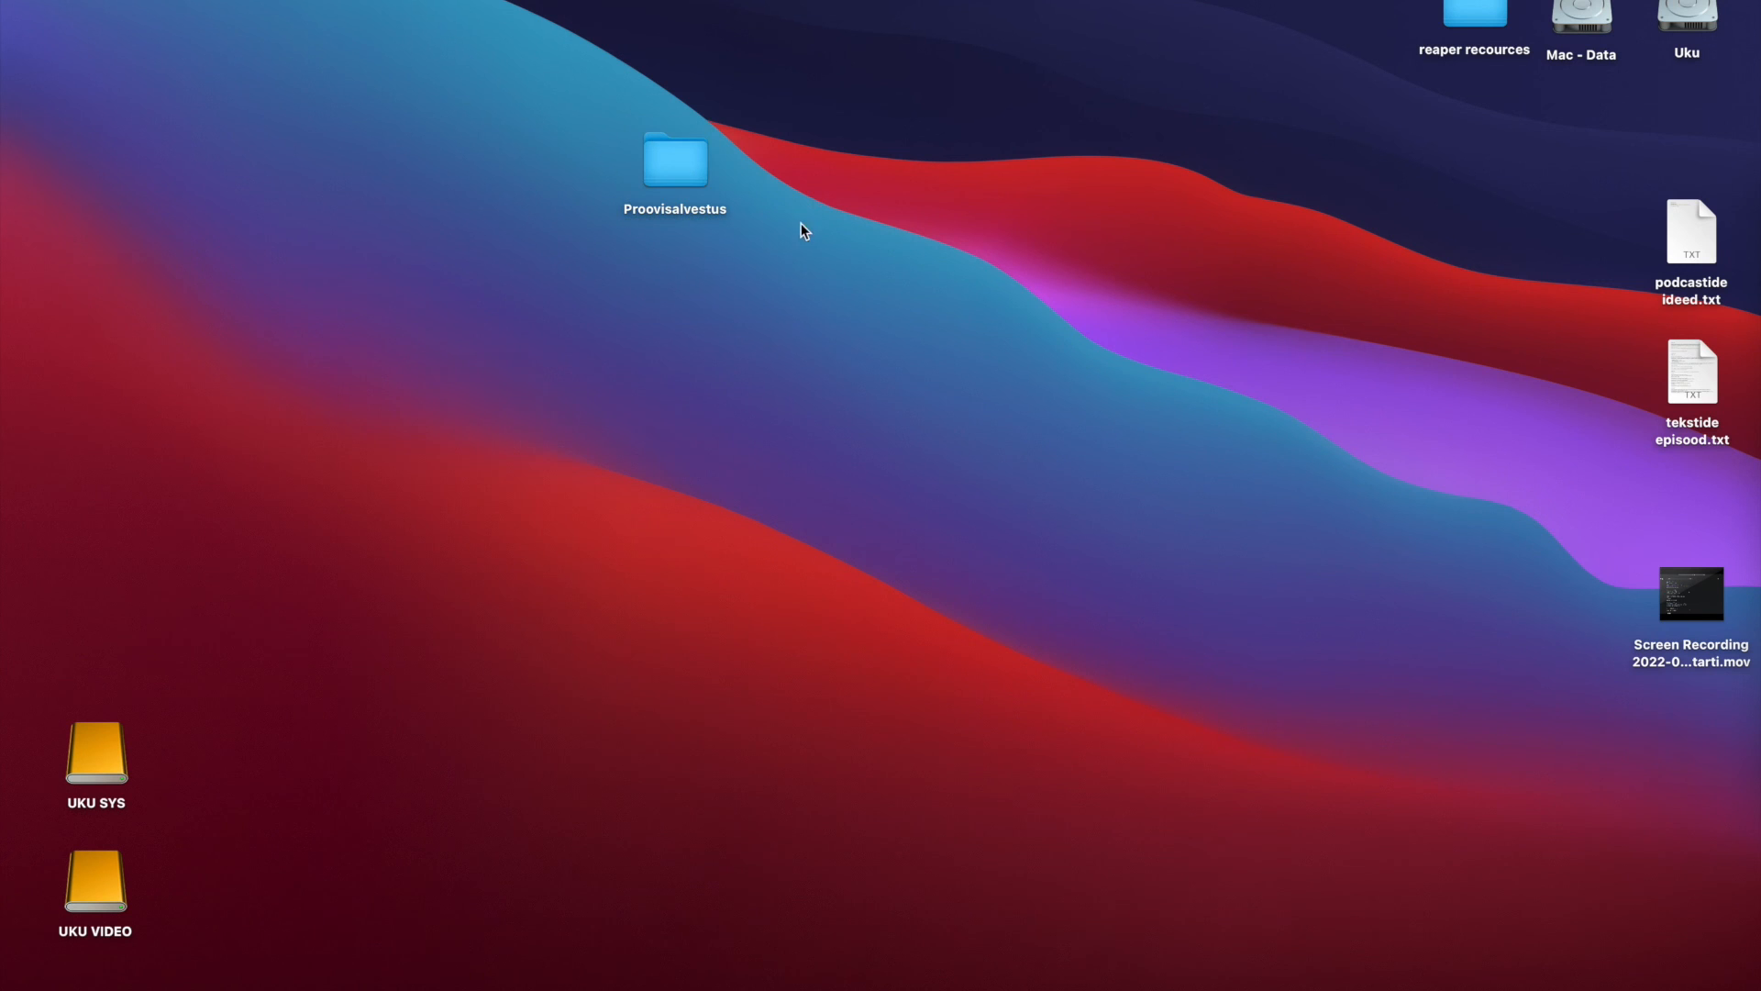
Step: Open the Proovisalvestus folder and enlarge its window so all exported WAV files fit in view
{"action": "double_click", "coordinate": [677, 171]}
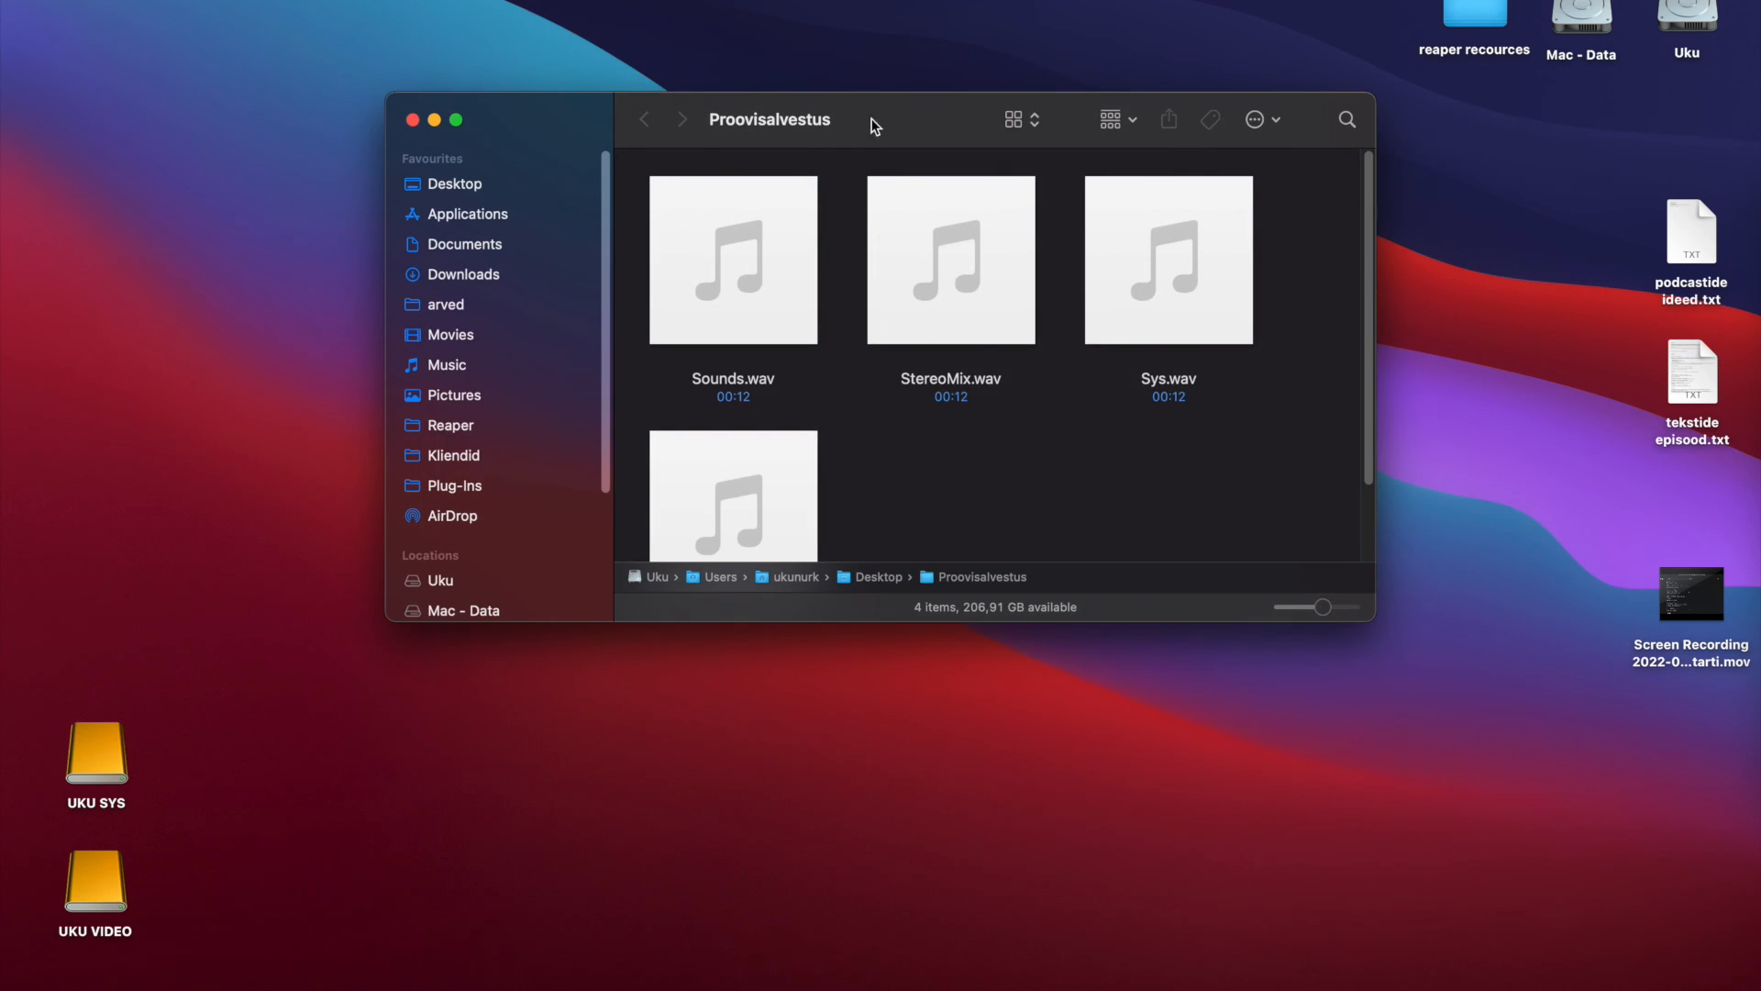
{"action": "left_click_drag", "start_coordinate": [871, 119], "coordinate": [631, 69]}
{"action": "left_click_drag", "start_coordinate": [1136, 566], "coordinate": [1390, 910]}
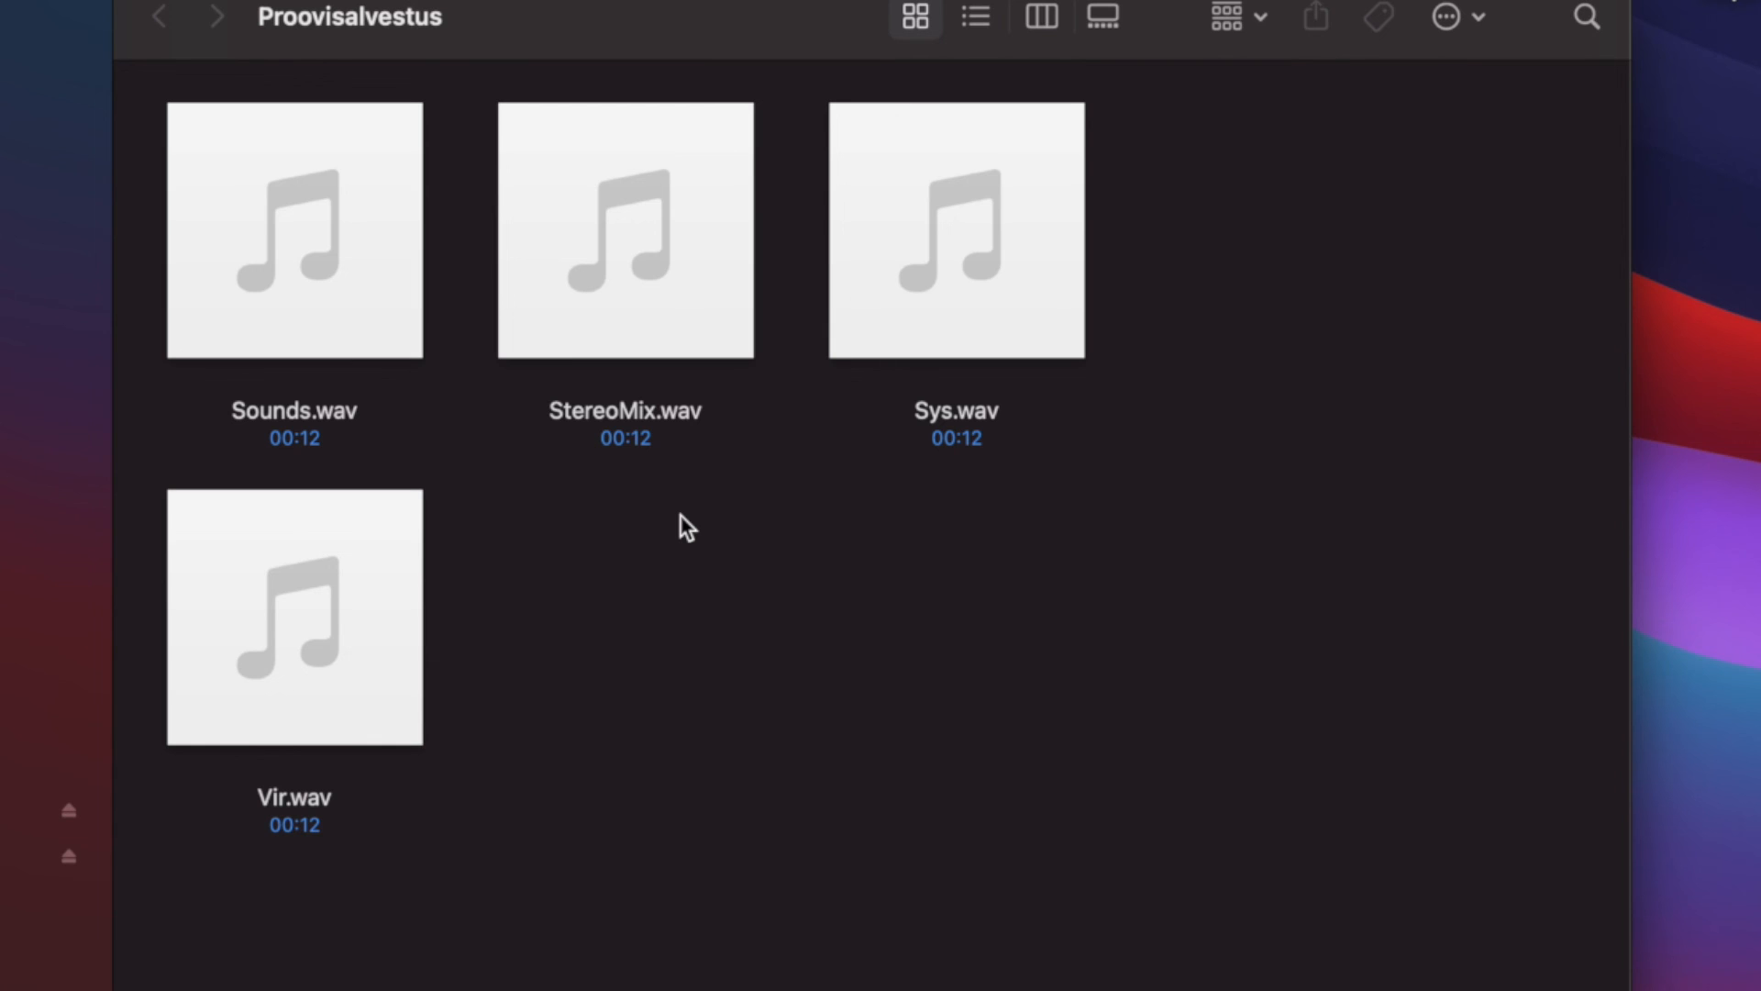
Step: Look over the exported channel files and open Sys.wav in the audio player
{"action": "mouse_move", "coordinate": [255, 330]}
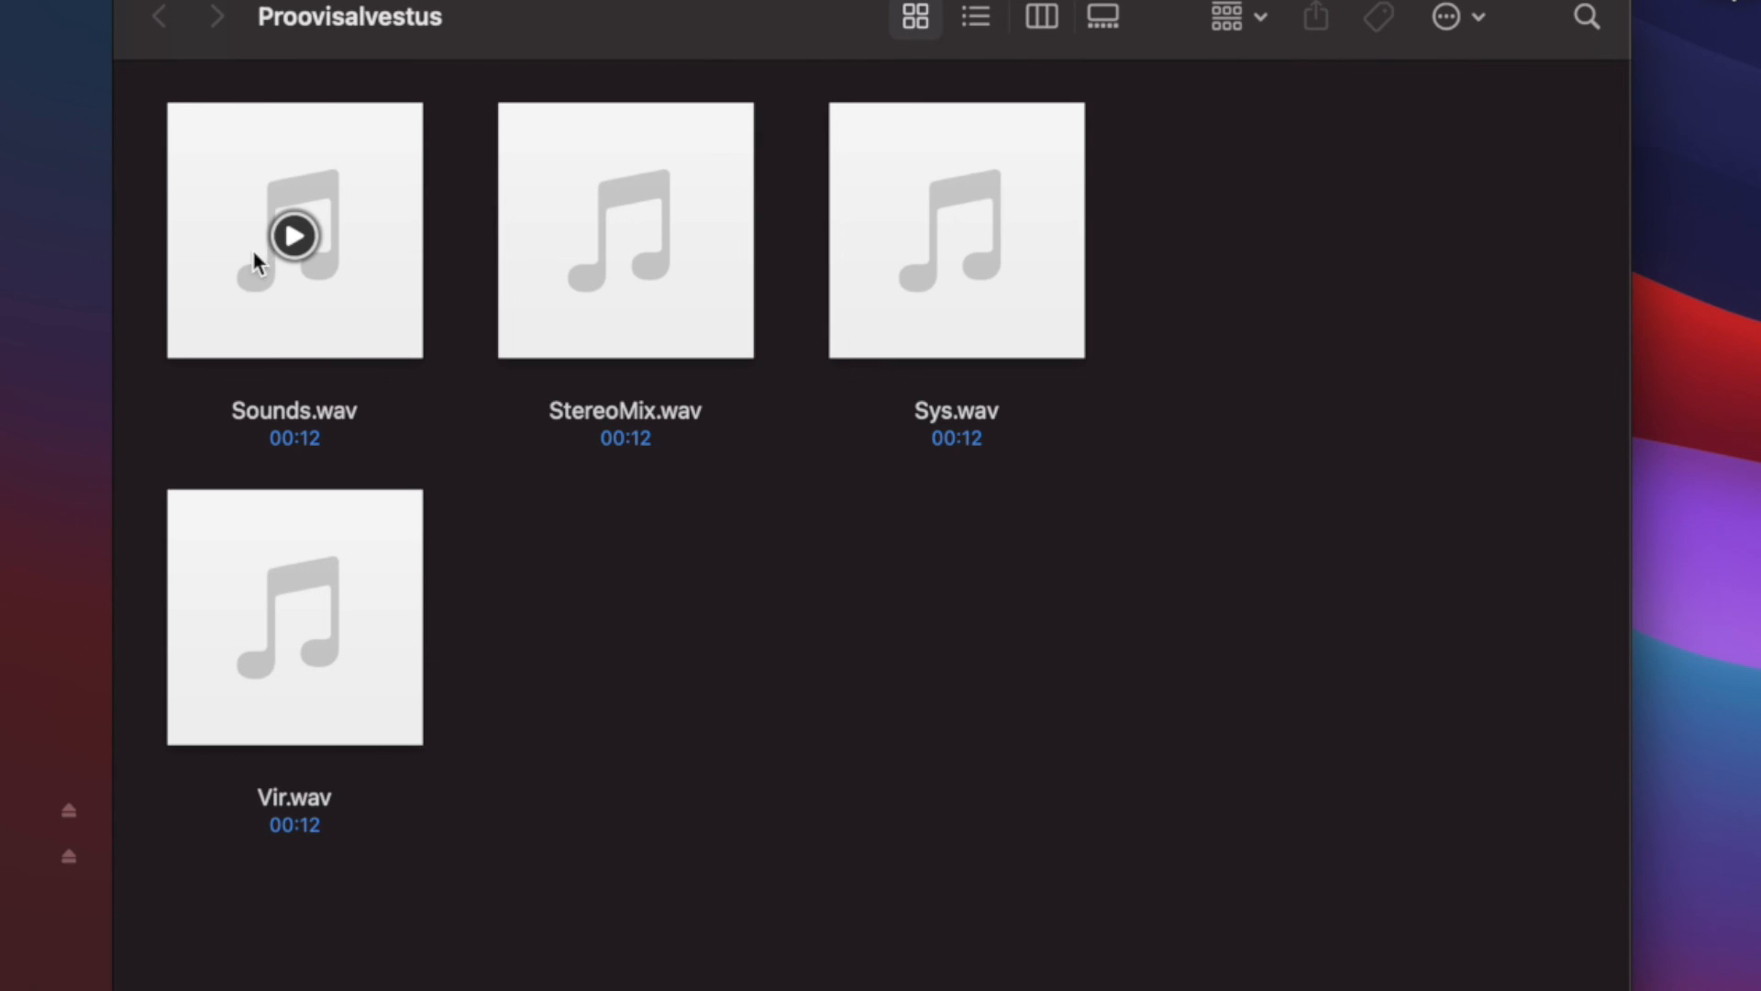
{"action": "mouse_move", "coordinate": [652, 266]}
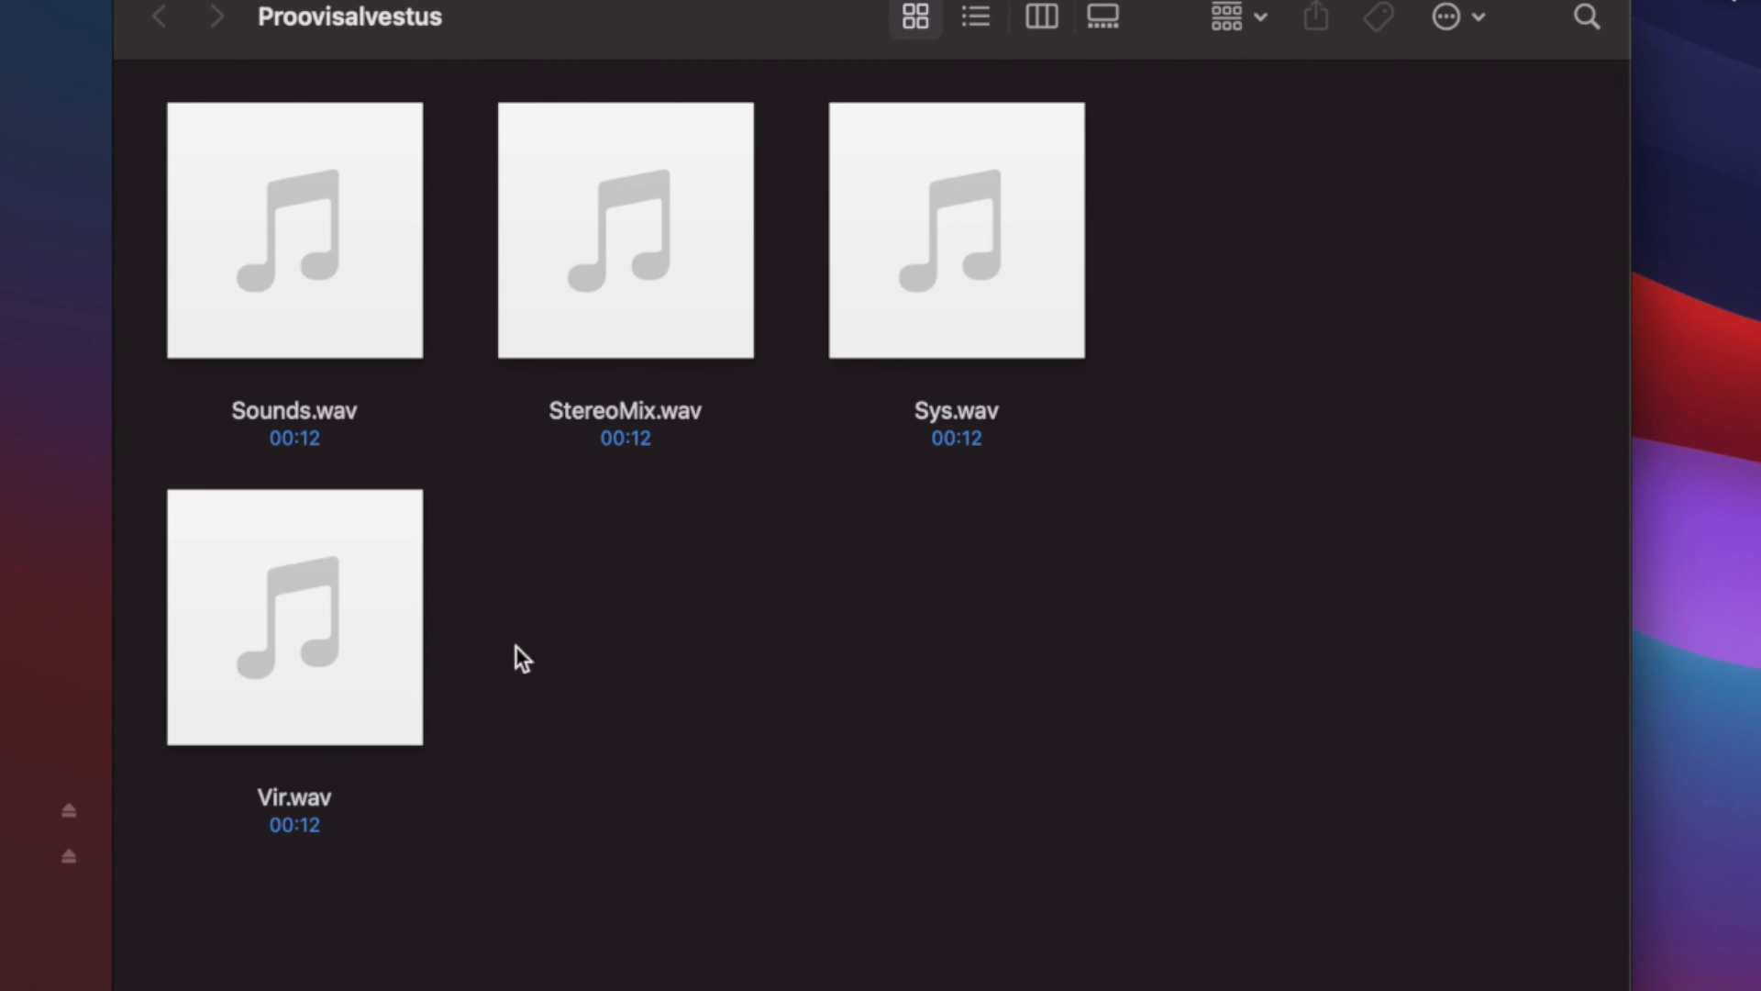
{"action": "mouse_move", "coordinate": [959, 310]}
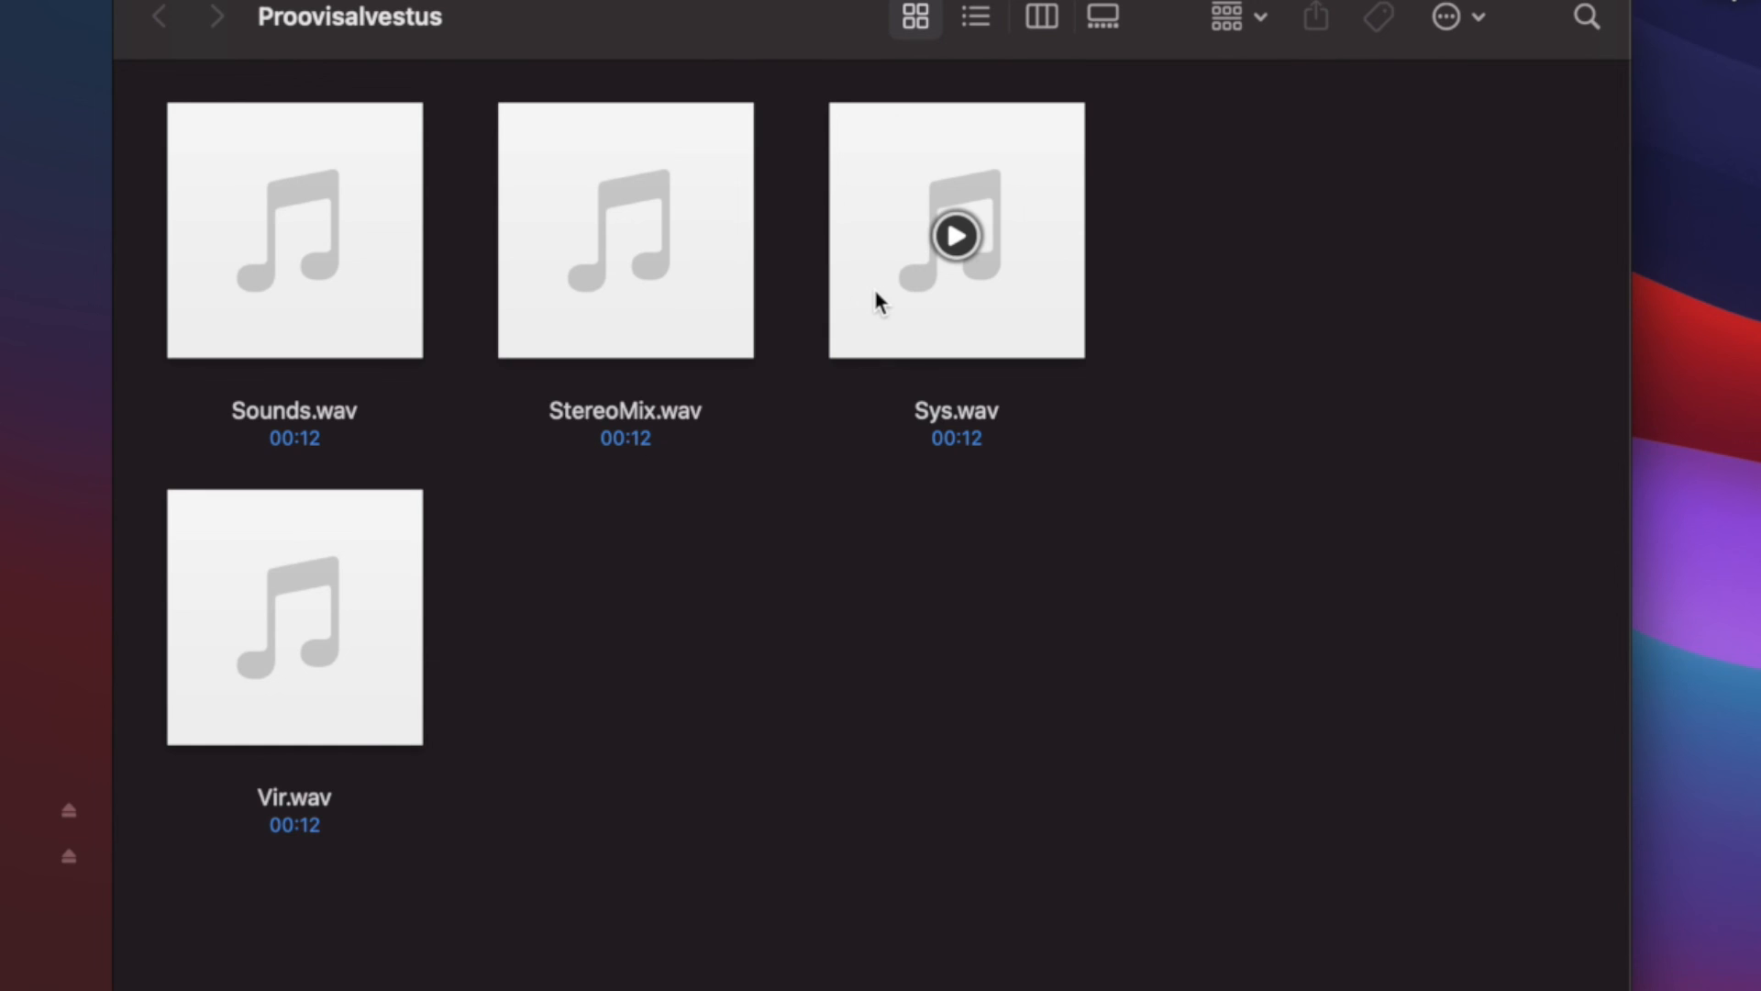
{"action": "double_click", "coordinate": [970, 335]}
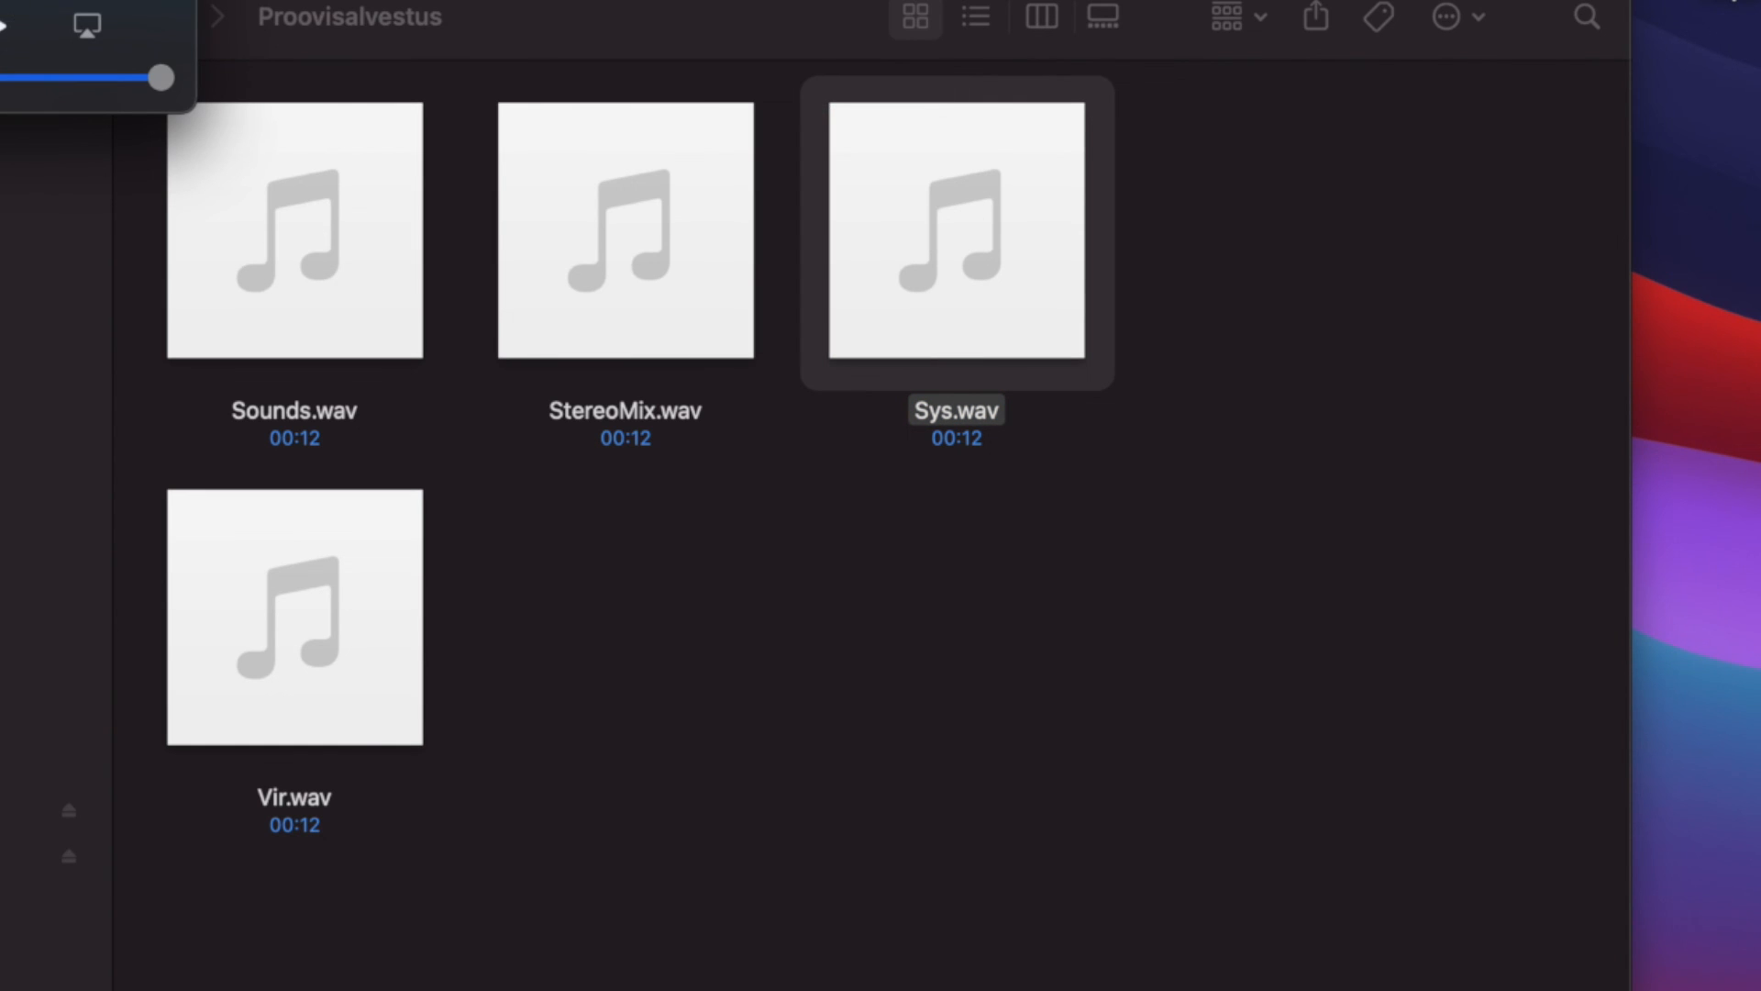
{"action": "left_click", "coordinate": [504, 538]}
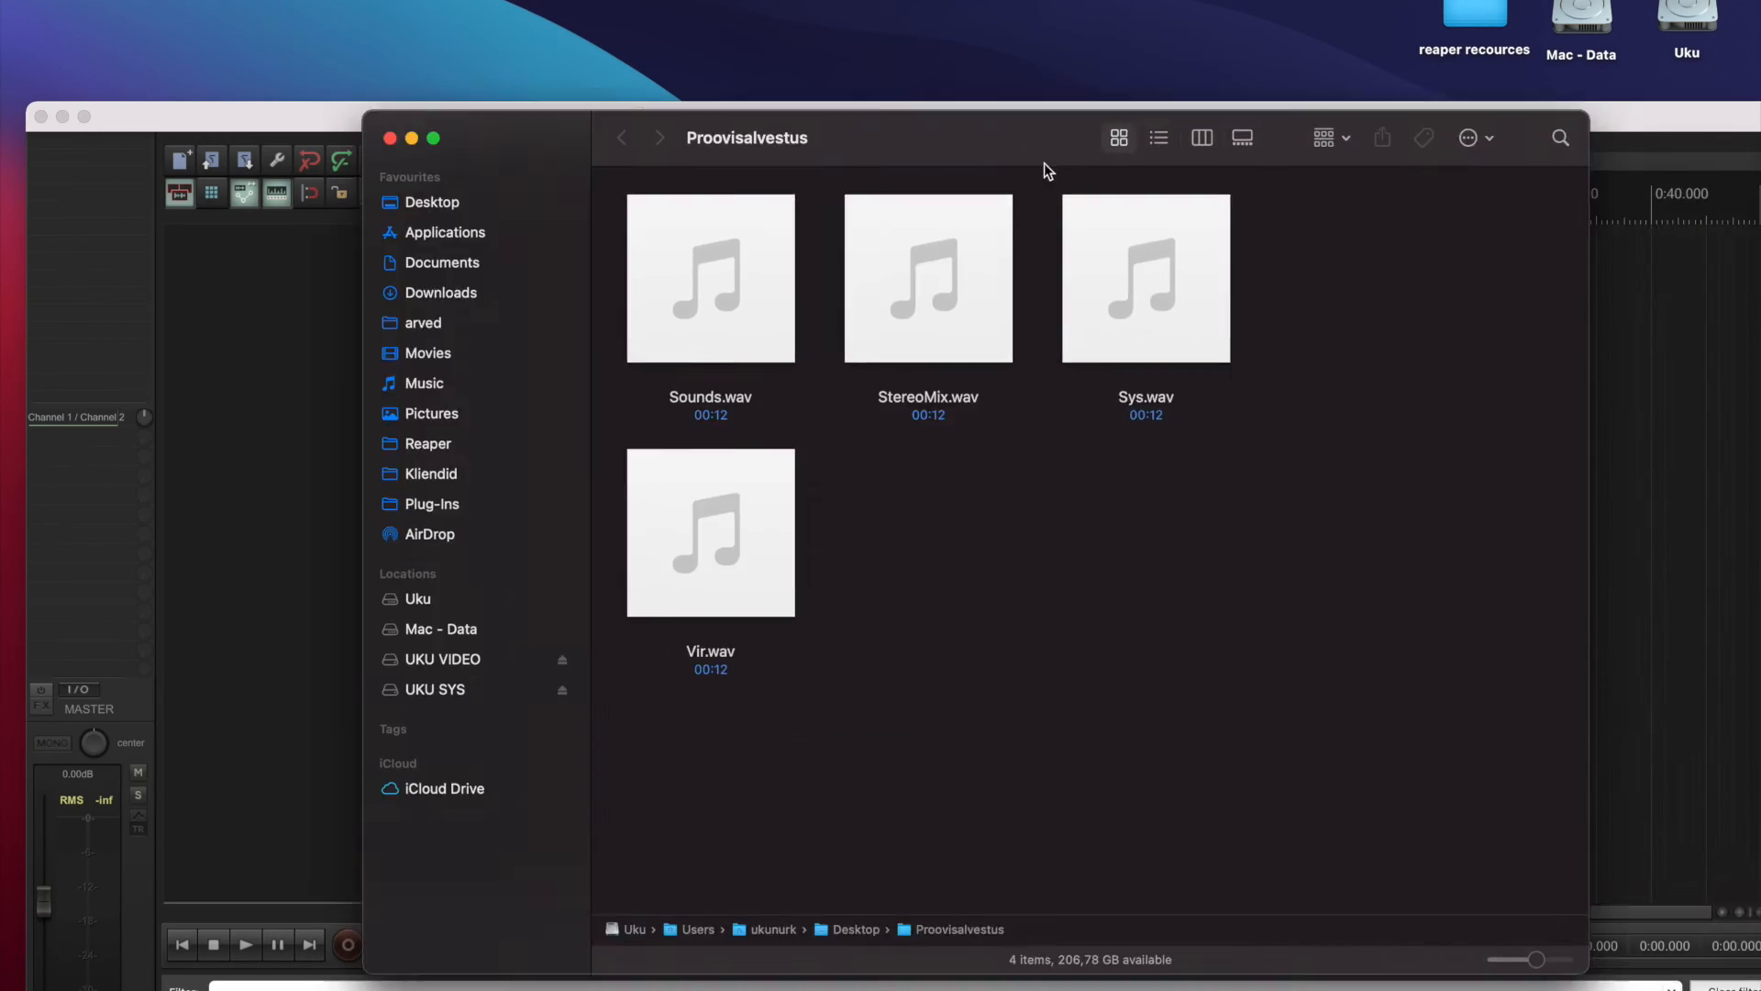
Step: Import Sys.wav from the Proovisalvestus folder into the REAPER project as a new track
{"action": "left_click_drag", "start_coordinate": [1044, 162], "coordinate": [1325, 286]}
{"action": "left_click_drag", "start_coordinate": [1543, 454], "coordinate": [589, 274]}
{"action": "left_click", "coordinate": [695, 275]}
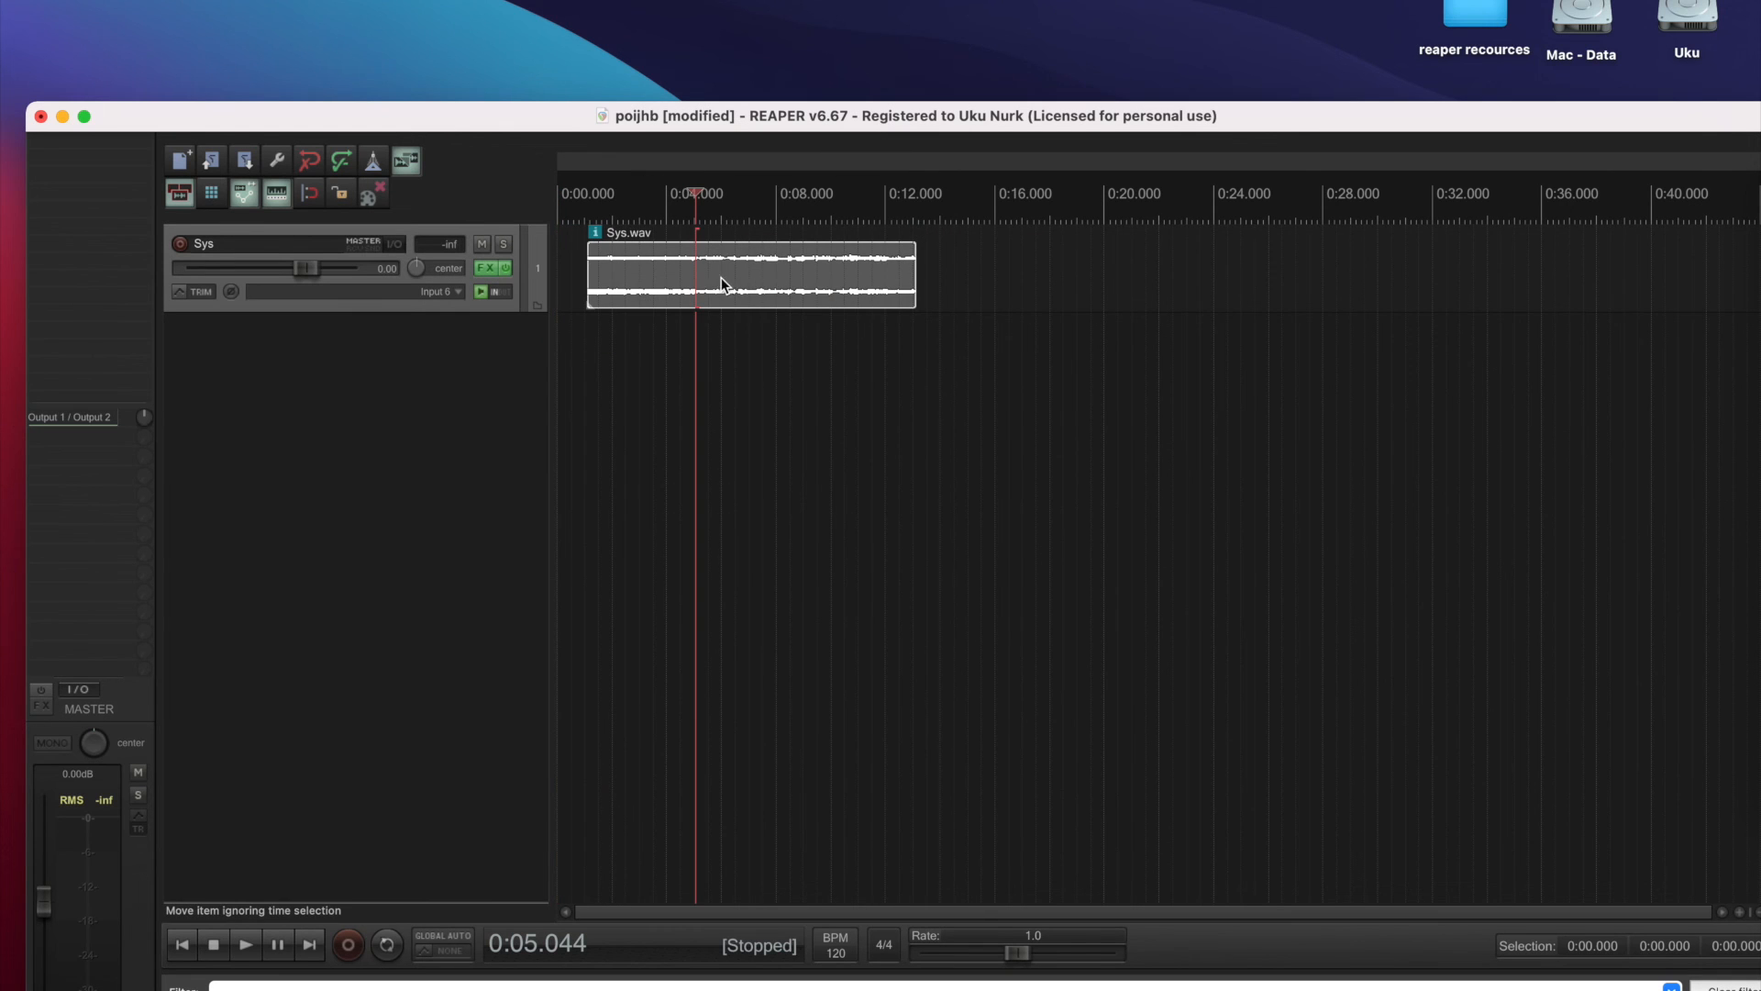
Step: Move the Sys.wav item to the start of the timeline and increase the track's height to show the stereo waveform
{"action": "left_click_drag", "start_coordinate": [721, 277], "coordinate": [607, 279]}
{"action": "left_click", "coordinate": [604, 279]}
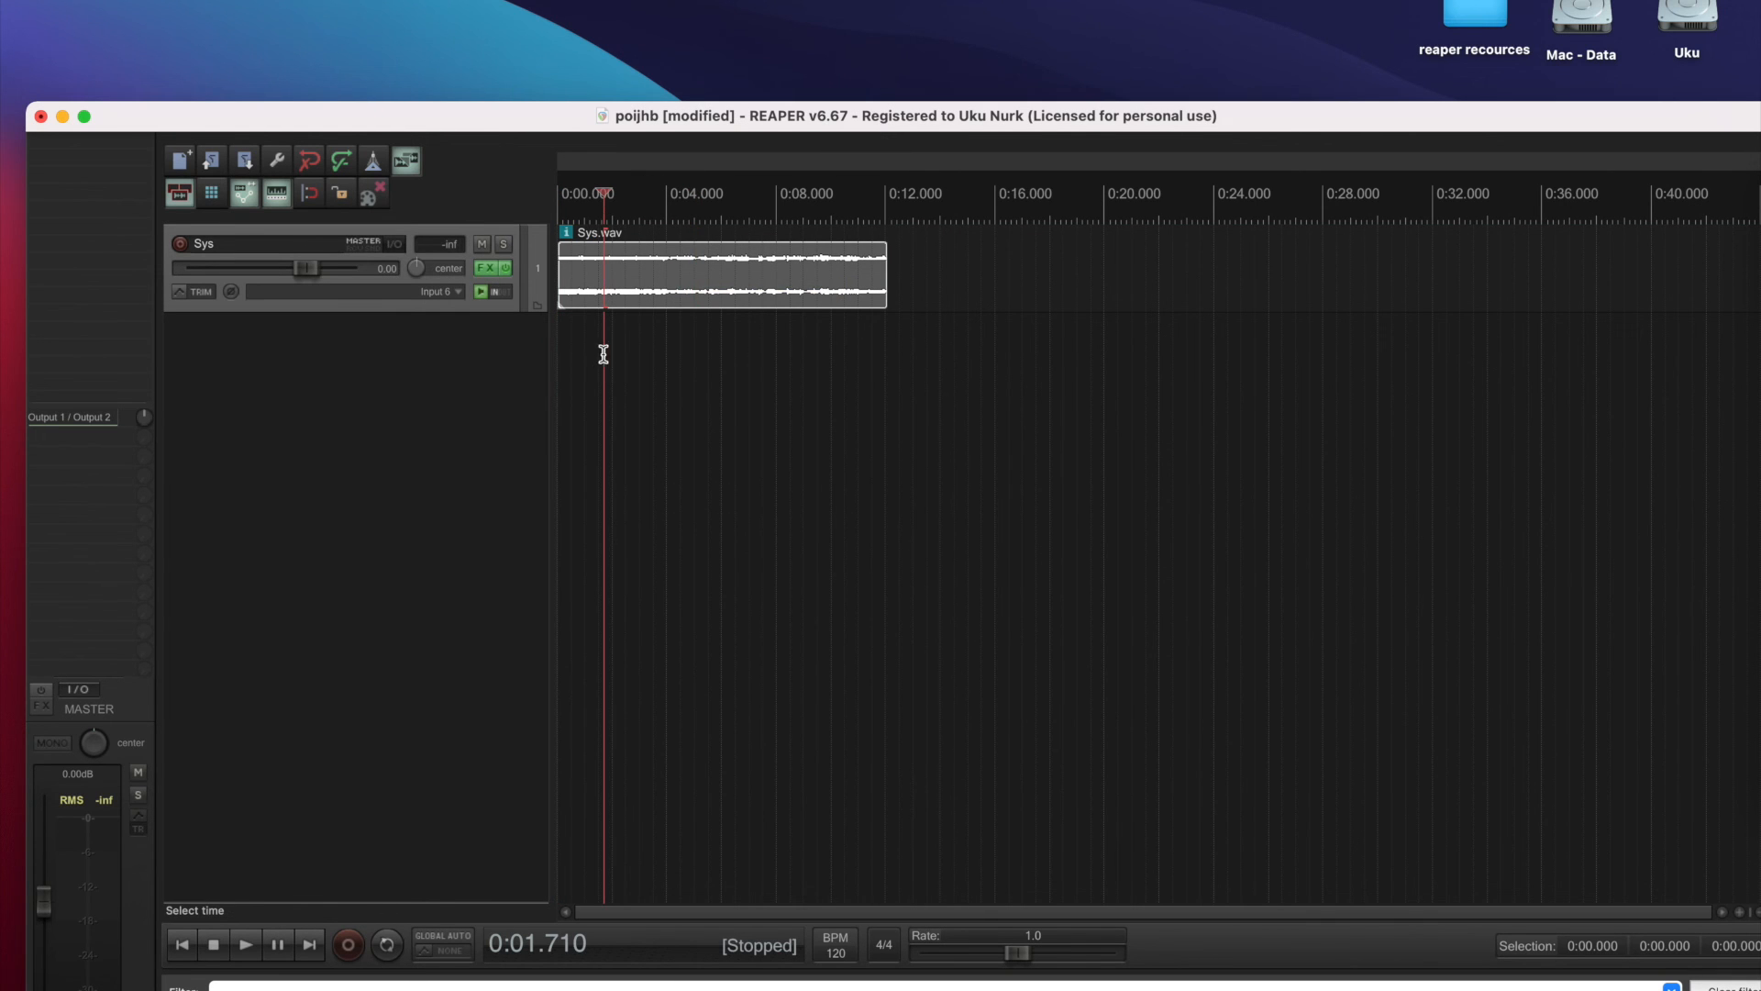
{"action": "left_click_drag", "start_coordinate": [500, 311], "coordinate": [550, 702]}
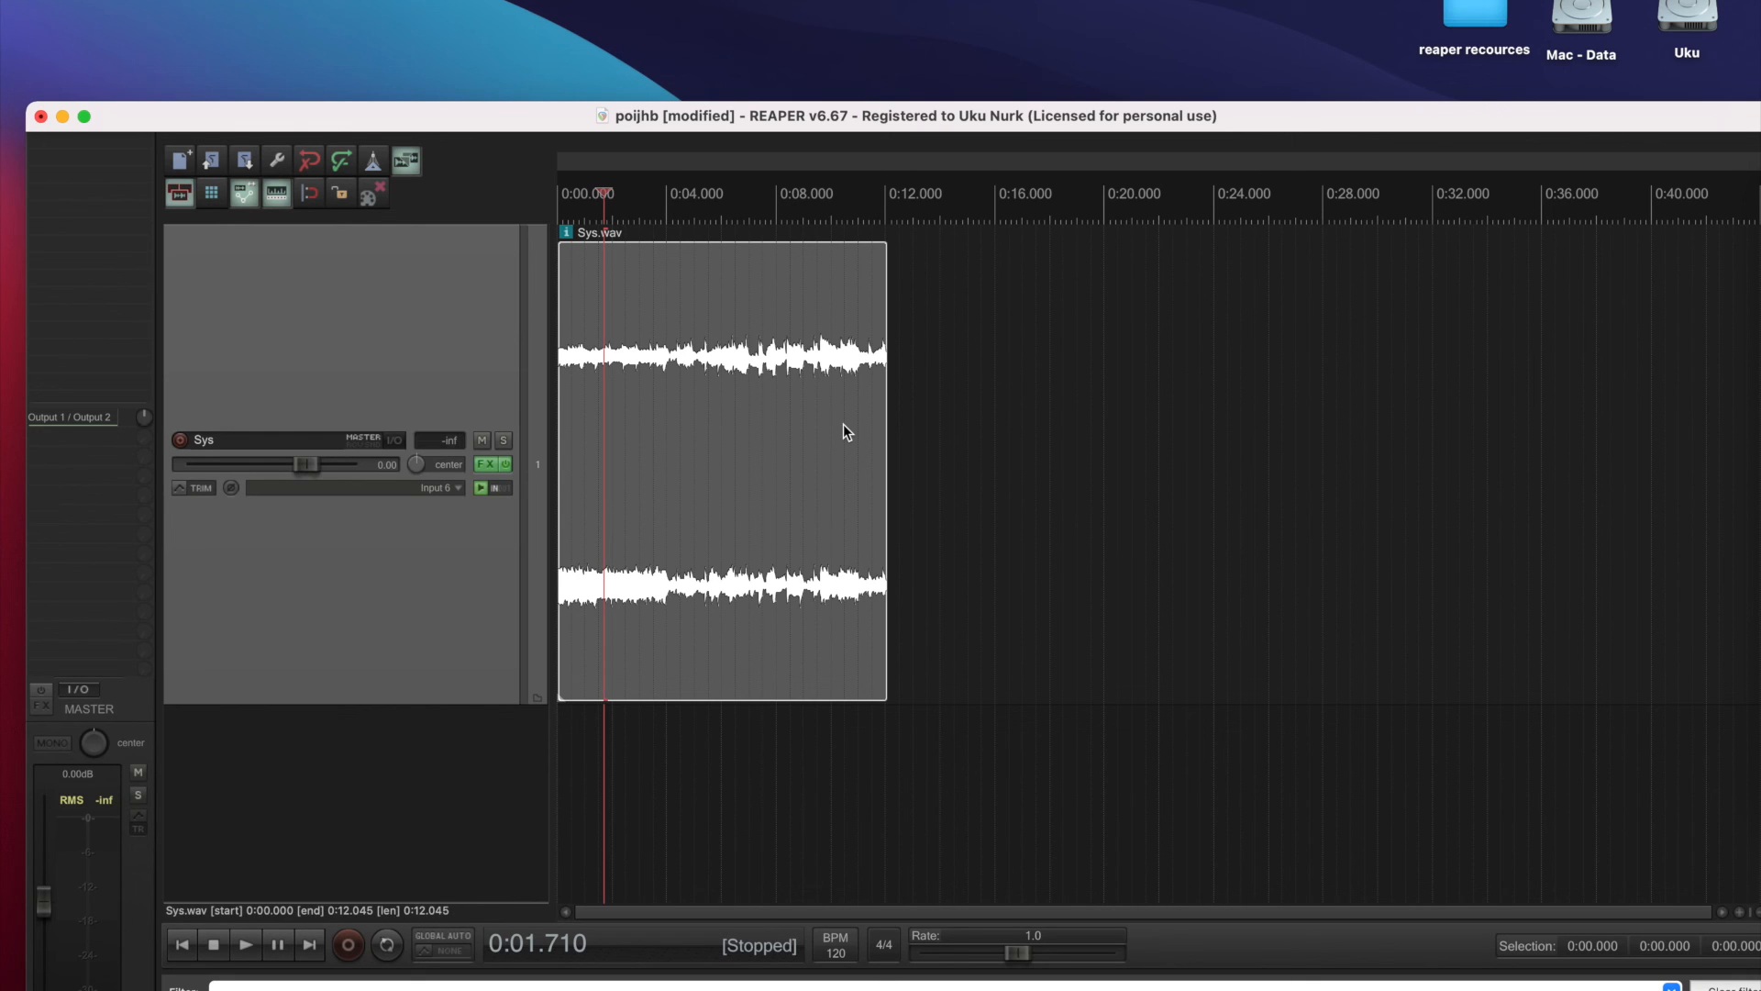
Step: Quit REAPER and close the Proovisalvestus folder window
{"action": "left_click_drag", "start_coordinate": [504, 117], "coordinate": [505, 7]}
{"action": "left_click", "coordinate": [80, 1]}
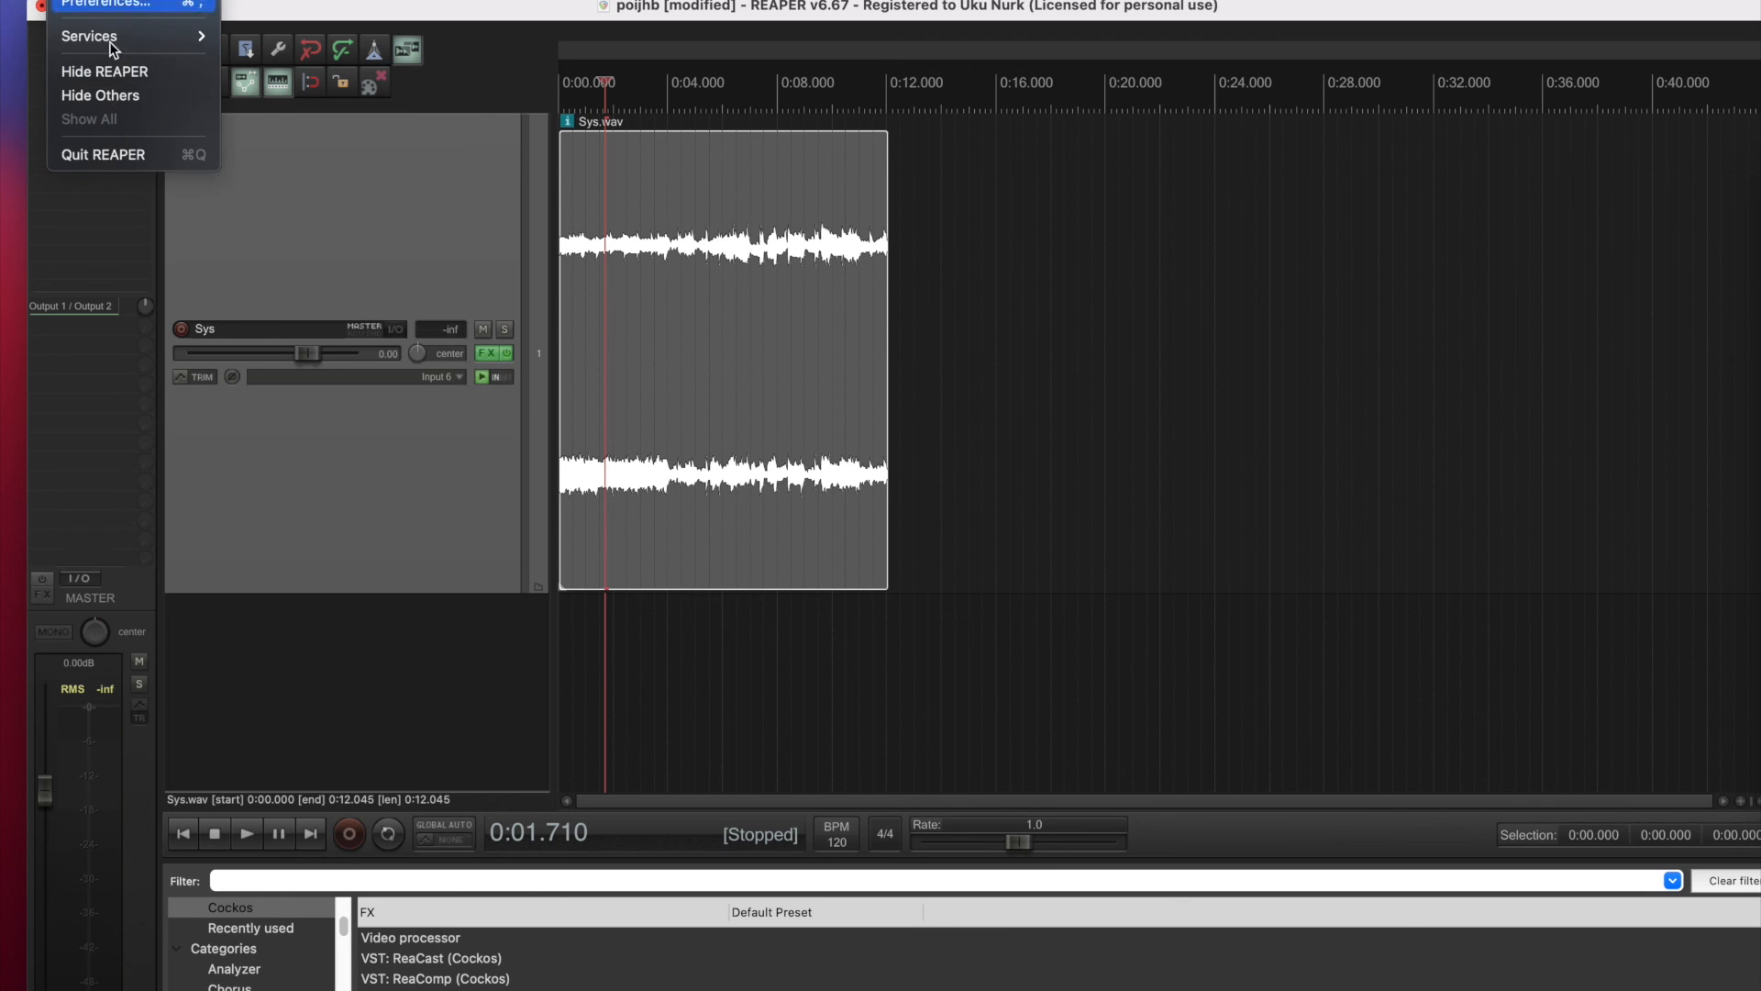
{"action": "left_click", "coordinate": [102, 154]}
{"action": "left_click", "coordinate": [903, 371]}
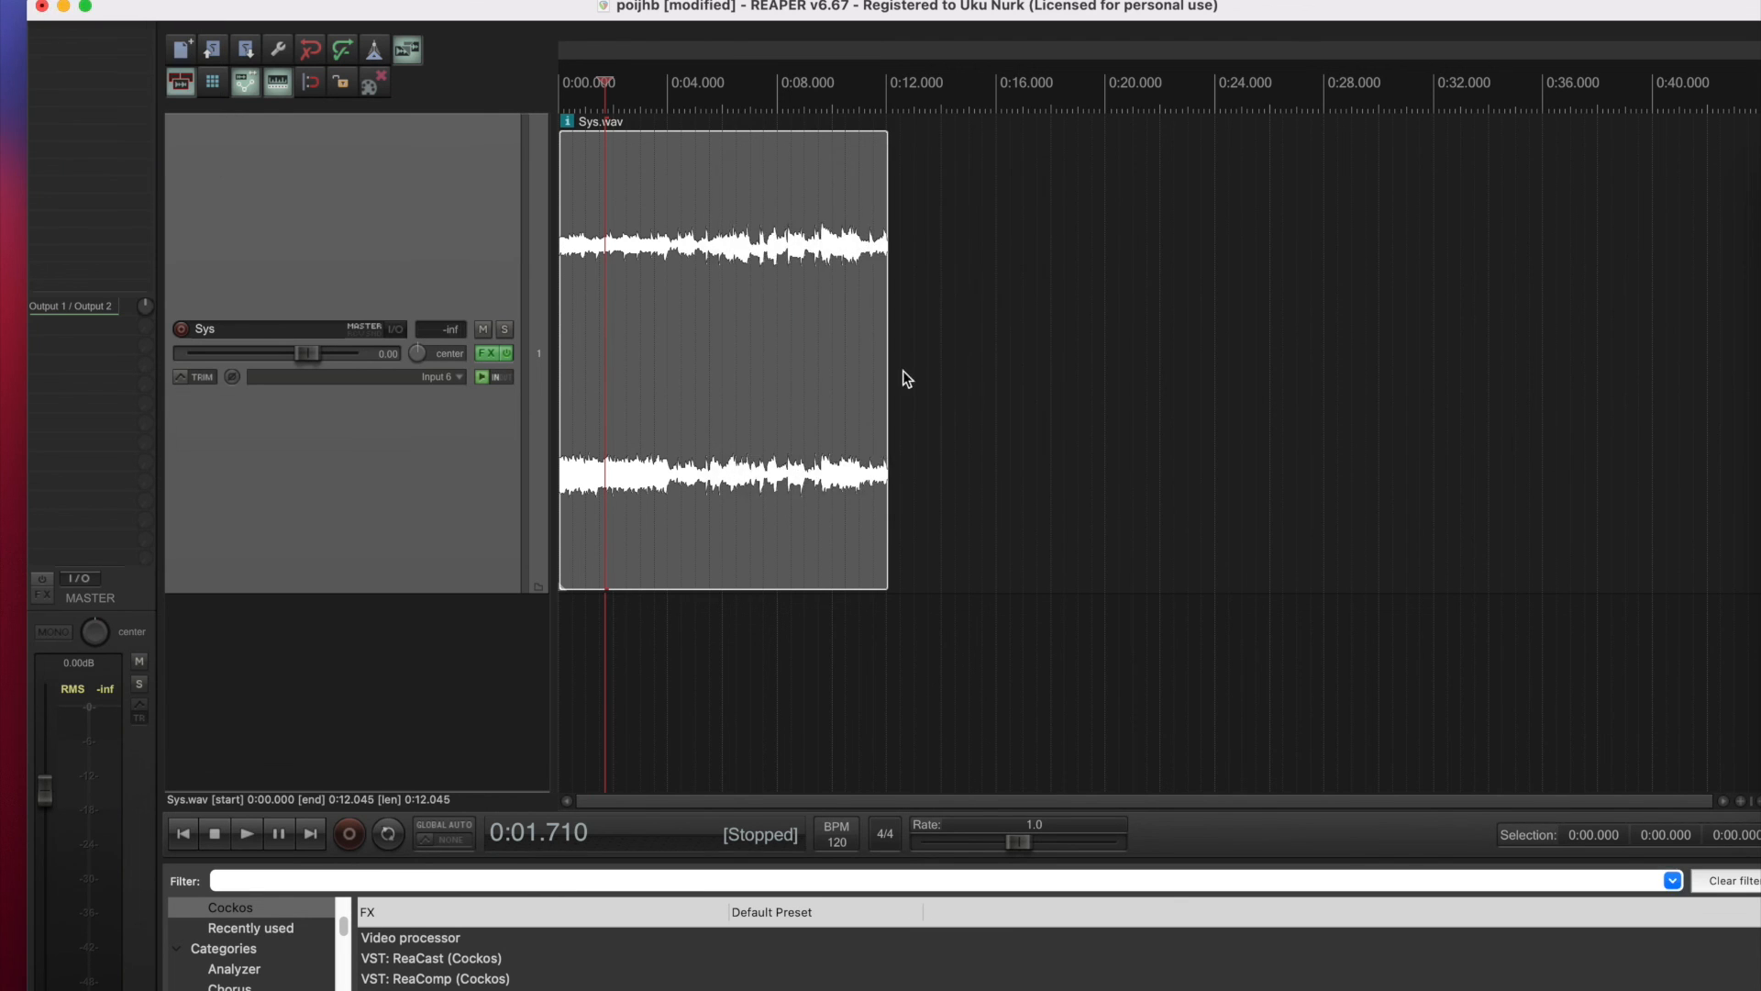
{"action": "left_click_drag", "start_coordinate": [920, 252], "coordinate": [495, 137]}
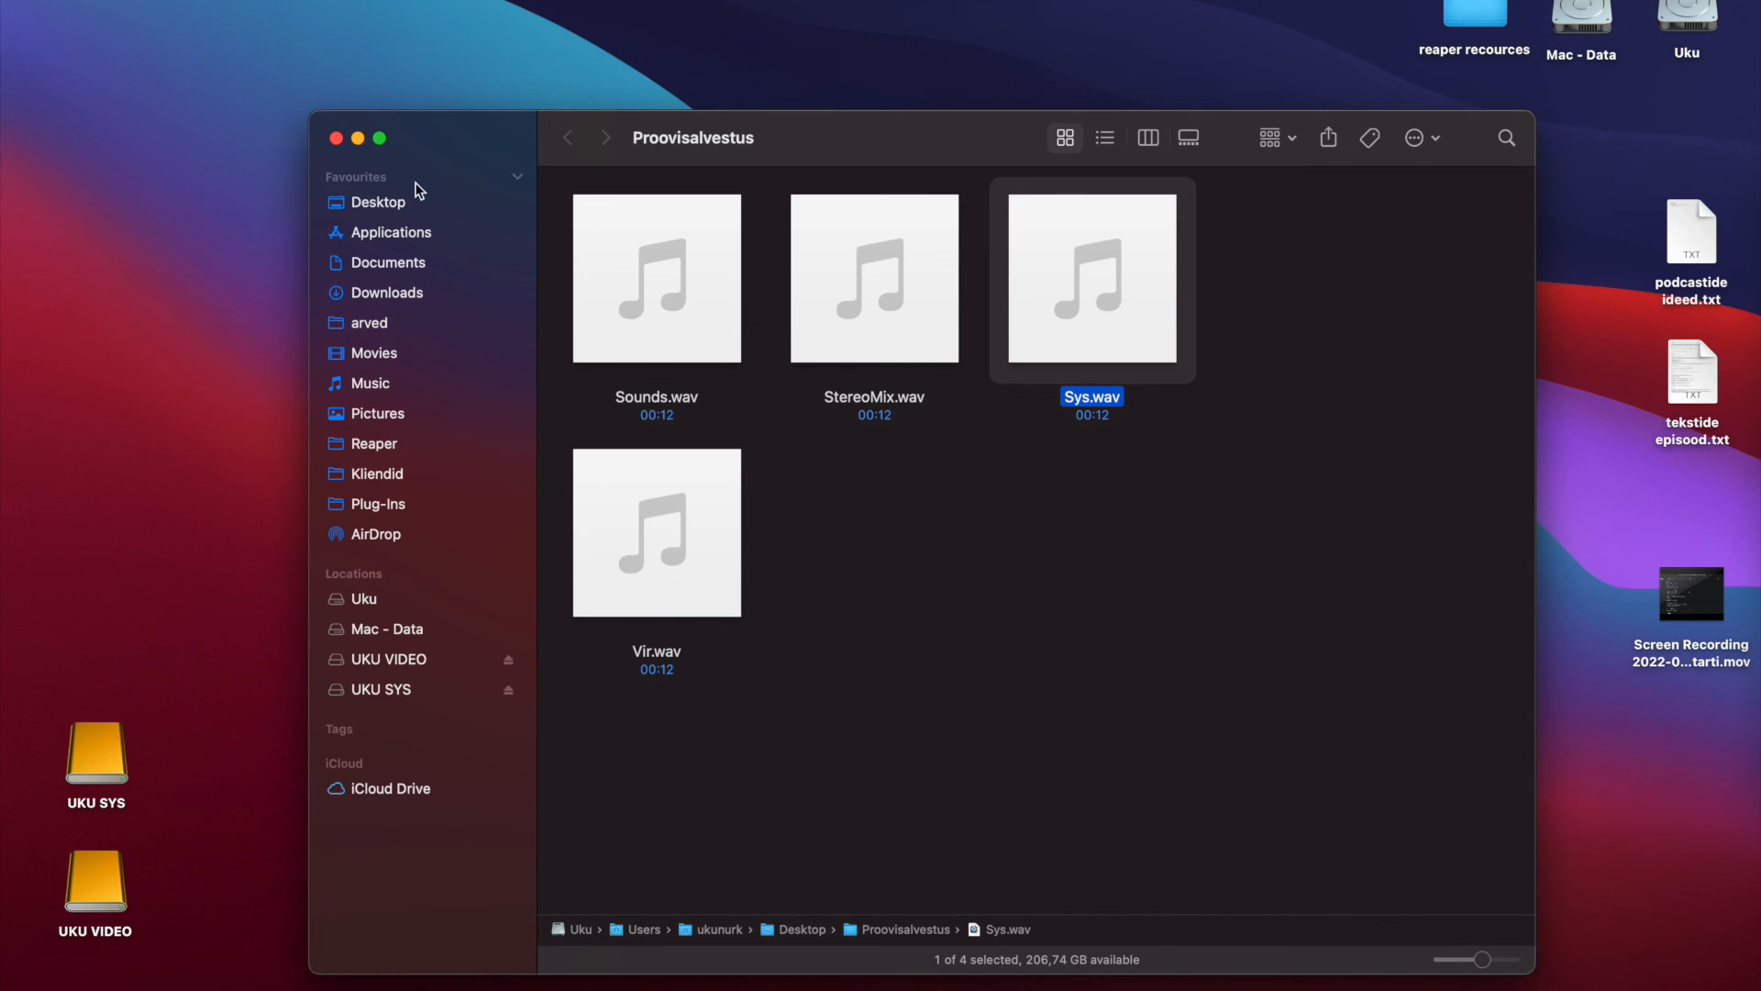
{"action": "left_click", "coordinate": [336, 137]}
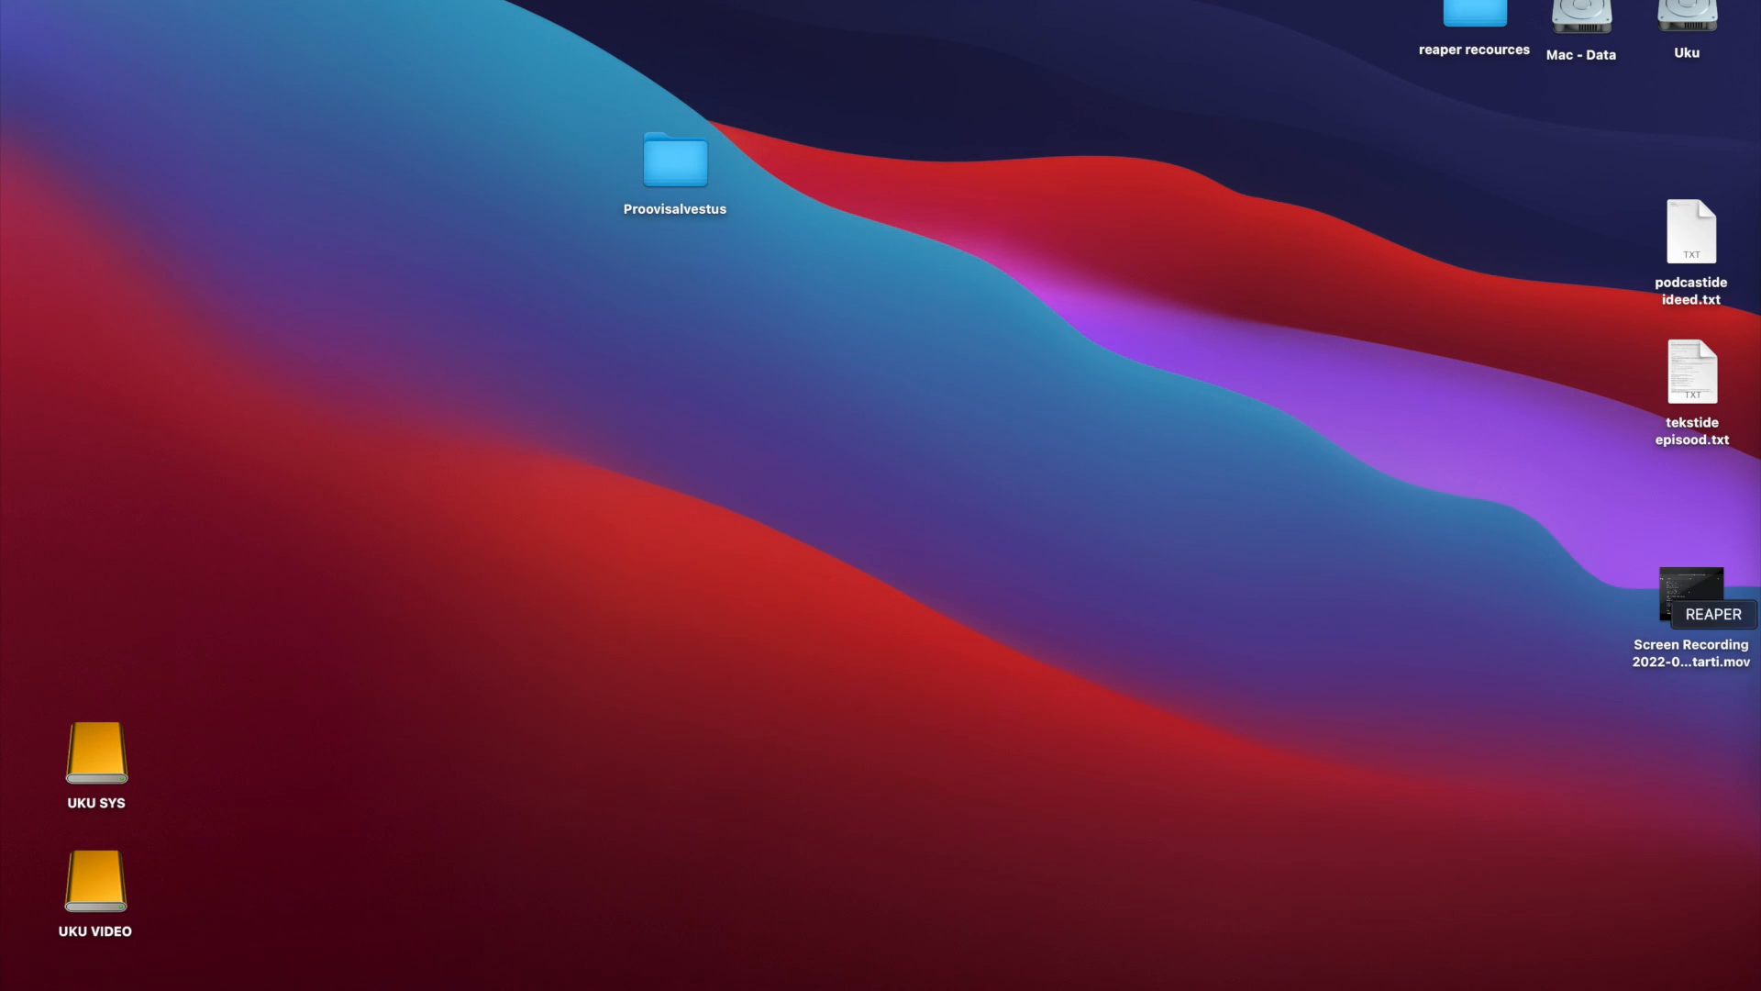